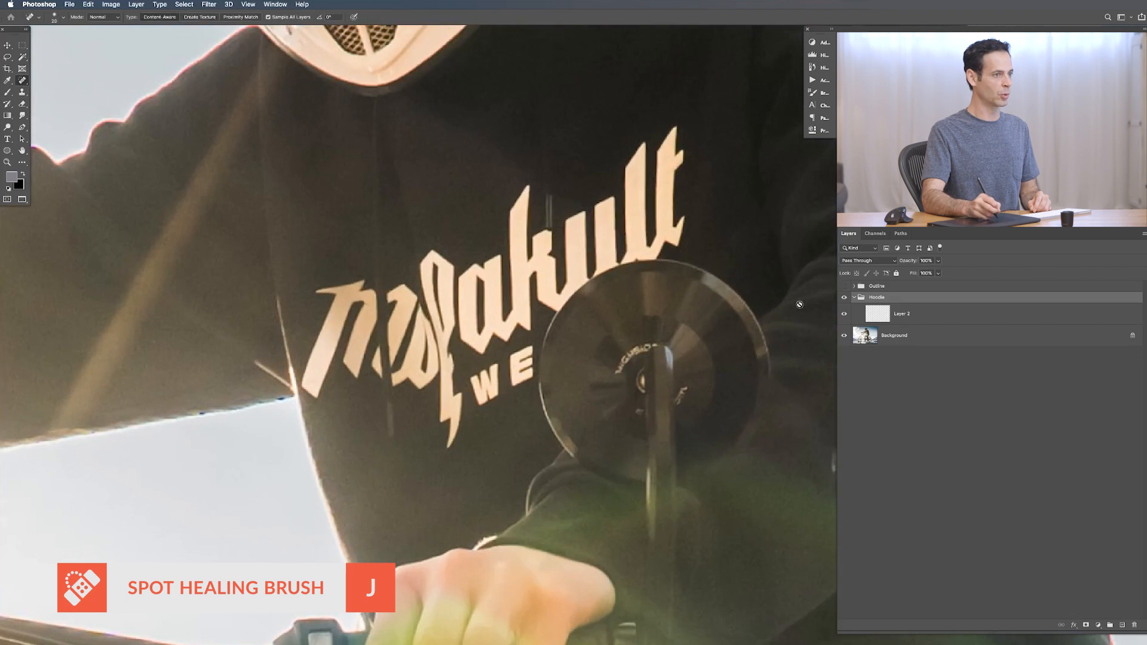
Paint over all the logo lettering on the rider's hoodie with the Spot Healing Brush on Layer 2.
{"action": "left_click", "coordinate": [897, 316]}
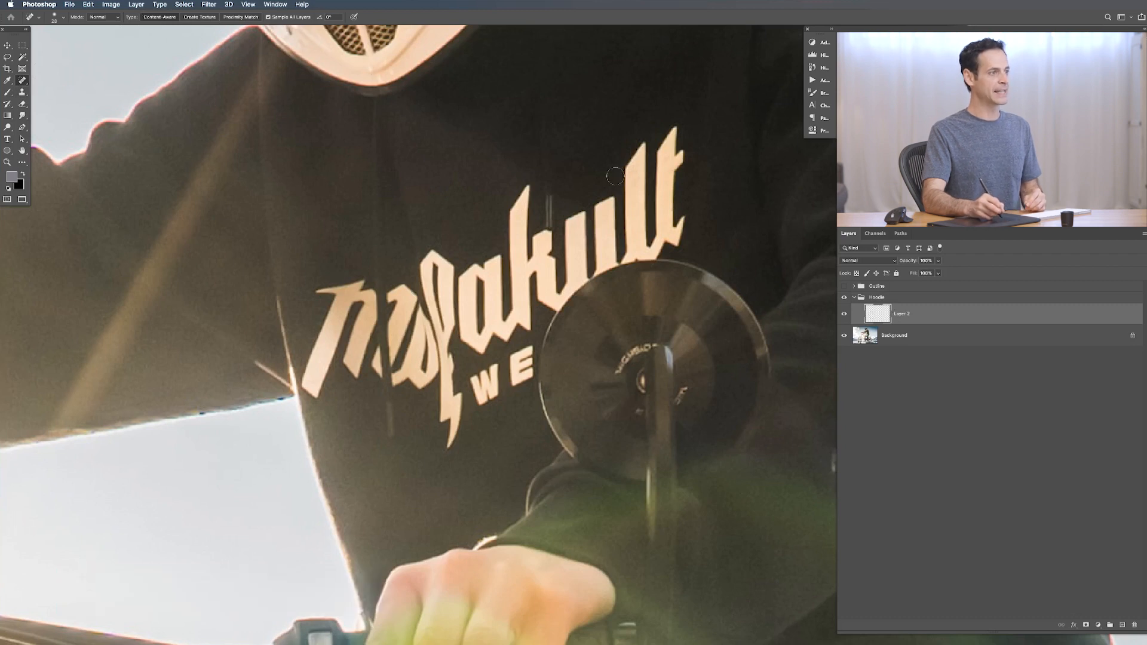
{"action": "mouse_move", "coordinate": [672, 134]}
{"action": "left_mouse_down"}
{"action": "mouse_move", "coordinate": [663, 173]}
{"action": "mouse_move", "coordinate": [682, 171]}
{"action": "mouse_move", "coordinate": [661, 200]}
{"action": "mouse_move", "coordinate": [671, 180]}
{"action": "mouse_move", "coordinate": [663, 218]}
{"action": "mouse_move", "coordinate": [681, 215]}
{"action": "mouse_move", "coordinate": [684, 230]}
{"action": "mouse_move", "coordinate": [637, 245]}
{"action": "mouse_move", "coordinate": [649, 147]}
{"action": "mouse_move", "coordinate": [632, 176]}
{"action": "left_mouse_up"}
{"action": "mouse_move", "coordinate": [625, 224]}
{"action": "left_mouse_down"}
{"action": "mouse_move", "coordinate": [606, 198]}
{"action": "mouse_move", "coordinate": [599, 233]}
{"action": "mouse_move", "coordinate": [611, 257]}
{"action": "mouse_move", "coordinate": [585, 249]}
{"action": "mouse_move", "coordinate": [586, 210]}
{"action": "mouse_move", "coordinate": [559, 227]}
{"action": "mouse_move", "coordinate": [575, 233]}
{"action": "mouse_move", "coordinate": [561, 262]}
{"action": "mouse_move", "coordinate": [575, 296]}
{"action": "left_mouse_up"}
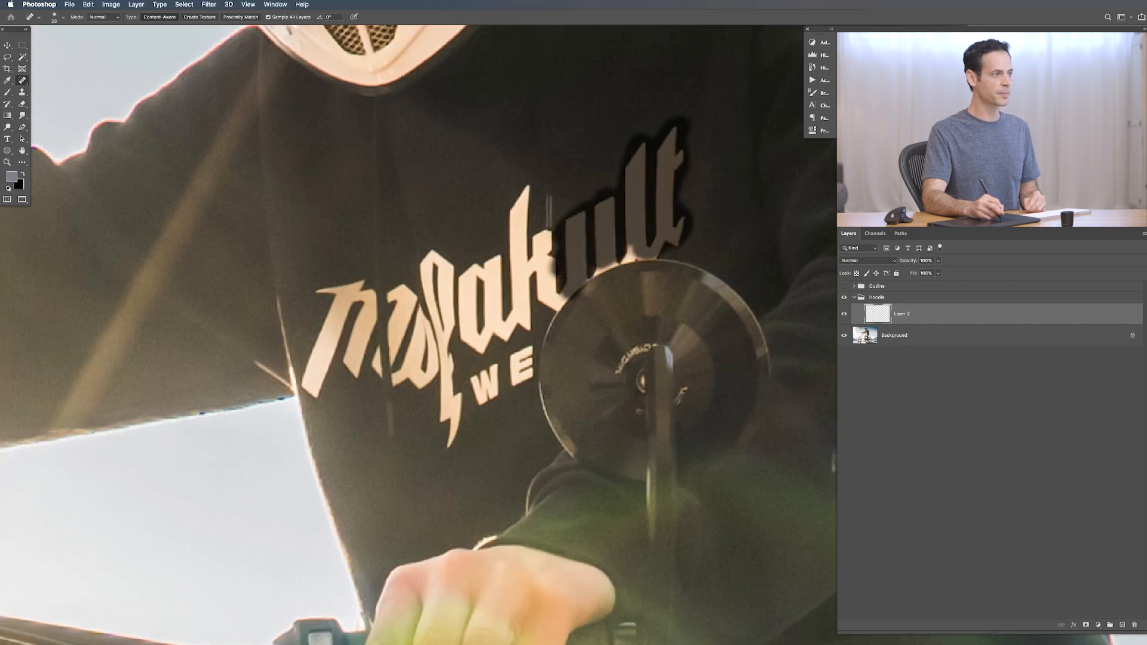
{"action": "mouse_move", "coordinate": [593, 257]}
{"action": "left_mouse_down"}
{"action": "mouse_move", "coordinate": [614, 219]}
{"action": "mouse_move", "coordinate": [658, 218]}
{"action": "mouse_move", "coordinate": [629, 239]}
{"action": "mouse_move", "coordinate": [594, 232]}
{"action": "mouse_move", "coordinate": [572, 251]}
{"action": "mouse_move", "coordinate": [575, 236]}
{"action": "mouse_move", "coordinate": [562, 240]}
{"action": "mouse_move", "coordinate": [554, 297]}
{"action": "mouse_move", "coordinate": [561, 284]}
{"action": "mouse_move", "coordinate": [559, 270]}
{"action": "mouse_move", "coordinate": [547, 296]}
{"action": "mouse_move", "coordinate": [544, 239]}
{"action": "mouse_move", "coordinate": [525, 254]}
{"action": "mouse_move", "coordinate": [526, 292]}
{"action": "mouse_move", "coordinate": [523, 196]}
{"action": "mouse_move", "coordinate": [503, 238]}
{"action": "mouse_move", "coordinate": [508, 221]}
{"action": "mouse_move", "coordinate": [514, 290]}
{"action": "mouse_move", "coordinate": [526, 293]}
{"action": "mouse_move", "coordinate": [505, 329]}
{"action": "mouse_move", "coordinate": [491, 277]}
{"action": "mouse_move", "coordinate": [484, 305]}
{"action": "mouse_move", "coordinate": [479, 287]}
{"action": "mouse_move", "coordinate": [477, 328]}
{"action": "mouse_move", "coordinate": [475, 254]}
{"action": "mouse_move", "coordinate": [462, 305]}
{"action": "mouse_move", "coordinate": [475, 324]}
{"action": "mouse_move", "coordinate": [478, 302]}
{"action": "mouse_move", "coordinate": [473, 364]}
{"action": "mouse_move", "coordinate": [490, 410]}
{"action": "mouse_move", "coordinate": [507, 369]}
{"action": "mouse_move", "coordinate": [520, 382]}
{"action": "mouse_move", "coordinate": [554, 333]}
{"action": "mouse_move", "coordinate": [497, 307]}
{"action": "mouse_move", "coordinate": [561, 293]}
{"action": "mouse_move", "coordinate": [550, 300]}
{"action": "mouse_move", "coordinate": [570, 274]}
{"action": "mouse_move", "coordinate": [537, 284]}
{"action": "left_mouse_up"}
{"action": "mouse_move", "coordinate": [479, 308]}
{"action": "left_mouse_down"}
{"action": "mouse_move", "coordinate": [473, 266]}
{"action": "mouse_move", "coordinate": [424, 249]}
{"action": "mouse_move", "coordinate": [451, 371]}
{"action": "mouse_move", "coordinate": [448, 438]}
{"action": "mouse_move", "coordinate": [465, 412]}
{"action": "mouse_move", "coordinate": [448, 454]}
{"action": "left_mouse_up"}
{"action": "mouse_move", "coordinate": [418, 367]}
{"action": "left_mouse_down"}
{"action": "mouse_move", "coordinate": [435, 299]}
{"action": "mouse_move", "coordinate": [435, 397]}
{"action": "mouse_move", "coordinate": [429, 316]}
{"action": "mouse_move", "coordinate": [404, 311]}
{"action": "mouse_move", "coordinate": [396, 328]}
{"action": "mouse_move", "coordinate": [397, 286]}
{"action": "mouse_move", "coordinate": [392, 374]}
{"action": "mouse_move", "coordinate": [435, 380]}
{"action": "left_mouse_up"}
{"action": "mouse_move", "coordinate": [366, 293]}
{"action": "left_mouse_down"}
{"action": "mouse_move", "coordinate": [360, 343]}
{"action": "mouse_move", "coordinate": [372, 358]}
{"action": "mouse_move", "coordinate": [367, 295]}
{"action": "mouse_move", "coordinate": [347, 306]}
{"action": "mouse_move", "coordinate": [344, 287]}
{"action": "mouse_move", "coordinate": [307, 288]}
{"action": "mouse_move", "coordinate": [332, 327]}
{"action": "mouse_move", "coordinate": [306, 392]}
{"action": "mouse_move", "coordinate": [336, 339]}
{"action": "mouse_move", "coordinate": [366, 368]}
{"action": "left_mouse_up"}
{"action": "mouse_move", "coordinate": [363, 311]}
{"action": "left_mouse_down"}
{"action": "mouse_move", "coordinate": [361, 296]}
{"action": "mouse_move", "coordinate": [357, 392]}
{"action": "left_mouse_up"}
{"action": "mouse_move", "coordinate": [449, 263]}
{"action": "left_mouse_down"}
{"action": "mouse_move", "coordinate": [451, 307]}
{"action": "mouse_move", "coordinate": [498, 247]}
{"action": "mouse_move", "coordinate": [484, 308]}
{"action": "mouse_move", "coordinate": [521, 257]}
{"action": "mouse_move", "coordinate": [534, 285]}
{"action": "mouse_move", "coordinate": [516, 258]}
{"action": "mouse_move", "coordinate": [558, 235]}
{"action": "mouse_move", "coordinate": [484, 257]}
{"action": "left_mouse_up"}
{"action": "left_click_drag", "start_coordinate": [457, 299], "coordinate": [472, 322]}
{"action": "mouse_move", "coordinate": [463, 392]}
{"action": "left_mouse_down"}
{"action": "mouse_move", "coordinate": [491, 371]}
{"action": "mouse_move", "coordinate": [511, 395]}
{"action": "left_mouse_up"}
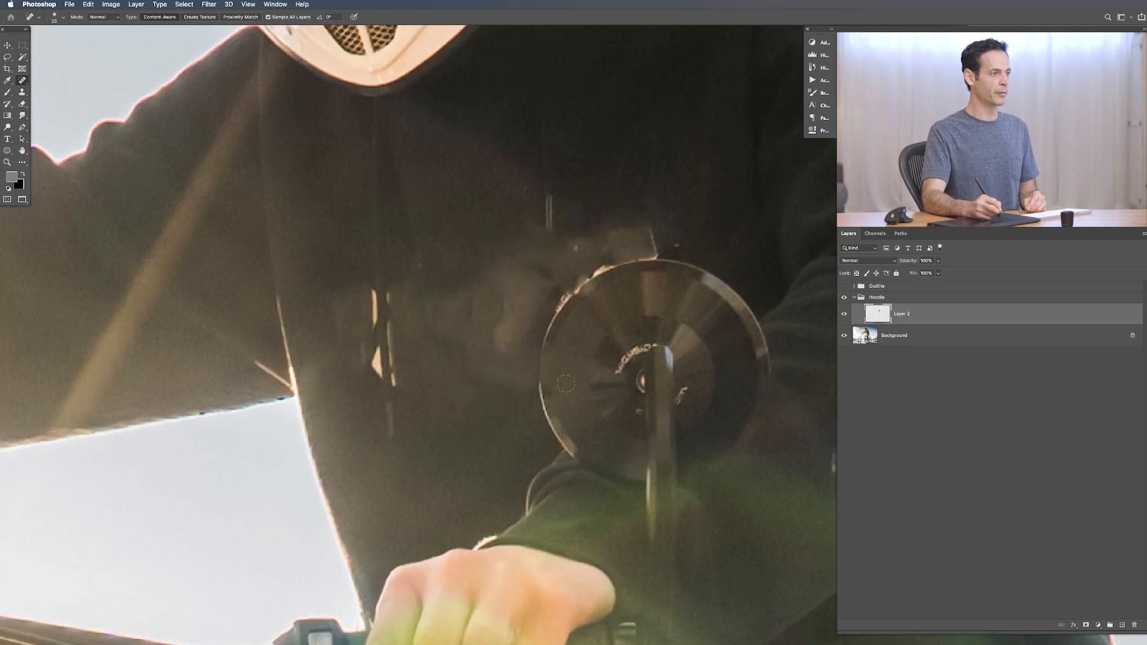
On a new layer, smooth the smudged patches beside the mirror with the Healing Brush, sampling clean fabric from the upper chest.
{"action": "left_click", "coordinate": [22, 81]}
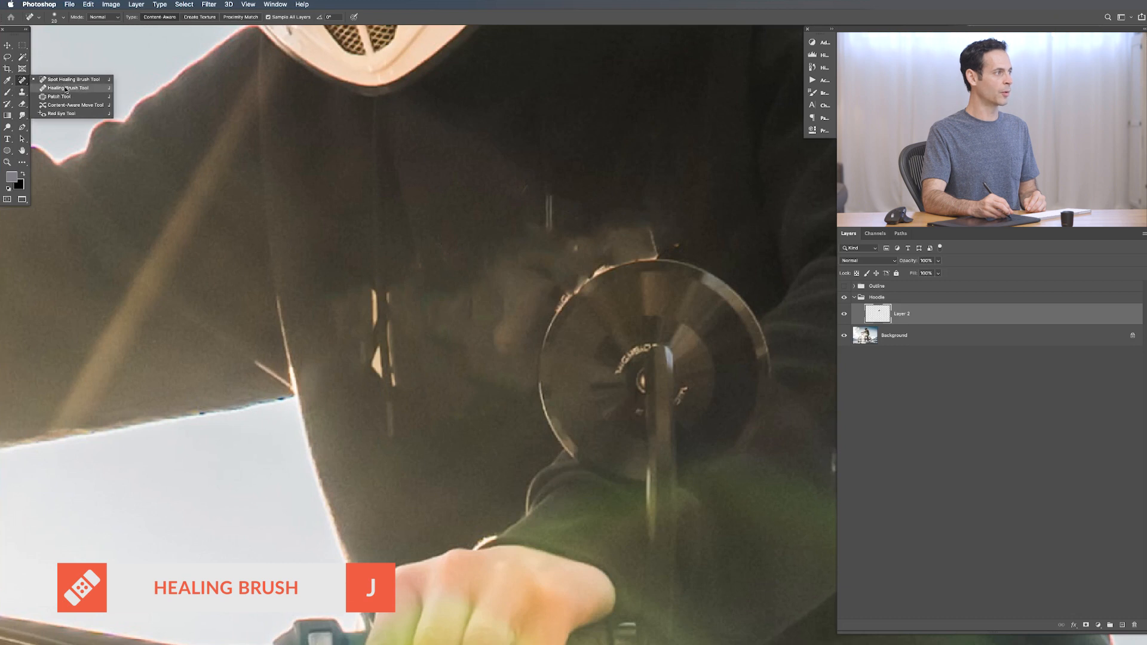
{"action": "left_click", "coordinate": [64, 89]}
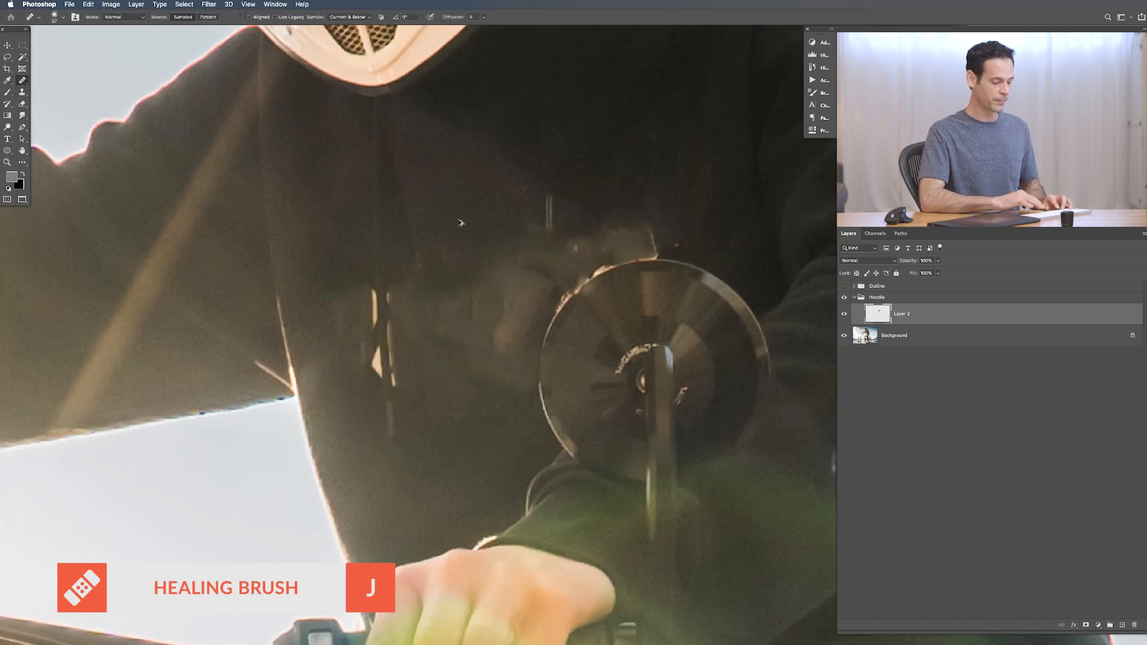
{"action": "key", "text": "super+alt+shift+n"}
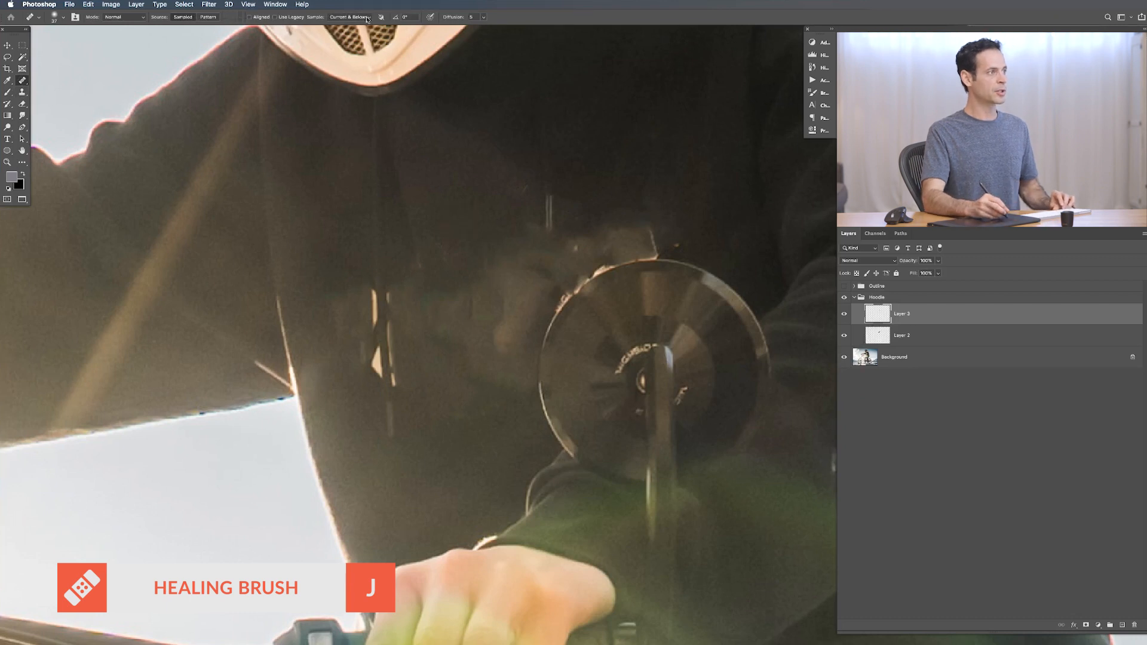
{"action": "right_click", "coordinate": [468, 221]}
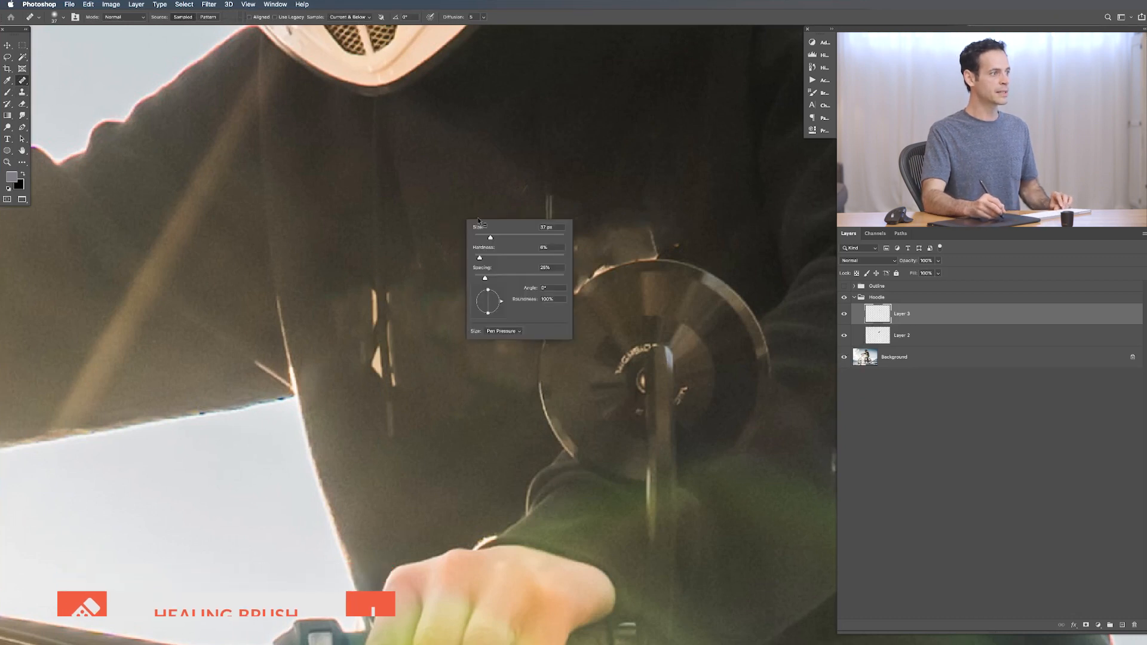
{"action": "left_click", "coordinate": [436, 193]}
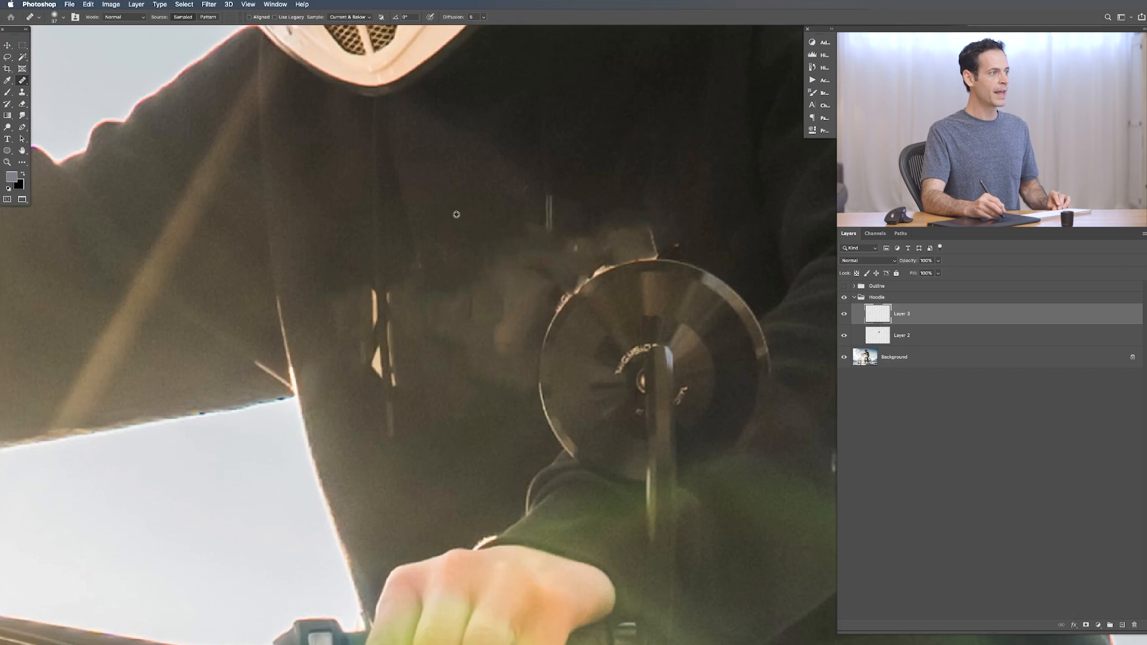
{"action": "left_click", "coordinate": [460, 215], "text": "alt"}
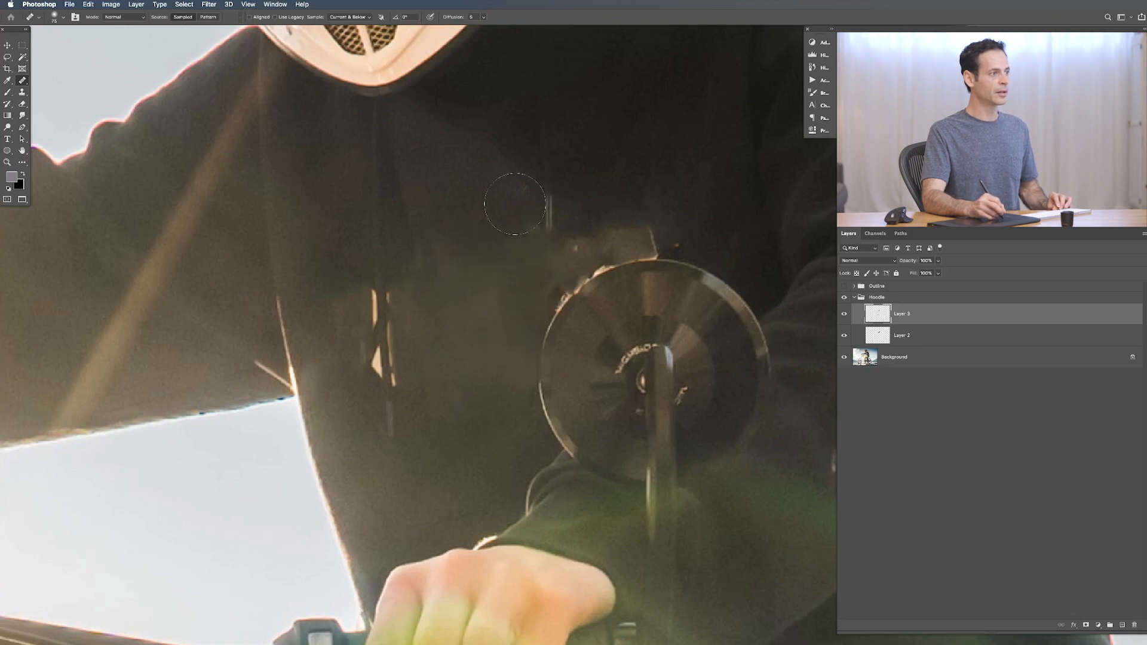
{"action": "left_click_drag", "start_coordinate": [563, 254], "coordinate": [565, 244]}
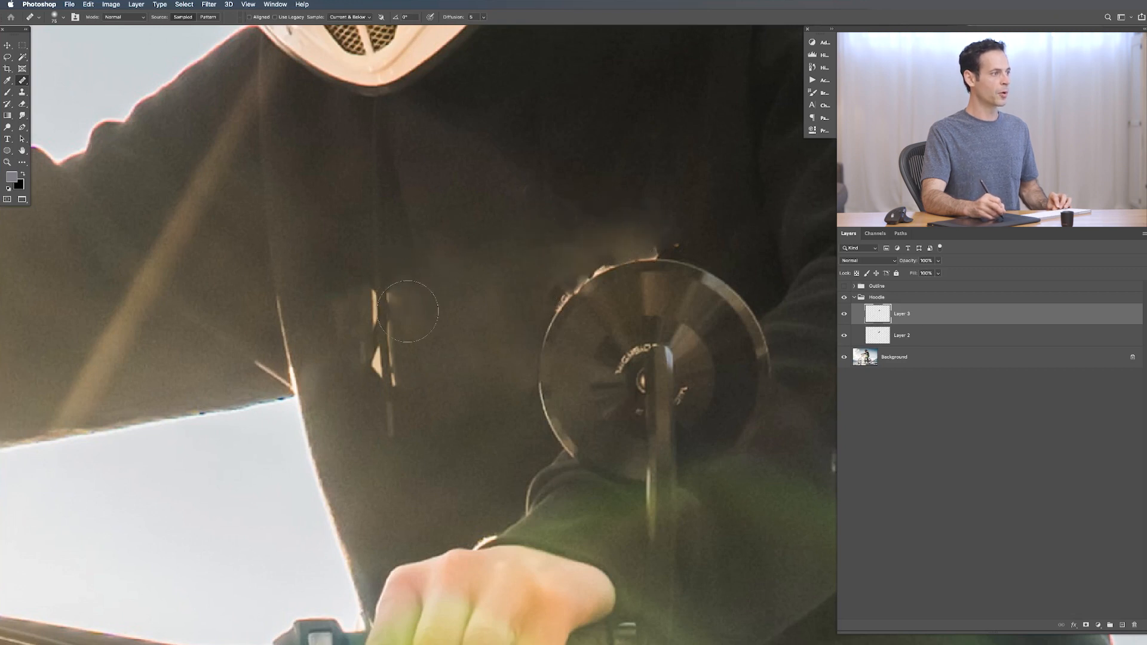
Try the Healing Brush on the bright drawstring remnants and the fabric around the mirror.
{"action": "left_click_drag", "start_coordinate": [377, 298], "coordinate": [385, 381]}
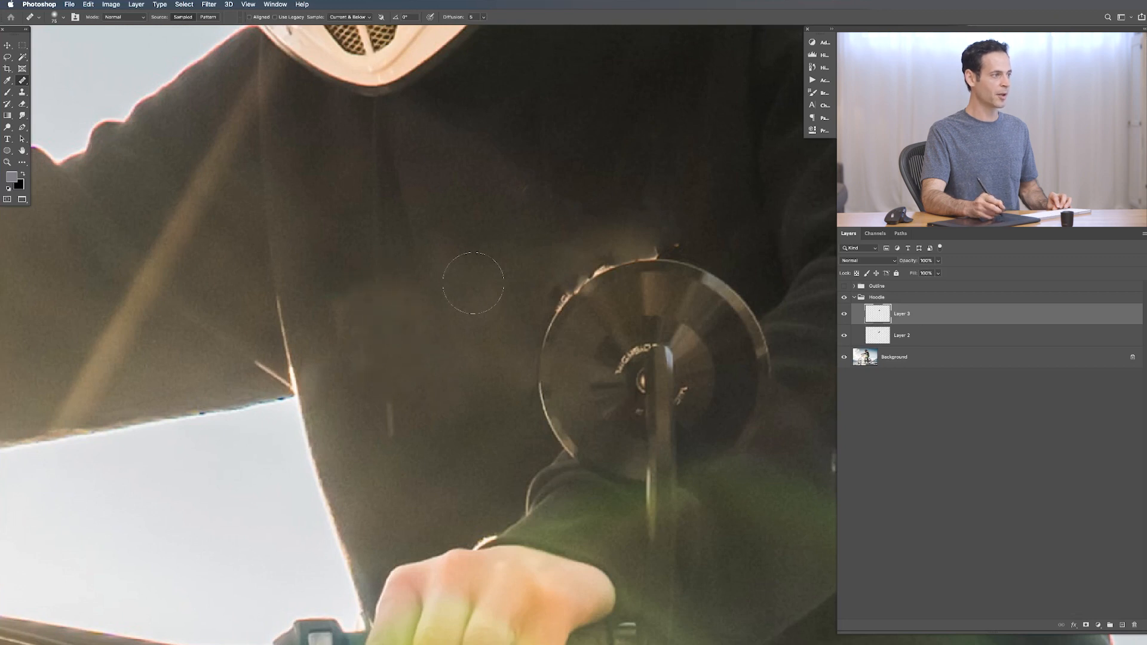
{"action": "key", "text": "ctrl+z"}
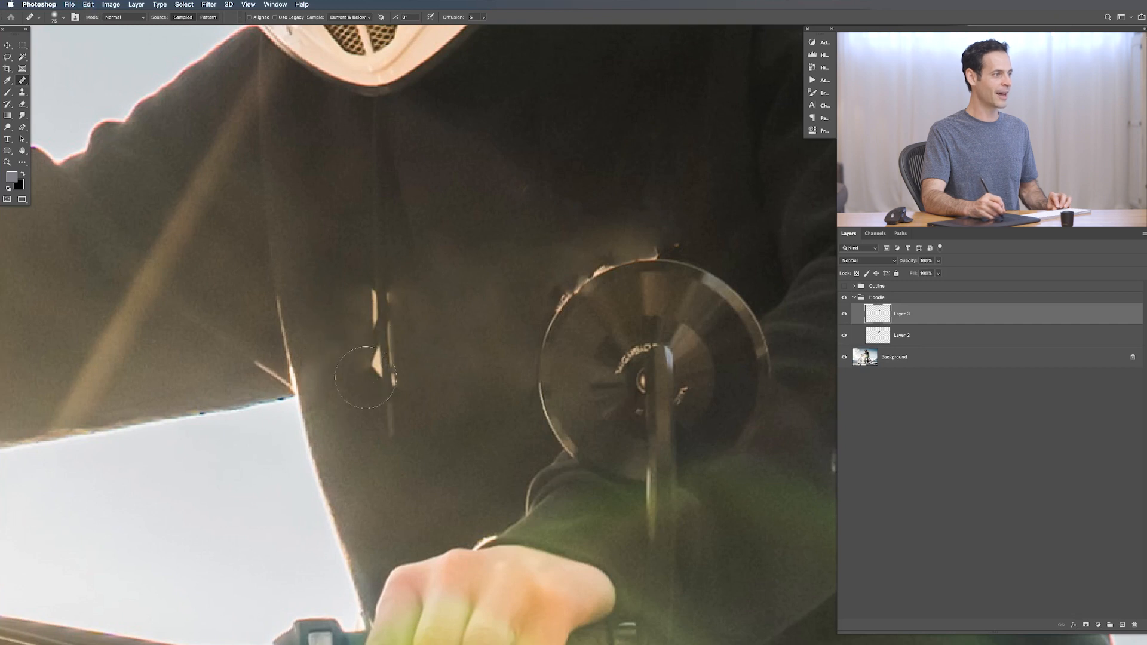
{"action": "scroll", "coordinate": [485, 374], "scroll_direction": "down", "scroll_amount": 2}
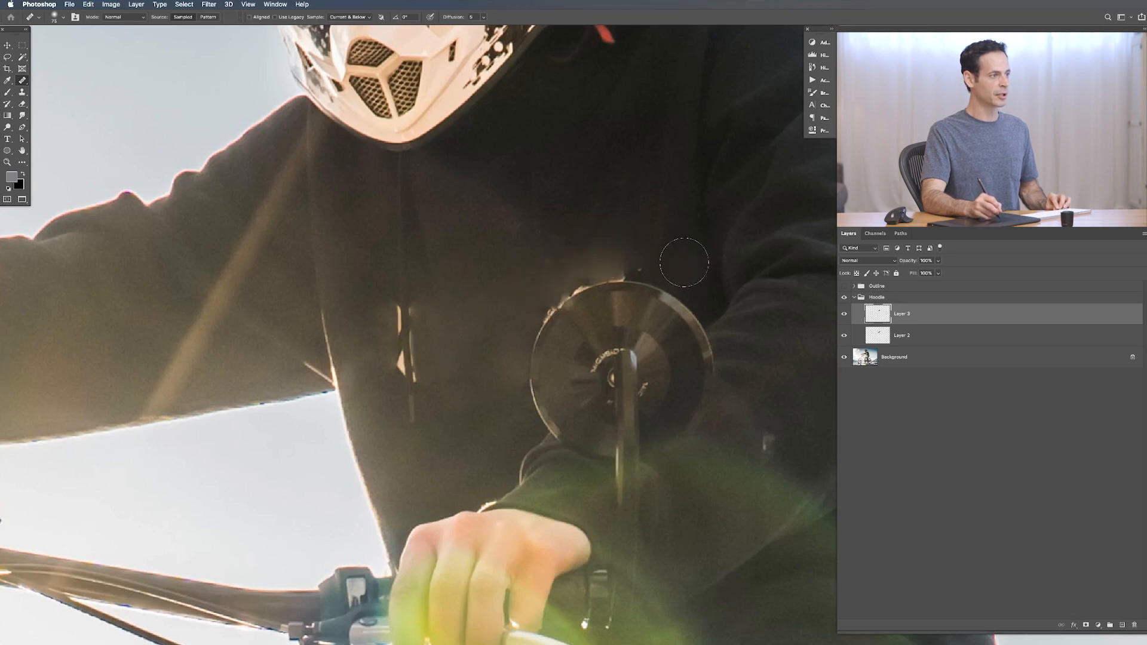
{"action": "left_click", "coordinate": [501, 379]}
{"action": "key", "text": "super+z"}
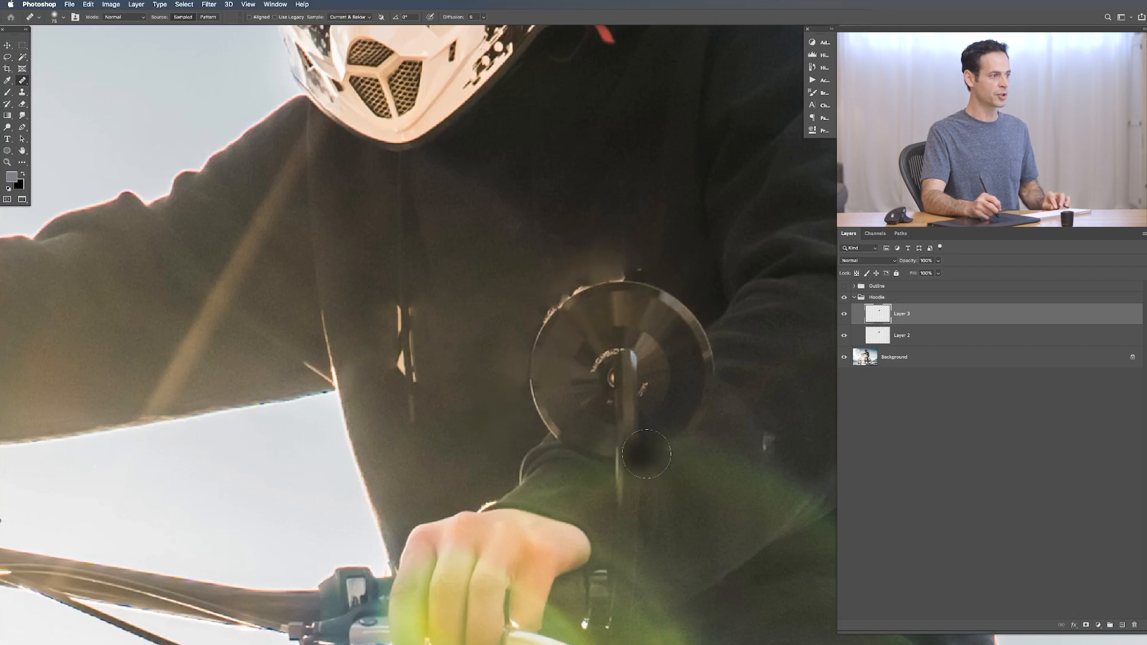
On a new layer, clean the leftover logo fragments along the mirror's upper edge with the Clone Stamp, sampling nearby dark fabric.
{"action": "key", "text": "super+alt+shift+n"}
{"action": "key", "text": "s"}
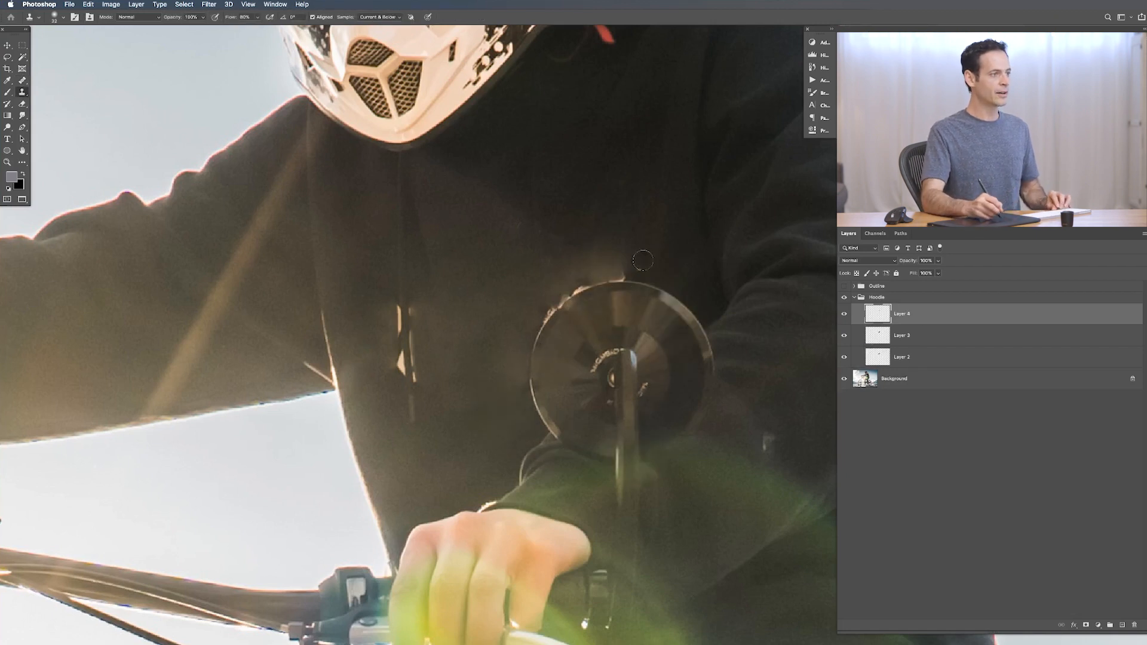
{"action": "left_click_drag", "start_coordinate": [541, 304], "coordinate": [554, 289]}
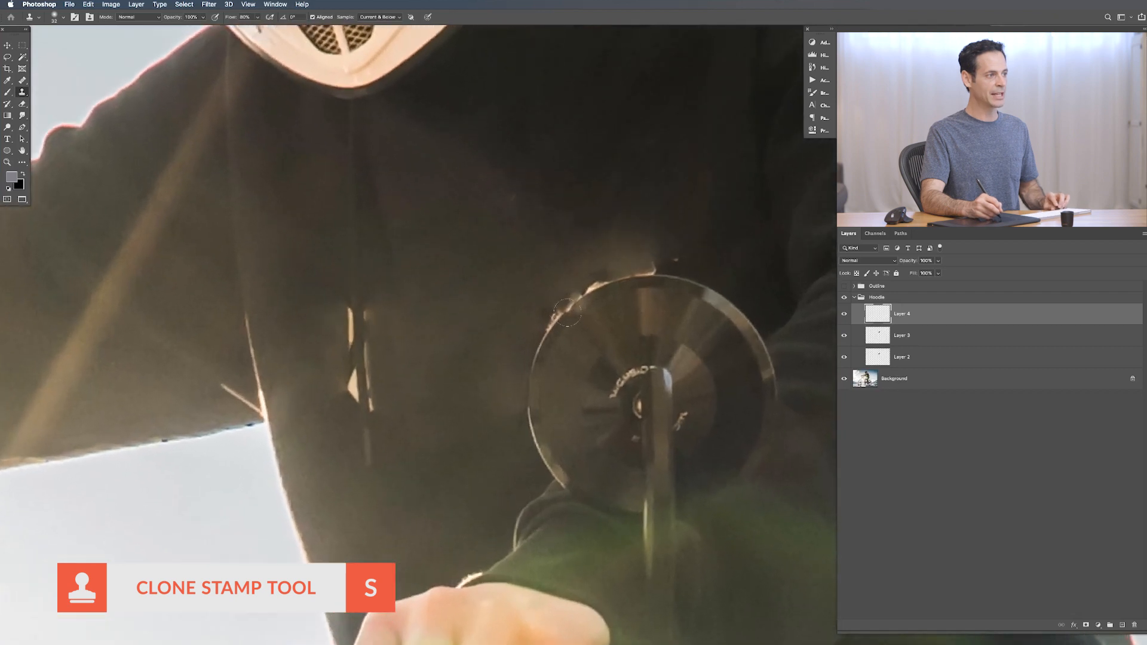
{"action": "left_click", "coordinate": [576, 273], "text": "alt"}
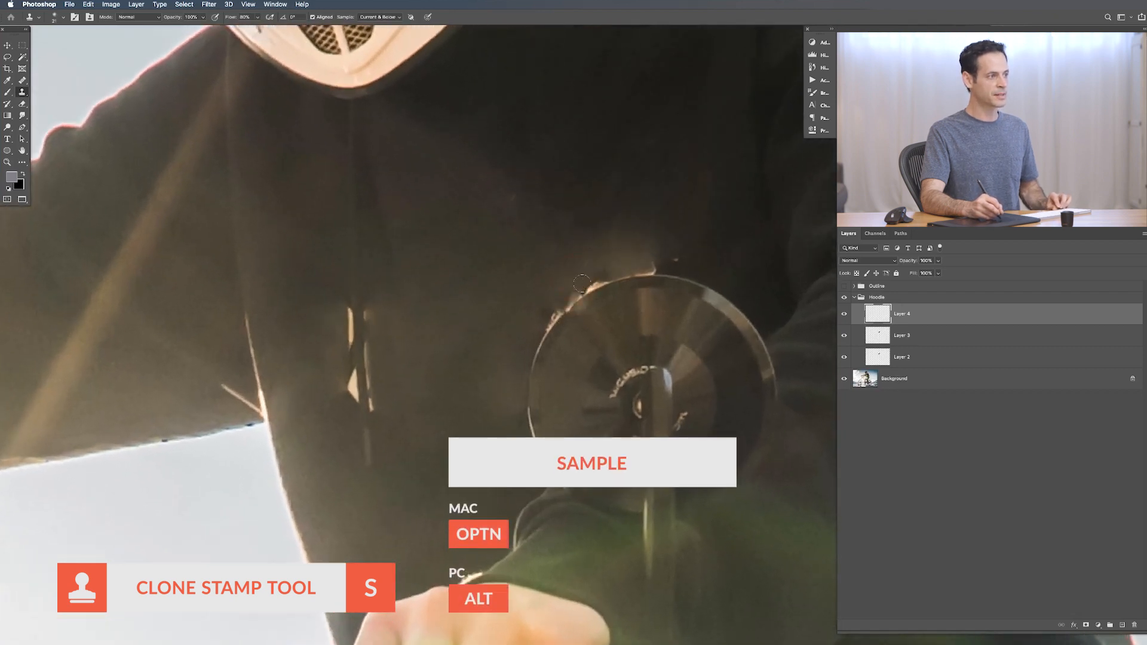
{"action": "left_click_drag", "start_coordinate": [599, 277], "coordinate": [593, 281]}
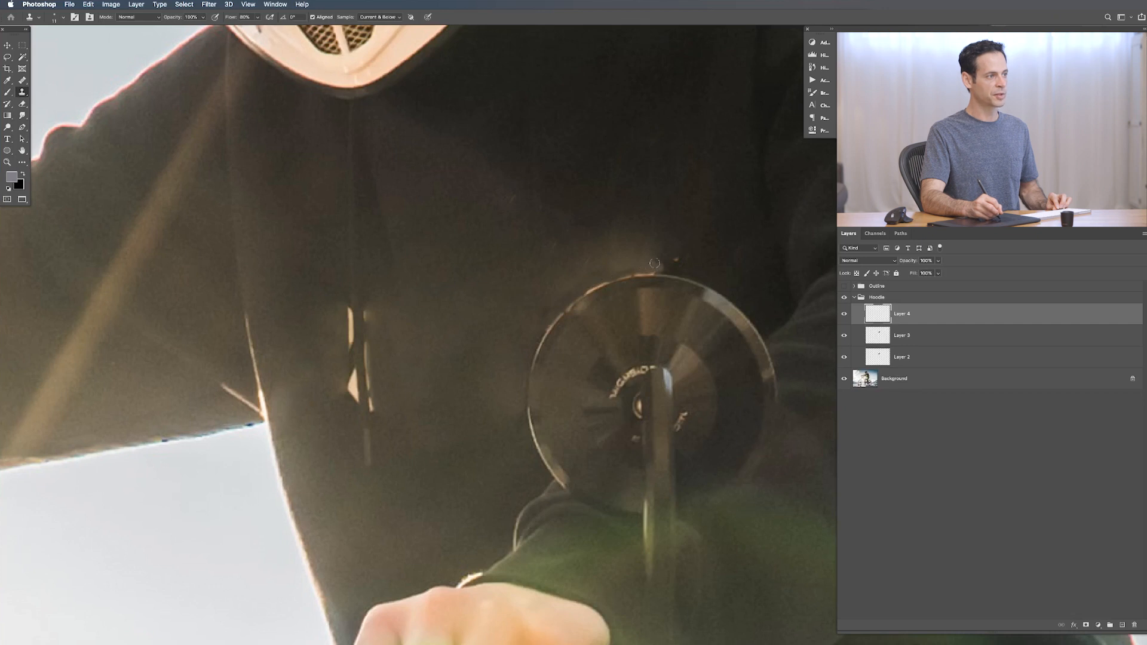
{"action": "left_click_drag", "start_coordinate": [644, 252], "coordinate": [648, 252]}
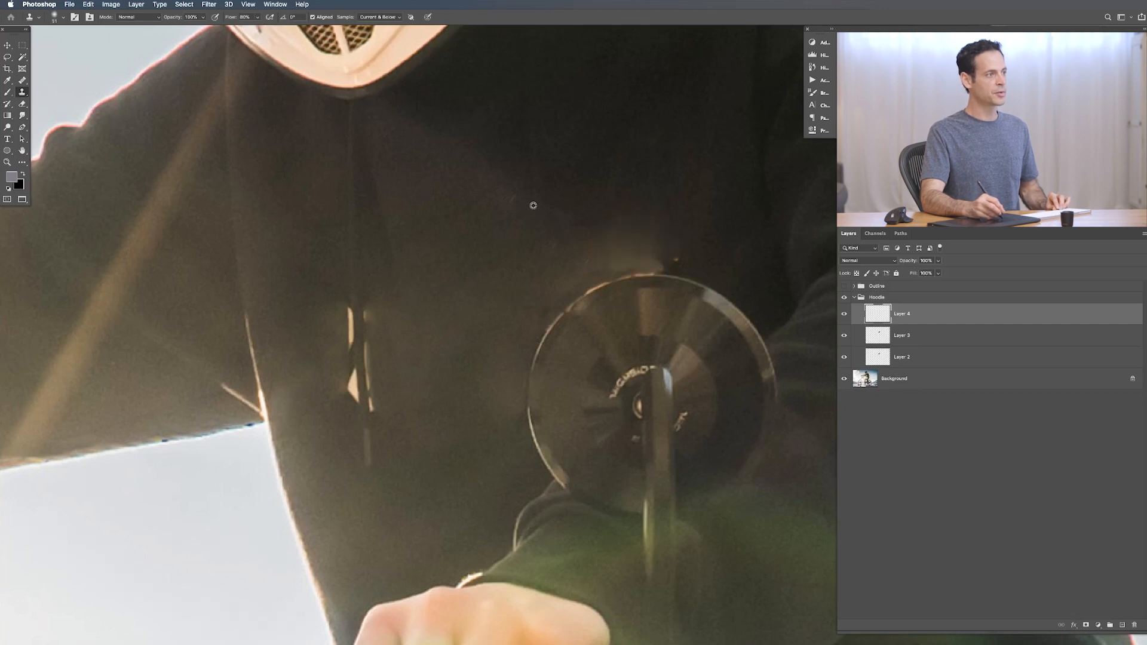
On another new layer, clone clean fabric over the uneven patches on the chest above and beside the mirror, adjusting the brush size.
{"action": "key", "text": "super+alt+shift+n"}
{"action": "left_click_drag", "start_coordinate": [517, 215], "coordinate": [521, 190]}
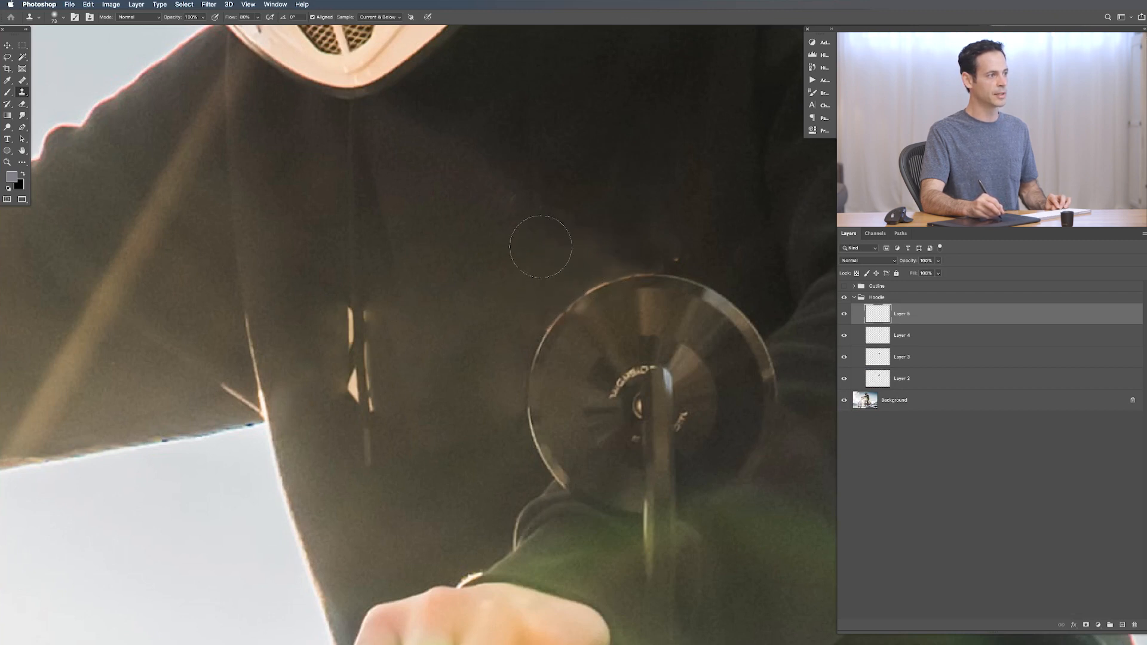
{"action": "left_click_drag", "start_coordinate": [407, 301], "coordinate": [387, 301]}
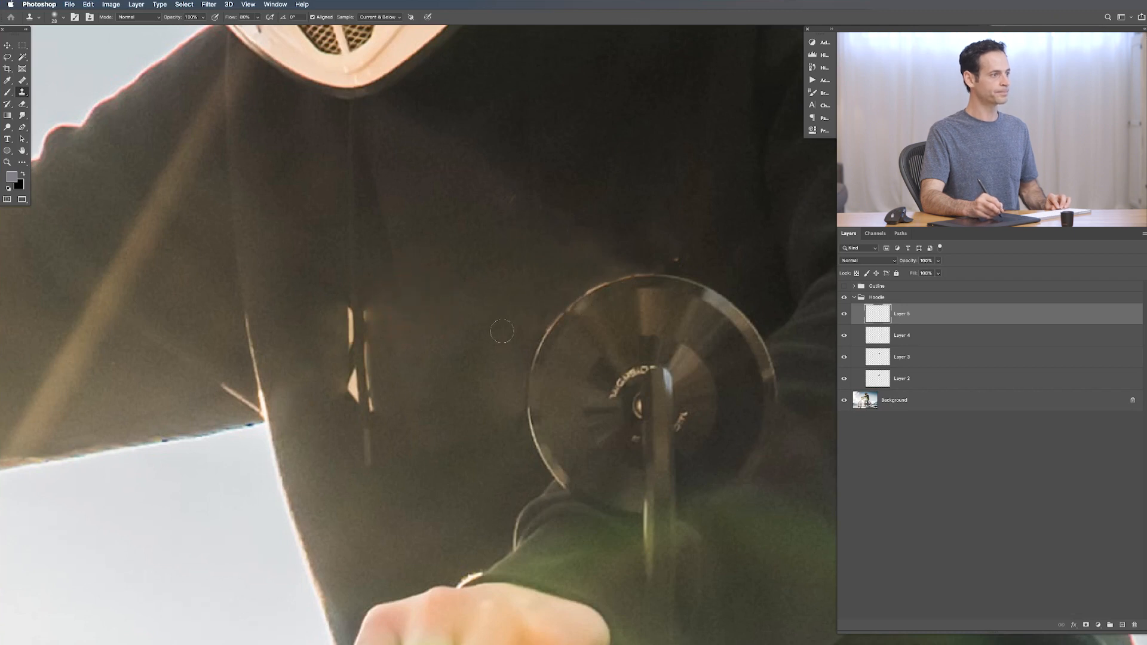
{"action": "left_click_drag", "start_coordinate": [507, 424], "coordinate": [526, 424]}
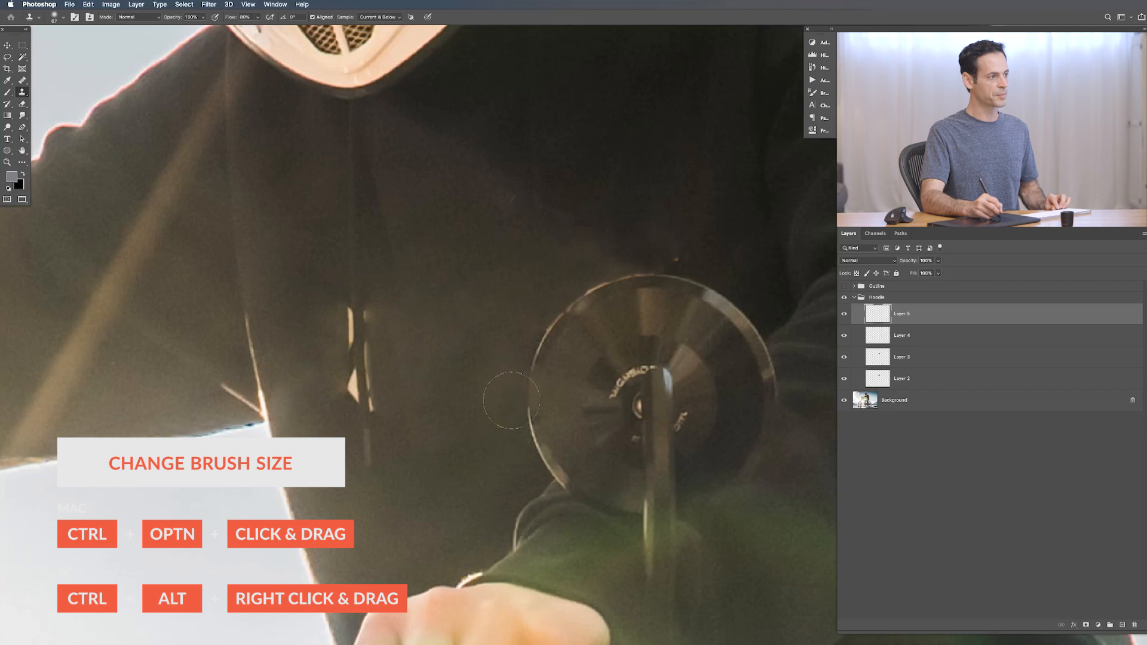
{"action": "left_click_drag", "start_coordinate": [443, 441], "coordinate": [454, 438]}
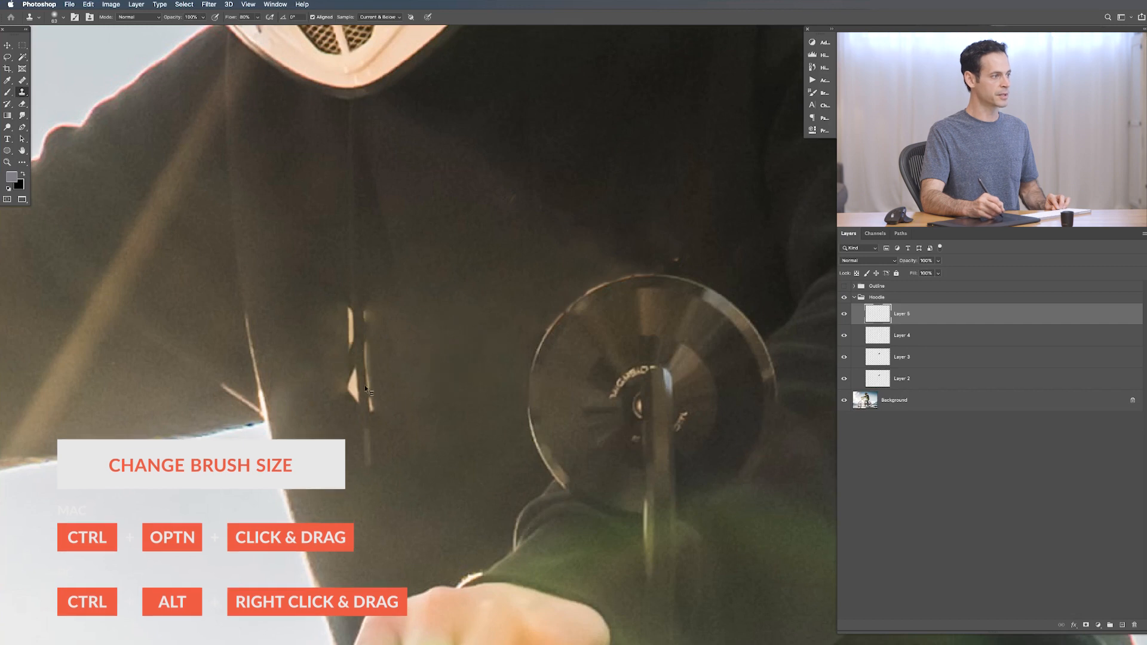
{"action": "left_click_drag", "start_coordinate": [375, 387], "coordinate": [352, 387]}
On a new layer, clone away the bright drawstring remnants and blend the surrounding chest fabric with a soft, reduced-flow Clone Stamp.
{"action": "key", "text": "shift+alt+super+n"}
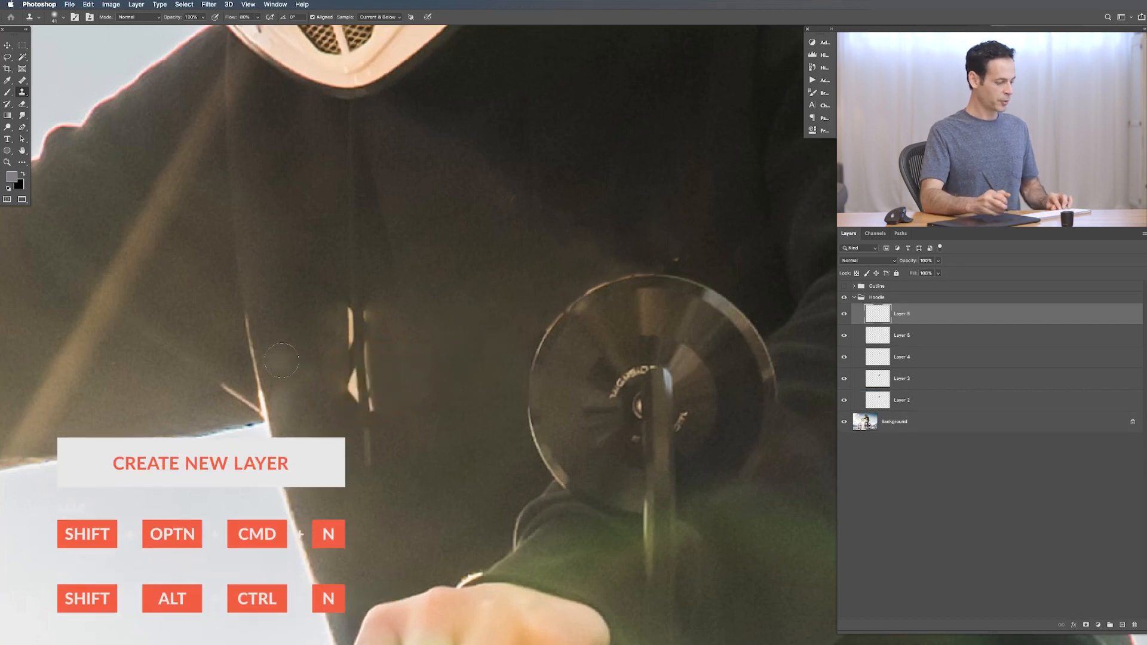
{"action": "mouse_move", "coordinate": [425, 343]}
{"action": "left_mouse_down"}
{"action": "mouse_move", "coordinate": [400, 354]}
{"action": "mouse_move", "coordinate": [374, 324]}
{"action": "left_mouse_up"}
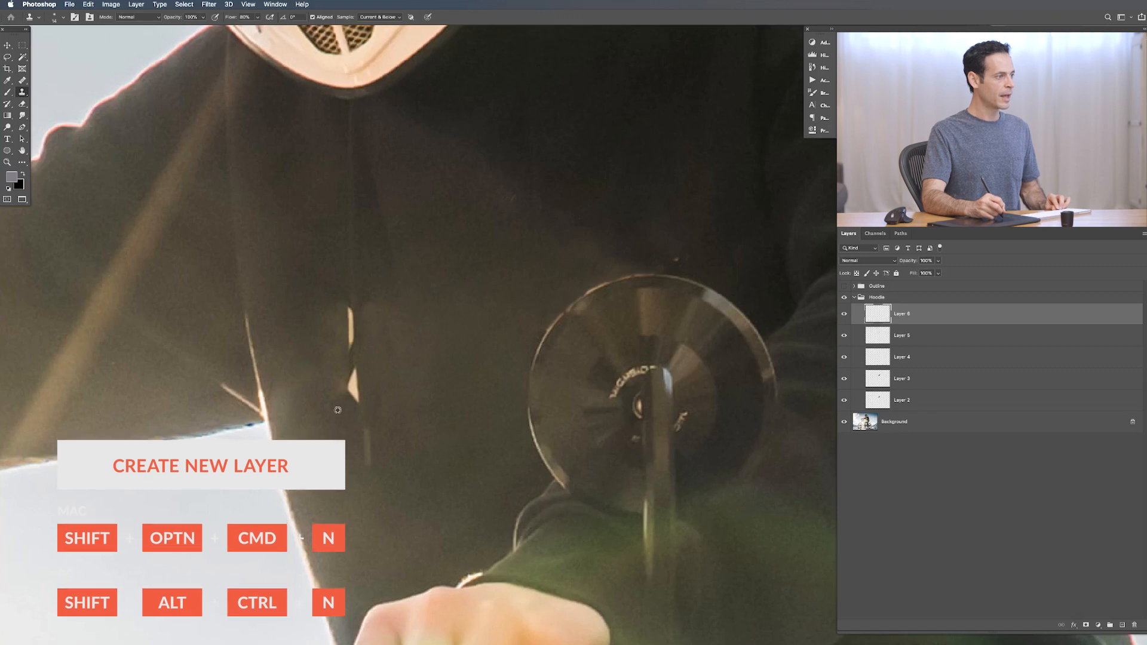
{"action": "left_click_drag", "start_coordinate": [353, 397], "coordinate": [353, 371]}
{"action": "key", "text": "super+z"}
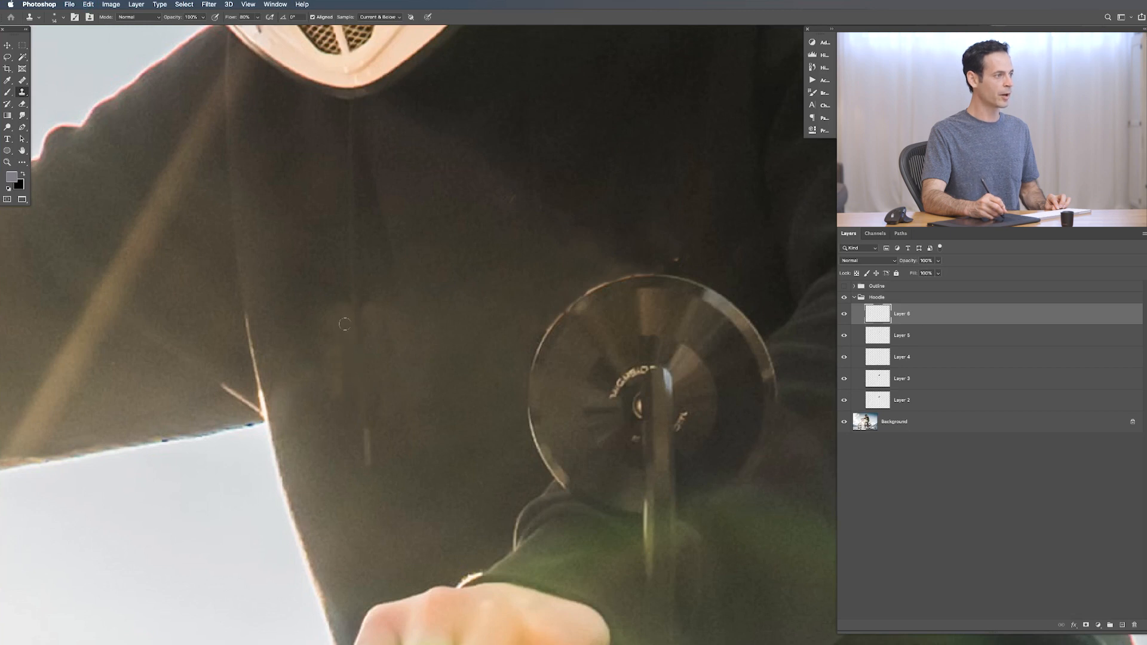
{"action": "left_click", "coordinate": [303, 307], "text": "alt"}
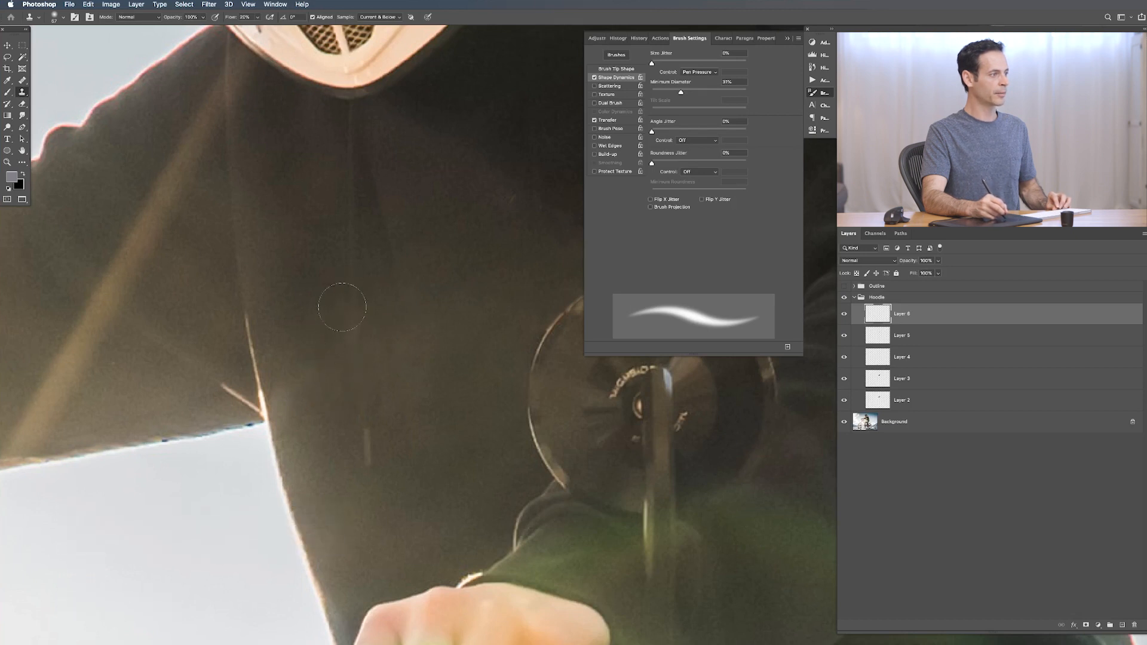
{"action": "mouse_move", "coordinate": [460, 320]}
{"action": "left_mouse_down"}
{"action": "mouse_move", "coordinate": [414, 383]}
{"action": "mouse_move", "coordinate": [435, 392]}
{"action": "left_mouse_up"}
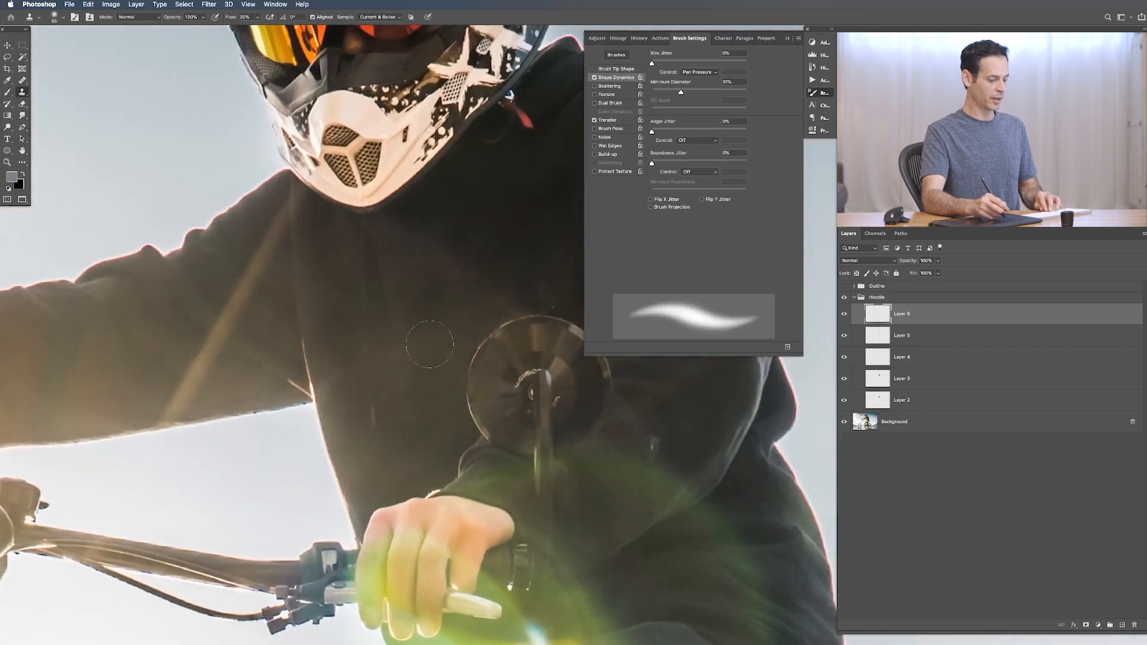
Even out the remaining blotches on the middle of the hoodie's chest with the Healing Brush.
{"action": "key", "text": "j"}
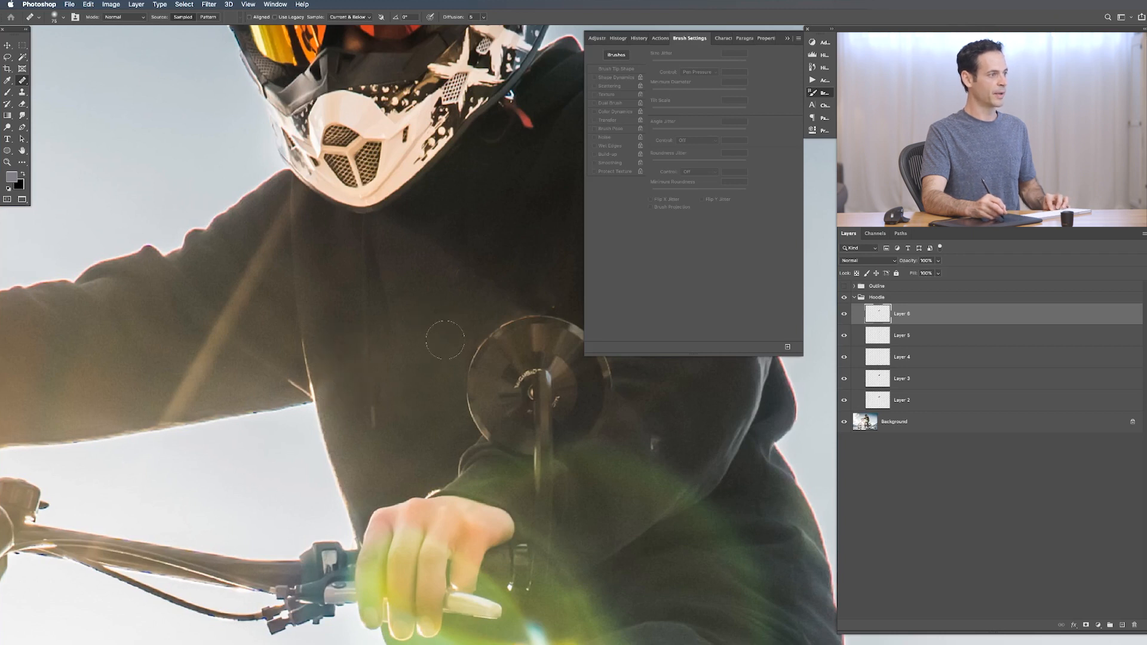
{"action": "scroll", "coordinate": [445, 345], "scroll_direction": "down", "scroll_amount": 6}
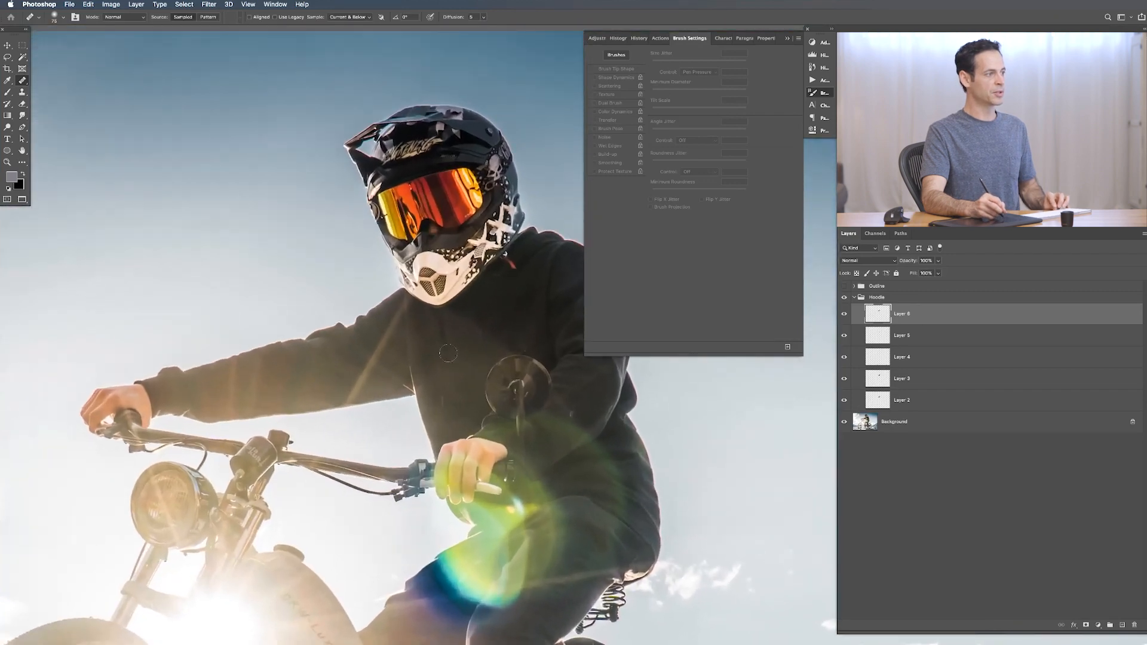
{"action": "left_click_drag", "start_coordinate": [458, 348], "coordinate": [464, 352]}
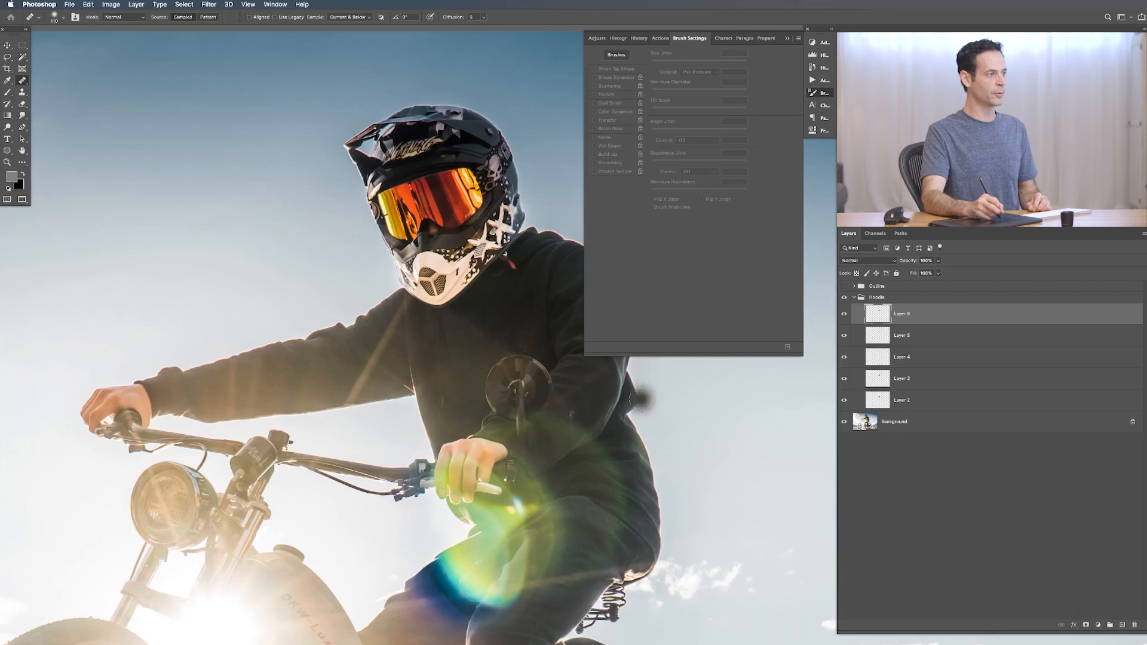
Add a new layer and outline a four-sided selection over the drawstring area of the chest with the Lasso tool's straight segments.
{"action": "key", "text": "super+alt+shift+n"}
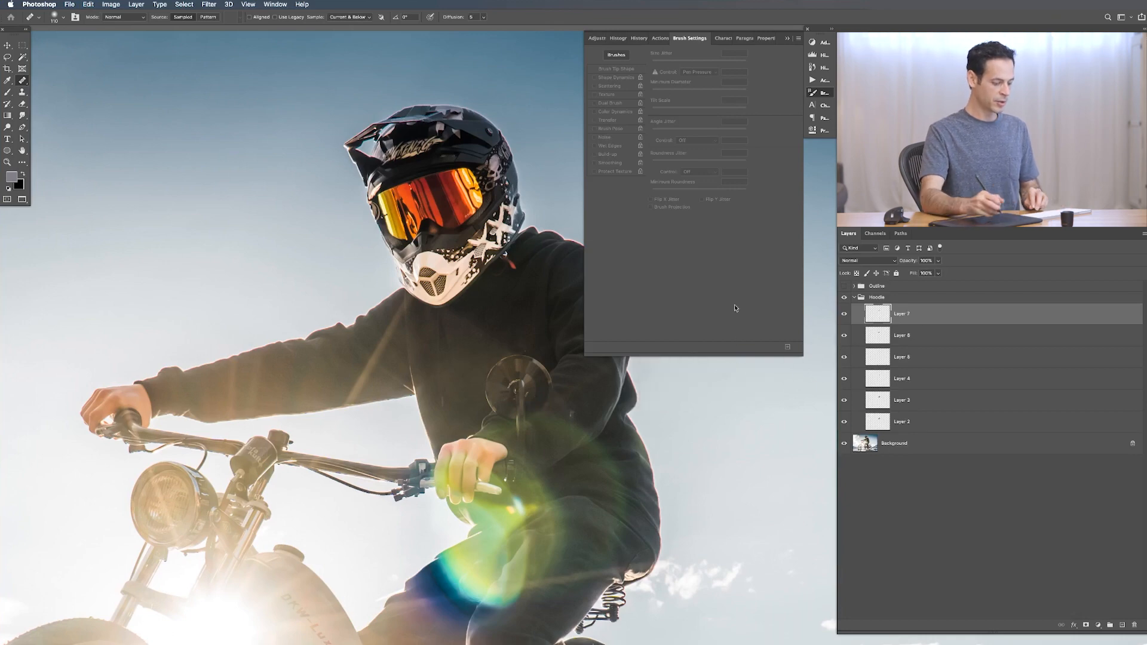
{"action": "key", "text": "l"}
{"action": "scroll", "coordinate": [442, 262], "scroll_direction": "up", "scroll_amount": 5}
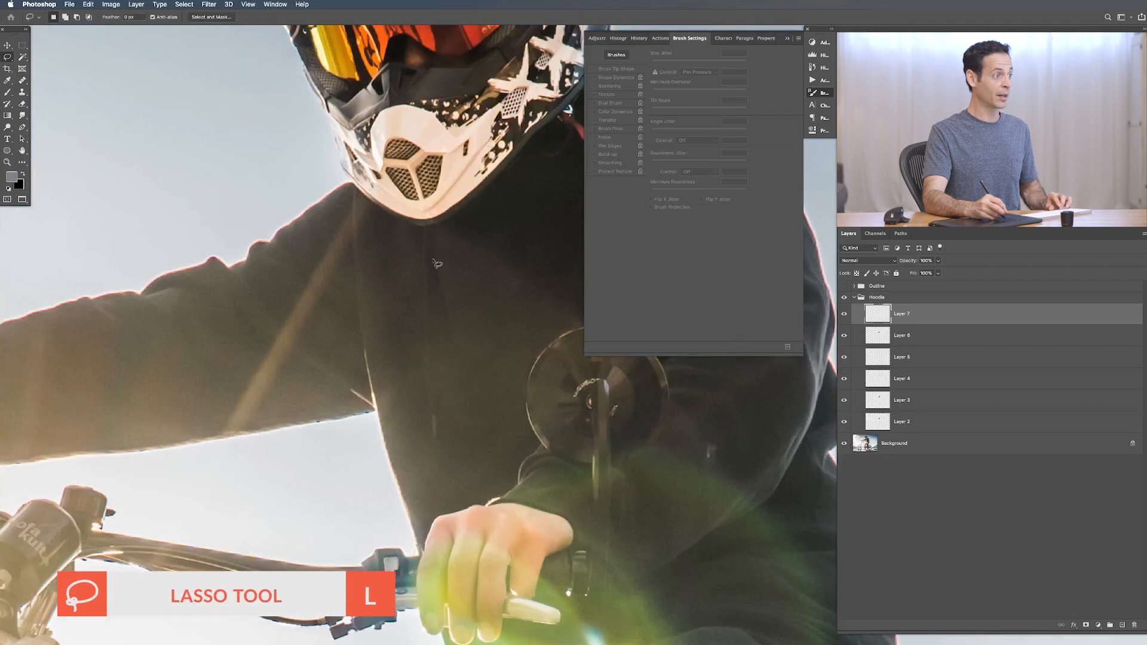
{"action": "left_click_drag", "start_coordinate": [445, 283], "coordinate": [470, 407]}
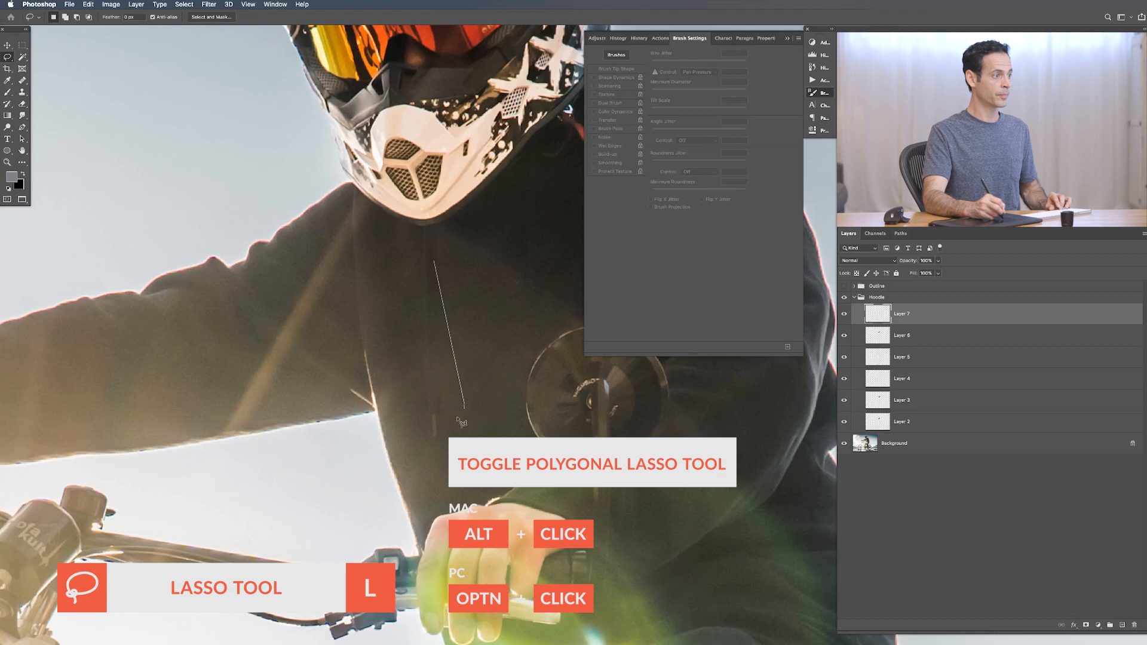
{"action": "left_click", "coordinate": [380, 297], "text": "alt"}
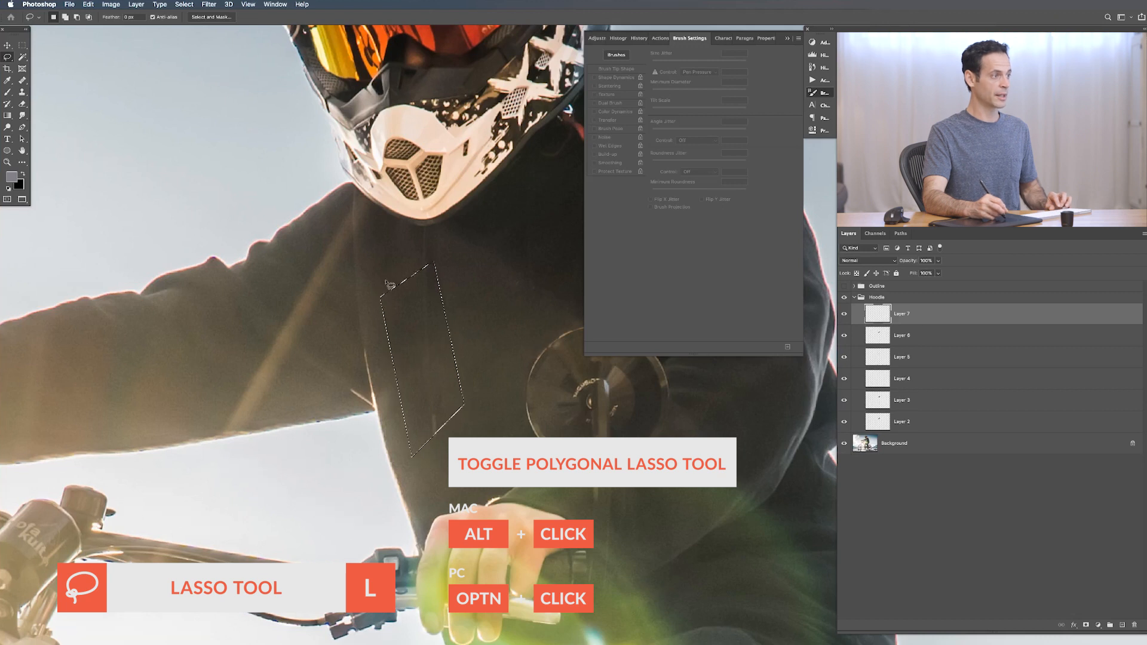
Hide the selection edges, brush a soft fabric fold inside the selection on the chest, and reposition it with Free Transform.
{"action": "key", "text": "b"}
{"action": "key", "text": "super+h"}
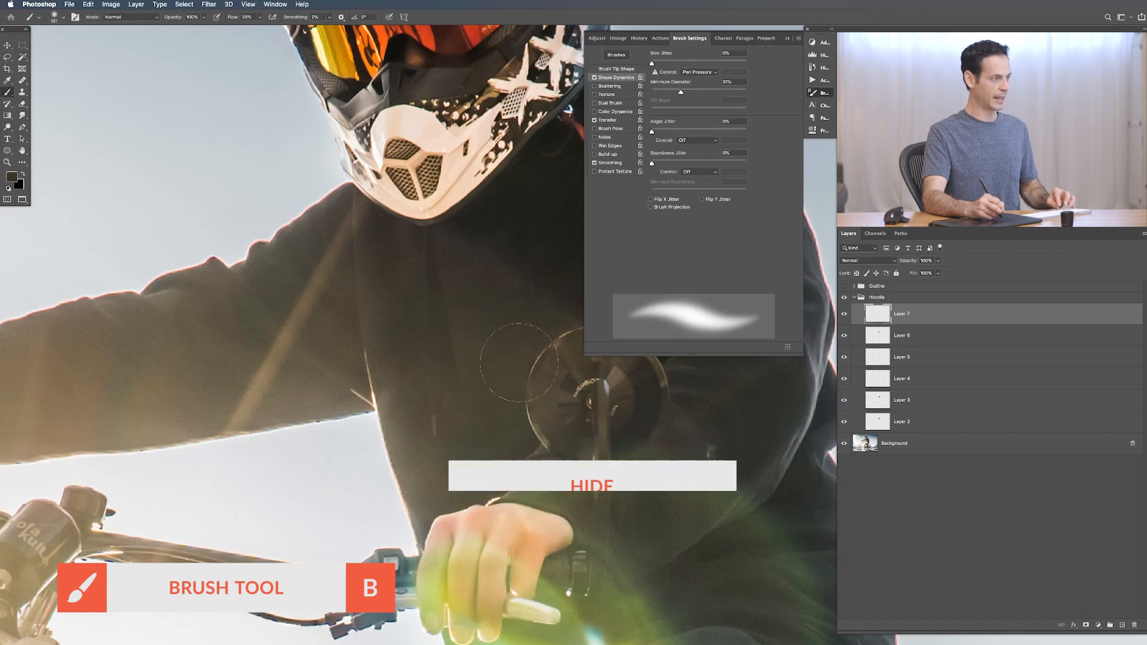
{"action": "key", "text": "super+t"}
{"action": "left_click_drag", "start_coordinate": [422, 346], "coordinate": [445, 300]}
{"action": "left_click_drag", "start_coordinate": [489, 367], "coordinate": [494, 363]}
{"action": "key", "text": "Return"}
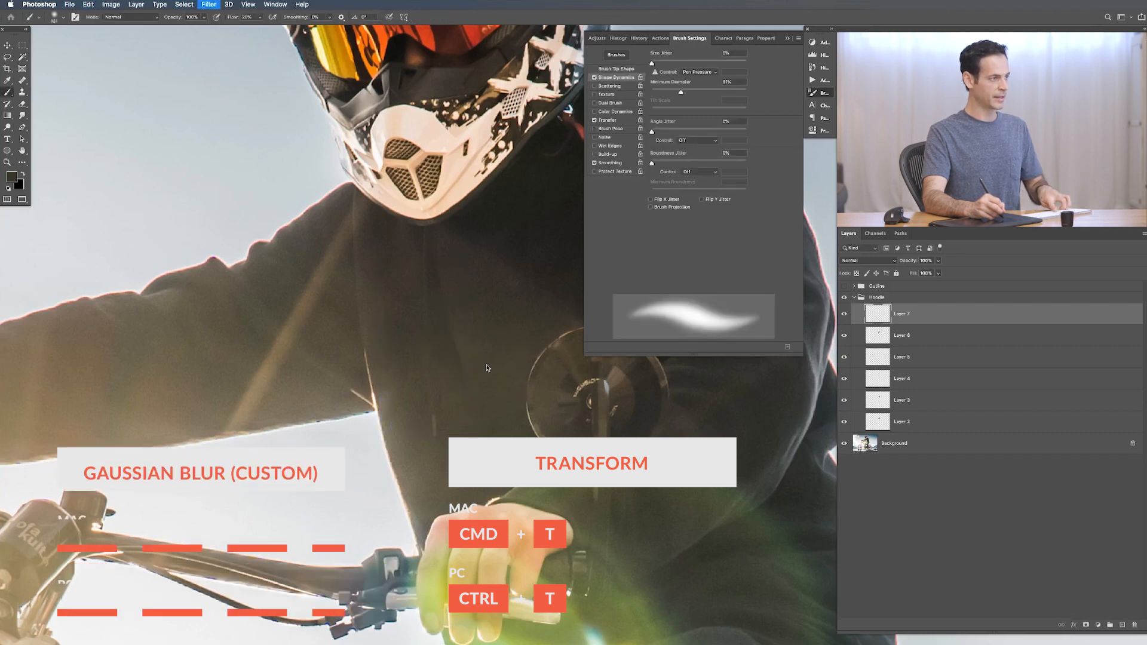
Soften the painted fold with a 1.2-pixel Gaussian Blur and warp its edge to follow the drape of the hoodie.
{"action": "key", "text": "shift+alt+super+g"}
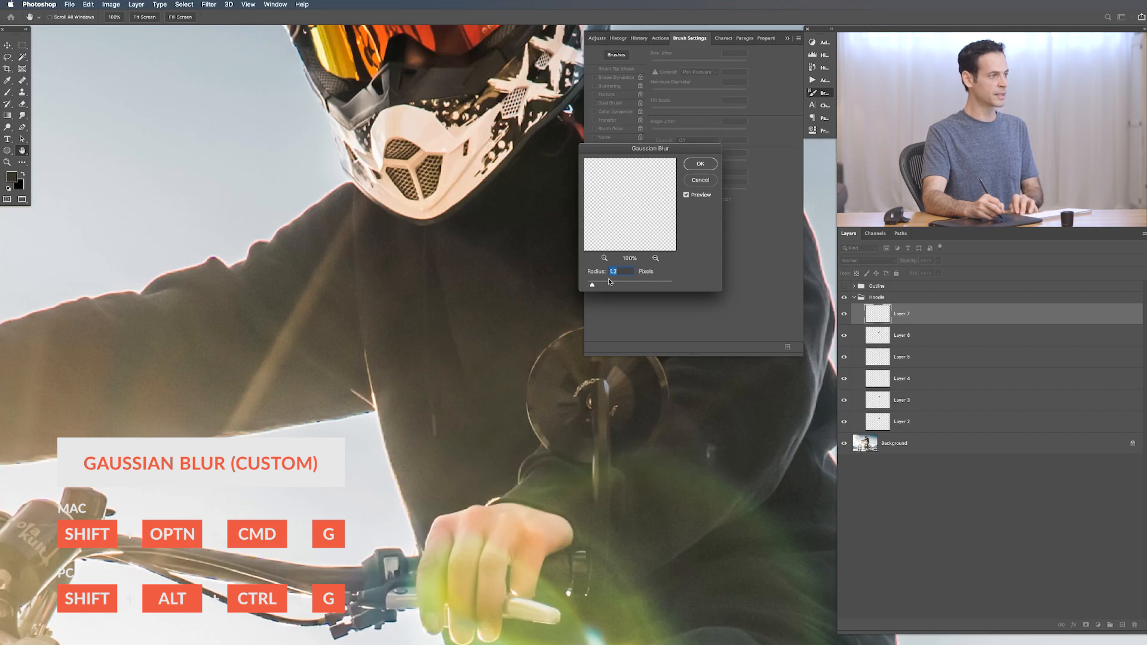
{"action": "left_click", "coordinate": [700, 164]}
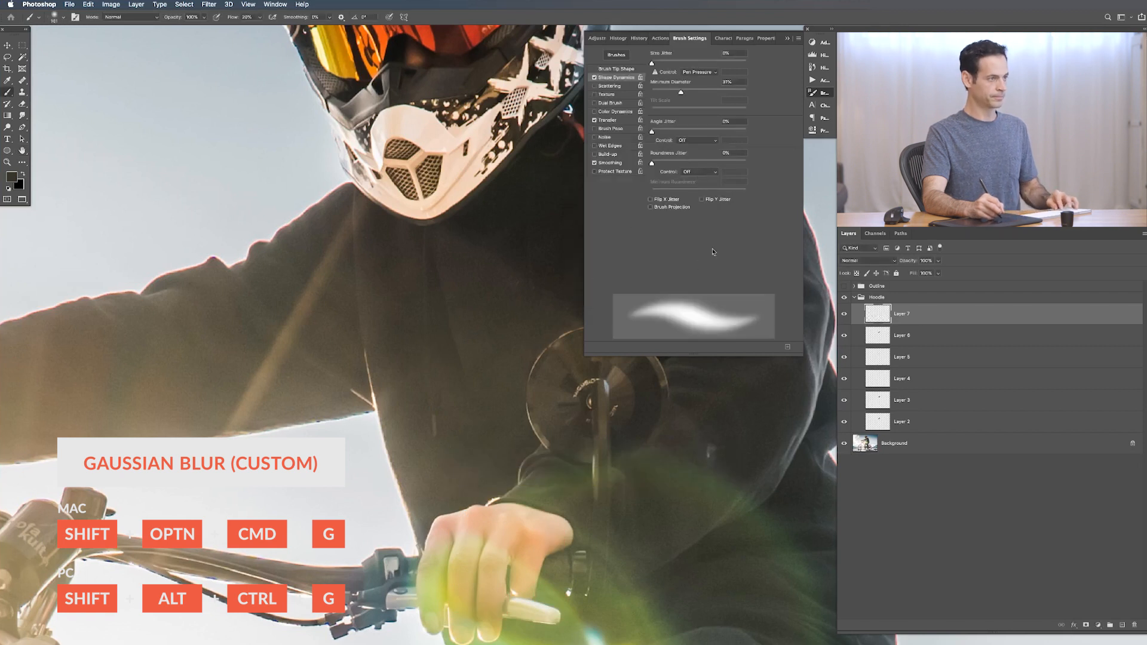
{"action": "key", "text": "super+t"}
{"action": "right_click", "coordinate": [458, 345]}
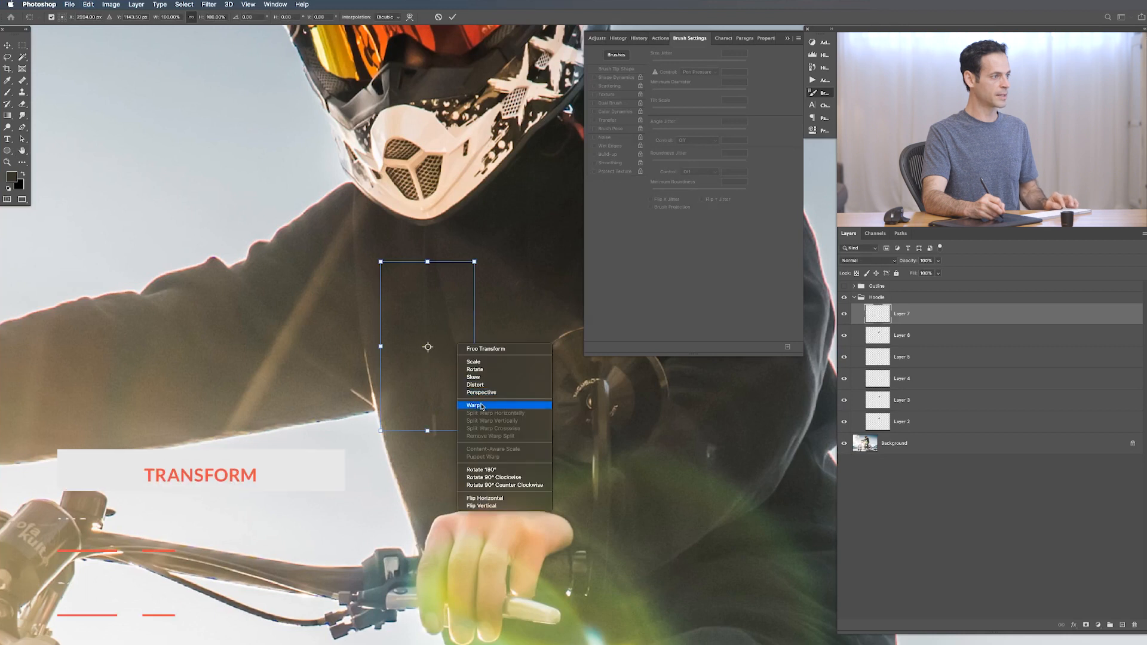
{"action": "left_click", "coordinate": [482, 406]}
{"action": "left_click_drag", "start_coordinate": [474, 394], "coordinate": [464, 396]}
{"action": "left_click_drag", "start_coordinate": [458, 307], "coordinate": [462, 299]}
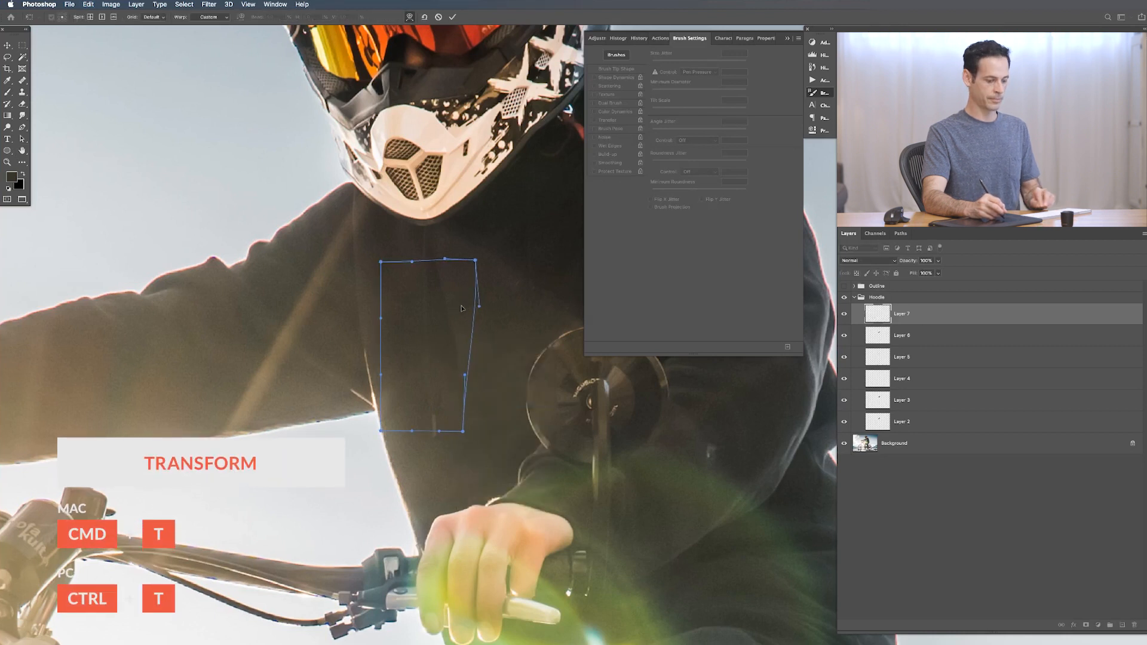
{"action": "key", "text": "Return"}
Compare the whole image before and after the retouching by toggling the visibility of the Hoodie layer group.
{"action": "key", "text": "b"}
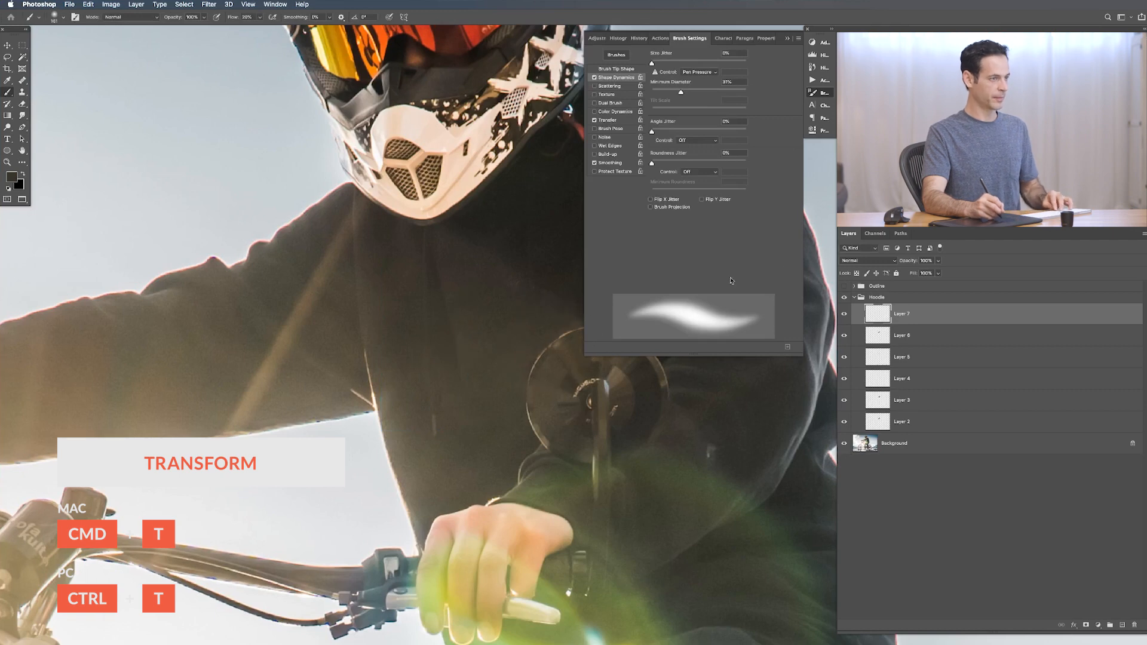
{"action": "left_click_drag", "start_coordinate": [521, 362], "coordinate": [477, 366]}
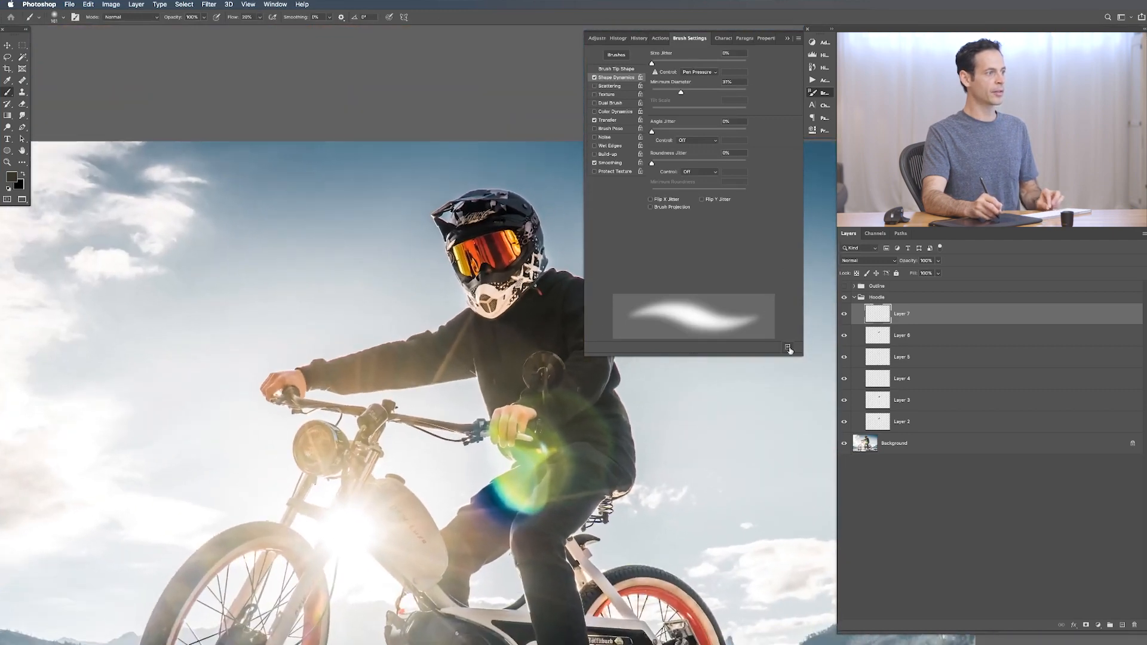
{"action": "left_click", "coordinate": [844, 299]}
{"action": "left_click", "coordinate": [845, 300]}
{"action": "left_click", "coordinate": [846, 301]}
{"action": "left_click", "coordinate": [847, 301]}
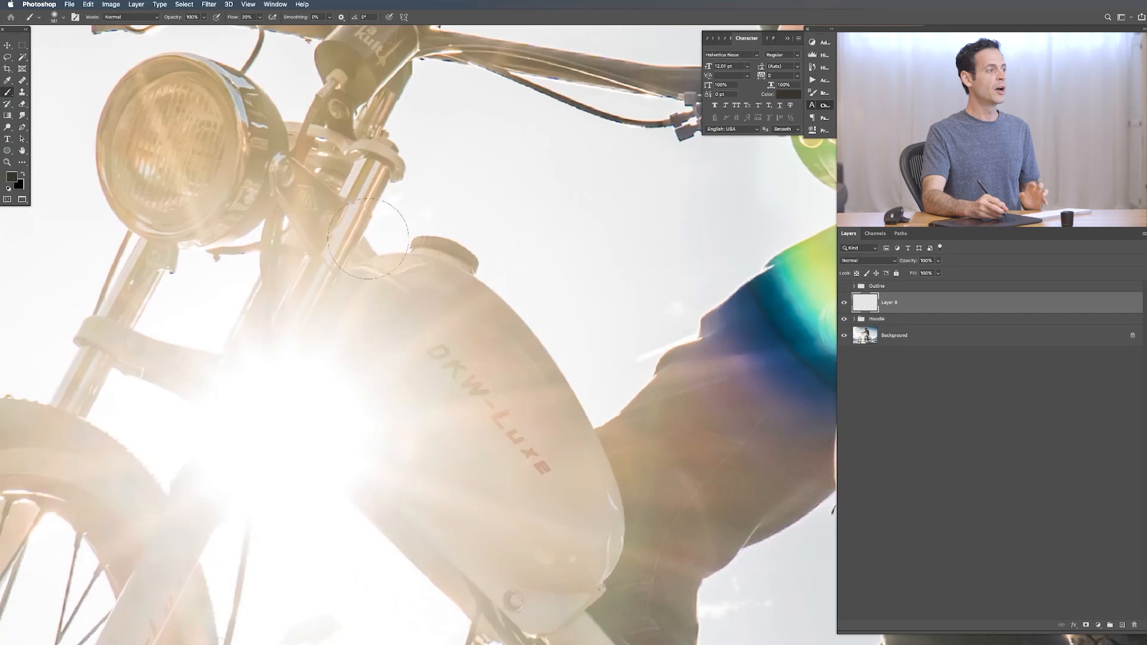
With a resized soft brush at 0% hardness, paint sampled tank color over the first letters of the DKW-Luxe logo.
{"action": "right_click", "coordinate": [438, 296]}
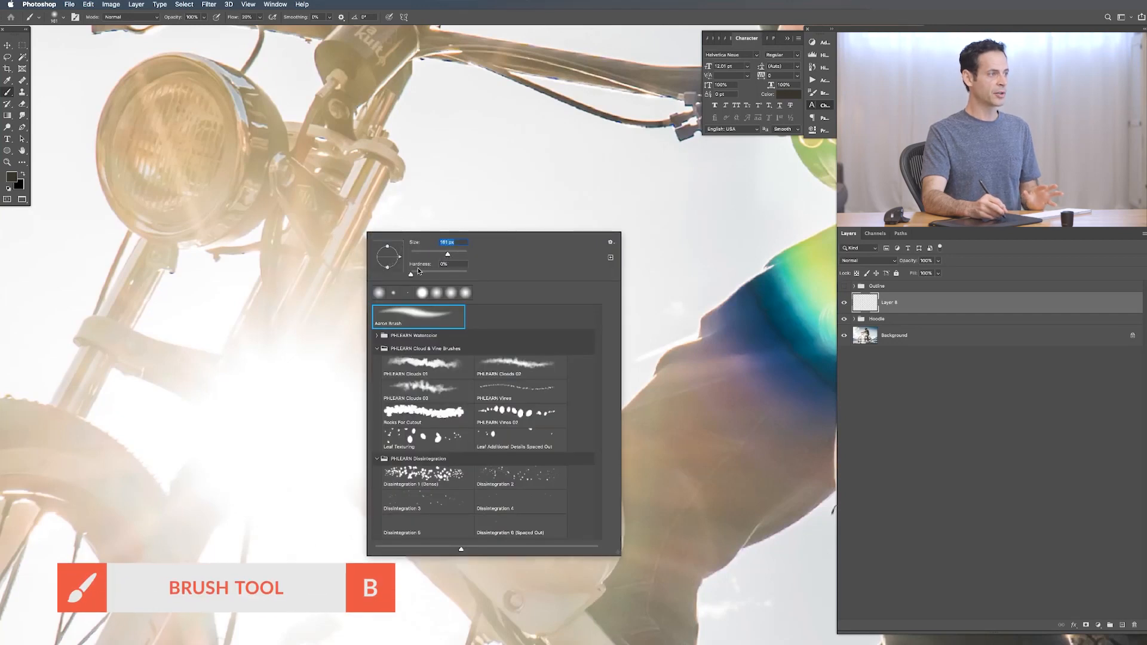
{"action": "key", "text": "Return"}
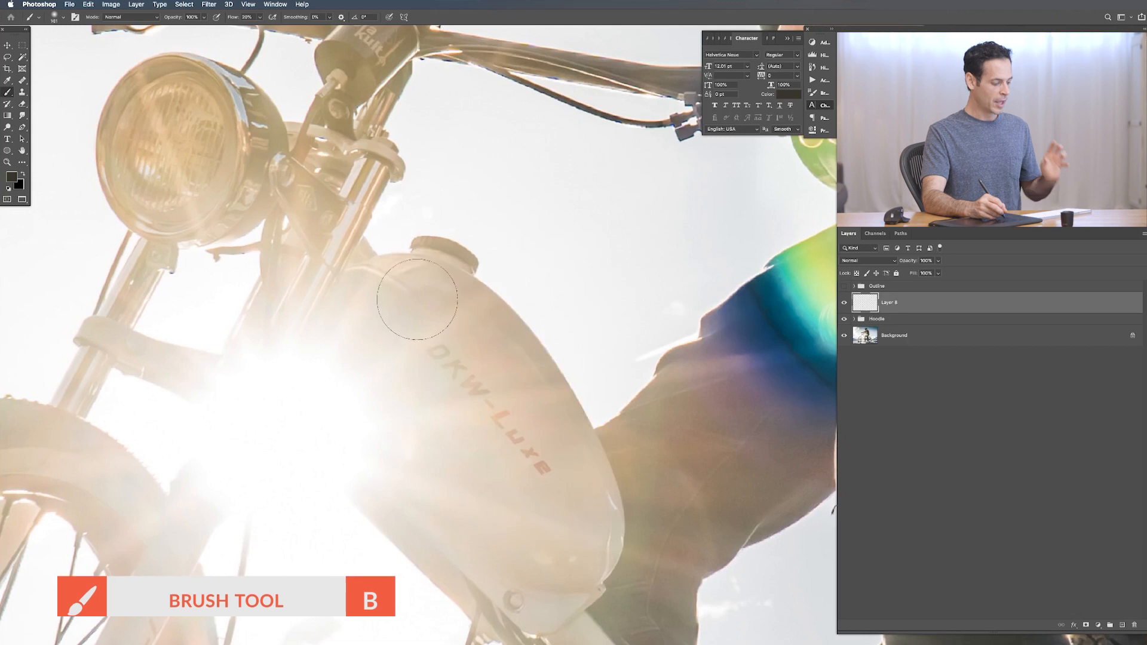
{"action": "mouse_move", "coordinate": [446, 330]}
{"action": "left_mouse_down", "text": "ctrl+alt"}
{"action": "mouse_move", "coordinate": [504, 330]}
{"action": "mouse_move", "coordinate": [472, 326]}
{"action": "mouse_move", "coordinate": [531, 313]}
{"action": "mouse_move", "coordinate": [496, 323]}
{"action": "mouse_move", "coordinate": [535, 302]}
{"action": "mouse_move", "coordinate": [457, 317]}
{"action": "mouse_move", "coordinate": [436, 104]}
{"action": "mouse_move", "coordinate": [448, 179]}
{"action": "left_mouse_up", "text": "ctrl+alt"}
{"action": "mouse_move", "coordinate": [505, 303]}
{"action": "left_mouse_down"}
{"action": "mouse_move", "coordinate": [456, 192]}
{"action": "mouse_move", "coordinate": [457, 205]}
{"action": "left_mouse_up"}
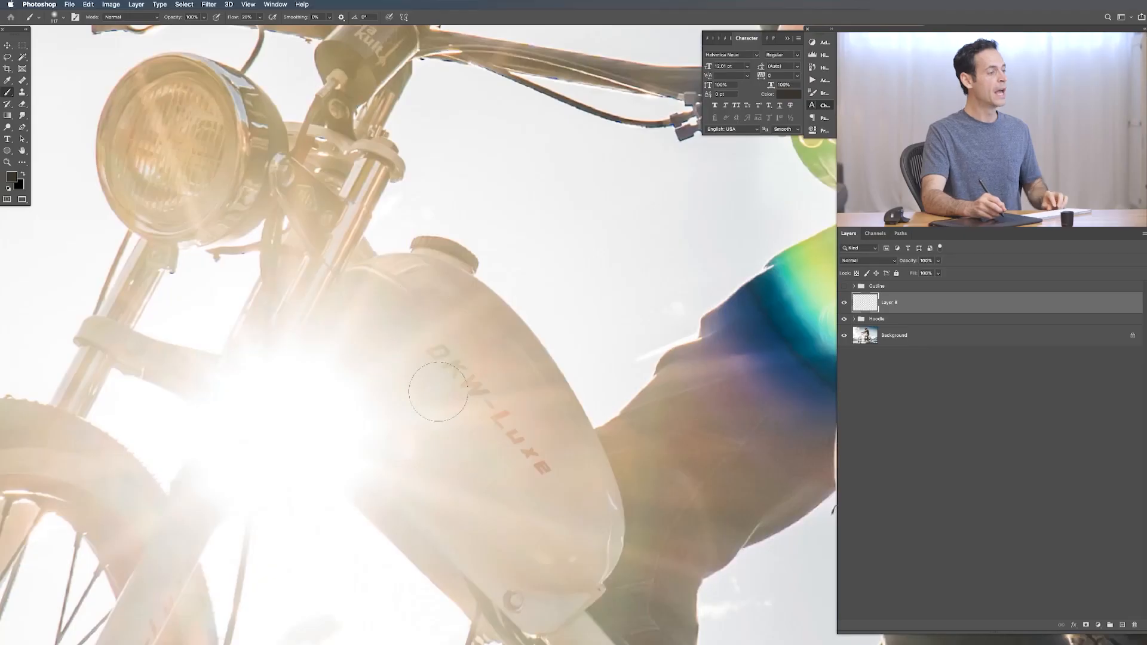
{"action": "mouse_move", "coordinate": [443, 407]}
{"action": "left_mouse_down", "text": "ctrl+alt"}
{"action": "mouse_move", "coordinate": [465, 406]}
{"action": "mouse_move", "coordinate": [454, 406]}
{"action": "left_mouse_up", "text": "ctrl+alt"}
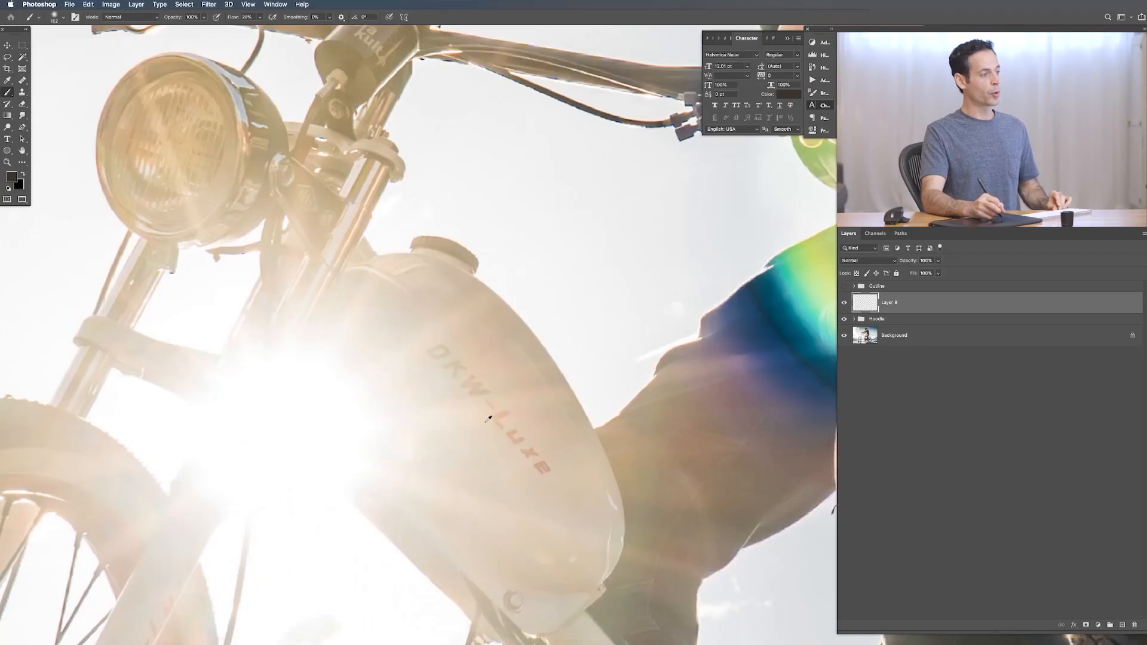
{"action": "left_click", "coordinate": [454, 396], "text": "alt"}
{"action": "left_click_drag", "start_coordinate": [454, 397], "coordinate": [475, 395]}
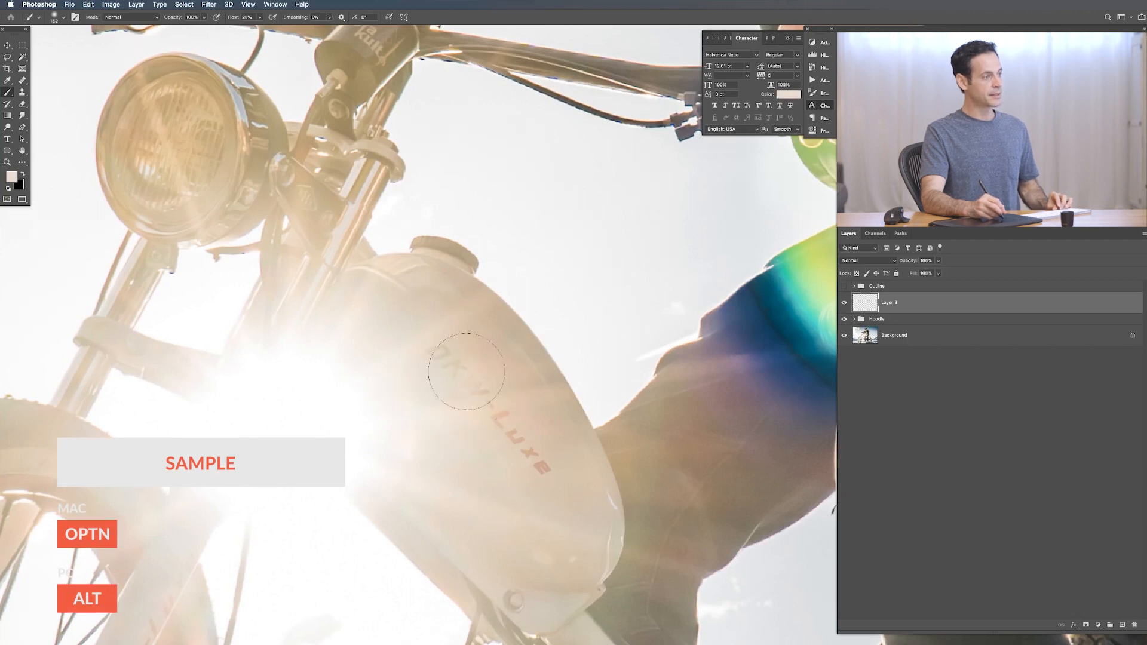
Cover the remaining letters of the tank's DKW-Luxe logo with color repeatedly sampled from the surrounding paint.
{"action": "left_click", "coordinate": [460, 414], "text": "alt"}
{"action": "mouse_move", "coordinate": [468, 398]}
{"action": "left_mouse_down"}
{"action": "mouse_move", "coordinate": [509, 381]}
{"action": "mouse_move", "coordinate": [479, 386]}
{"action": "mouse_move", "coordinate": [535, 425]}
{"action": "mouse_move", "coordinate": [506, 401]}
{"action": "left_mouse_up"}
{"action": "left_click", "coordinate": [513, 395], "text": "alt"}
{"action": "left_click", "coordinate": [530, 430], "text": "alt"}
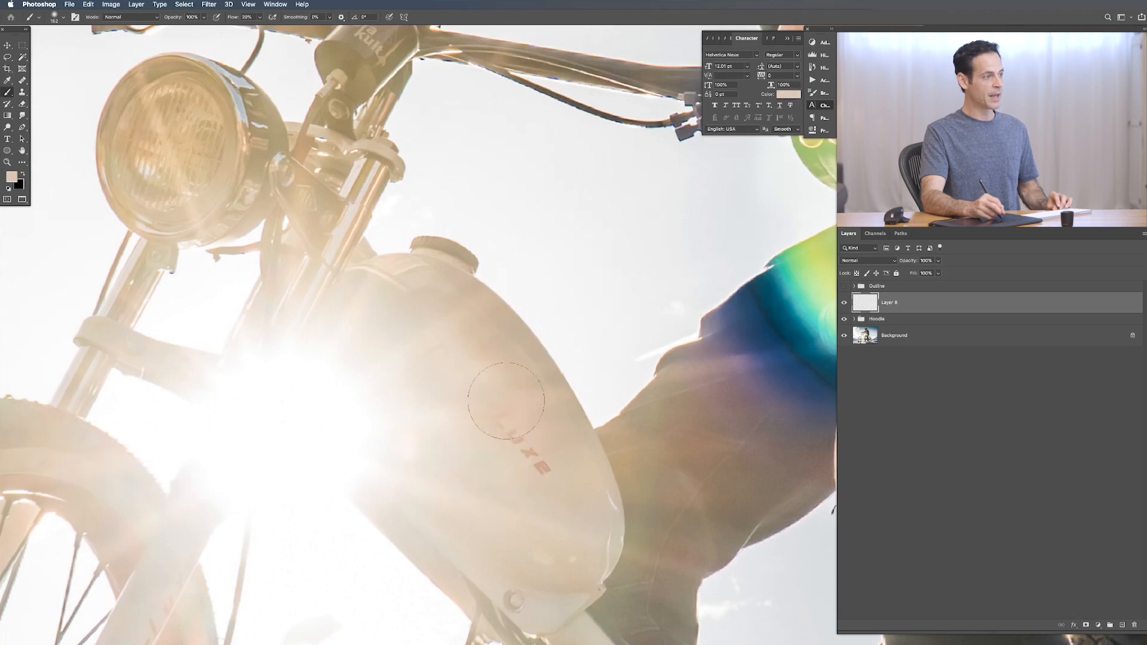
{"action": "mouse_move", "coordinate": [555, 471]}
{"action": "left_mouse_down"}
{"action": "mouse_move", "coordinate": [566, 470]}
{"action": "mouse_move", "coordinate": [544, 471]}
{"action": "left_mouse_up"}
{"action": "left_click_drag", "start_coordinate": [529, 453], "coordinate": [545, 478]}
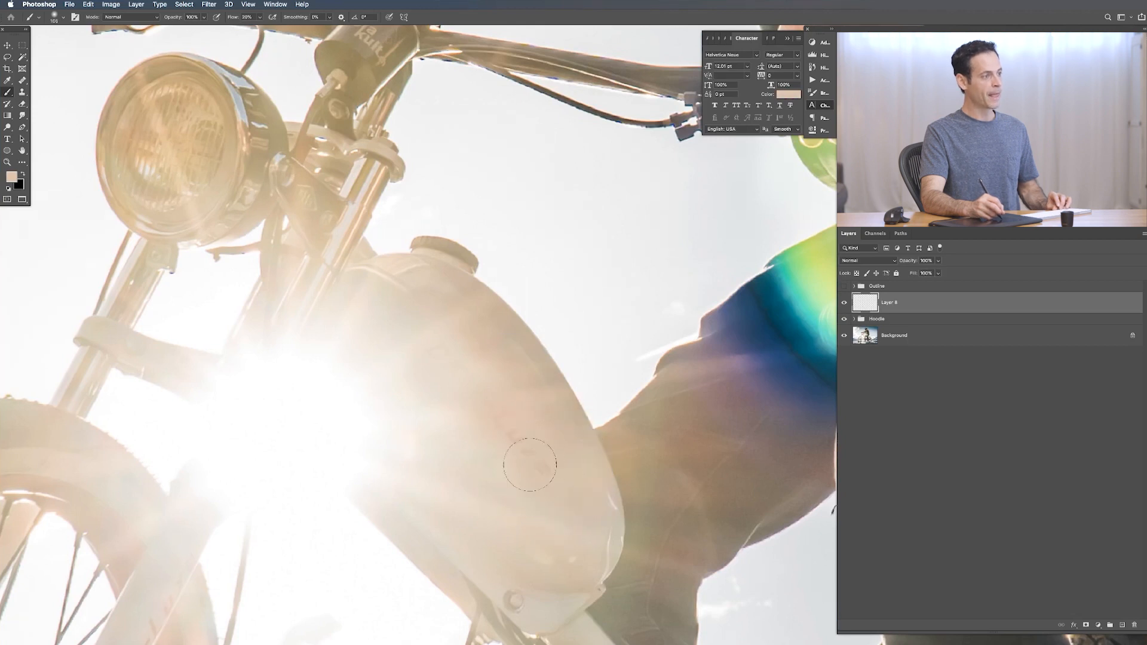
Blend the leftover blotches across the fuel tank into a smooth gradient using freshly sampled light and dark tones.
{"action": "left_click", "coordinate": [470, 433], "text": "alt"}
{"action": "left_click", "coordinate": [544, 468], "text": "alt"}
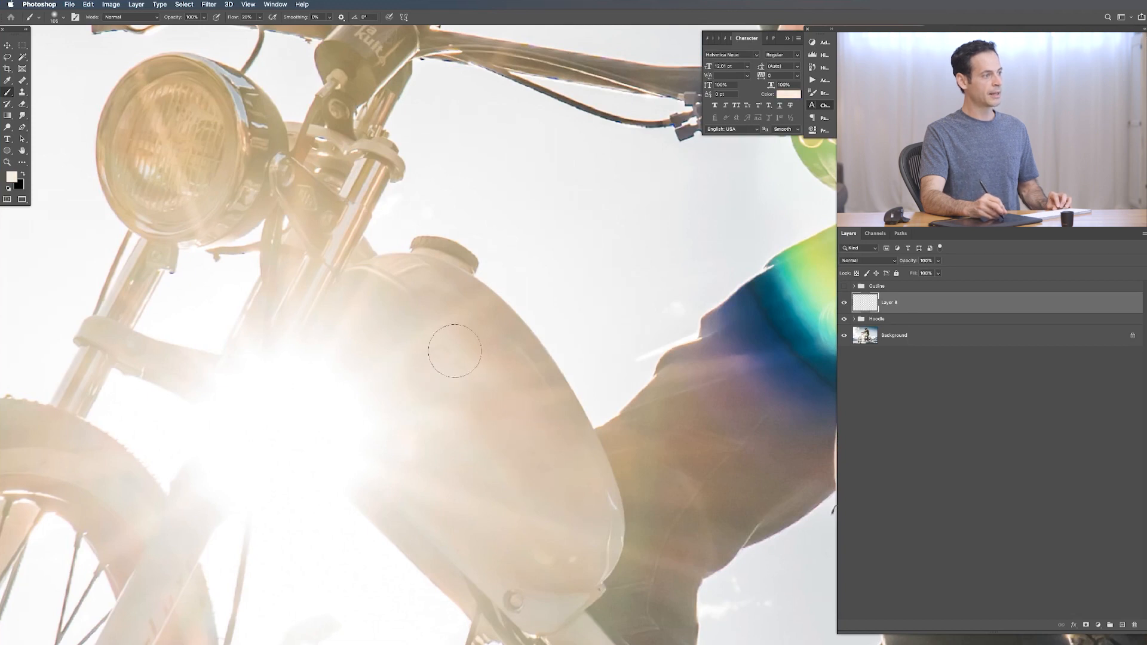
{"action": "left_click", "coordinate": [401, 407], "text": "alt"}
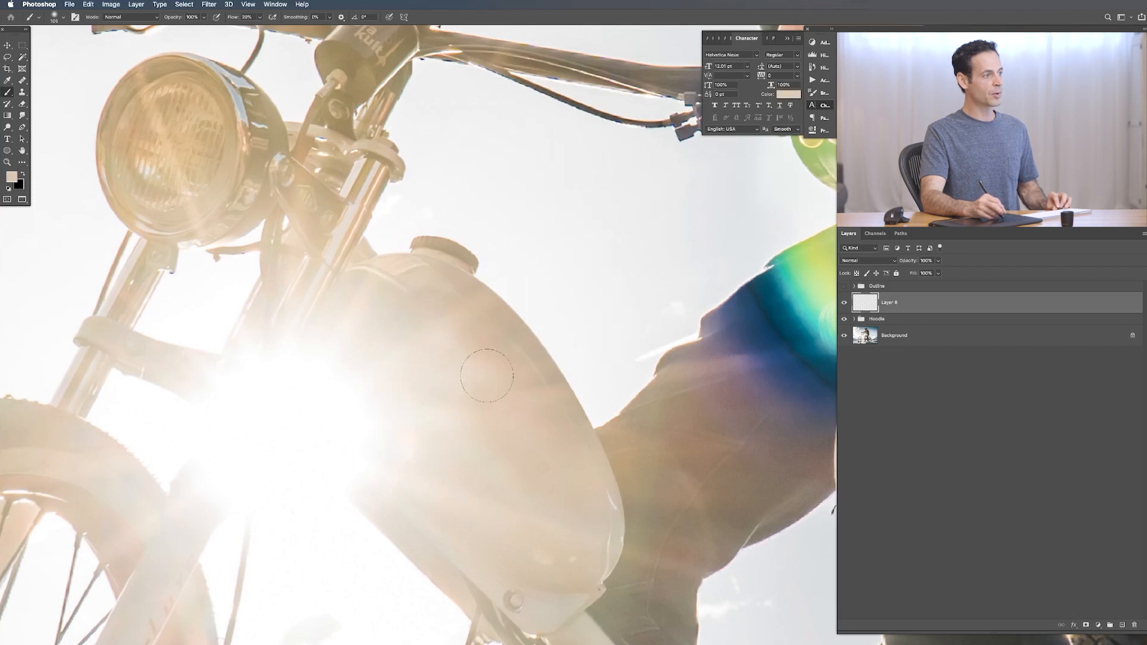
{"action": "left_click", "coordinate": [436, 396], "text": "alt"}
{"action": "left_click", "coordinate": [426, 405], "text": "alt"}
{"action": "left_click", "coordinate": [416, 385], "text": "alt"}
{"action": "left_click_drag", "start_coordinate": [384, 495], "coordinate": [457, 452]}
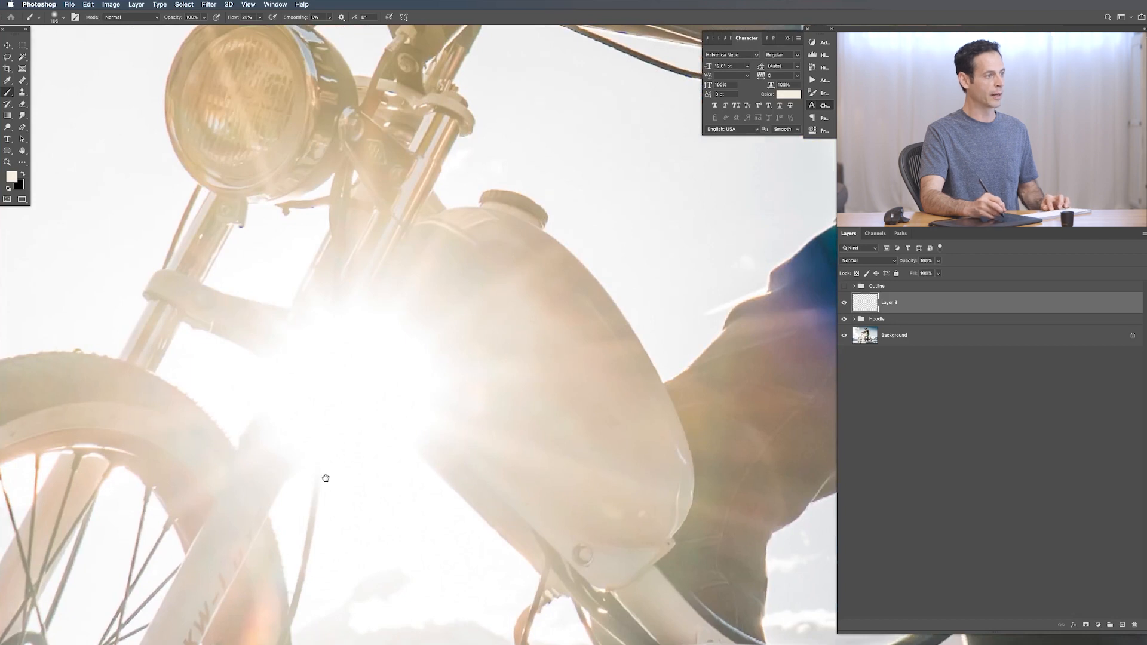
{"action": "left_click_drag", "start_coordinate": [326, 474], "coordinate": [451, 370]}
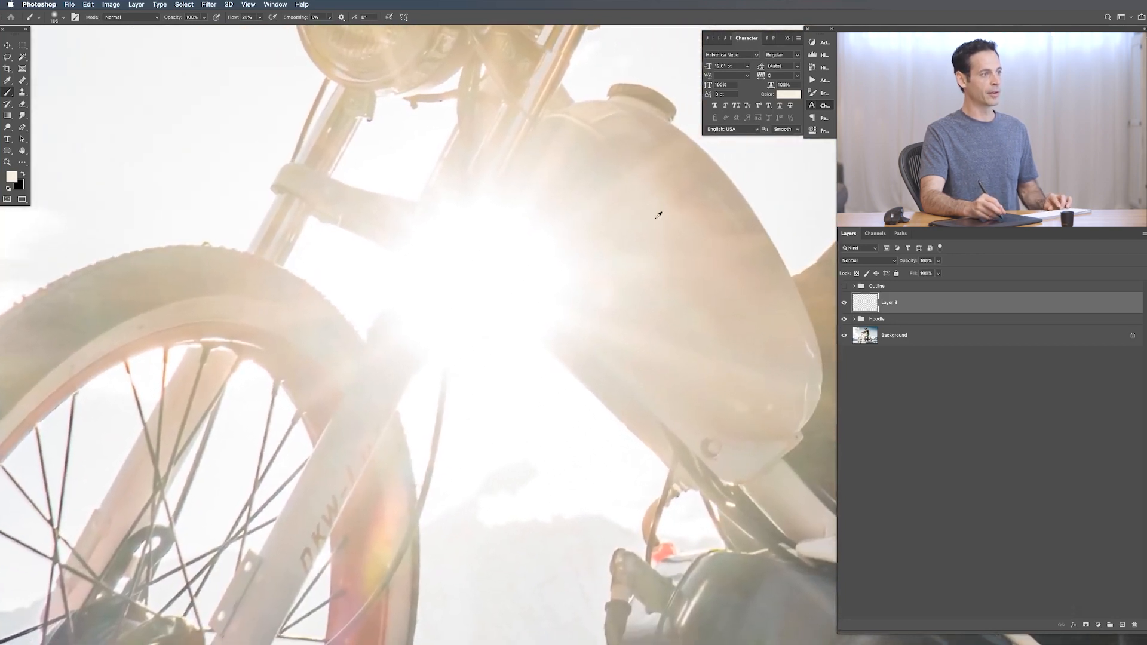
{"action": "left_click", "coordinate": [614, 164], "text": "alt"}
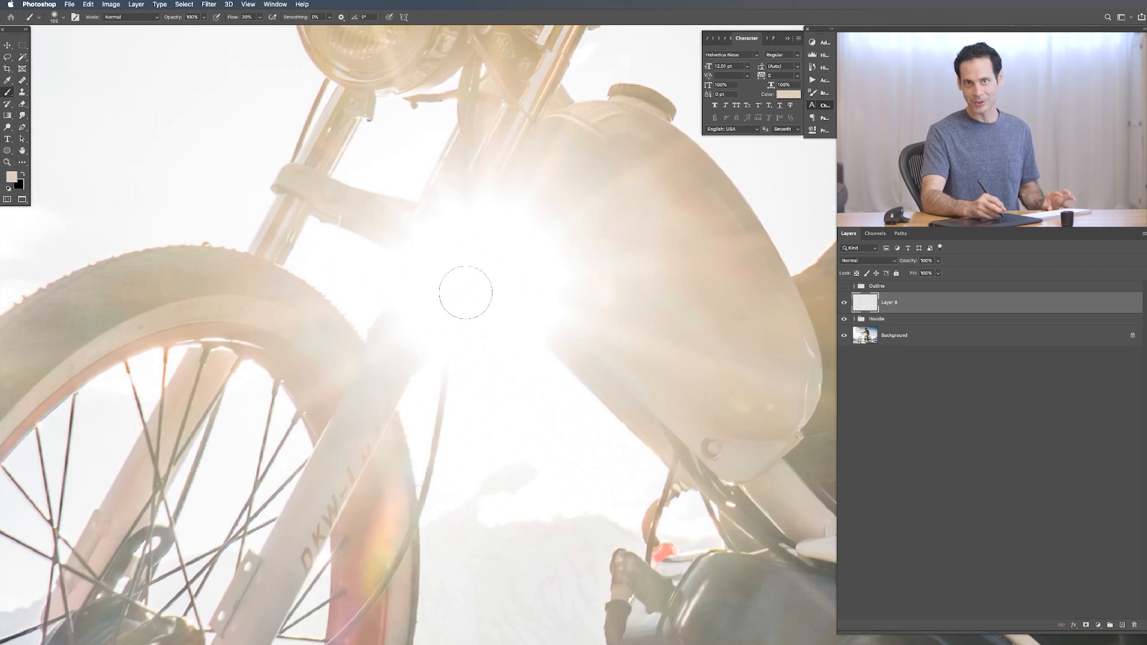
Paint over the uppermost letters on the front fork with color sampled beside them.
{"action": "mouse_move", "coordinate": [355, 503]}
{"action": "left_mouse_down"}
{"action": "mouse_move", "coordinate": [389, 387]}
{"action": "mouse_move", "coordinate": [312, 352]}
{"action": "left_mouse_up"}
{"action": "left_click", "coordinate": [383, 385], "text": "super"}
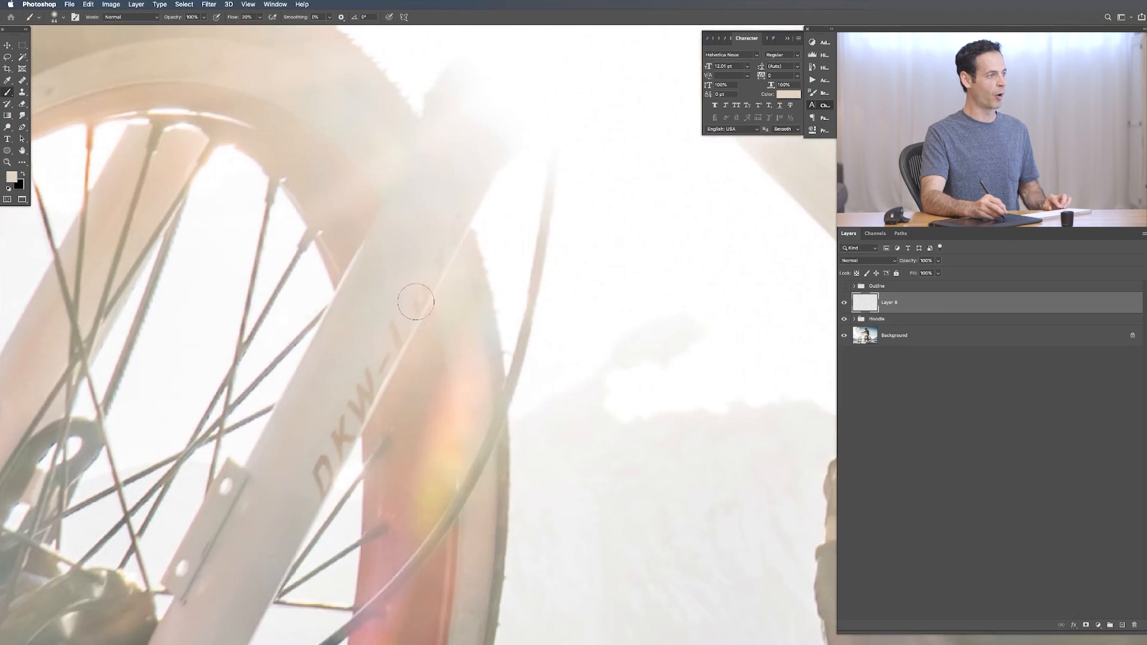
{"action": "left_click", "coordinate": [415, 293], "text": "alt"}
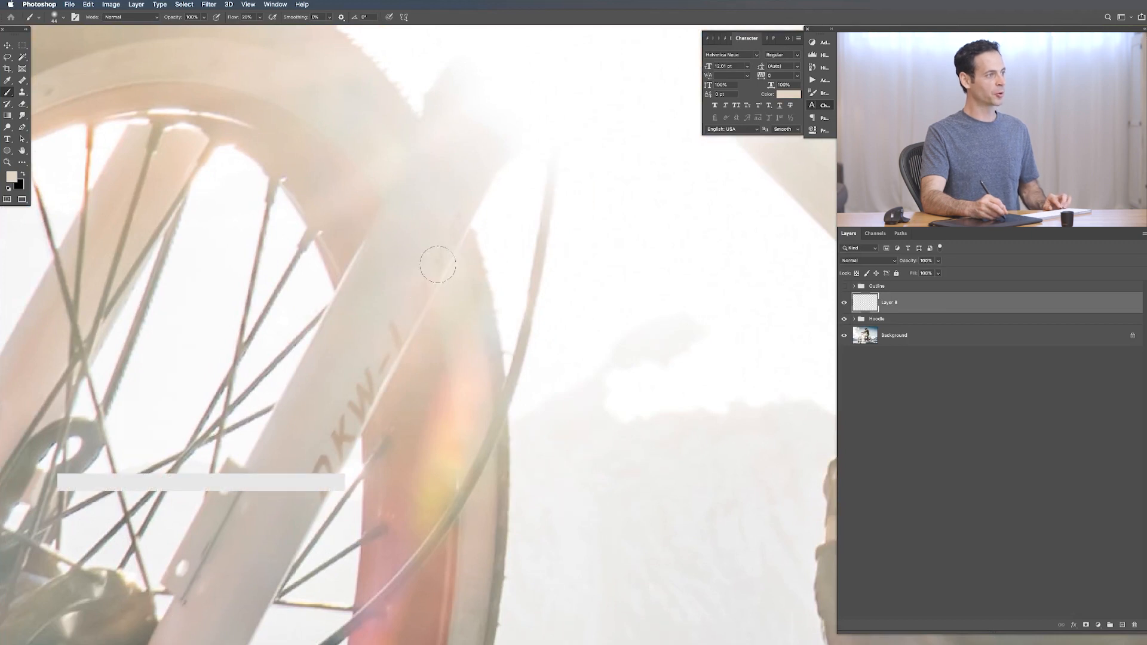
{"action": "left_click", "coordinate": [291, 525], "text": "alt"}
{"action": "mouse_move", "coordinate": [544, 475]}
{"action": "left_mouse_down"}
{"action": "mouse_move", "coordinate": [501, 482]}
{"action": "mouse_move", "coordinate": [527, 483]}
{"action": "mouse_move", "coordinate": [532, 469]}
{"action": "mouse_move", "coordinate": [488, 465]}
{"action": "mouse_move", "coordinate": [506, 451]}
{"action": "left_mouse_up"}
{"action": "left_click", "coordinate": [424, 278], "text": "alt"}
{"action": "key", "text": "super+z"}
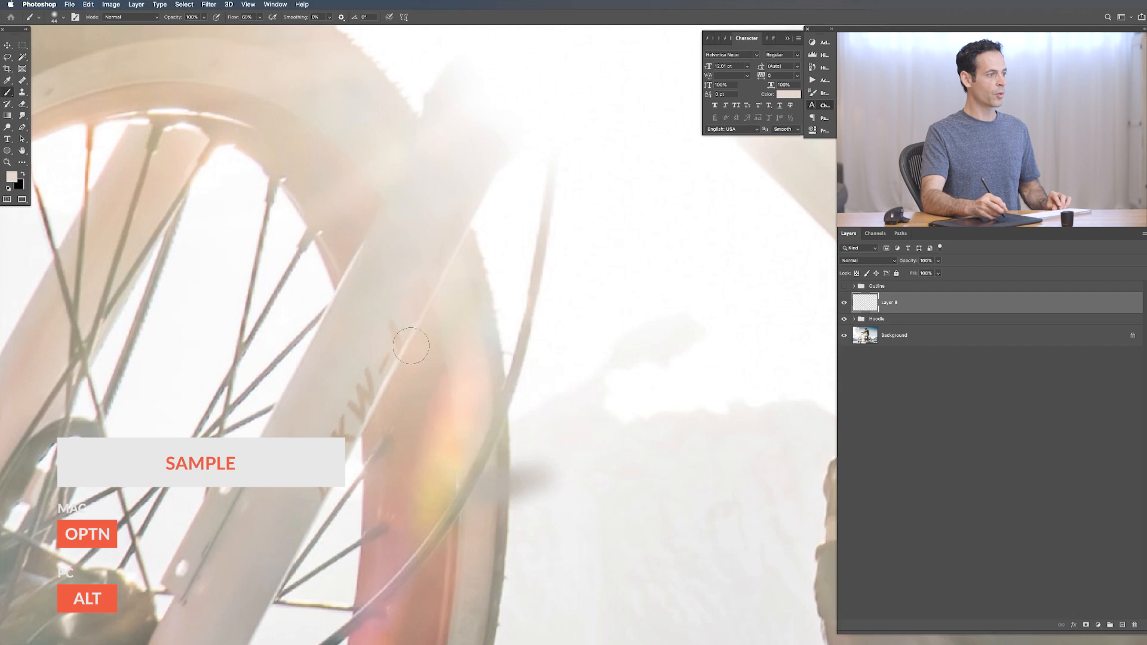
{"action": "left_click_drag", "start_coordinate": [404, 336], "coordinate": [412, 337]}
{"action": "key", "text": "super+z"}
Paint out the DKW lettering on the front fork with a larger brush at 60% flow, resampling nearby fork colors.
{"action": "mouse_move", "coordinate": [411, 297]}
{"action": "left_mouse_down"}
{"action": "mouse_move", "coordinate": [425, 308]}
{"action": "mouse_move", "coordinate": [423, 294]}
{"action": "left_mouse_up"}
{"action": "left_click", "coordinate": [418, 293], "text": "alt"}
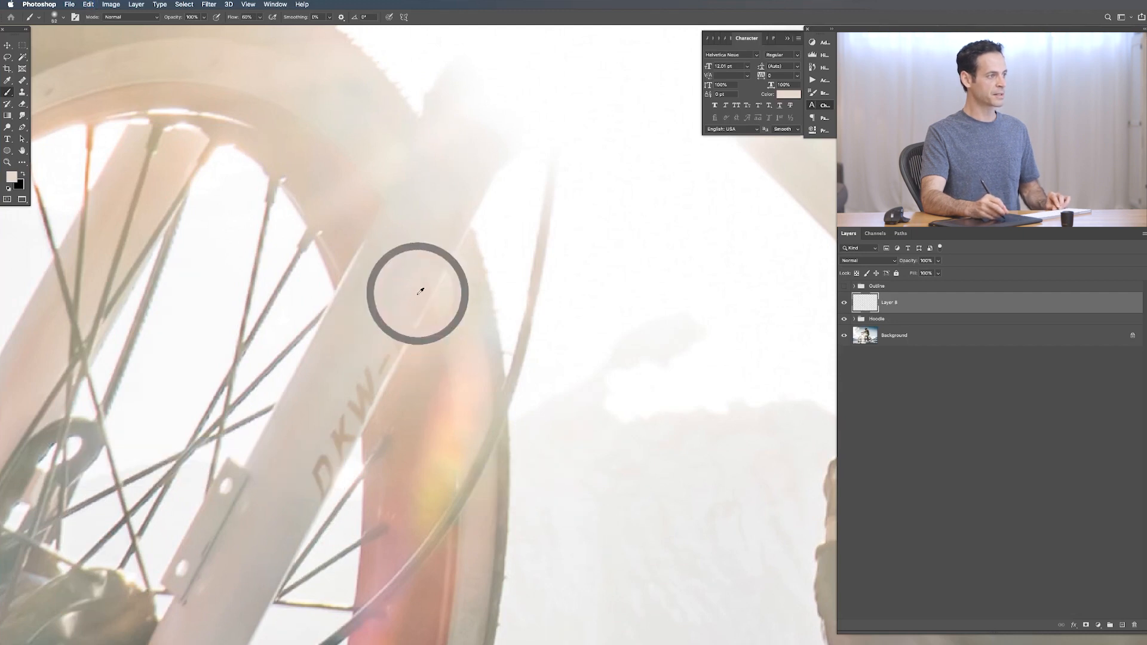
{"action": "left_click_drag", "start_coordinate": [398, 321], "coordinate": [370, 375]}
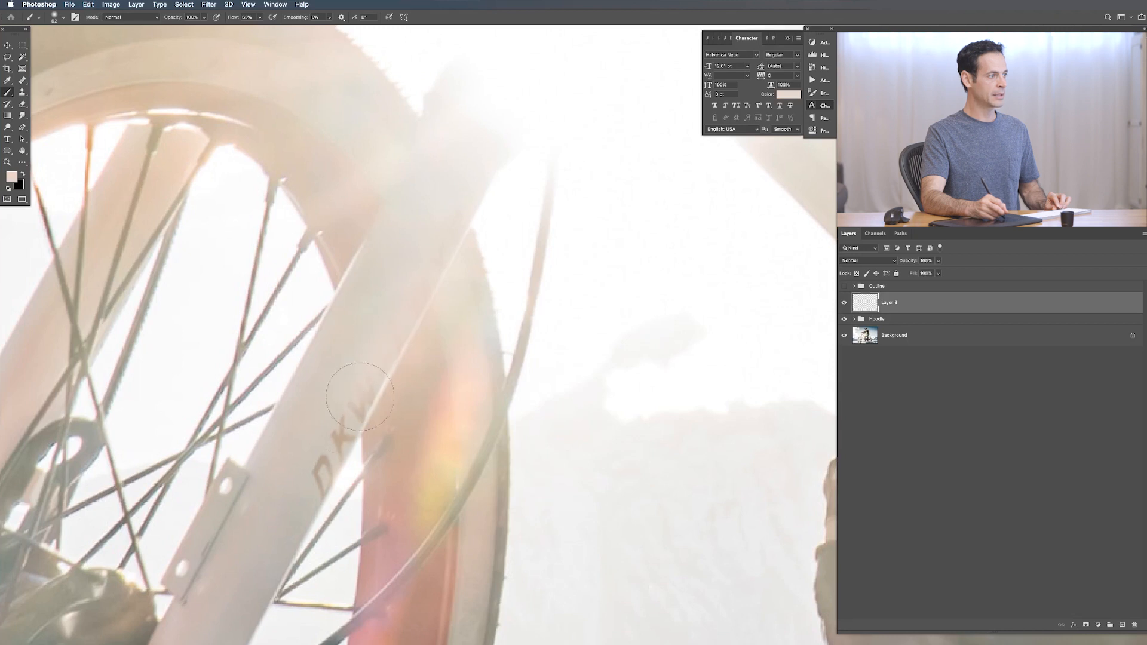
{"action": "left_click", "coordinate": [335, 476], "text": "alt"}
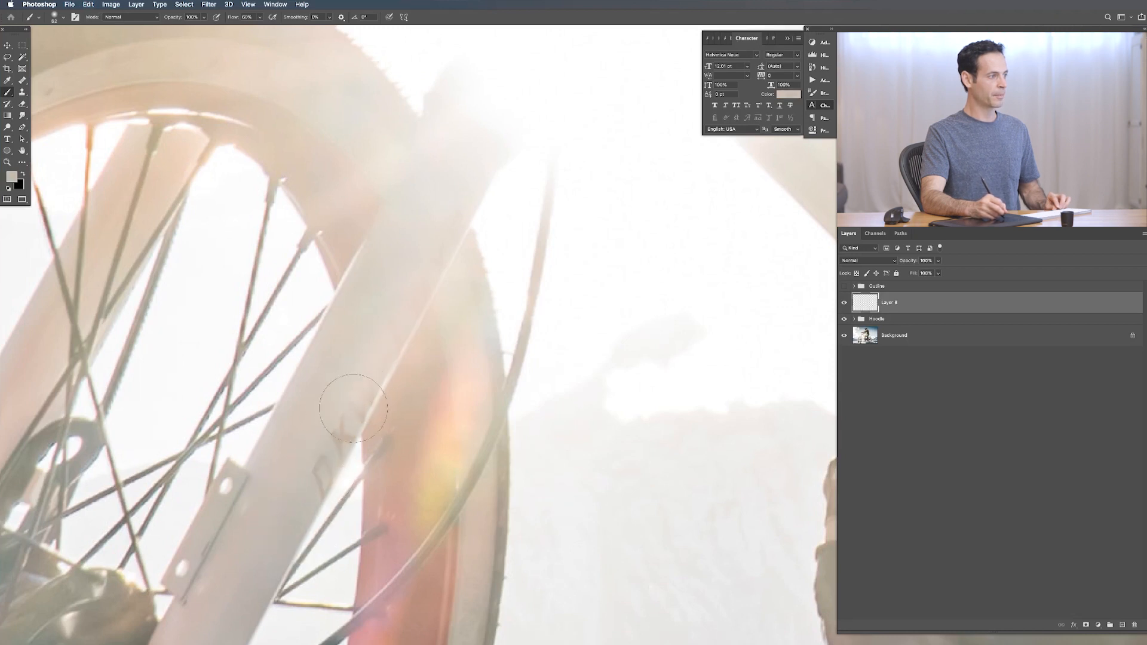
{"action": "left_click_drag", "start_coordinate": [362, 386], "coordinate": [336, 413]}
{"action": "left_click", "coordinate": [370, 355], "text": "alt"}
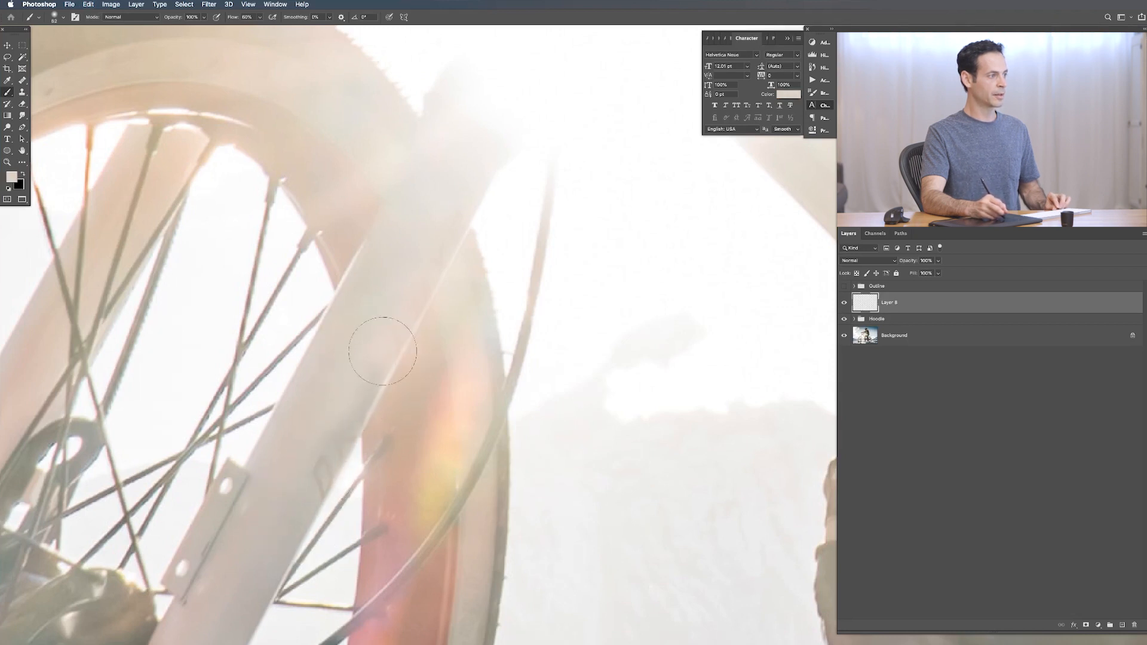
{"action": "left_click_drag", "start_coordinate": [315, 468], "coordinate": [305, 496]}
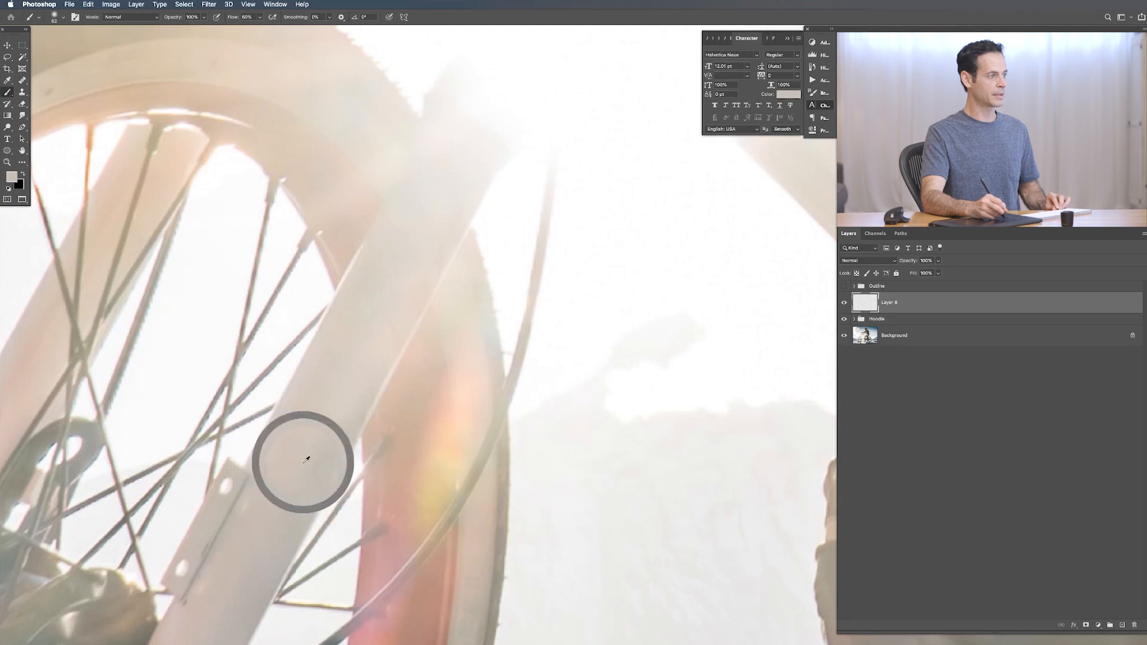
{"action": "left_click", "coordinate": [378, 352], "text": "alt"}
{"action": "left_click", "coordinate": [305, 509], "text": "alt"}
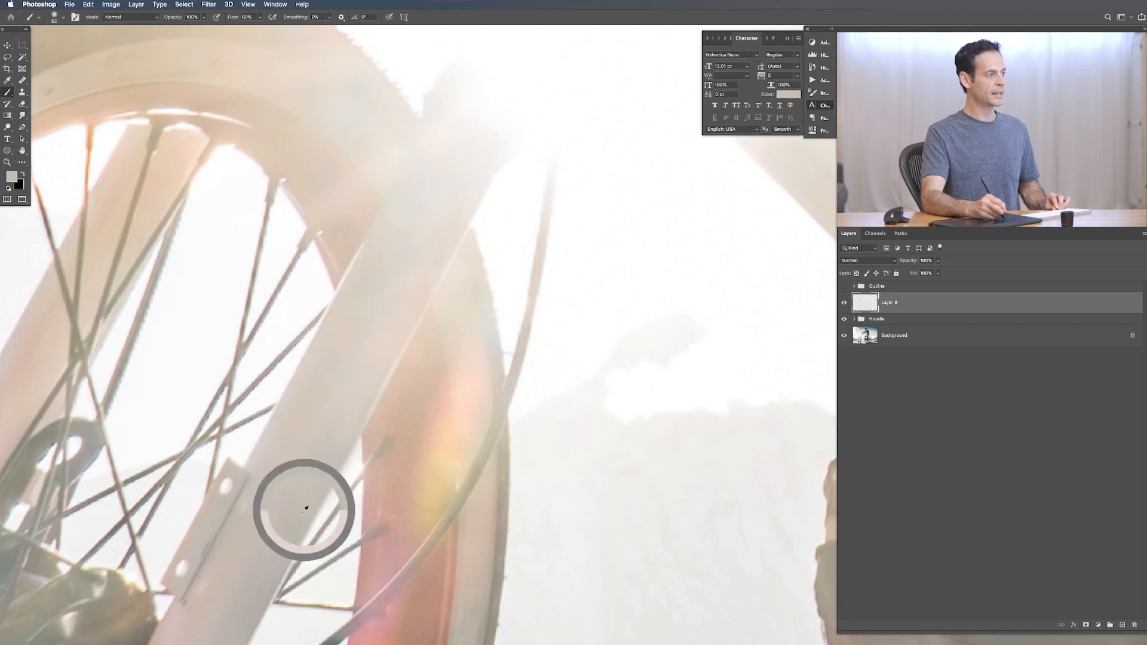
Even out the tones along the length of the front fork by brushing with repeatedly sampled fork colors.
{"action": "left_click", "coordinate": [402, 292], "text": "alt"}
{"action": "left_click", "coordinate": [429, 394], "text": "alt"}
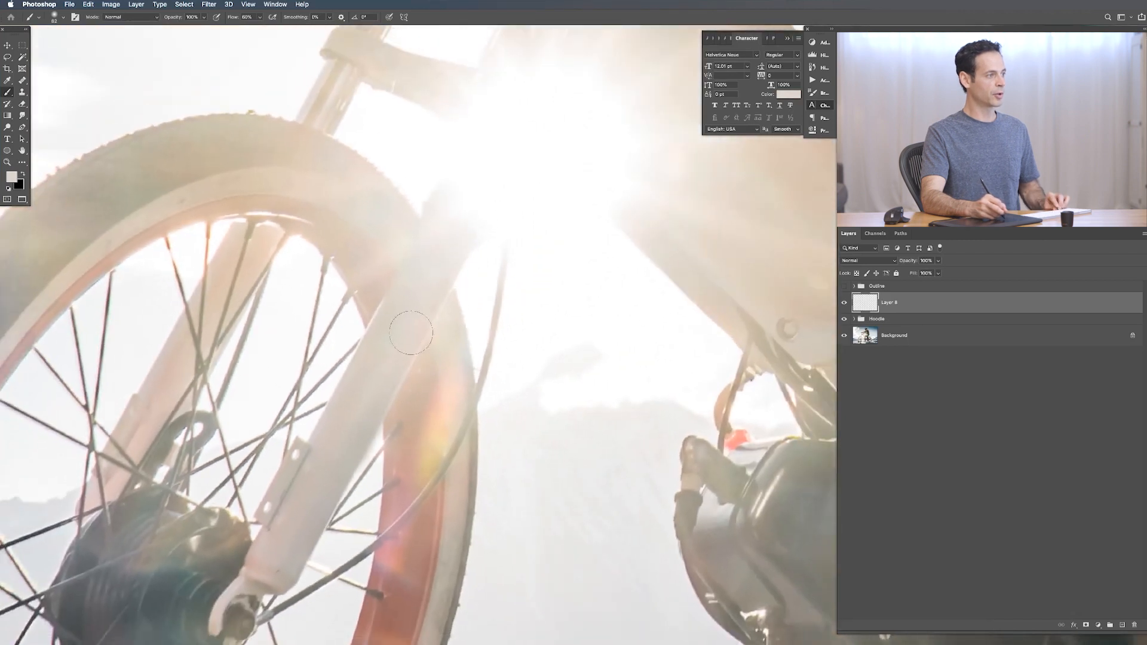
{"action": "left_click", "coordinate": [344, 478], "text": "alt"}
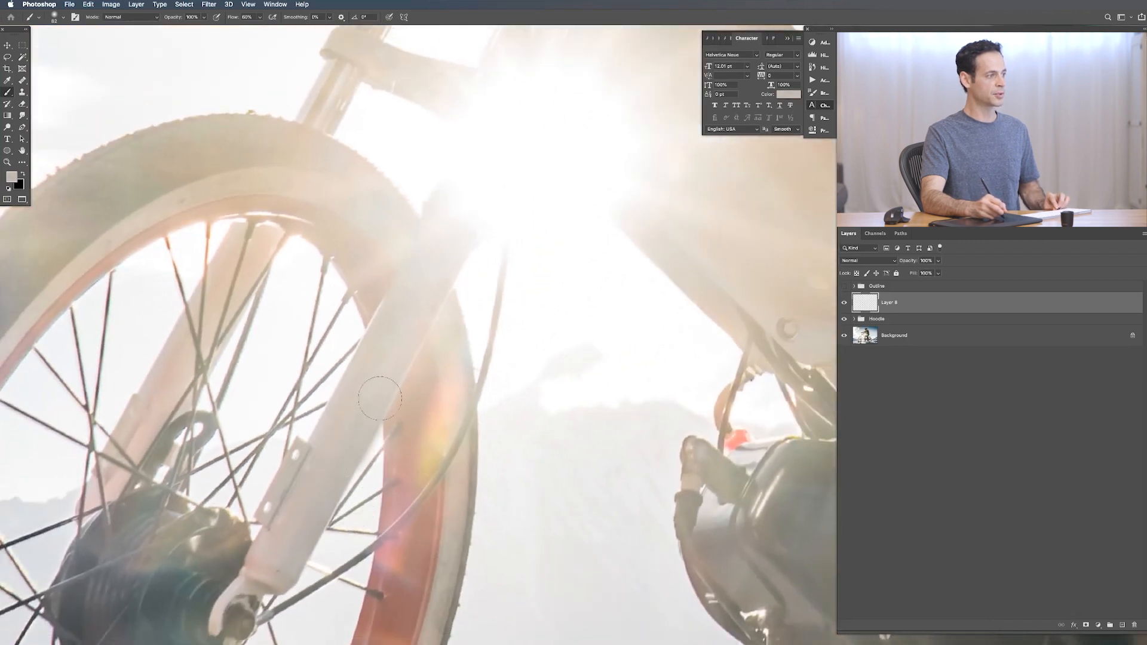
{"action": "left_click_drag", "start_coordinate": [336, 469], "coordinate": [346, 469]}
{"action": "left_click", "coordinate": [336, 473], "text": "alt"}
{"action": "left_click", "coordinate": [386, 368], "text": "alt"}
{"action": "left_click", "coordinate": [407, 328], "text": "alt"}
Add a layer mask to the paint layer and mask the spill beside the fork with a smaller black brush at 70% flow.
{"action": "key", "text": "super+shift+m"}
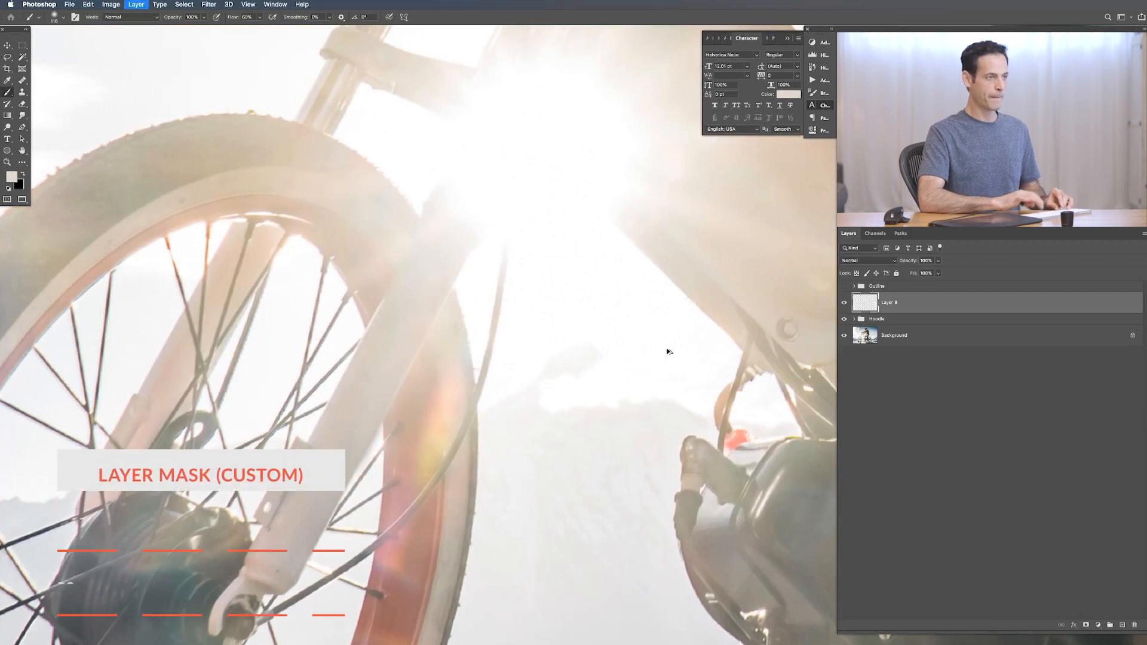
{"action": "left_click_drag", "start_coordinate": [445, 374], "coordinate": [389, 367]}
{"action": "key", "text": "x"}
{"action": "key", "text": "shift+7"}
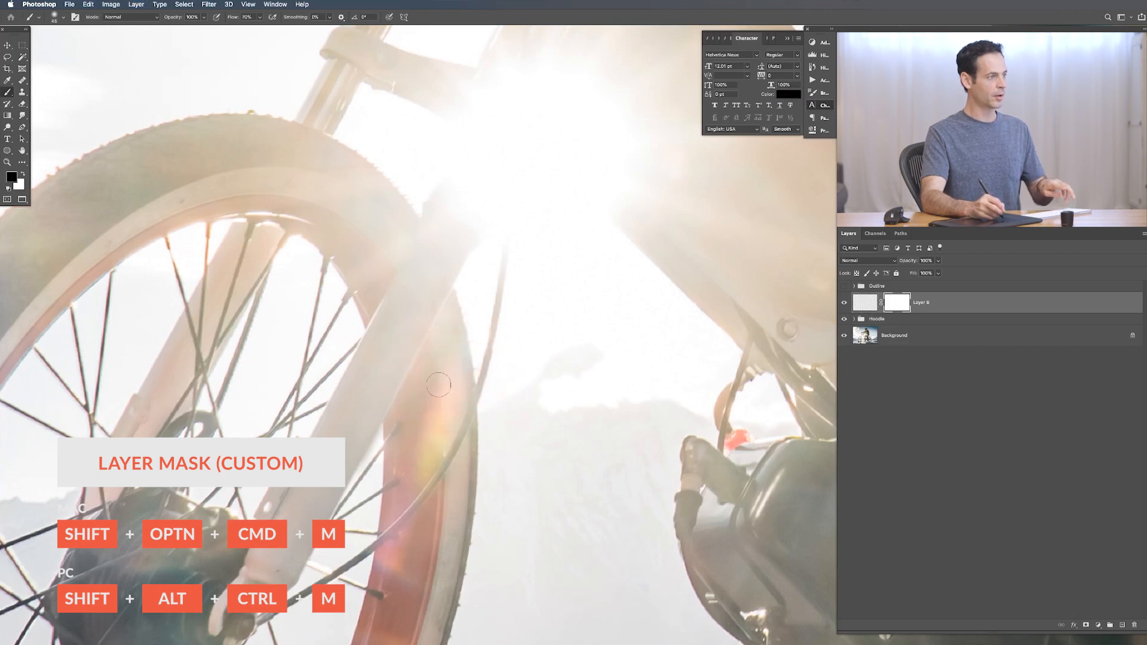
{"action": "key", "text": "bracketleft"}
{"action": "key", "text": "bracketleft"}
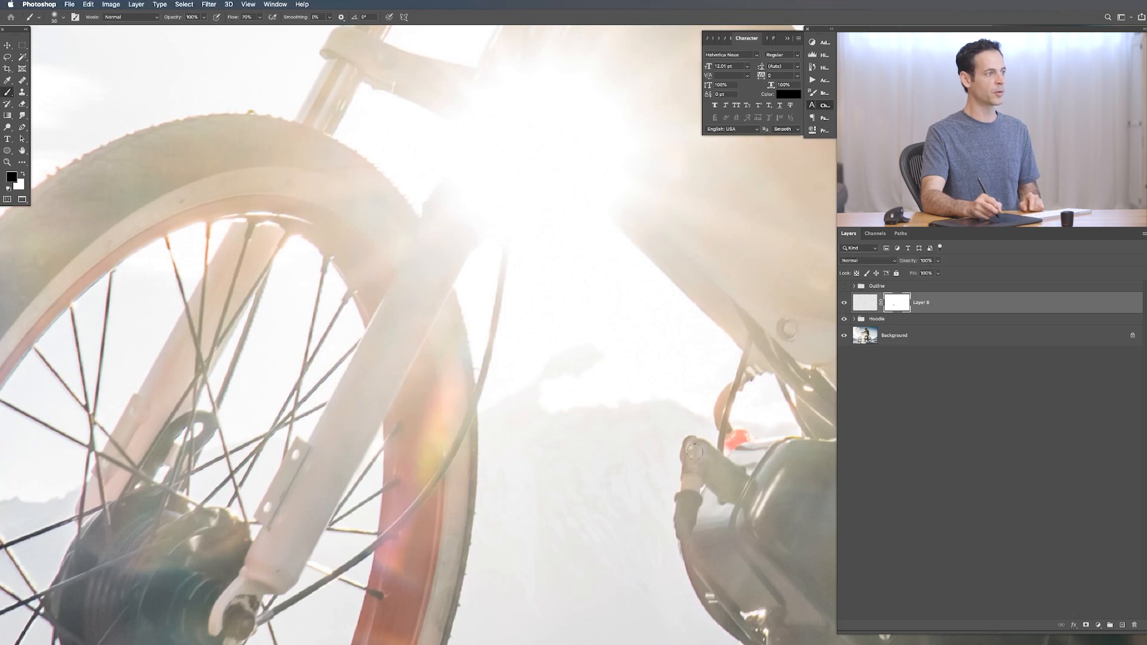
On a new layer, paint out the first S and the A of the SACHS lettering on the engine cover with nearby sampled colors.
{"action": "scroll", "coordinate": [718, 430], "scroll_direction": "down", "scroll_amount": 6}
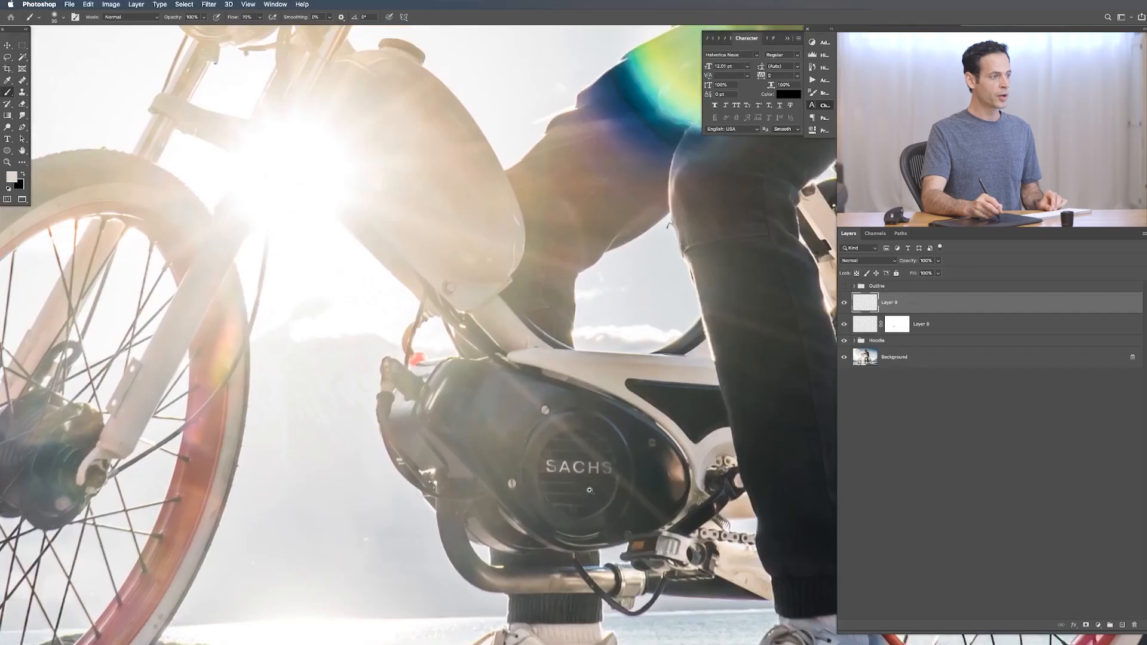
{"action": "scroll", "coordinate": [544, 410], "scroll_direction": "up", "scroll_amount": 5}
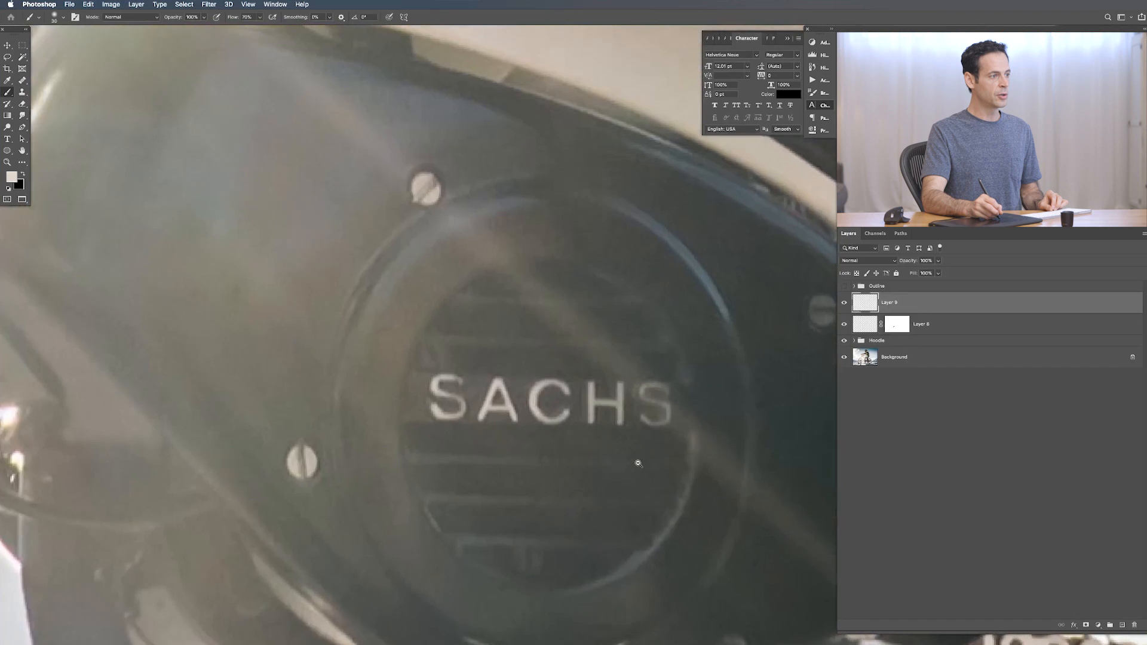
{"action": "scroll", "coordinate": [544, 410], "scroll_direction": "up", "scroll_amount": 3}
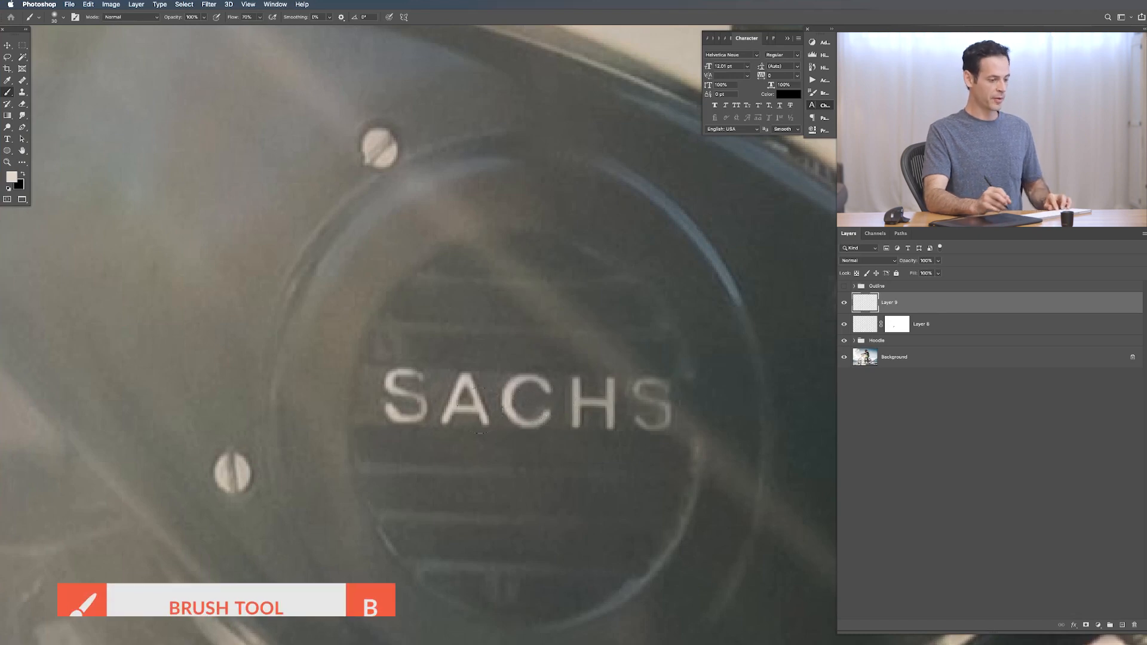
{"action": "left_click", "coordinate": [373, 389], "text": "alt"}
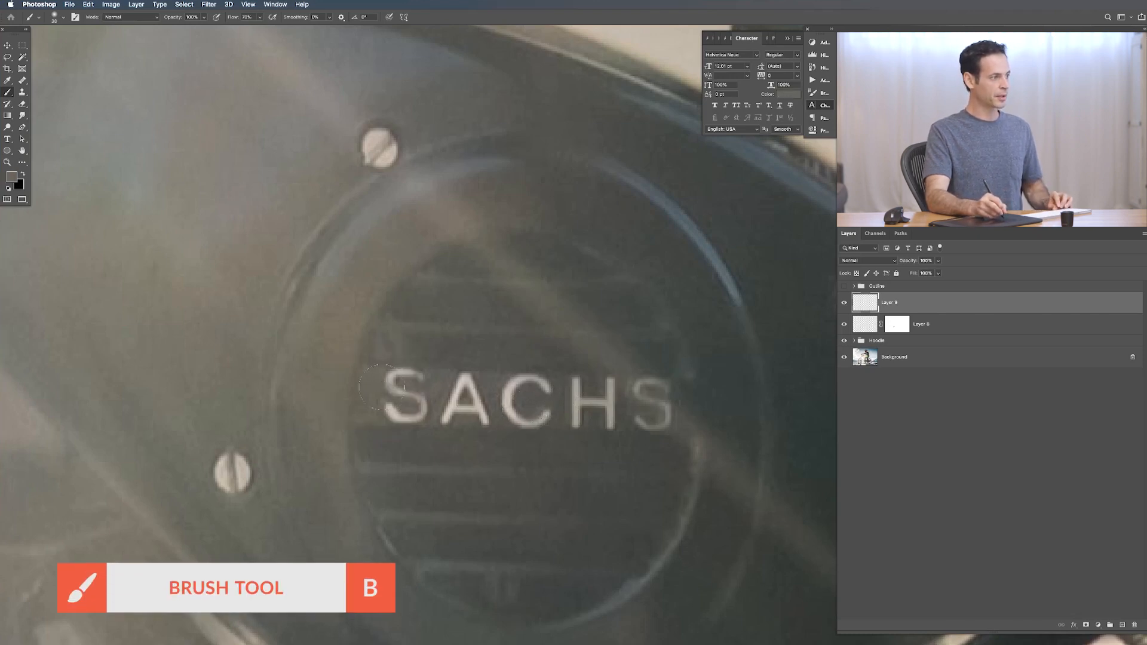
{"action": "mouse_move", "coordinate": [395, 382]}
{"action": "left_mouse_down"}
{"action": "mouse_move", "coordinate": [400, 389]}
{"action": "mouse_move", "coordinate": [393, 375]}
{"action": "left_mouse_up"}
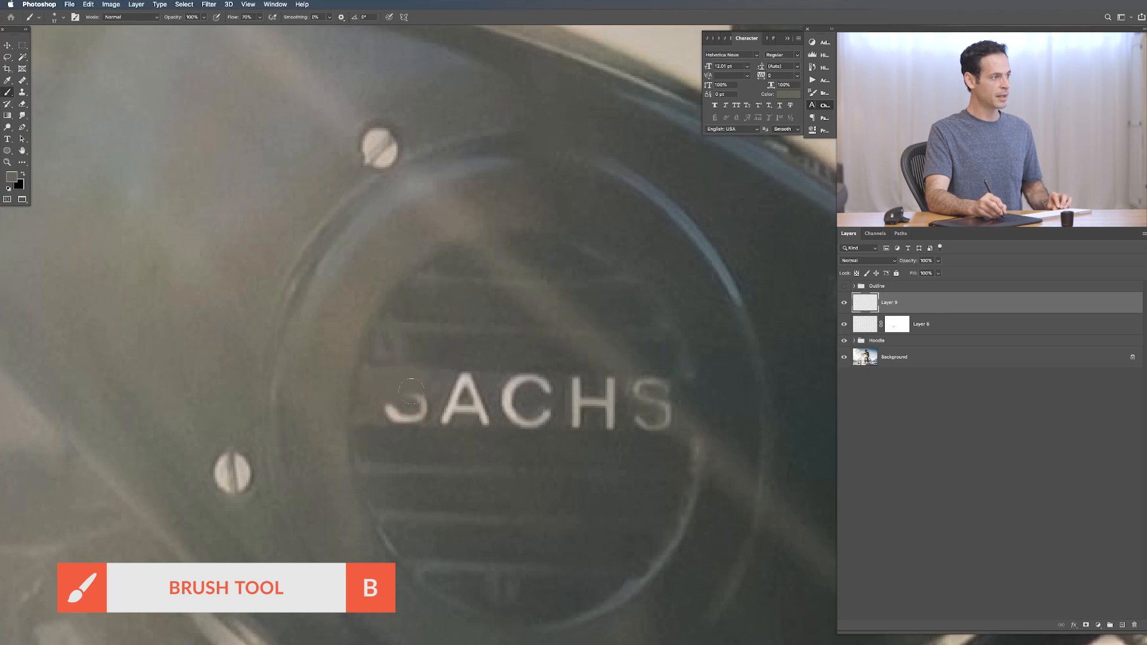
{"action": "left_click_drag", "start_coordinate": [413, 413], "coordinate": [391, 407]}
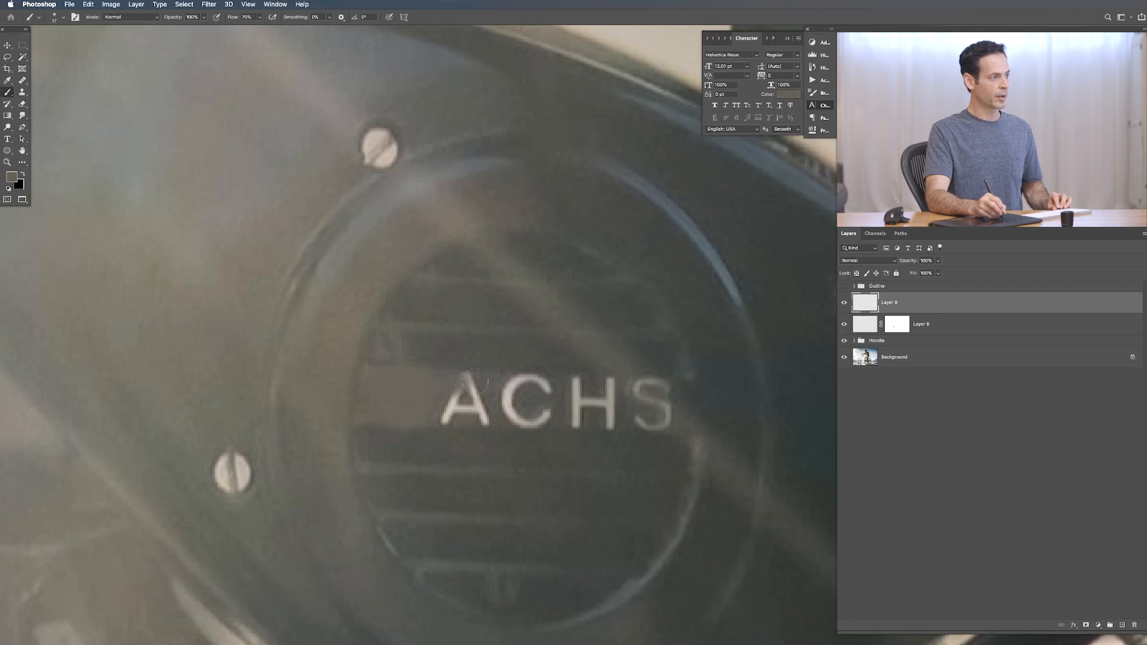
{"action": "mouse_move", "coordinate": [468, 389]}
{"action": "left_mouse_down"}
{"action": "mouse_move", "coordinate": [483, 420]}
{"action": "mouse_move", "coordinate": [456, 393]}
{"action": "left_mouse_up"}
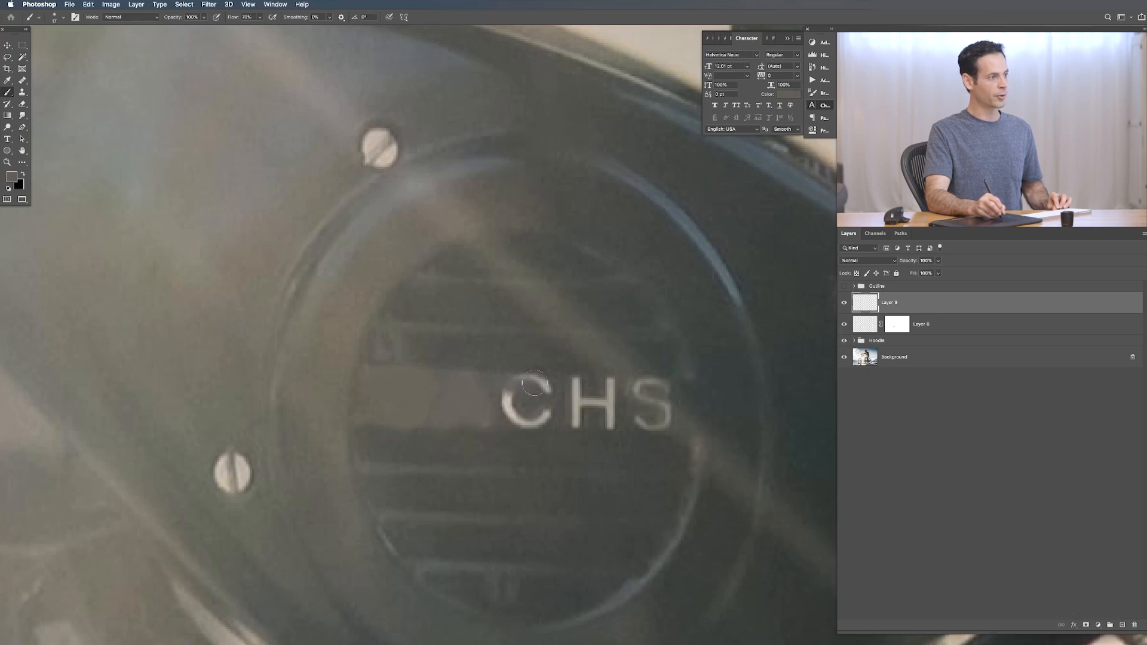
Paint out the remaining C, H and S on the engine cover, resampling the vent color between letters.
{"action": "mouse_move", "coordinate": [549, 387]}
{"action": "left_mouse_down"}
{"action": "mouse_move", "coordinate": [536, 423]}
{"action": "mouse_move", "coordinate": [551, 414]}
{"action": "mouse_move", "coordinate": [519, 418]}
{"action": "mouse_move", "coordinate": [512, 406]}
{"action": "mouse_move", "coordinate": [521, 423]}
{"action": "mouse_move", "coordinate": [499, 404]}
{"action": "left_mouse_up"}
{"action": "left_click", "coordinate": [552, 408], "text": "alt"}
{"action": "left_click", "coordinate": [562, 411], "text": "alt"}
{"action": "mouse_move", "coordinate": [568, 421]}
{"action": "left_mouse_down"}
{"action": "mouse_move", "coordinate": [609, 412]}
{"action": "mouse_move", "coordinate": [607, 395]}
{"action": "mouse_move", "coordinate": [579, 390]}
{"action": "mouse_move", "coordinate": [580, 404]}
{"action": "left_mouse_up"}
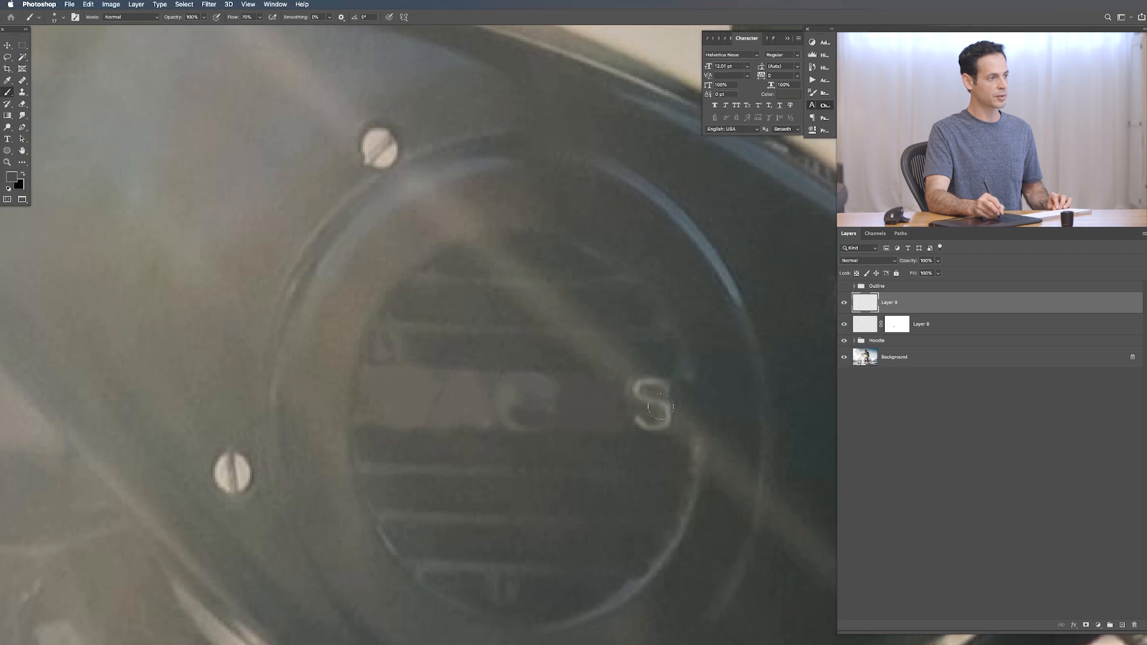
{"action": "mouse_move", "coordinate": [660, 405]}
{"action": "left_mouse_down"}
{"action": "mouse_move", "coordinate": [656, 386]}
{"action": "mouse_move", "coordinate": [640, 385]}
{"action": "mouse_move", "coordinate": [666, 413]}
{"action": "mouse_move", "coordinate": [656, 420]}
{"action": "left_mouse_up"}
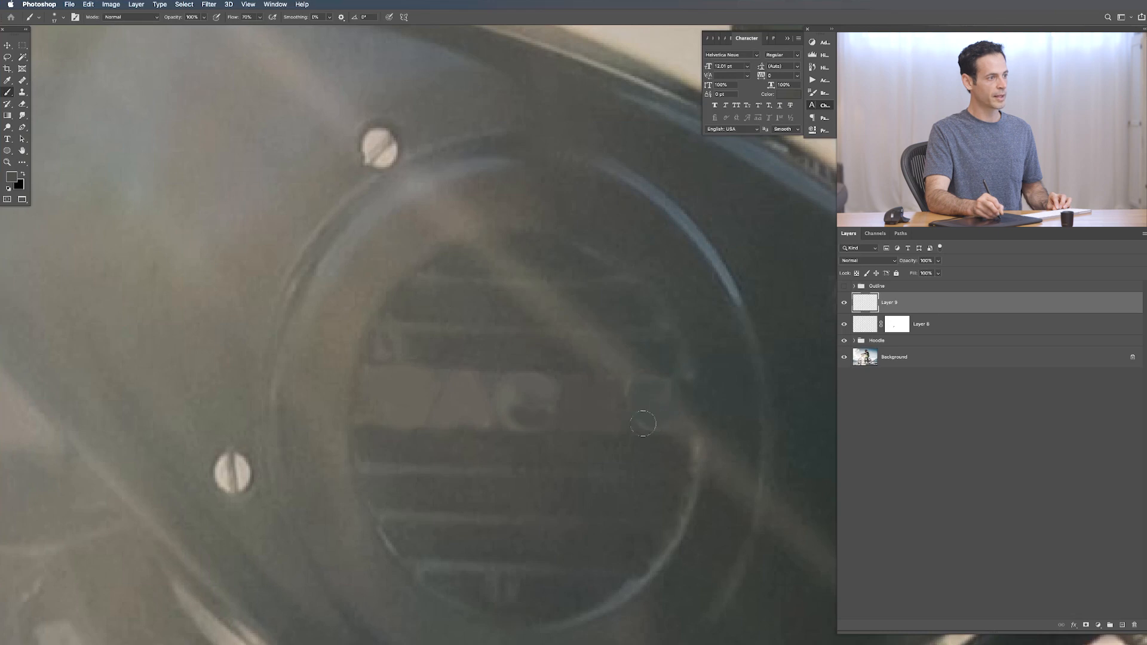
Even out the patch over the former C and last S with resampled colors, and add a new layer above it.
{"action": "left_click", "coordinate": [572, 406], "text": "alt"}
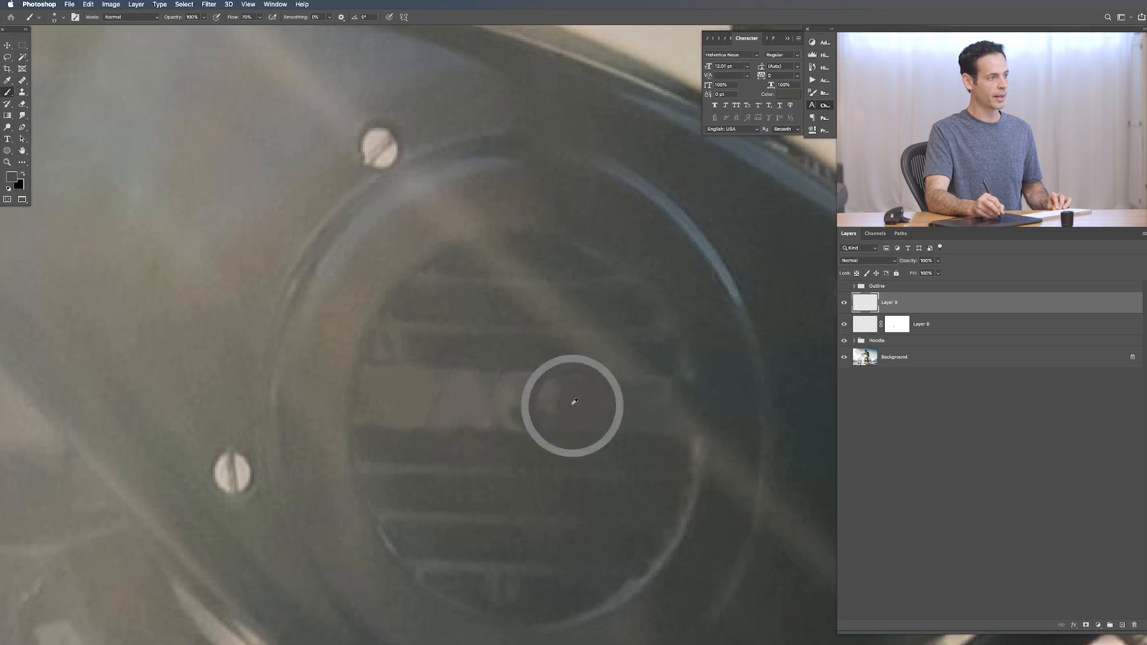
{"action": "left_click_drag", "start_coordinate": [547, 402], "coordinate": [545, 386]}
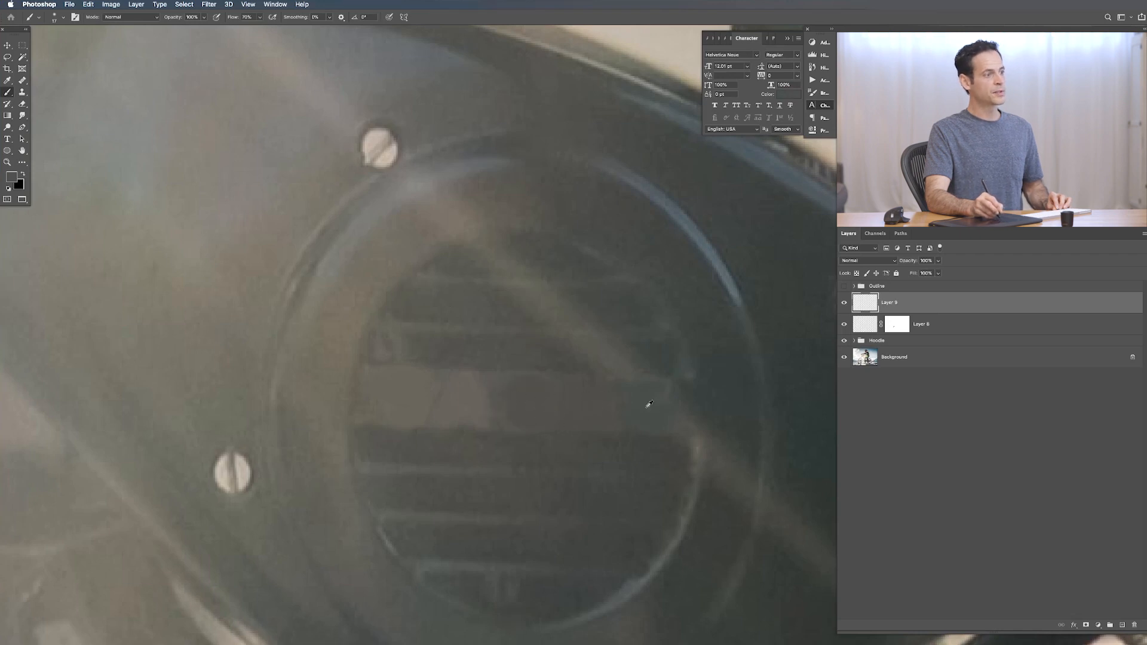
{"action": "left_click", "coordinate": [682, 394], "text": "alt"}
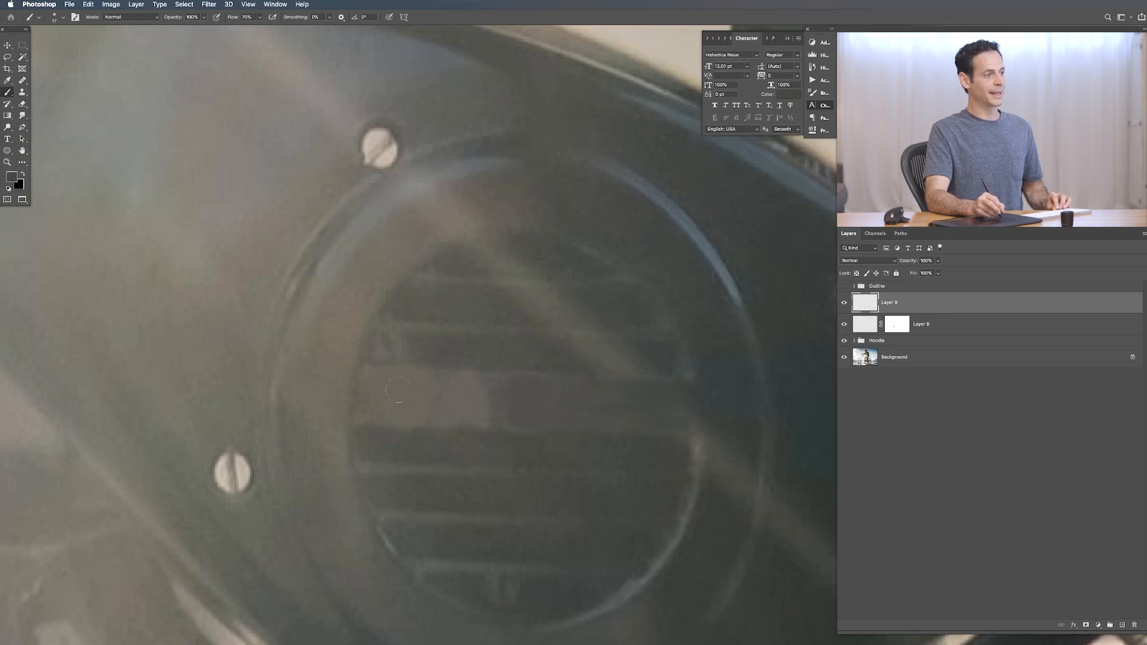
{"action": "key", "text": "shift+alt+super+n"}
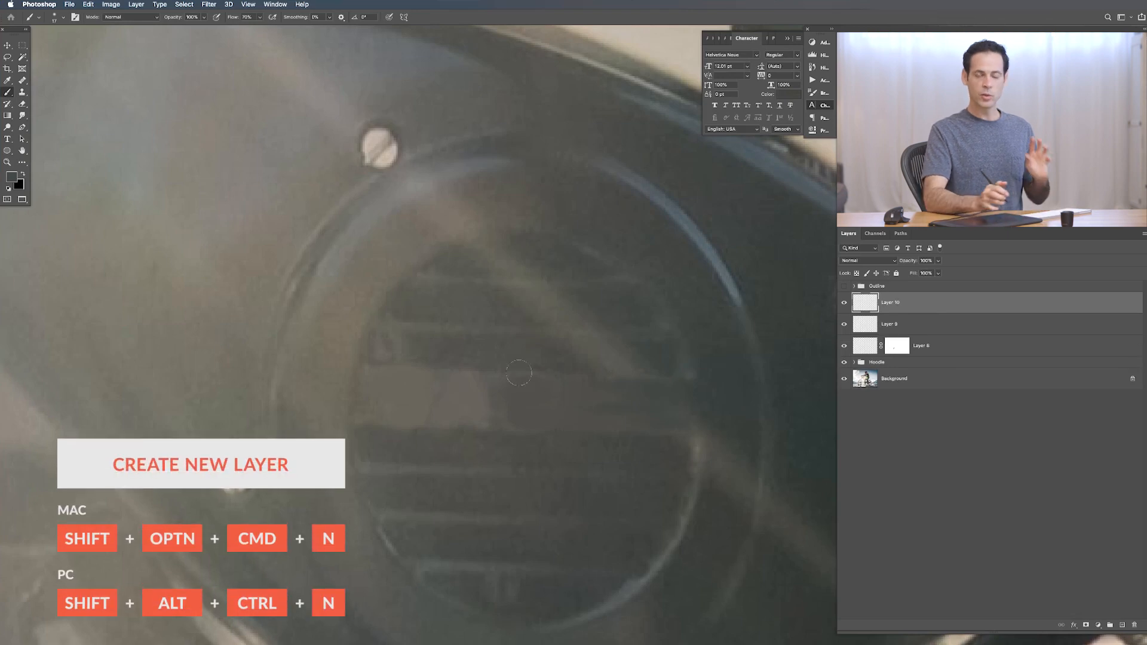
Try covering the whole vent with one dark color using a large brush, and undo the painting.
{"action": "mouse_move", "coordinate": [529, 372]}
{"action": "left_mouse_down"}
{"action": "mouse_move", "coordinate": [611, 393]}
{"action": "mouse_move", "coordinate": [630, 359]}
{"action": "left_mouse_up"}
{"action": "left_click_drag", "start_coordinate": [583, 400], "coordinate": [646, 397]}
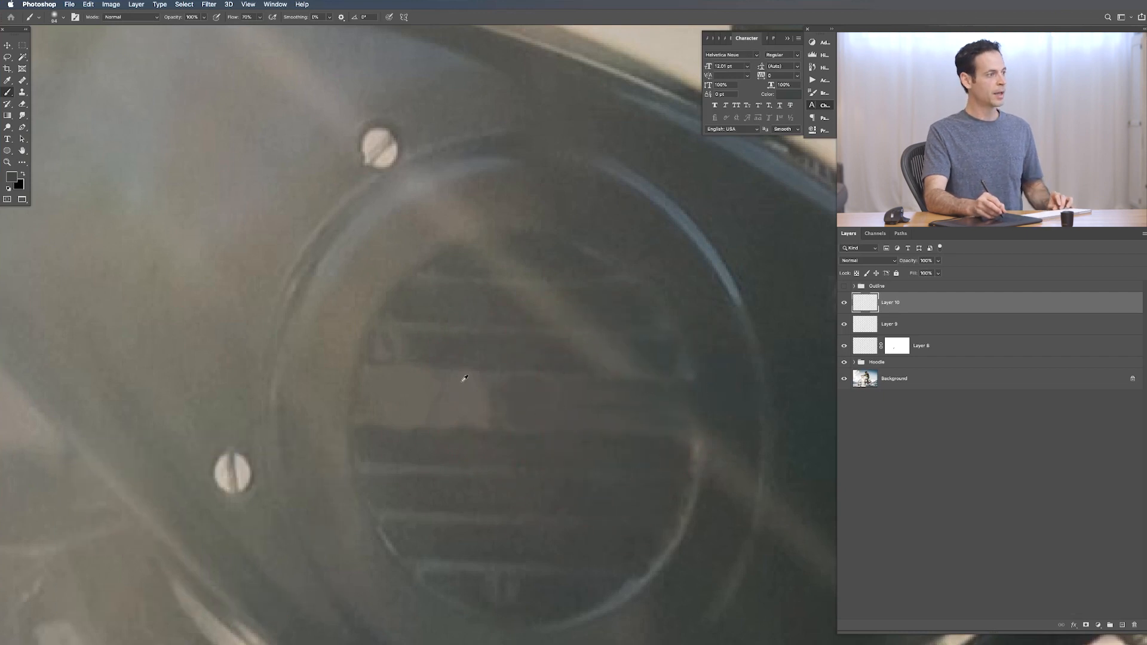
{"action": "mouse_move", "coordinate": [460, 382]}
{"action": "left_mouse_down"}
{"action": "mouse_move", "coordinate": [538, 391]}
{"action": "mouse_move", "coordinate": [525, 472]}
{"action": "mouse_move", "coordinate": [389, 417]}
{"action": "left_mouse_up"}
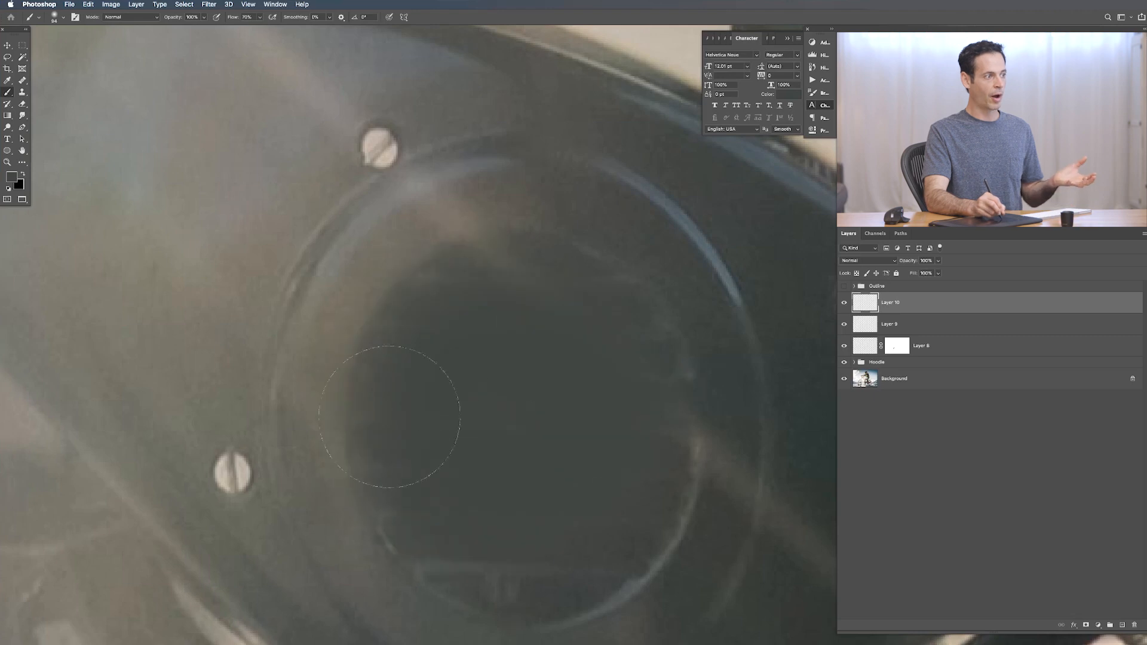
{"action": "key", "text": "super+z"}
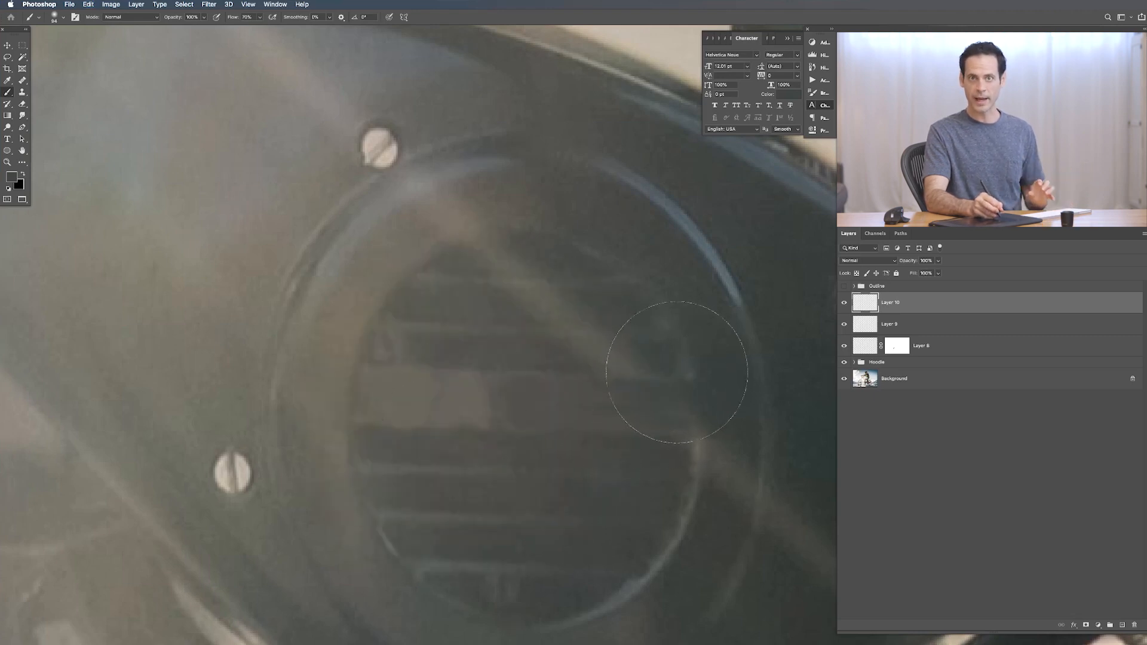
Blend the patched vent band with a larger soft brush and sampled colors, reducing the flow to 10% for the final strokes.
{"action": "left_click", "coordinate": [367, 399], "text": "alt"}
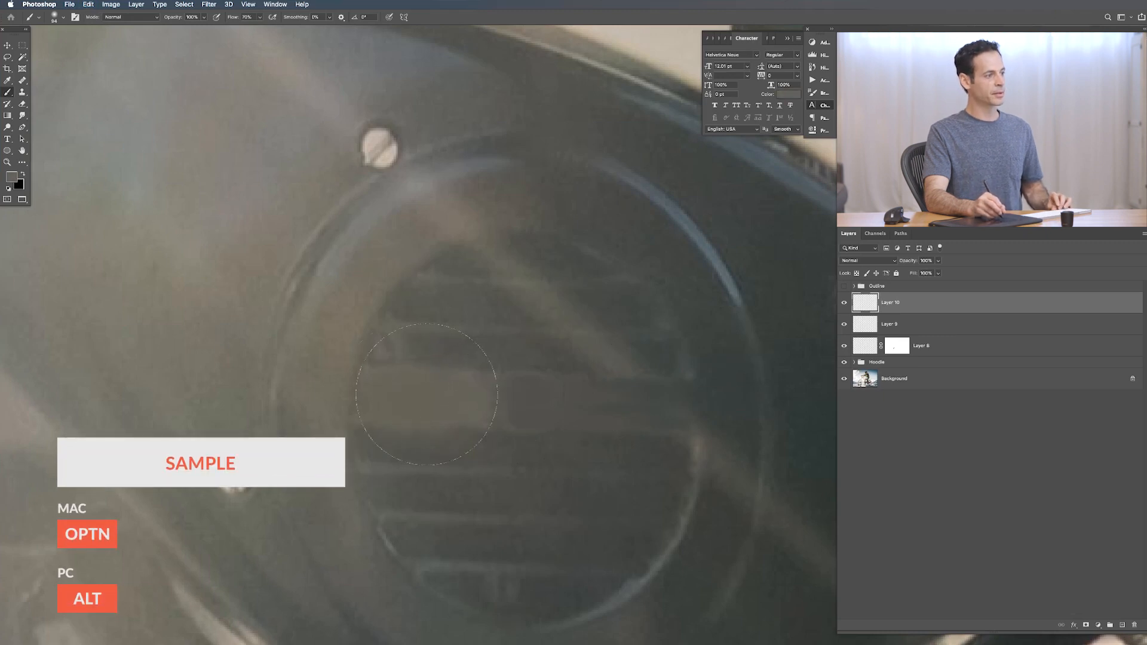
{"action": "left_click_drag", "start_coordinate": [473, 400], "coordinate": [569, 399]}
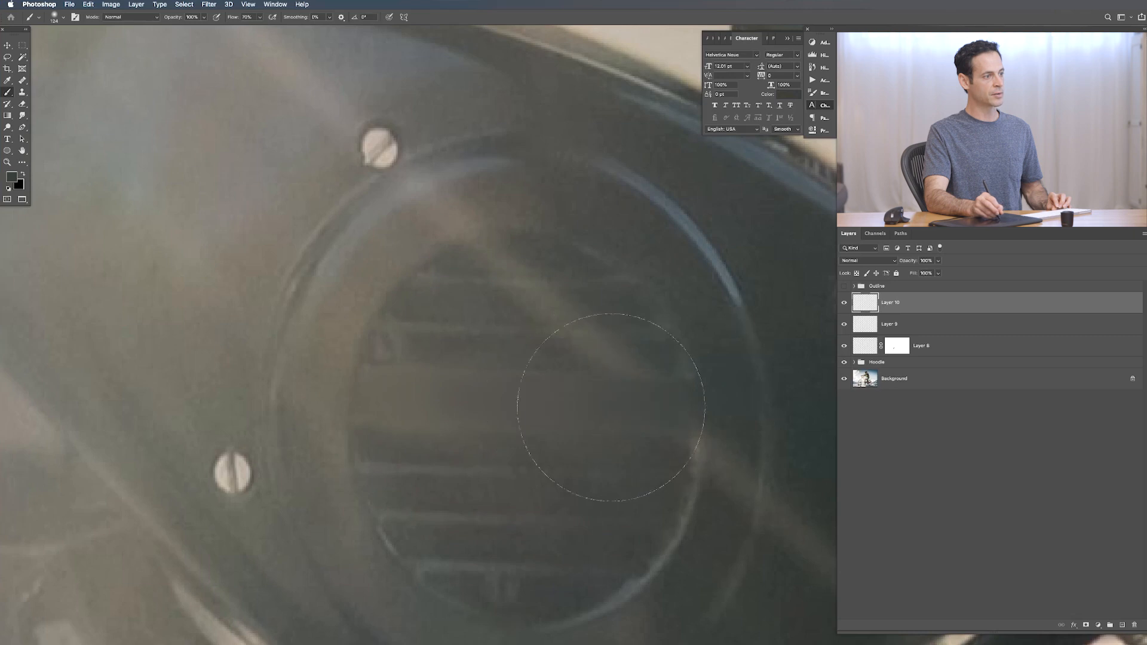
{"action": "scroll", "coordinate": [512, 387], "scroll_direction": "down", "scroll_amount": 3}
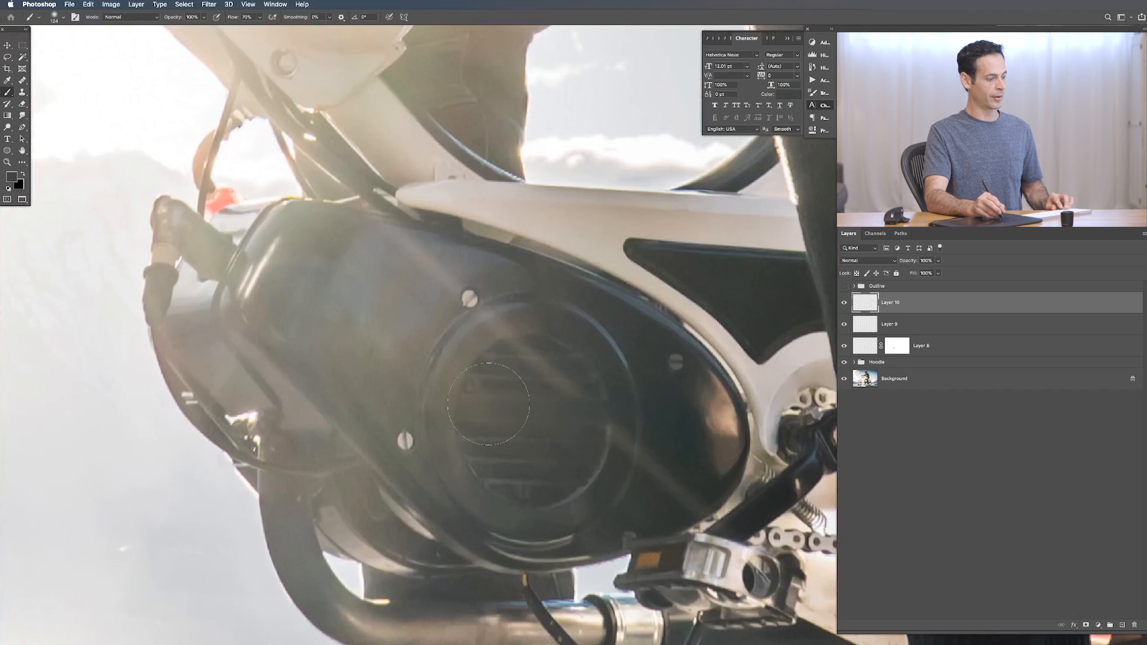
{"action": "key", "text": "shift+1"}
{"action": "left_click_drag", "start_coordinate": [464, 406], "coordinate": [500, 408]}
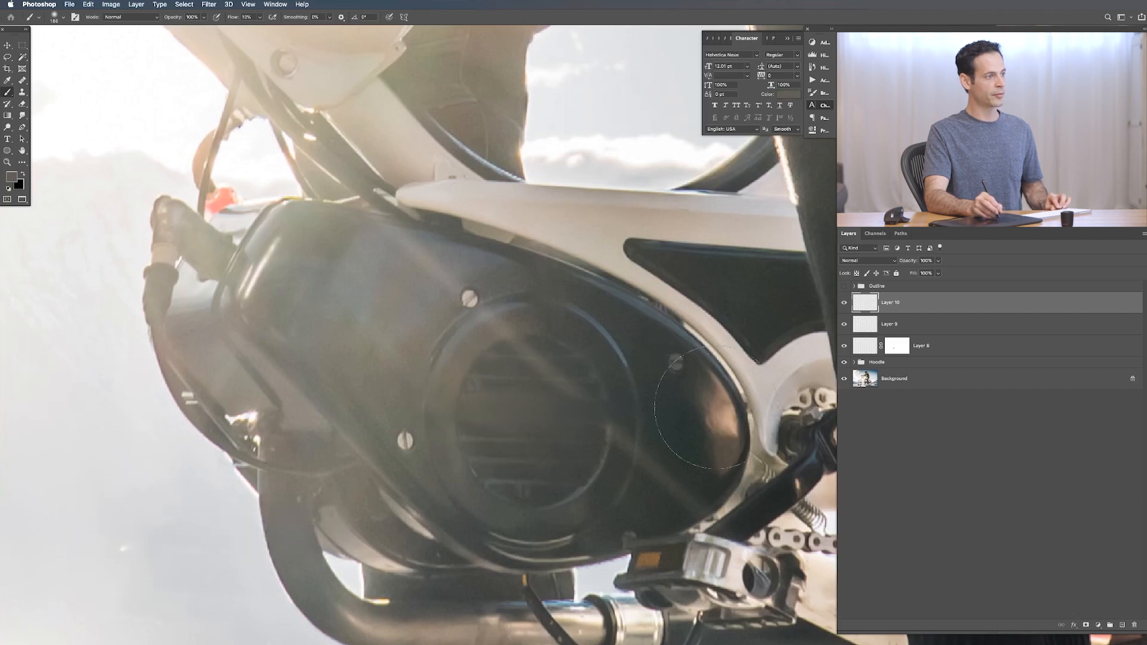
Compare the engine vent with the top blending layer hidden and shown.
{"action": "left_click", "coordinate": [843, 305]}
{"action": "left_click", "coordinate": [841, 308]}
{"action": "left_click", "coordinate": [840, 309]}
{"action": "left_click", "coordinate": [840, 309]}
{"action": "left_click", "coordinate": [839, 311]}
{"action": "left_click", "coordinate": [840, 312]}
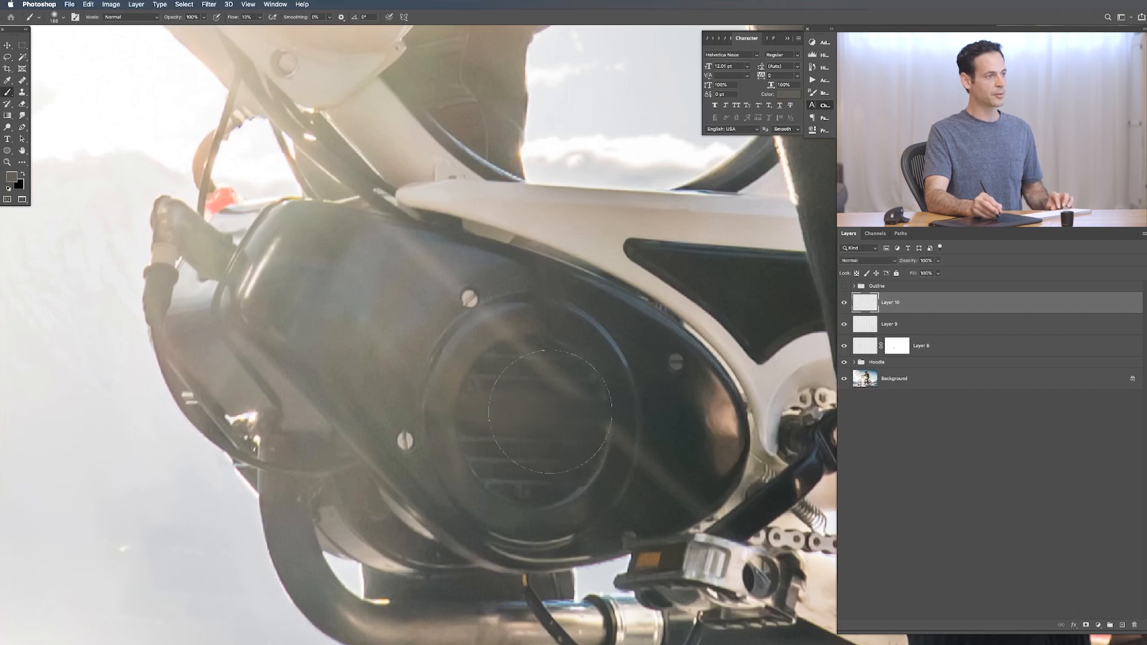
Add a layer mask to the blending layer and mask its paint over the vent slats with a small black brush at 60% flow.
{"action": "key", "text": "shift+alt+super+m"}
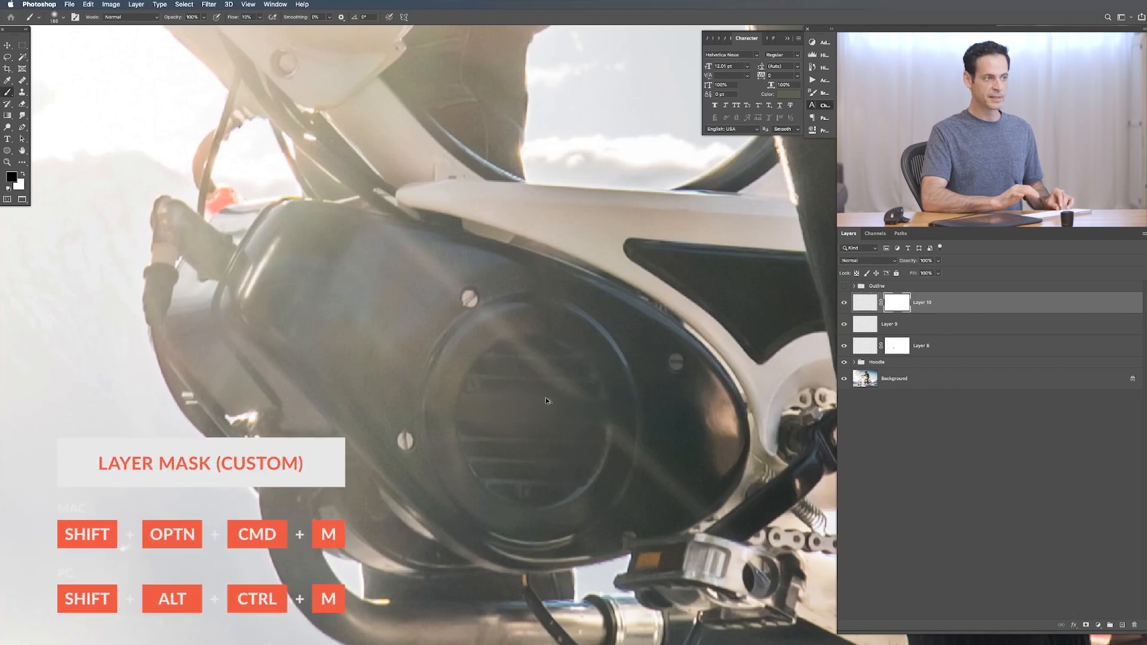
{"action": "mouse_move", "coordinate": [525, 459]}
{"action": "left_mouse_down"}
{"action": "mouse_move", "coordinate": [595, 415]}
{"action": "mouse_move", "coordinate": [536, 354]}
{"action": "left_mouse_up"}
{"action": "key", "text": "shift+6"}
{"action": "left_click_drag", "start_coordinate": [586, 406], "coordinate": [526, 382]}
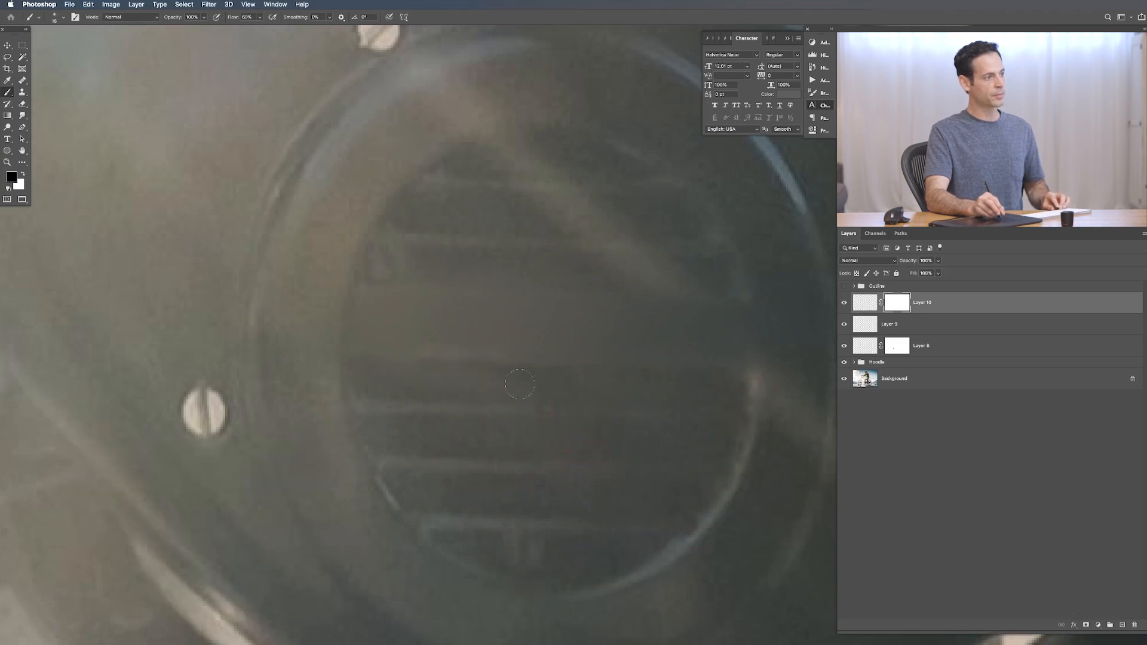
Refine the mask along the edges of the vent's middle band, alternating between black and white paint.
{"action": "key", "text": "x"}
{"action": "key", "text": "x"}
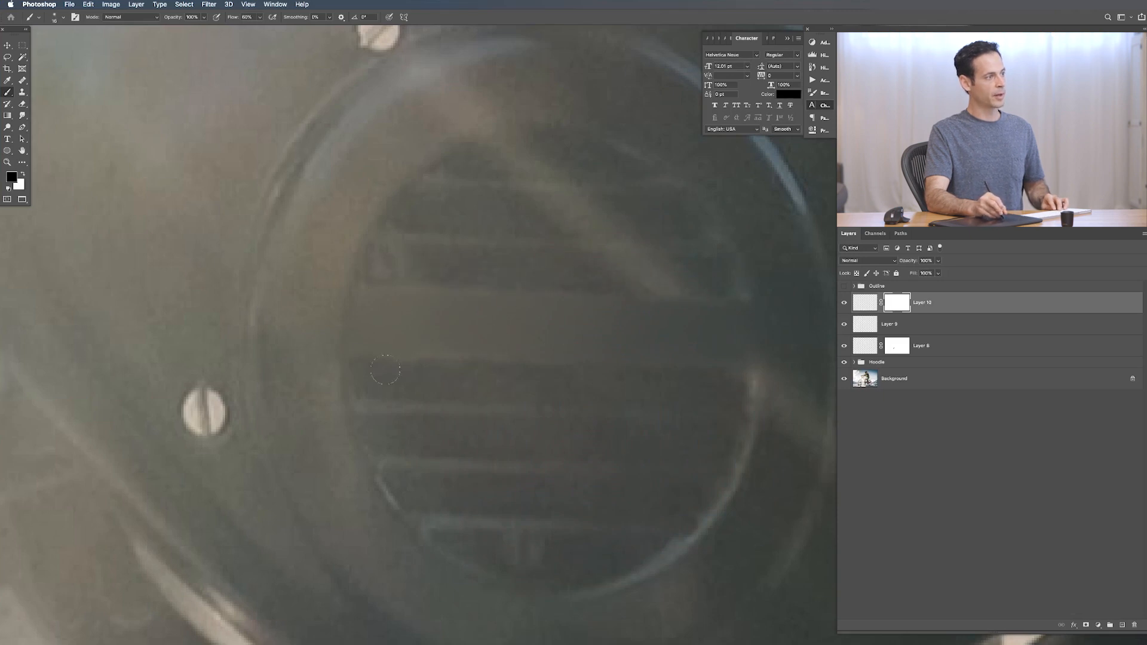
{"action": "key", "text": "x"}
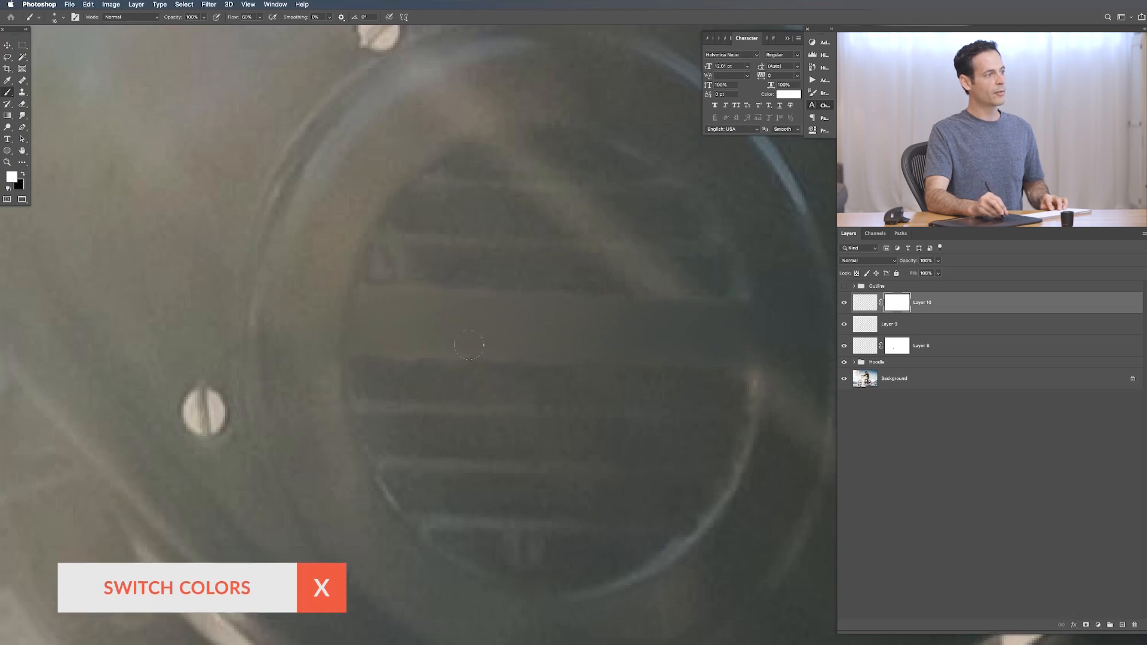
{"action": "scroll", "coordinate": [437, 327], "scroll_direction": "down", "scroll_amount": 5}
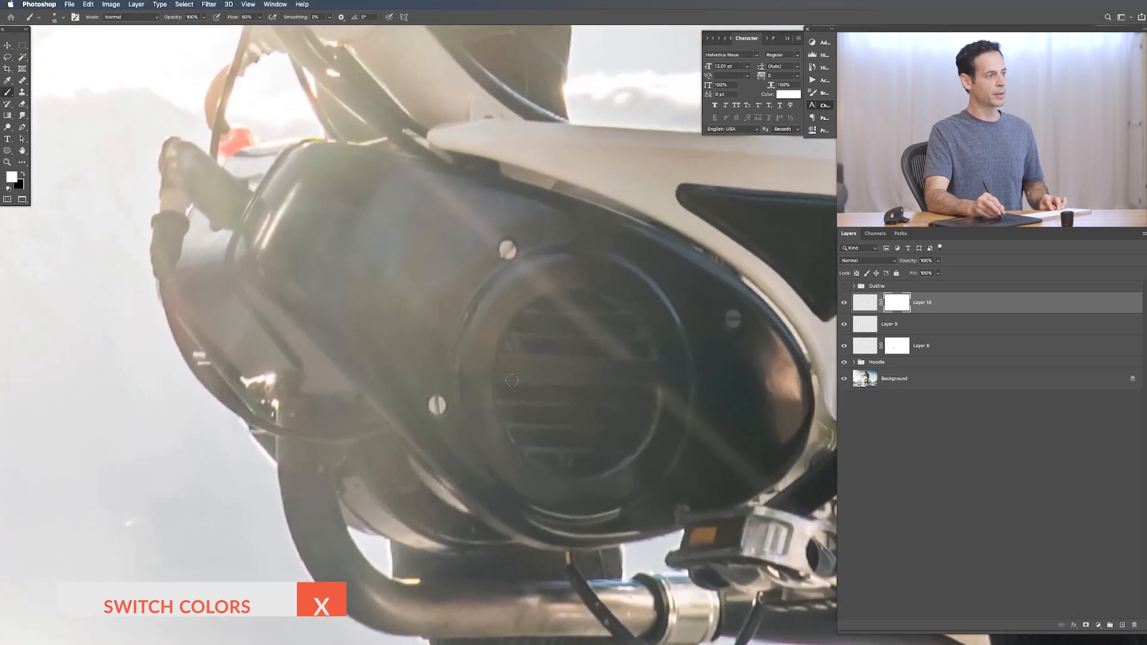
{"action": "key", "text": "x"}
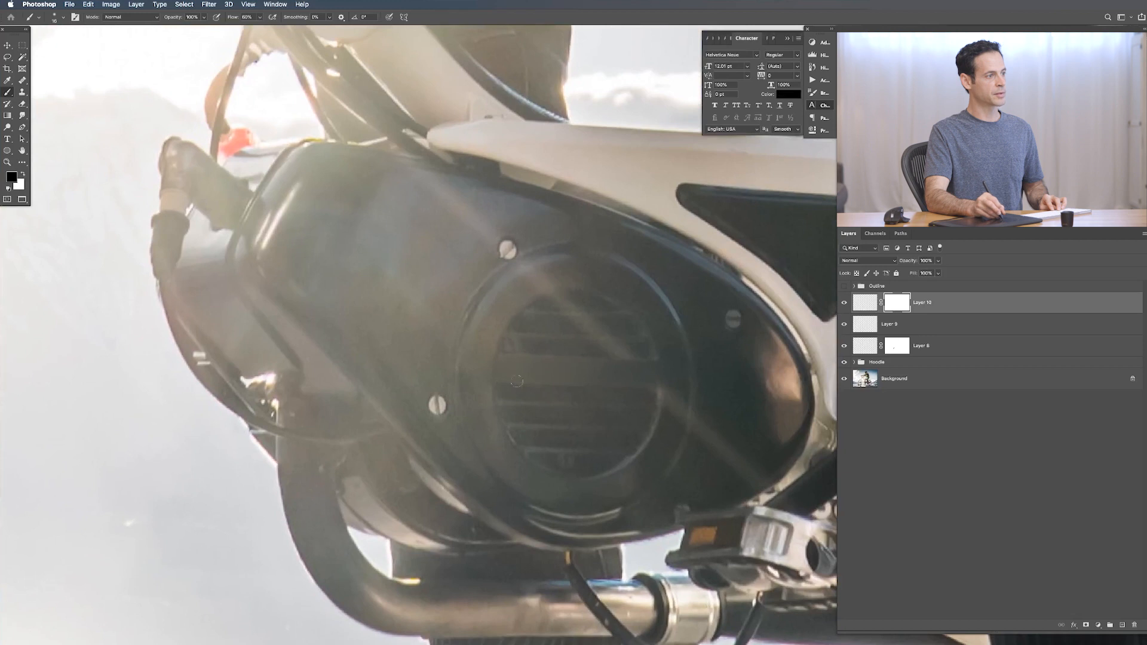
{"action": "key", "text": "x"}
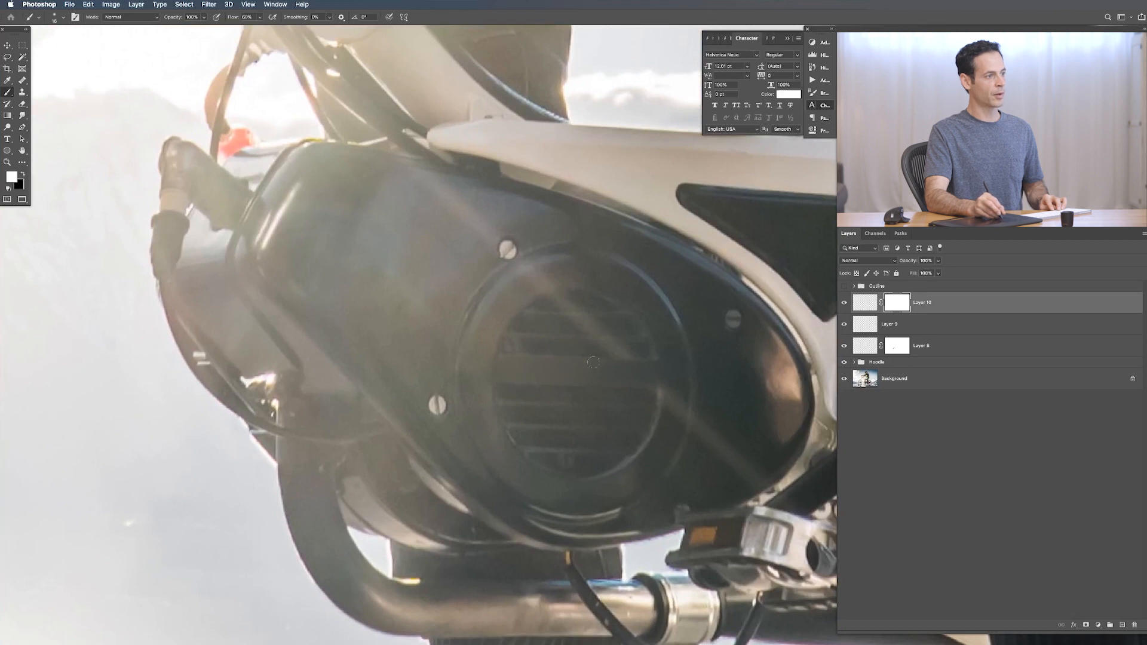
On a new layer, rotate the canvas and brush the diagonal light ray across the vent with a color sampled from the cover.
{"action": "key", "text": "super+alt+shift+n"}
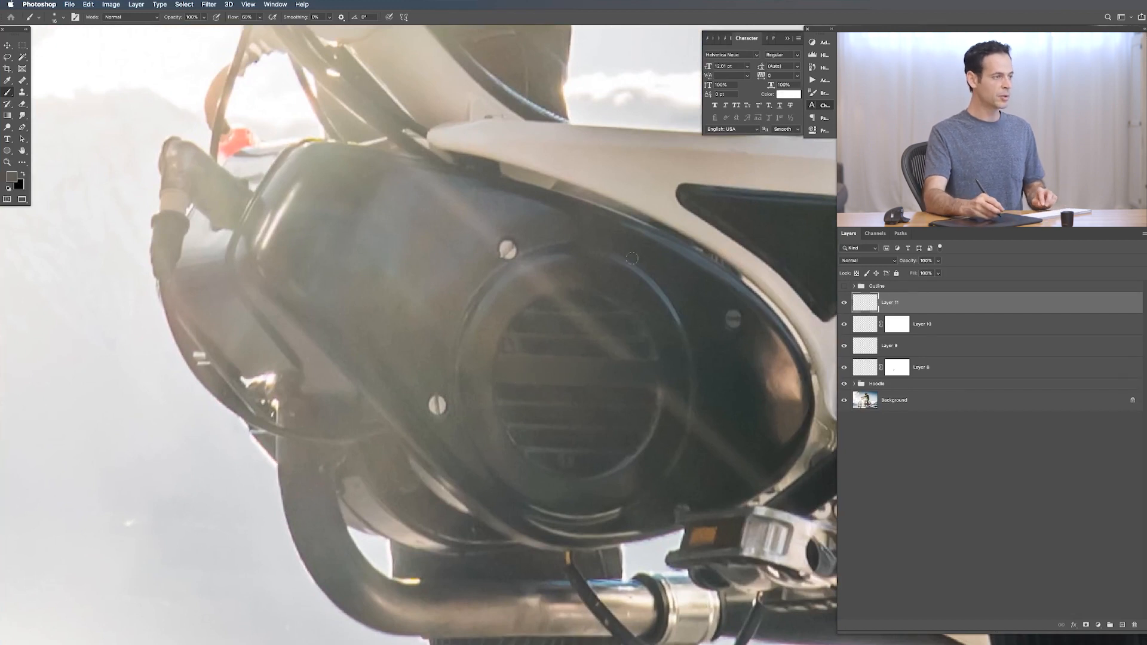
{"action": "key", "text": "r"}
{"action": "mouse_move", "coordinate": [751, 381]}
{"action": "left_mouse_down"}
{"action": "mouse_move", "coordinate": [676, 467]}
{"action": "mouse_move", "coordinate": [560, 483]}
{"action": "mouse_move", "coordinate": [478, 412]}
{"action": "left_mouse_up"}
{"action": "key", "text": "b"}
{"action": "left_click", "coordinate": [715, 279], "text": "alt"}
{"action": "left_click_drag", "start_coordinate": [519, 371], "coordinate": [530, 408]}
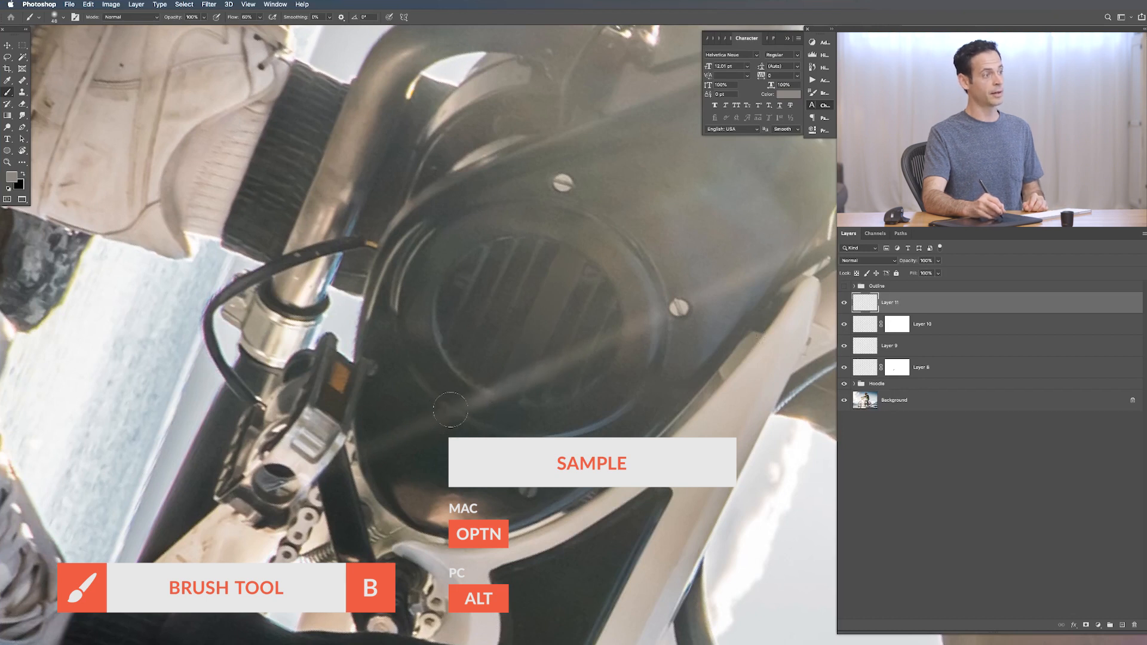
Compare the vent with the light-ray layer hidden and shown, and reduce that layer's opacity.
{"action": "left_click", "coordinate": [844, 303]}
{"action": "left_click", "coordinate": [845, 304]}
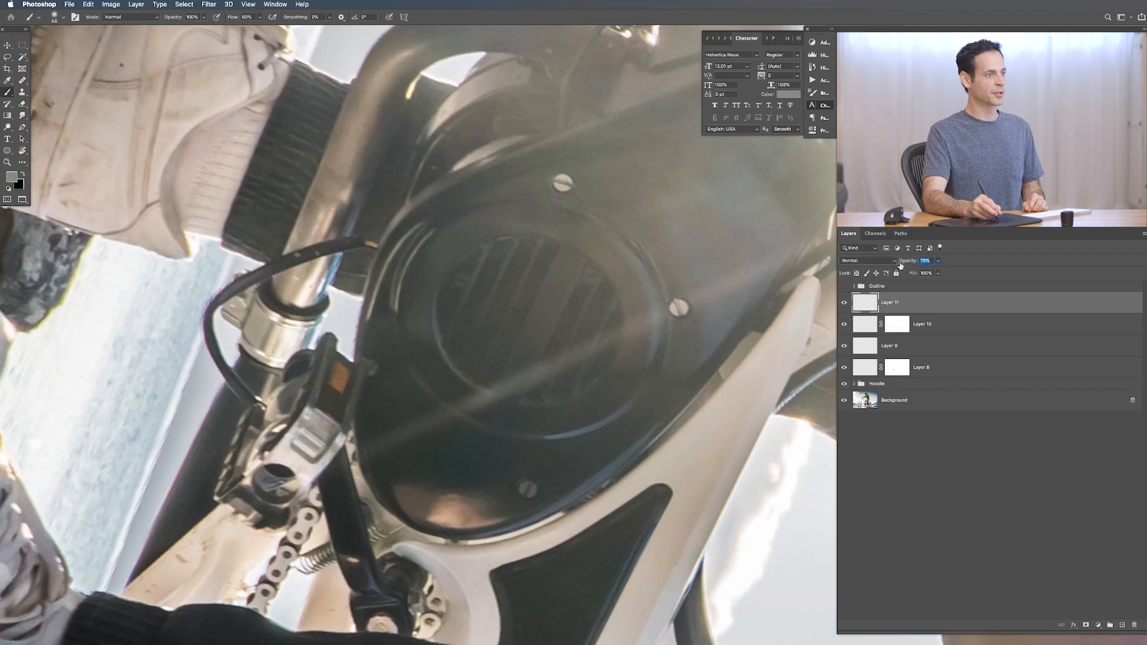
{"action": "key", "text": "r"}
{"action": "left_click_drag", "start_coordinate": [684, 345], "coordinate": [622, 420]}
Restore surface texture over the painted vent band on new layers with the Clone Stamp and the Healing Brush.
{"action": "key", "text": "super+alt+shift+n"}
{"action": "key", "text": "s"}
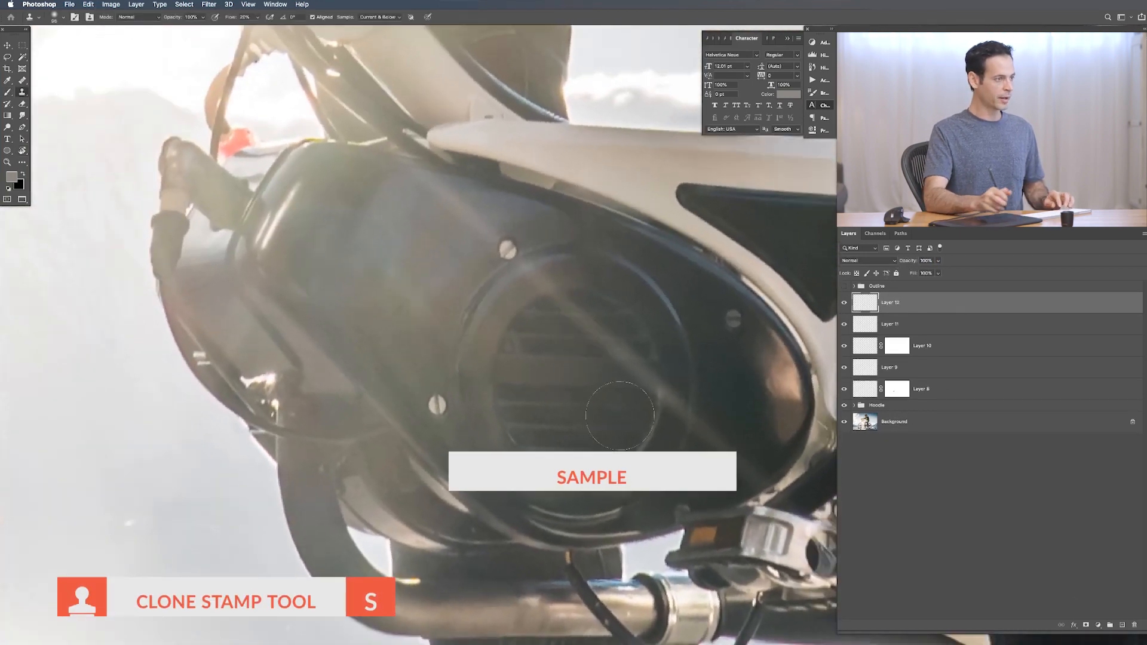
{"action": "key", "text": "super+plus"}
{"action": "left_click_drag", "start_coordinate": [557, 388], "coordinate": [445, 377]}
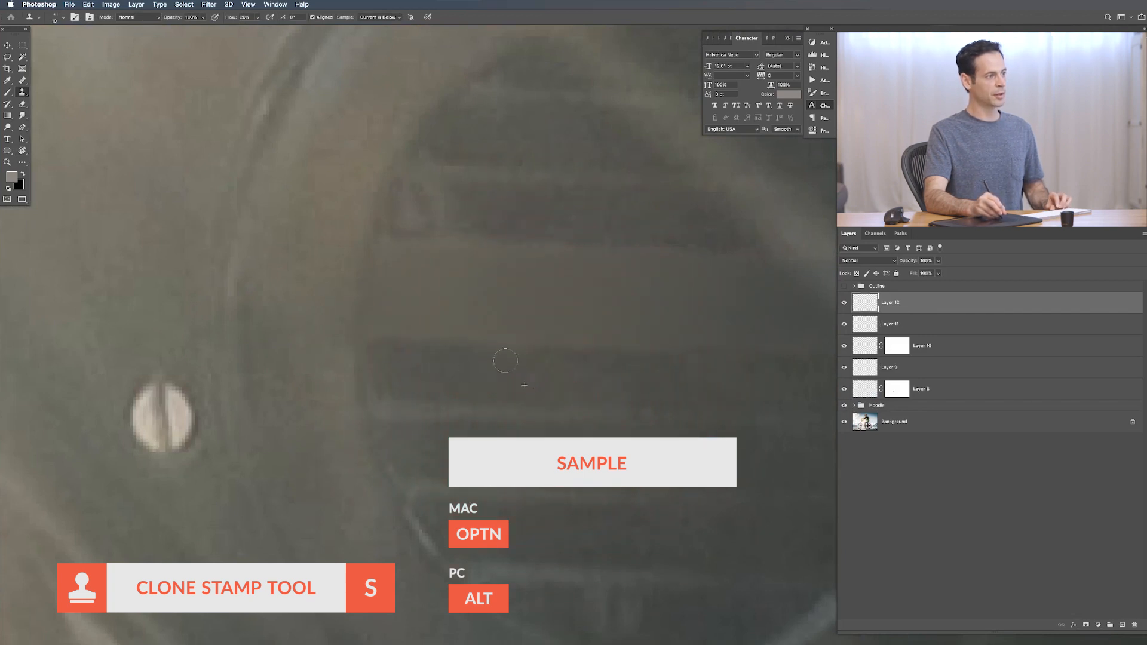
{"action": "scroll", "coordinate": [685, 360], "scroll_direction": "down", "scroll_amount": 6}
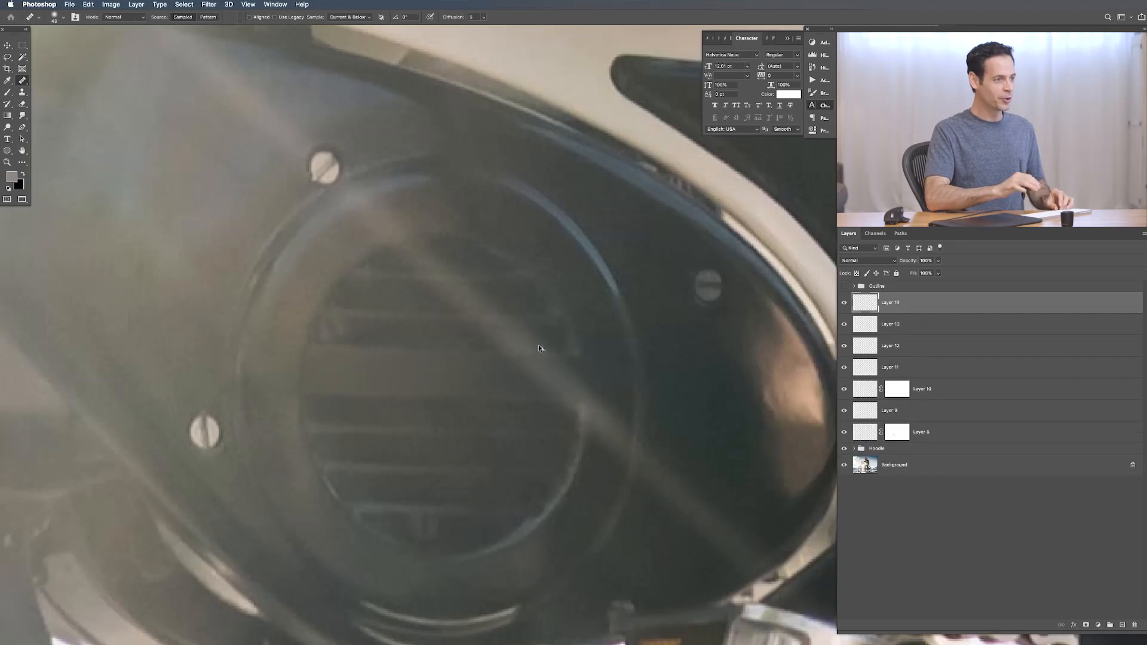
{"action": "left_click", "coordinate": [539, 346]}
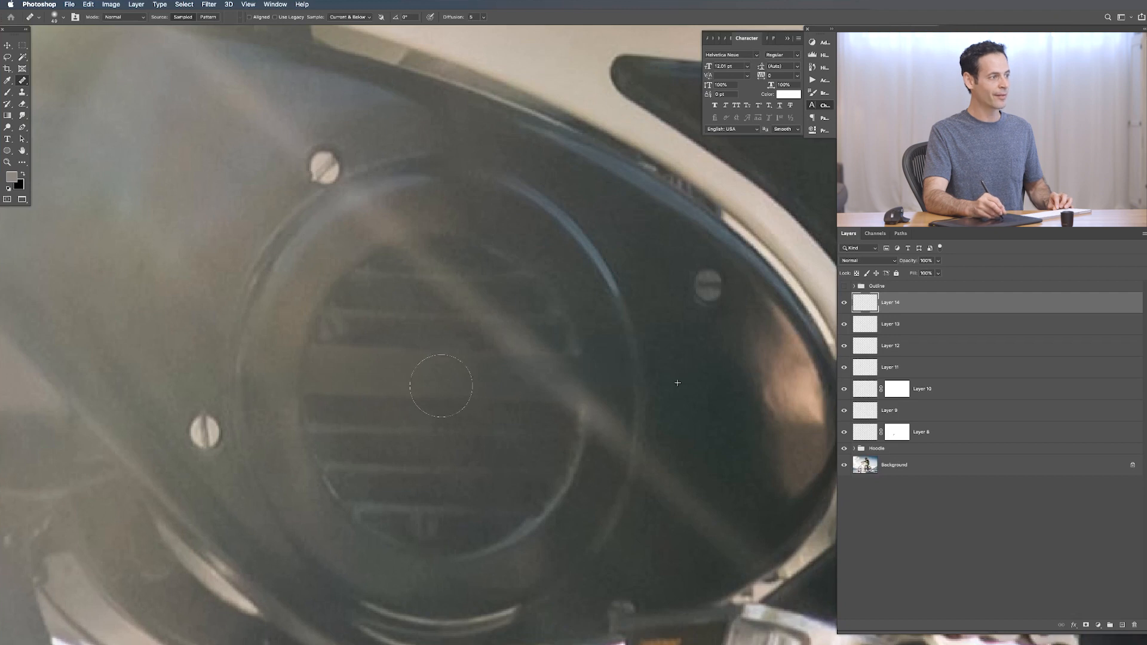
Finish healing the vent area, then brush touch-ups along the engine cover's ring on a new layer.
{"action": "left_click_drag", "start_coordinate": [661, 390], "coordinate": [655, 390]}
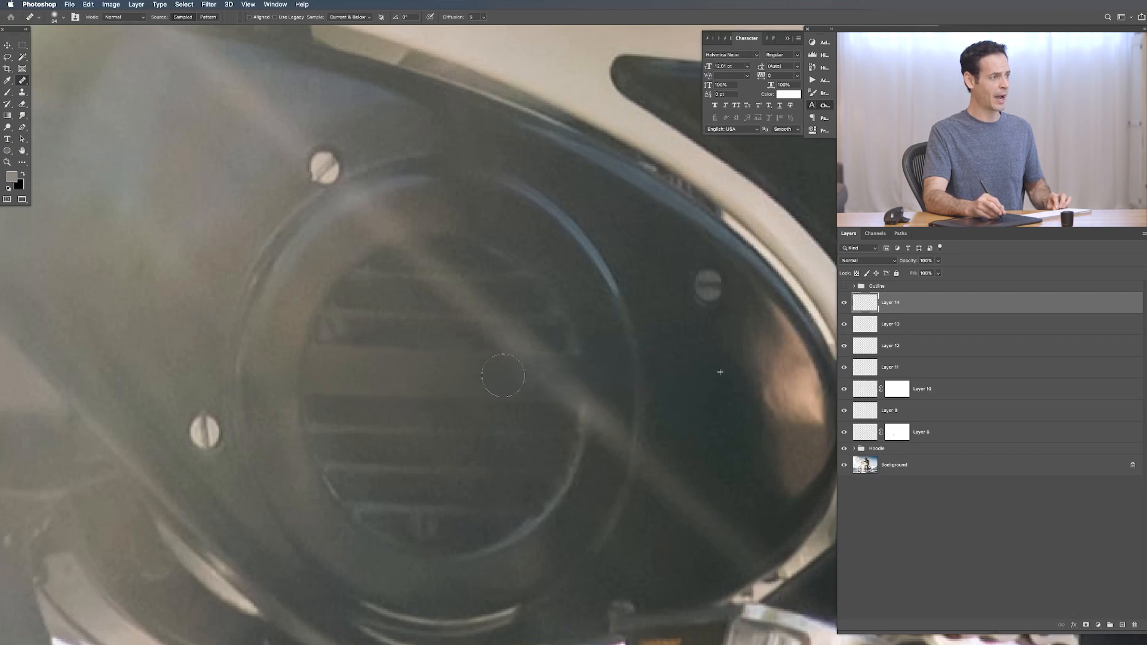
{"action": "left_click", "coordinate": [844, 302]}
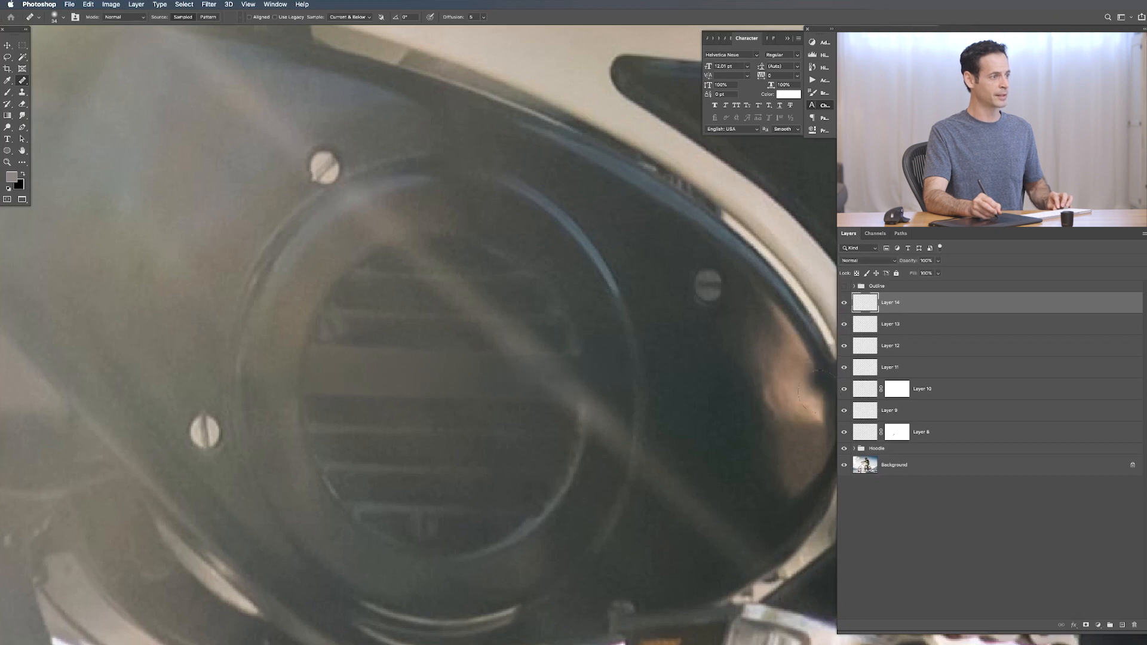
{"action": "key", "text": "shift+alt+super+n"}
{"action": "key", "text": "b"}
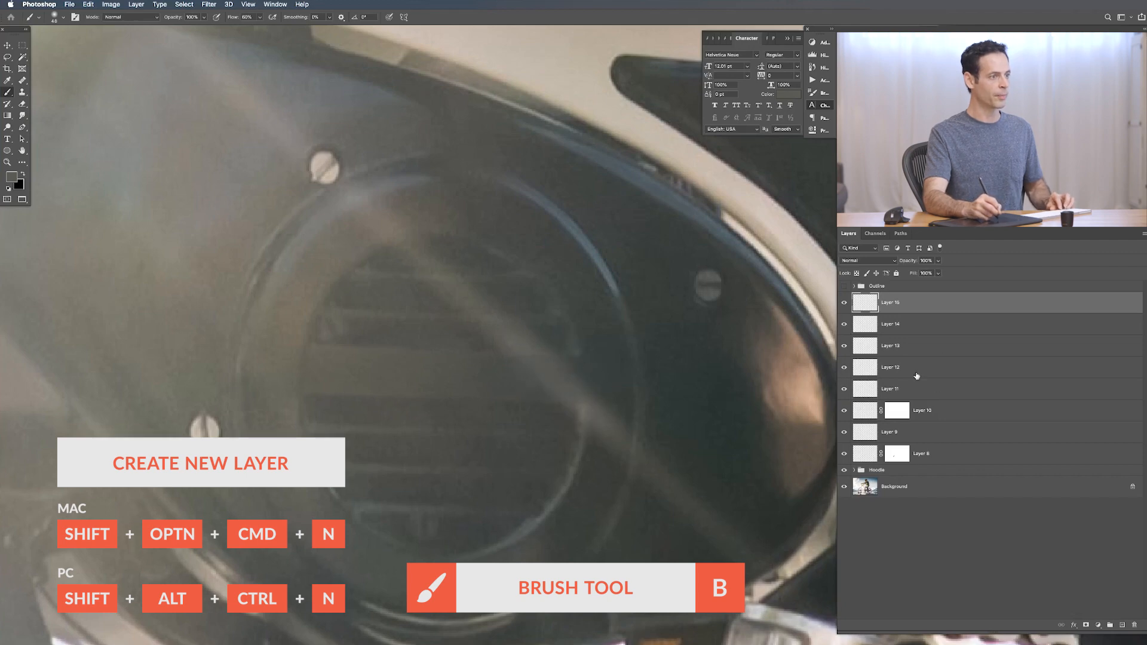
{"action": "left_click_drag", "start_coordinate": [618, 483], "coordinate": [586, 496]}
{"action": "left_click_drag", "start_coordinate": [515, 472], "coordinate": [642, 468]}
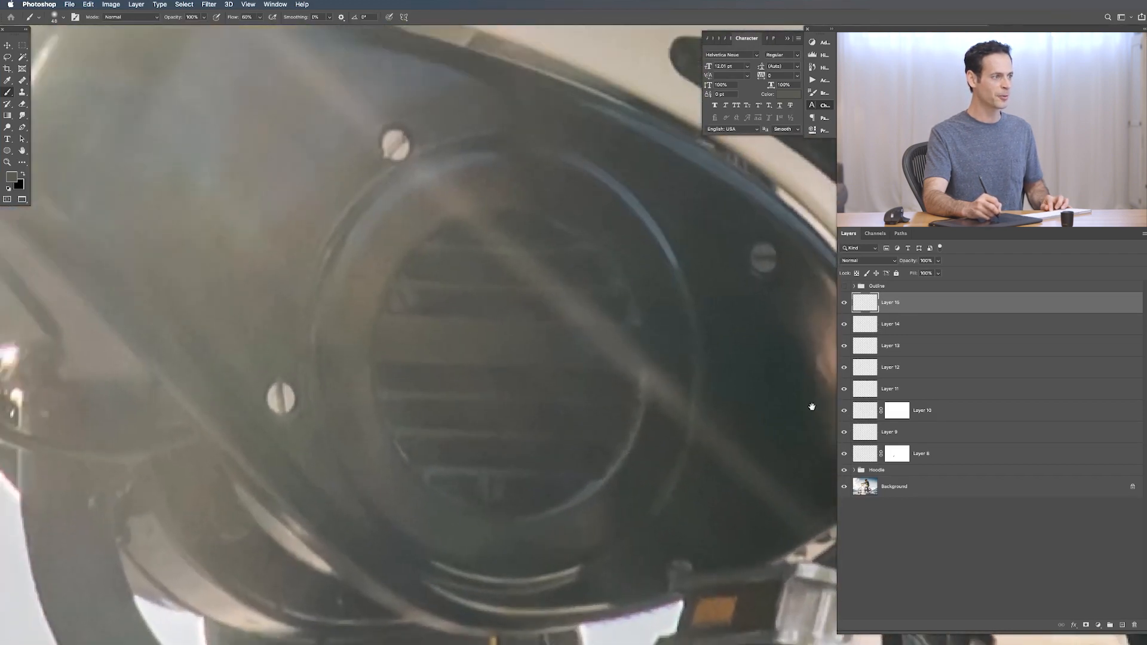
{"action": "left_click_drag", "start_coordinate": [644, 448], "coordinate": [577, 496]}
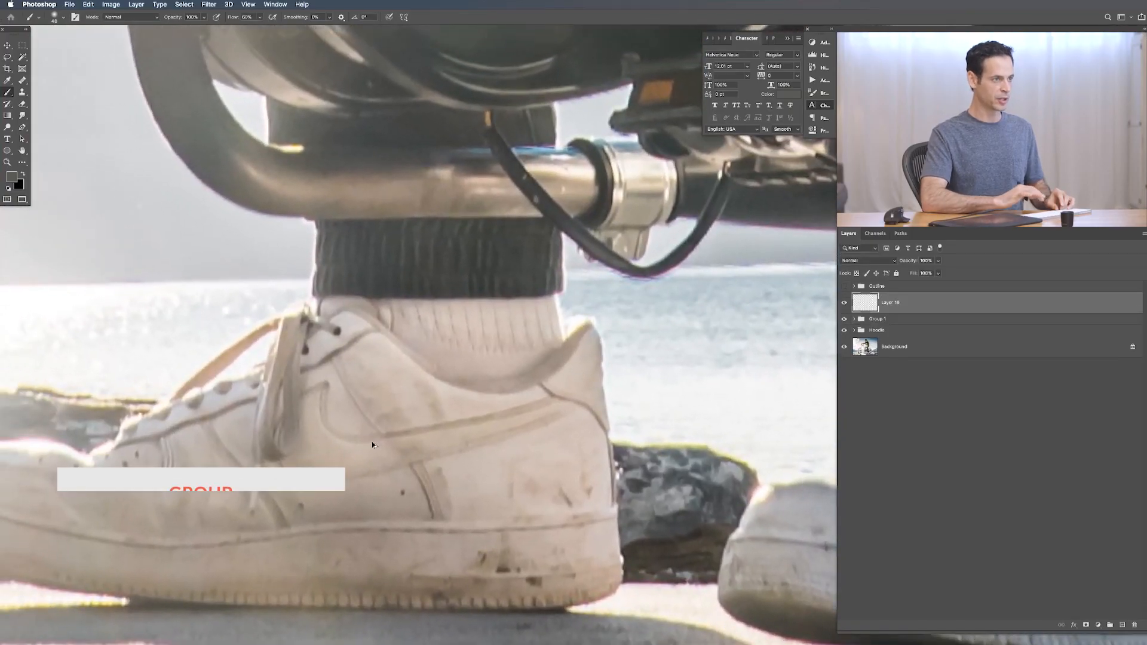
Put the empty top layer into its own group and name the group Shoes.
{"action": "key", "text": "super+g"}
{"action": "left_click", "coordinate": [855, 297]}
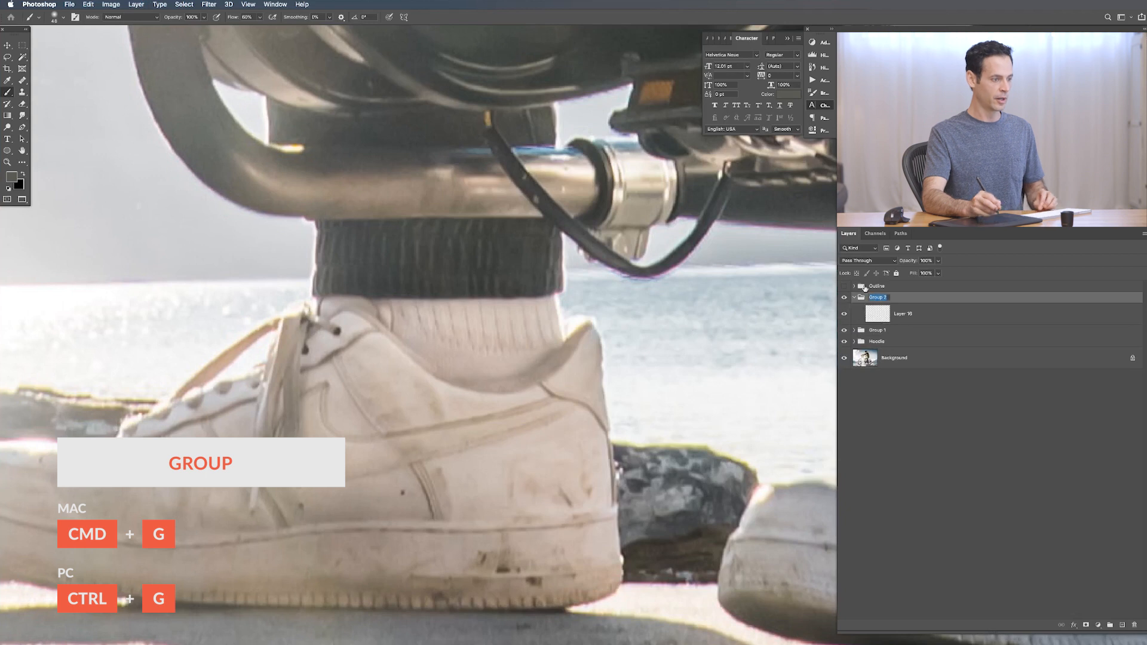
{"action": "type", "text": "Shoes"}
{"action": "key", "text": "Return"}
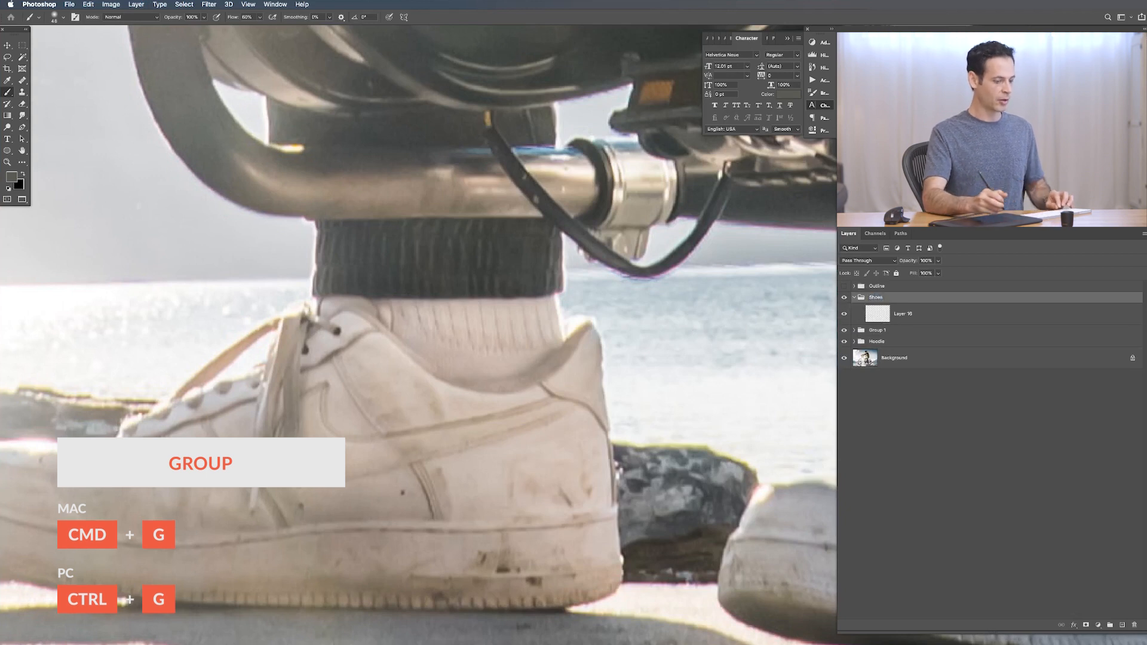
On the layer inside the Shoes group, remove the swoosh's tail near the heel with the Spot Healing Brush.
{"action": "key", "text": "j"}
{"action": "key", "text": "shift+j"}
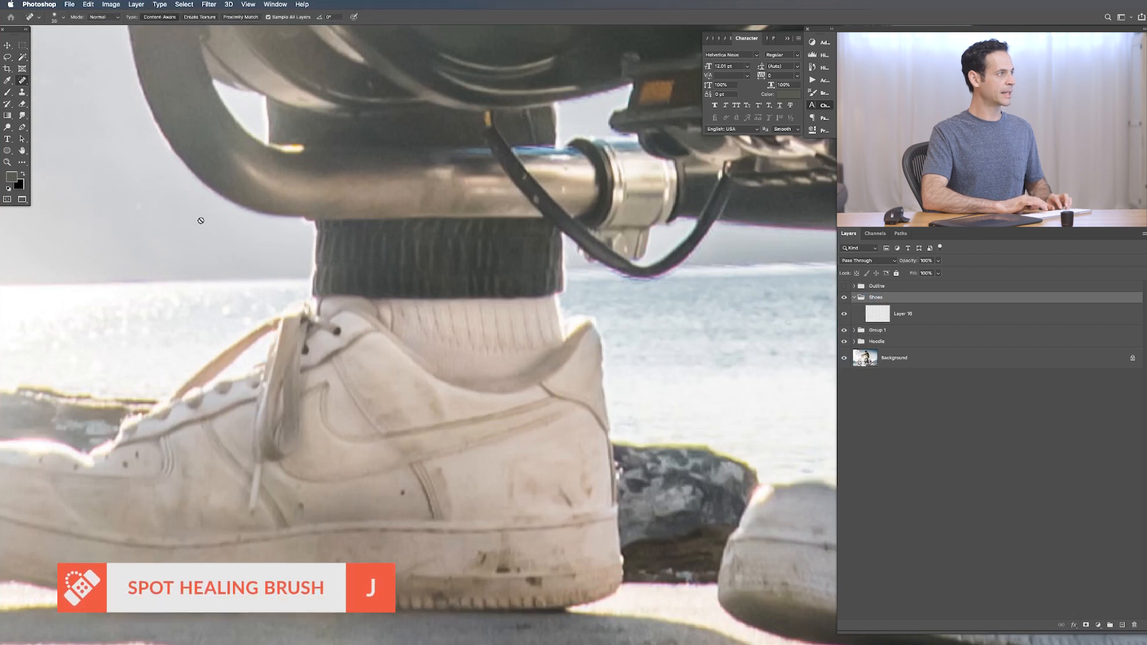
{"action": "key", "text": "shift+j"}
{"action": "key", "text": "shift+j"}
{"action": "key", "text": "shift+j"}
{"action": "key", "text": "shift+j"}
{"action": "key", "text": "shift+j"}
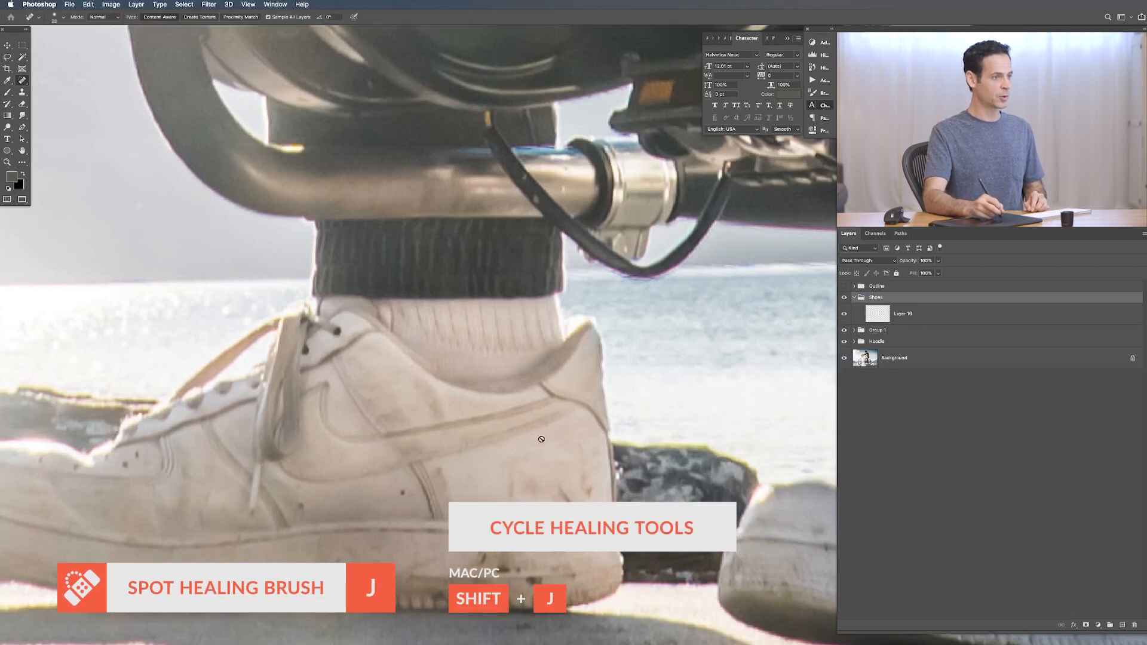
{"action": "left_click", "coordinate": [893, 319]}
{"action": "left_click_drag", "start_coordinate": [477, 438], "coordinate": [564, 419]}
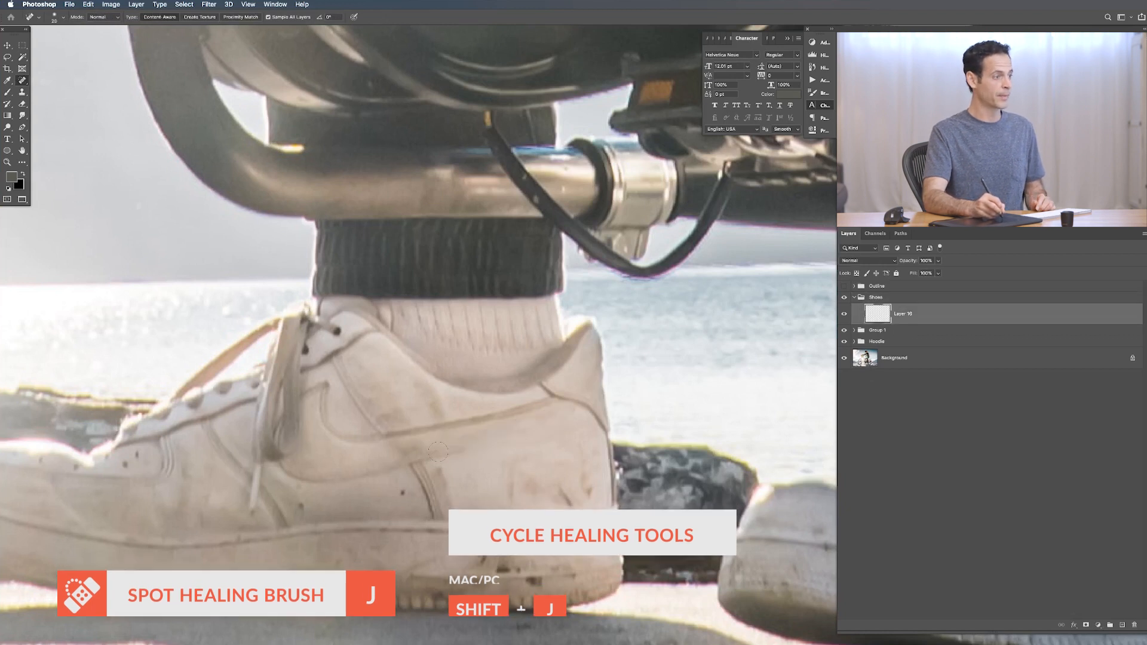
Remove the swoosh's remaining outline and its curved front end from the shoe's side with the Spot Healing Brush.
{"action": "left_click", "coordinate": [22, 81]}
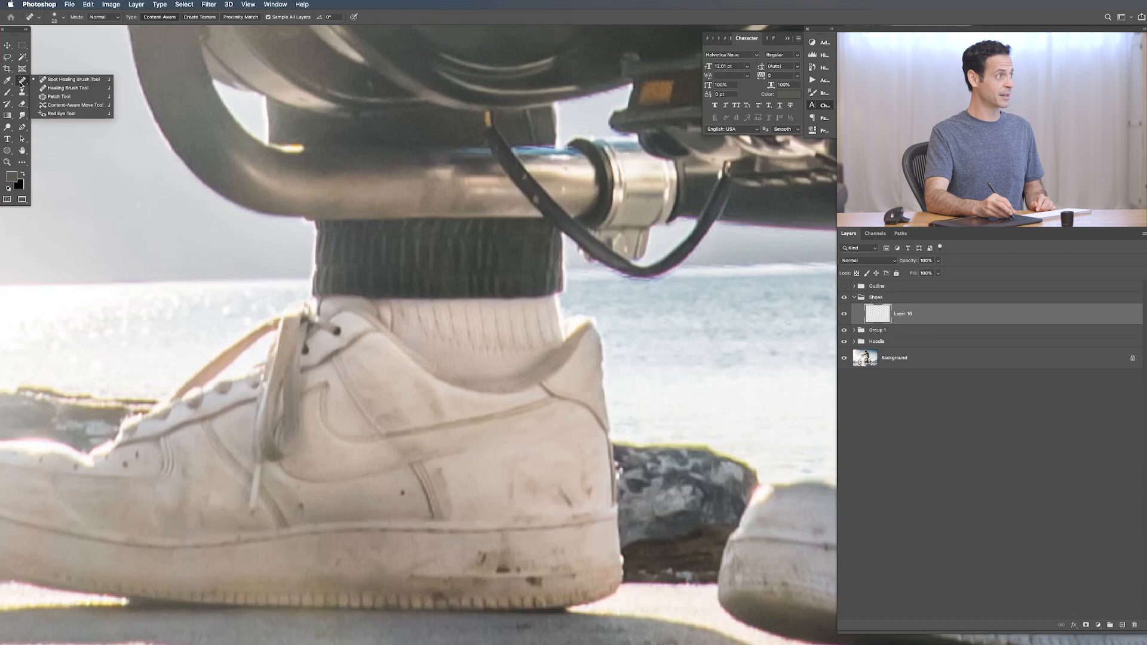
{"action": "left_click", "coordinate": [60, 81]}
{"action": "mouse_move", "coordinate": [469, 435]}
{"action": "left_mouse_down"}
{"action": "mouse_move", "coordinate": [549, 410]}
{"action": "mouse_move", "coordinate": [516, 402]}
{"action": "mouse_move", "coordinate": [402, 427]}
{"action": "mouse_move", "coordinate": [408, 441]}
{"action": "mouse_move", "coordinate": [442, 437]}
{"action": "mouse_move", "coordinate": [421, 460]}
{"action": "mouse_move", "coordinate": [411, 456]}
{"action": "mouse_move", "coordinate": [468, 454]}
{"action": "mouse_move", "coordinate": [489, 425]}
{"action": "mouse_move", "coordinate": [456, 418]}
{"action": "mouse_move", "coordinate": [435, 431]}
{"action": "left_mouse_up"}
{"action": "mouse_move", "coordinate": [349, 452]}
{"action": "left_mouse_down"}
{"action": "mouse_move", "coordinate": [369, 437]}
{"action": "mouse_move", "coordinate": [321, 431]}
{"action": "mouse_move", "coordinate": [318, 386]}
{"action": "left_mouse_up"}
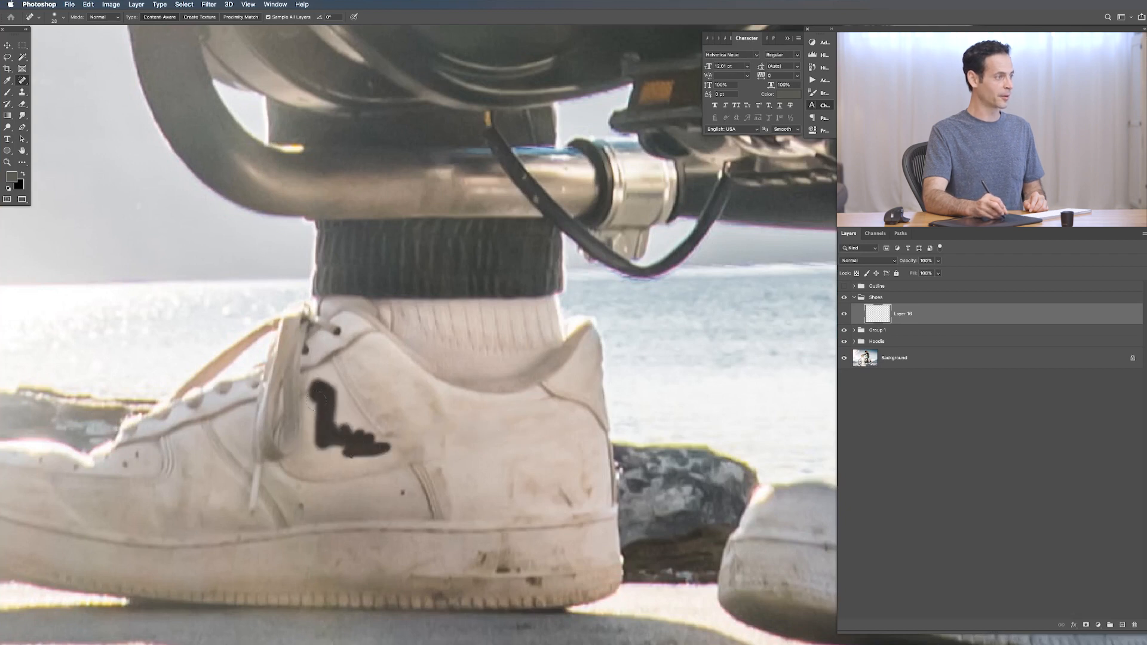
{"action": "left_click_drag", "start_coordinate": [392, 439], "coordinate": [392, 440]}
{"action": "left_click_drag", "start_coordinate": [336, 404], "coordinate": [316, 383]}
Clean up the leftover swoosh traces and the small dark spots on the shoe's middle panel.
{"action": "left_click_drag", "start_coordinate": [285, 476], "coordinate": [407, 474]}
{"action": "mouse_move", "coordinate": [338, 446]}
{"action": "left_mouse_down"}
{"action": "mouse_move", "coordinate": [292, 478]}
{"action": "mouse_move", "coordinate": [355, 485]}
{"action": "left_mouse_up"}
{"action": "mouse_move", "coordinate": [391, 447]}
{"action": "left_mouse_down"}
{"action": "mouse_move", "coordinate": [379, 451]}
{"action": "mouse_move", "coordinate": [400, 436]}
{"action": "mouse_move", "coordinate": [375, 473]}
{"action": "mouse_move", "coordinate": [392, 484]}
{"action": "left_mouse_up"}
{"action": "left_click", "coordinate": [402, 491]}
{"action": "mouse_move", "coordinate": [399, 435]}
{"action": "left_mouse_down"}
{"action": "mouse_move", "coordinate": [379, 434]}
{"action": "mouse_move", "coordinate": [377, 463]}
{"action": "left_mouse_up"}
{"action": "left_click", "coordinate": [335, 425]}
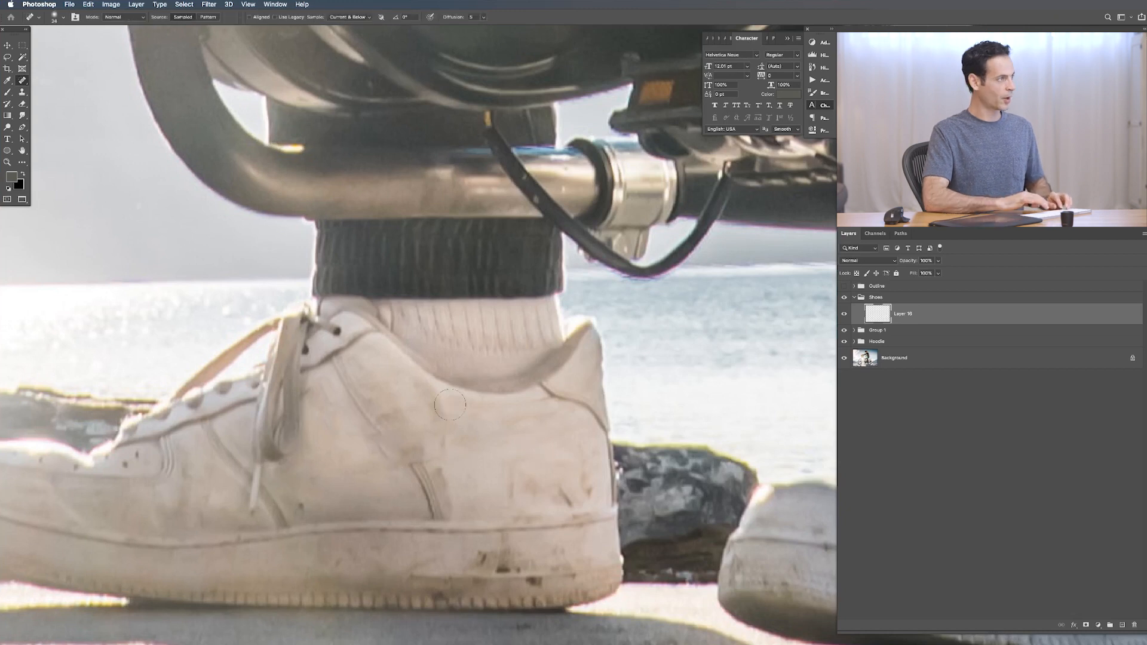
Smooth the repaired leather around the broken seam with the Healing Brush and the Clone Stamp.
{"action": "key", "text": "shift+j"}
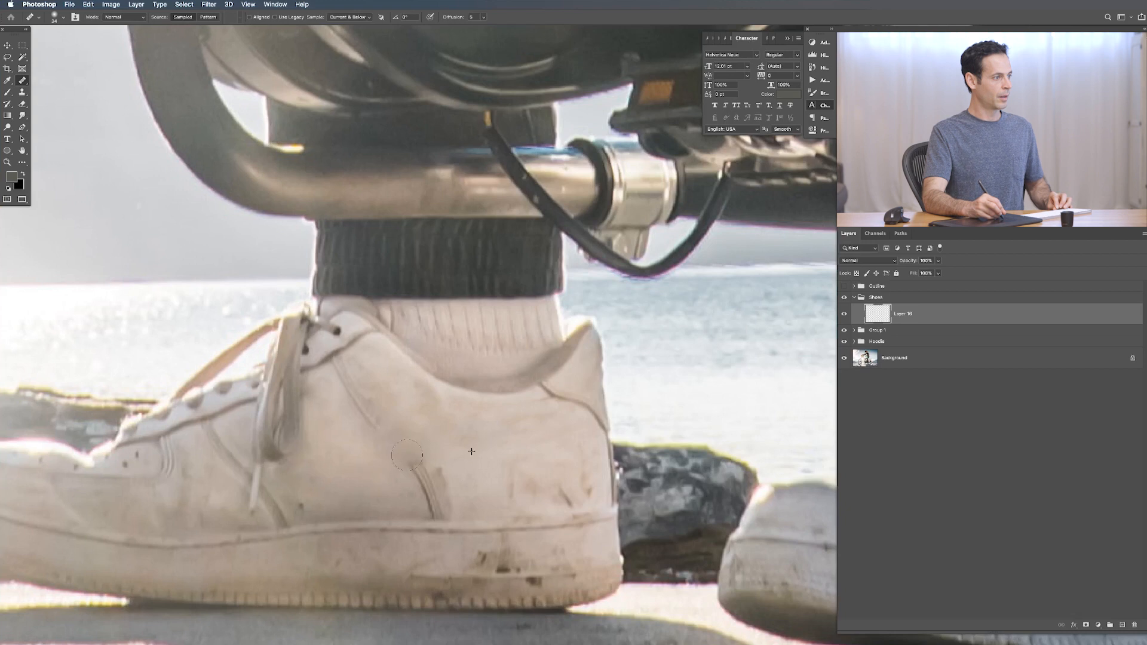
{"action": "left_click_drag", "start_coordinate": [420, 437], "coordinate": [427, 443]}
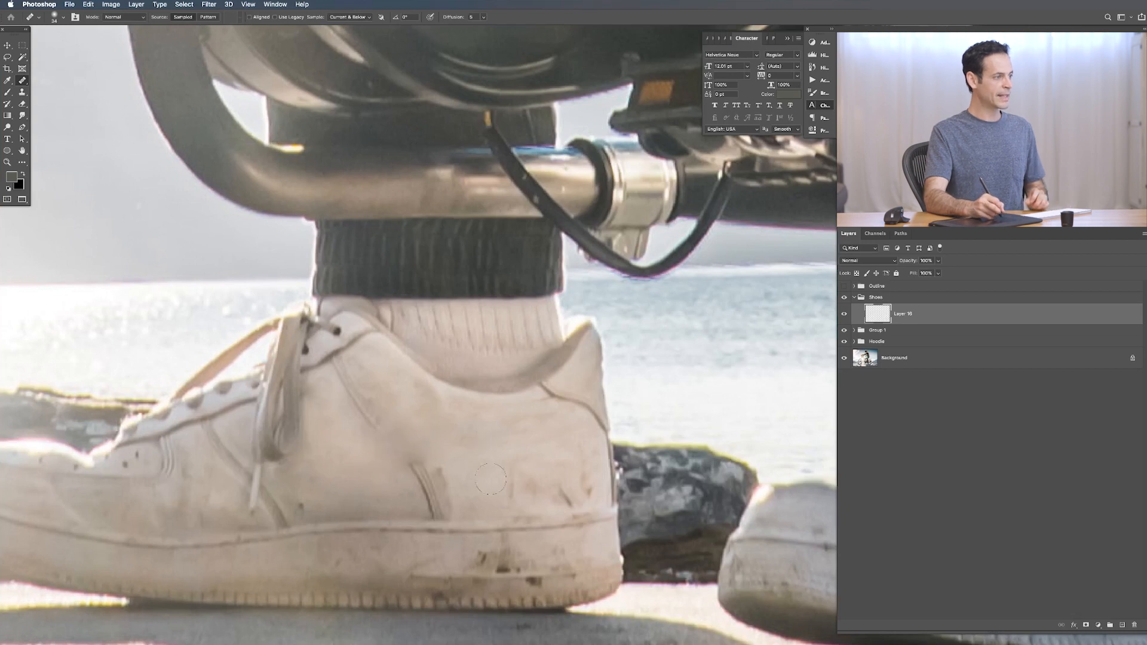
{"action": "key", "text": "s"}
{"action": "left_click", "coordinate": [418, 452], "text": "alt"}
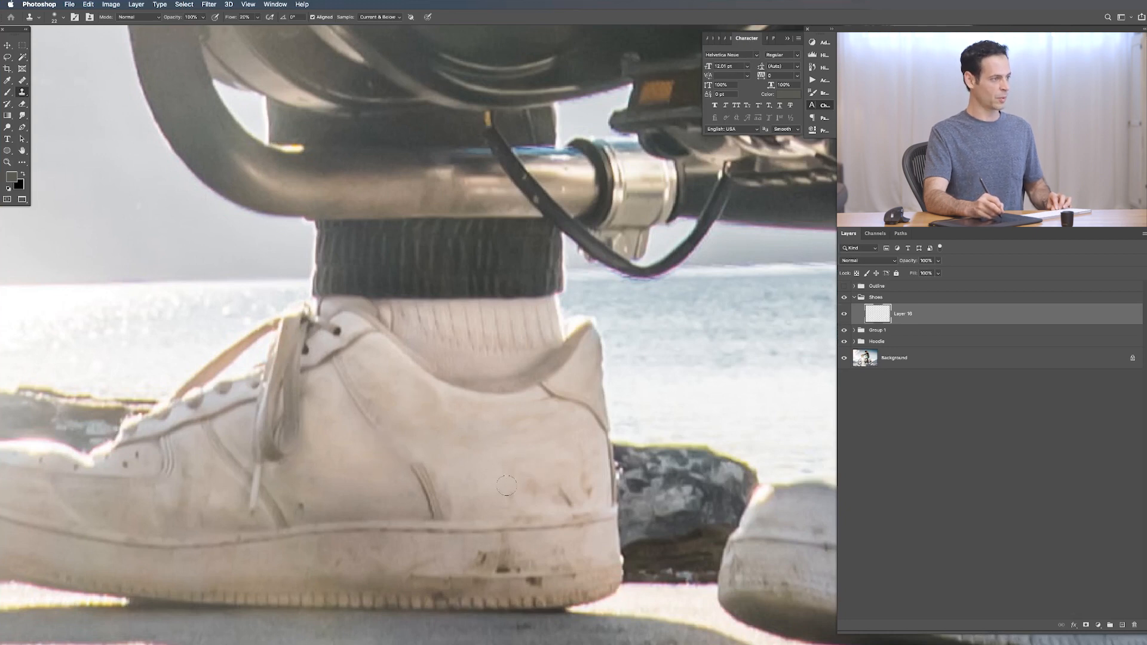
{"action": "left_click_drag", "start_coordinate": [448, 497], "coordinate": [450, 504]}
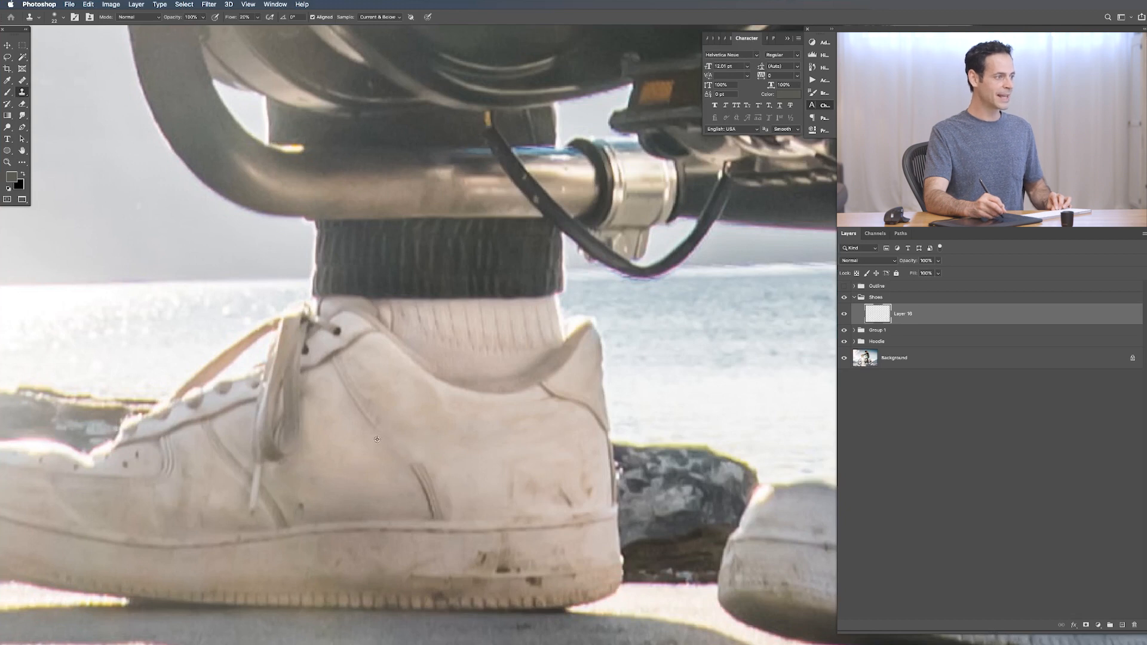
On a new layer, clone a piece of the shoe's stitched seam and move it into the gap above the remaining seam.
{"action": "left_click", "coordinate": [370, 417], "text": "alt"}
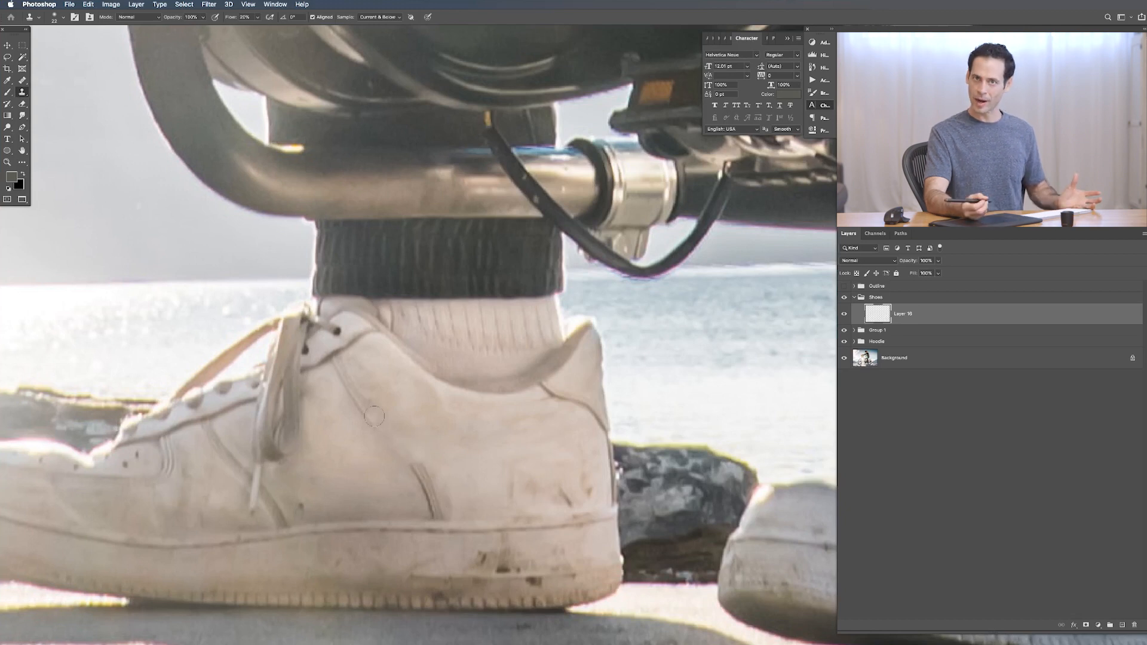
{"action": "key", "text": "alt+shift+super+n"}
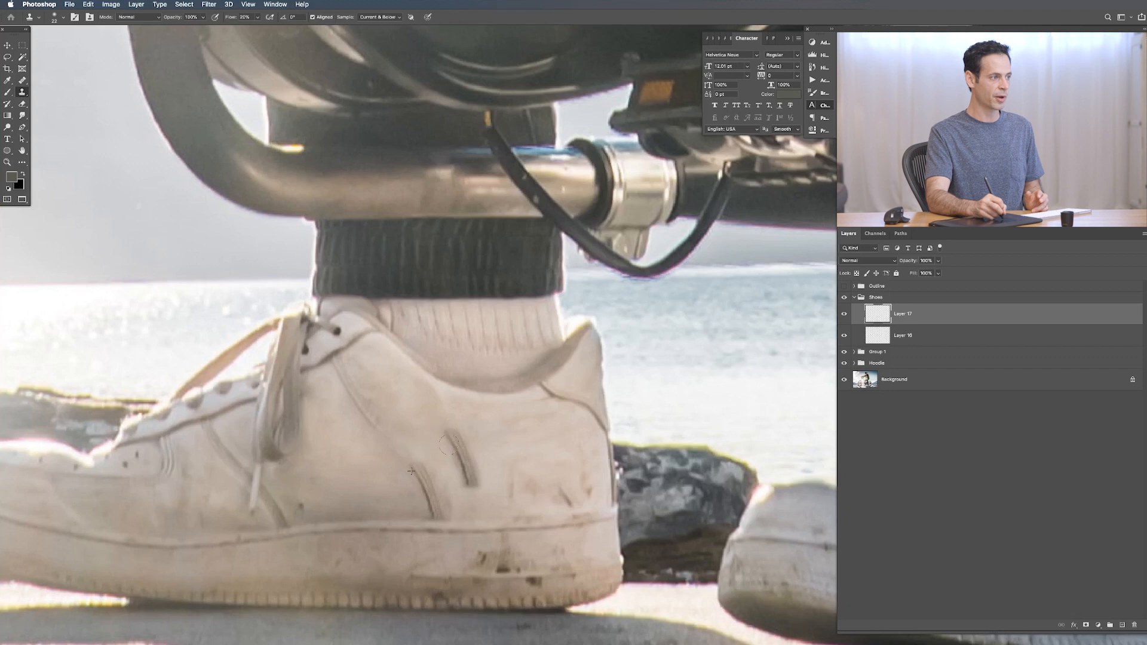
{"action": "key", "text": "v"}
{"action": "mouse_move", "coordinate": [511, 427]}
{"action": "left_mouse_down"}
{"action": "mouse_move", "coordinate": [542, 349]}
{"action": "mouse_move", "coordinate": [490, 401]}
{"action": "mouse_move", "coordinate": [699, 382]}
{"action": "mouse_move", "coordinate": [525, 287]}
{"action": "mouse_move", "coordinate": [588, 491]}
{"action": "mouse_move", "coordinate": [367, 510]}
{"action": "mouse_move", "coordinate": [461, 496]}
{"action": "mouse_move", "coordinate": [488, 477]}
{"action": "left_mouse_up"}
Try to warp the cloned seam piece so it bridges the gap between the upper and lower seam, then undo the warp.
{"action": "key", "text": "super+t"}
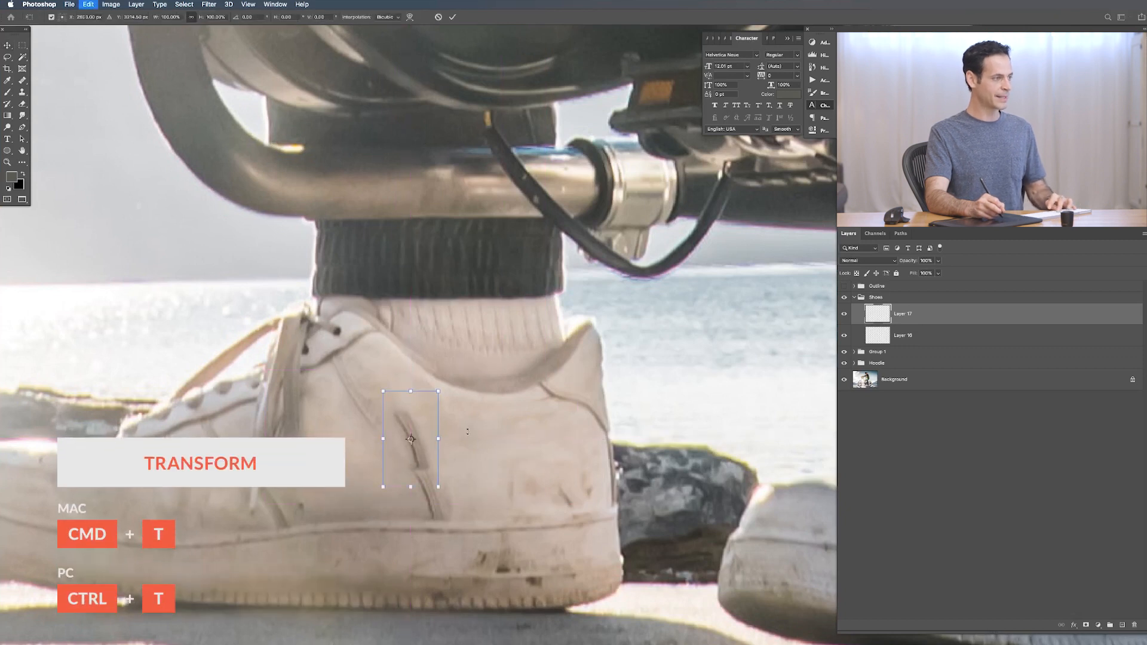
{"action": "right_click", "coordinate": [401, 409]}
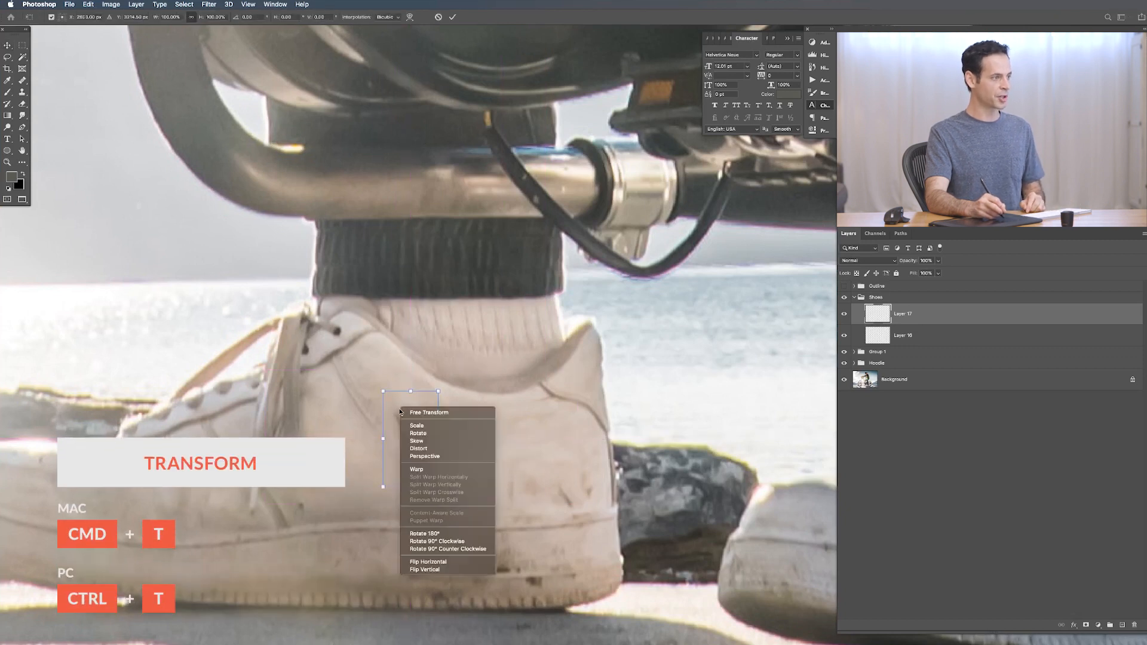
{"action": "left_click", "coordinate": [426, 470]}
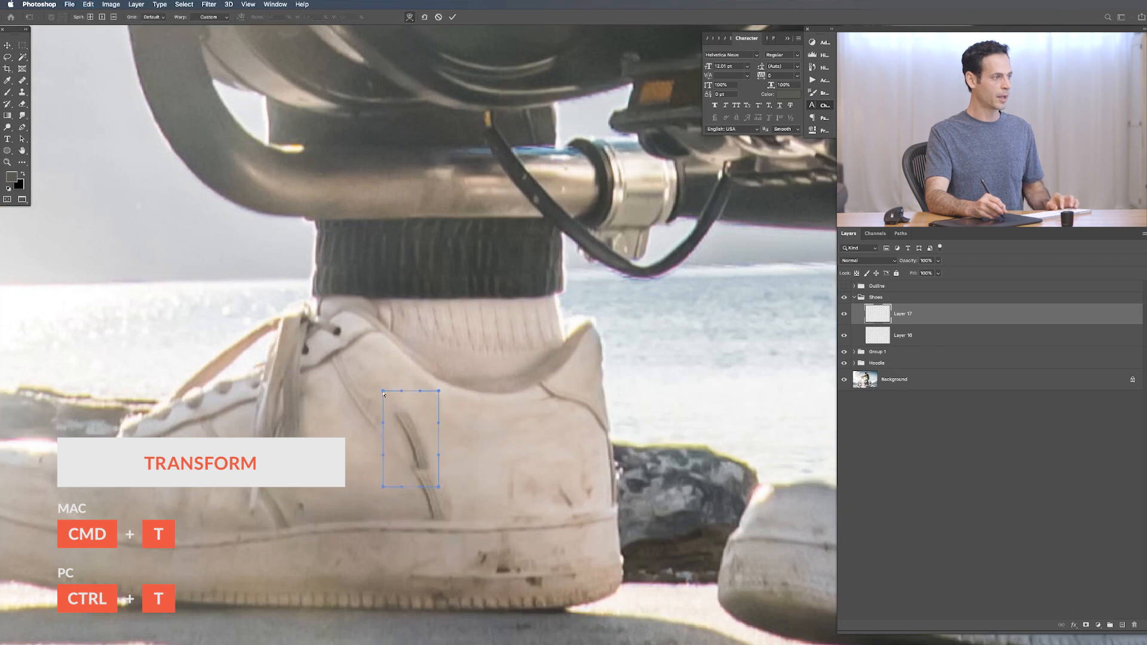
{"action": "left_click_drag", "start_coordinate": [394, 407], "coordinate": [374, 407]}
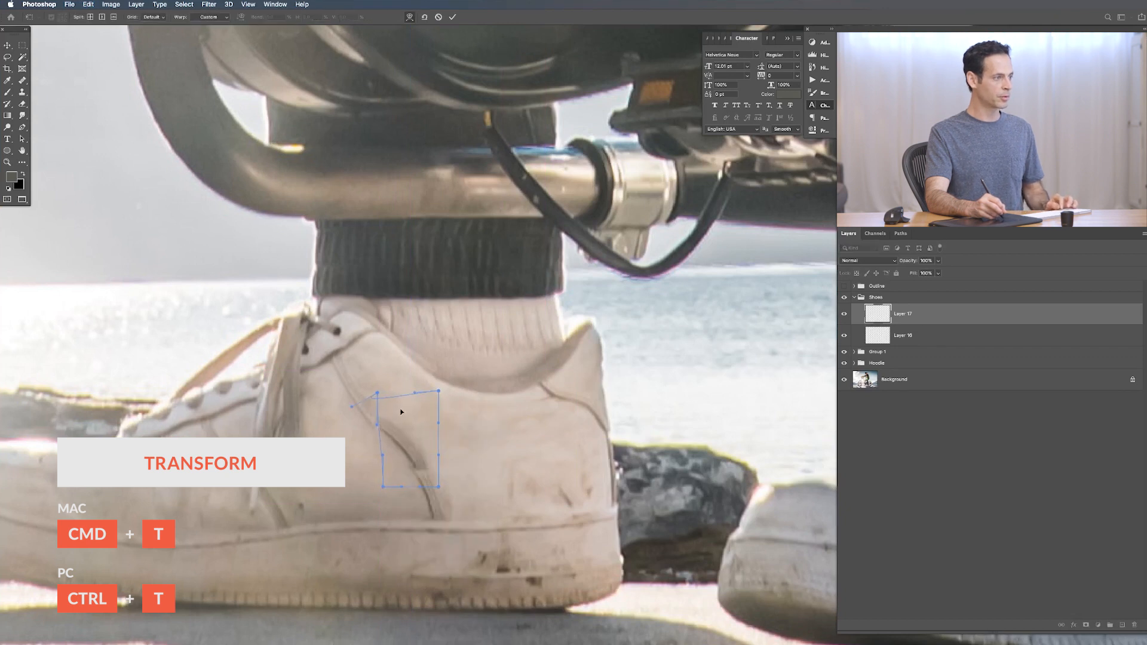
{"action": "left_click_drag", "start_coordinate": [402, 487], "coordinate": [408, 505]}
{"action": "left_click_drag", "start_coordinate": [414, 447], "coordinate": [422, 441]}
{"action": "key", "text": "super+h"}
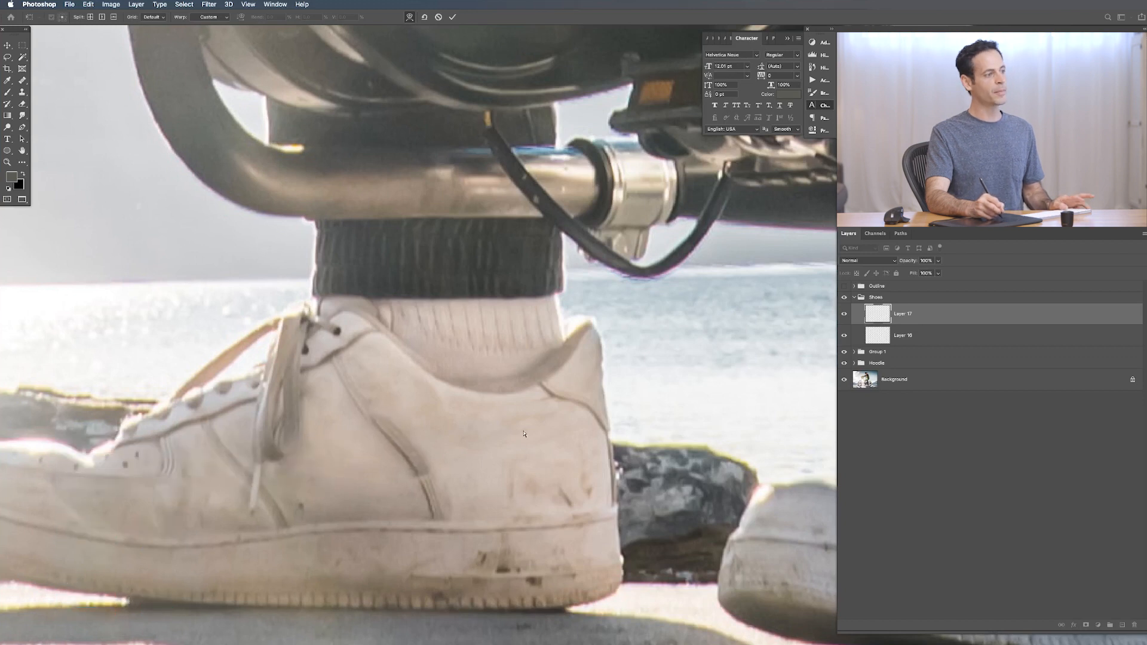
{"action": "key", "text": "super+z"}
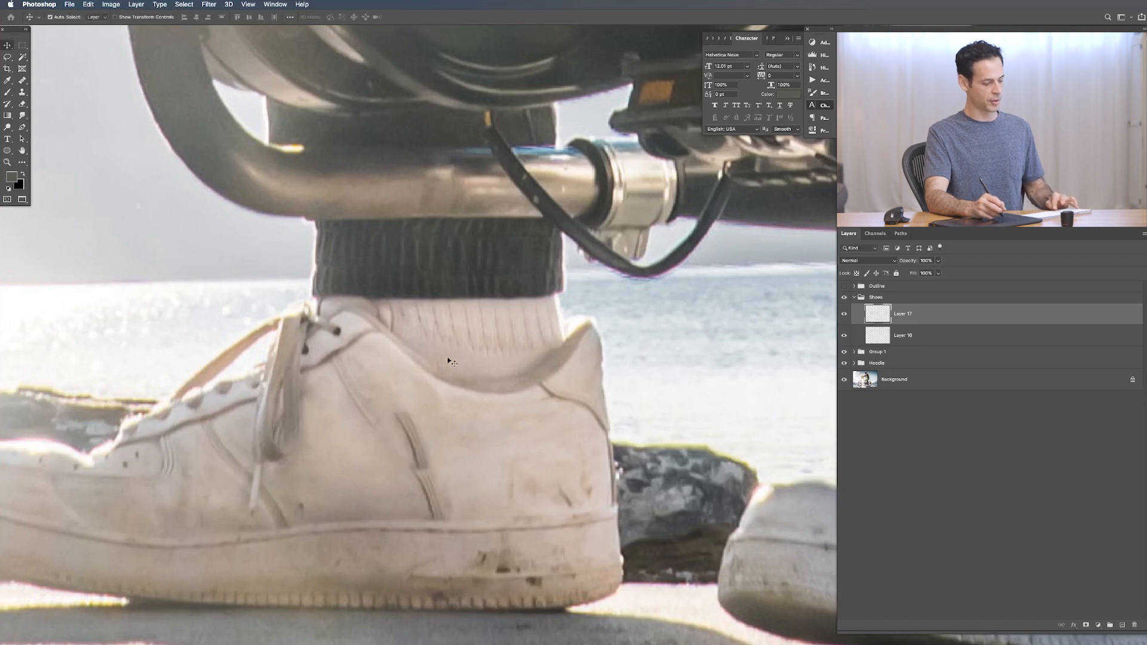
Rotate the cloned seam piece about 18° counterclockwise and warp it to join the upper and lower seam lines.
{"action": "mouse_move", "coordinate": [419, 461]}
{"action": "left_mouse_down"}
{"action": "mouse_move", "coordinate": [452, 458]}
{"action": "mouse_move", "coordinate": [471, 427]}
{"action": "mouse_move", "coordinate": [459, 420]}
{"action": "left_mouse_up"}
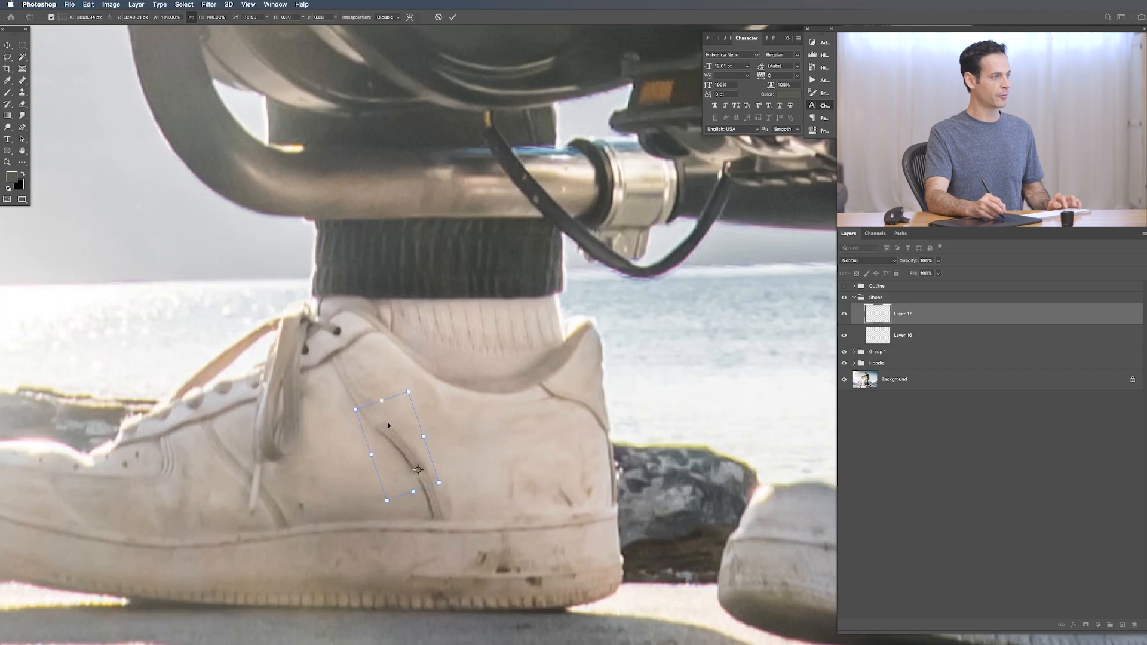
{"action": "right_click", "coordinate": [391, 429]}
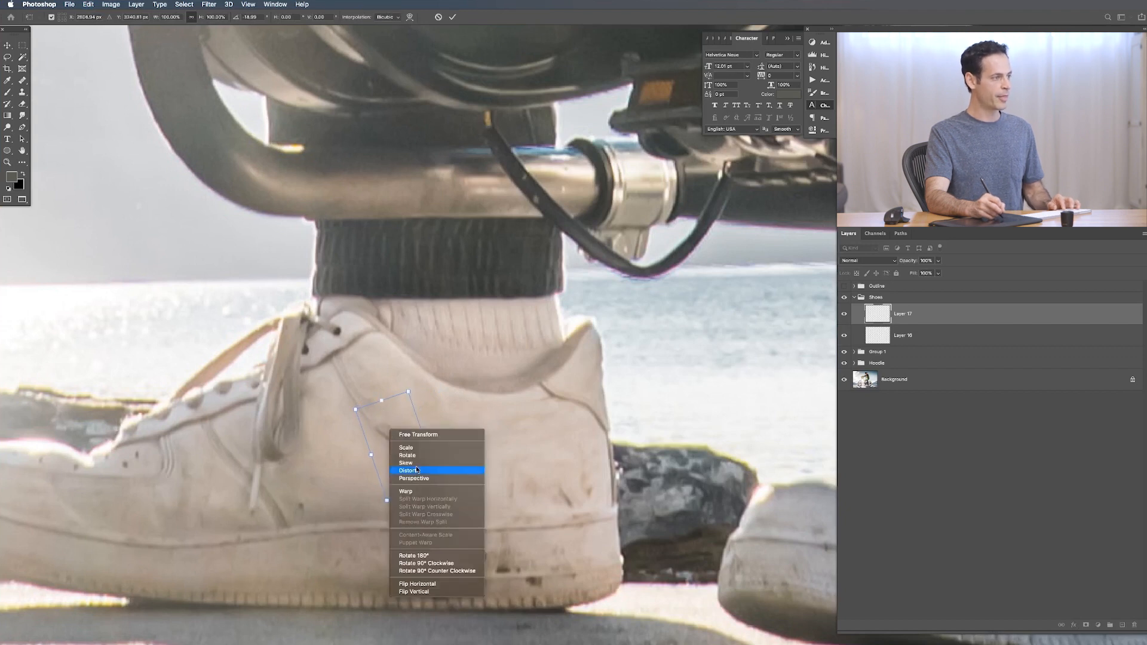
{"action": "left_click", "coordinate": [411, 494]}
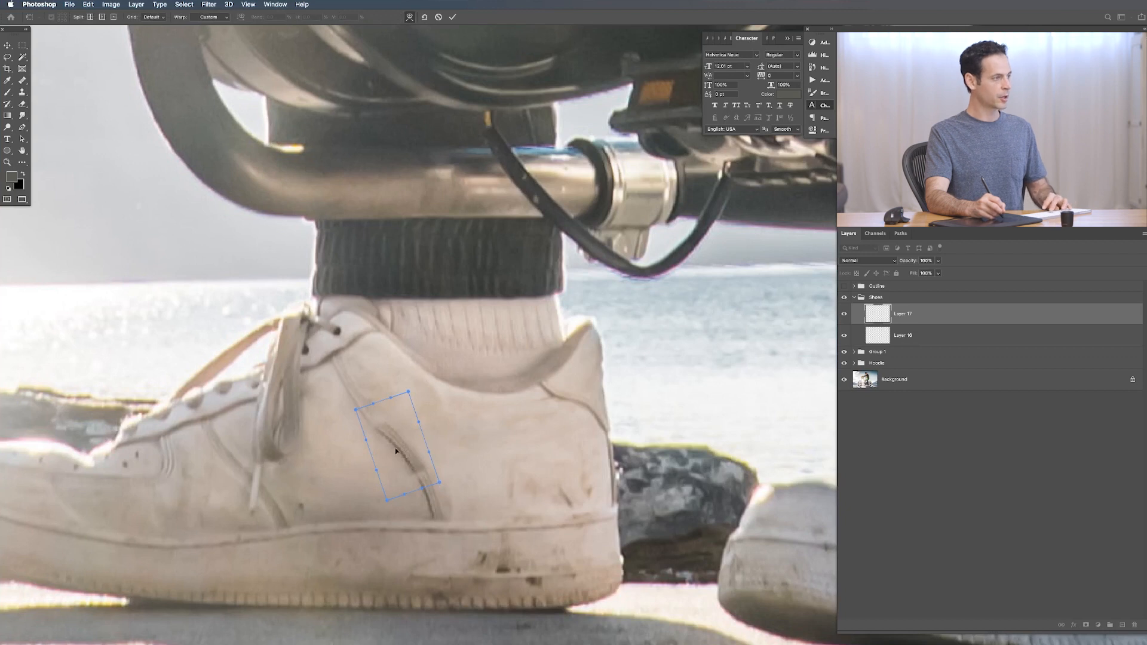
{"action": "key", "text": "super+h"}
{"action": "left_click_drag", "start_coordinate": [391, 428], "coordinate": [374, 414]}
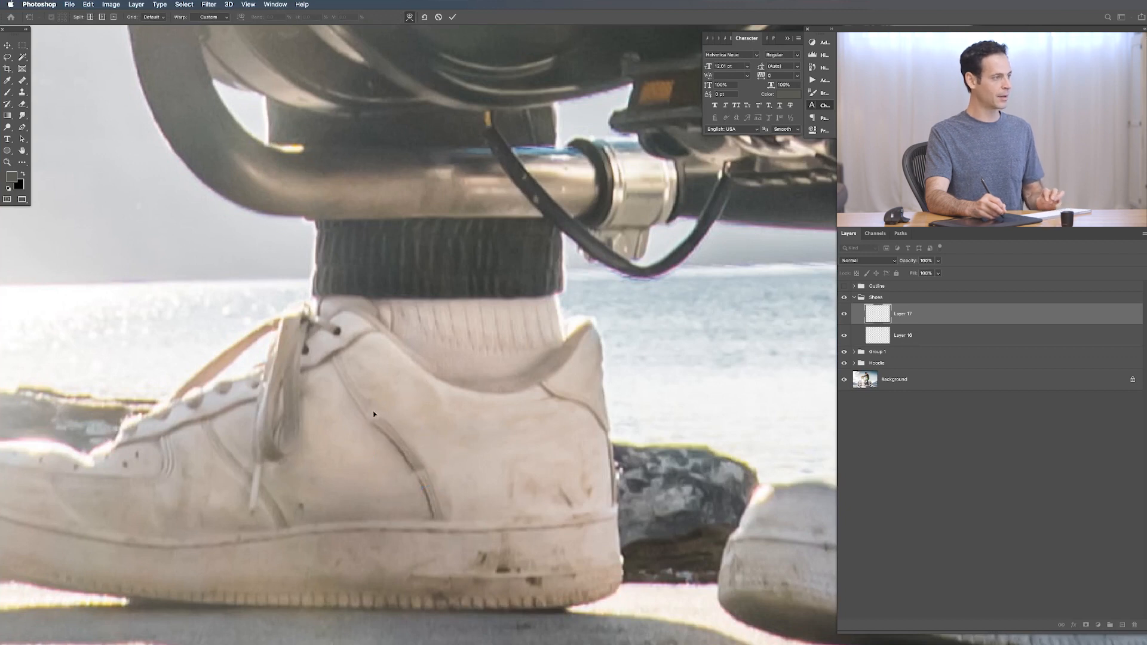
{"action": "left_click_drag", "start_coordinate": [426, 486], "coordinate": [428, 492]}
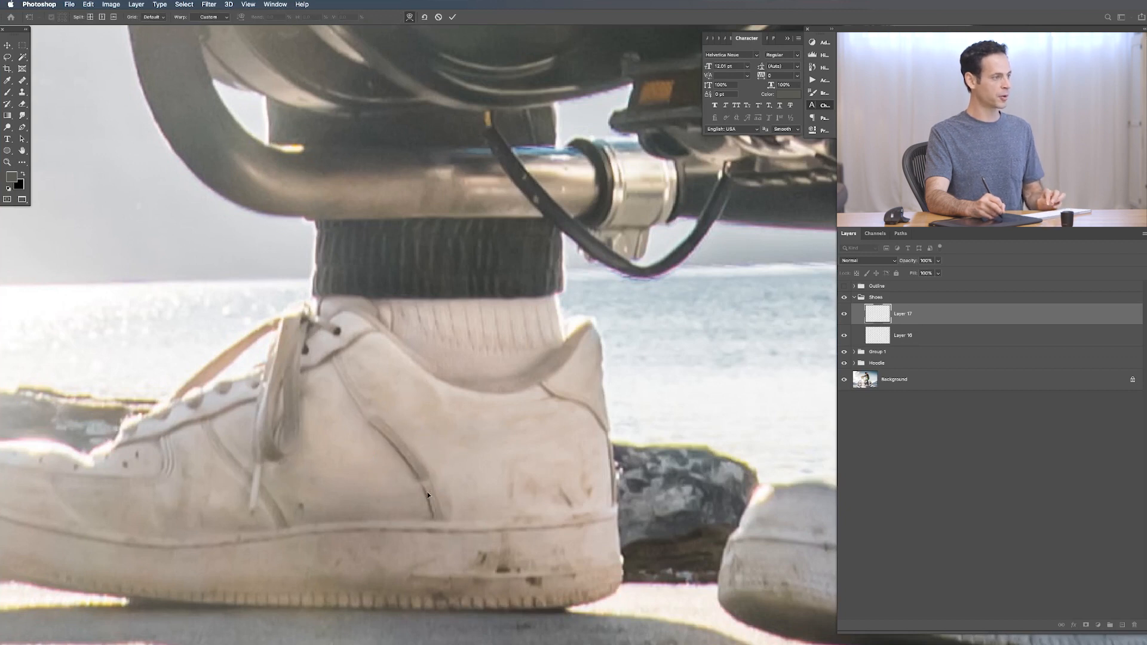
{"action": "left_click_drag", "start_coordinate": [358, 407], "coordinate": [357, 406]}
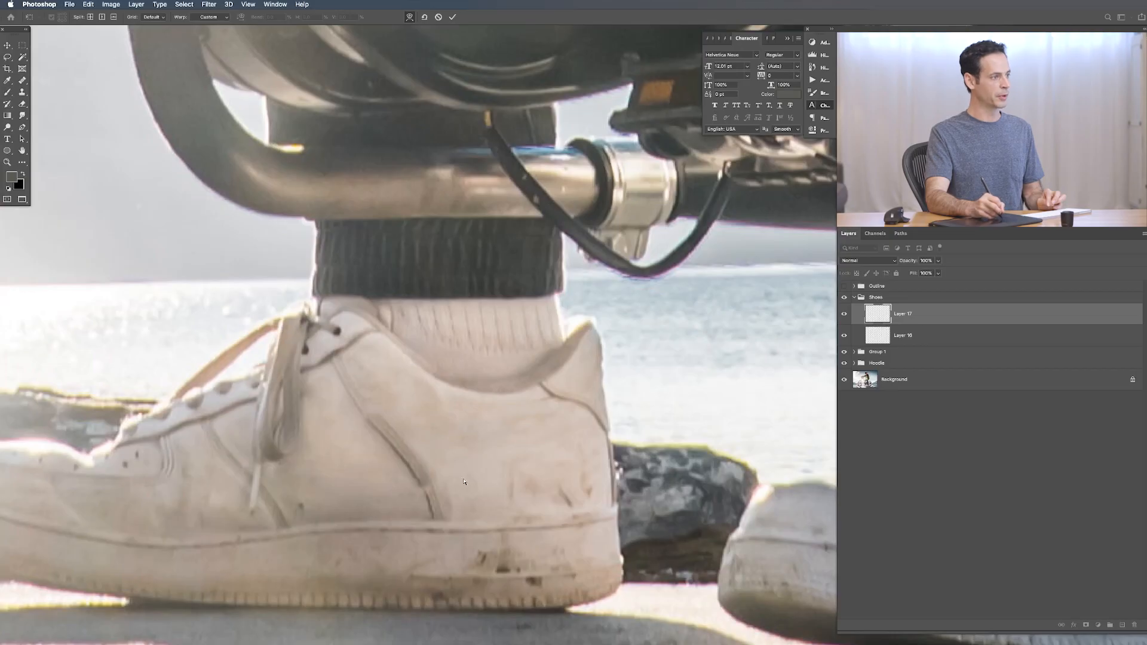
{"action": "key", "text": "Return"}
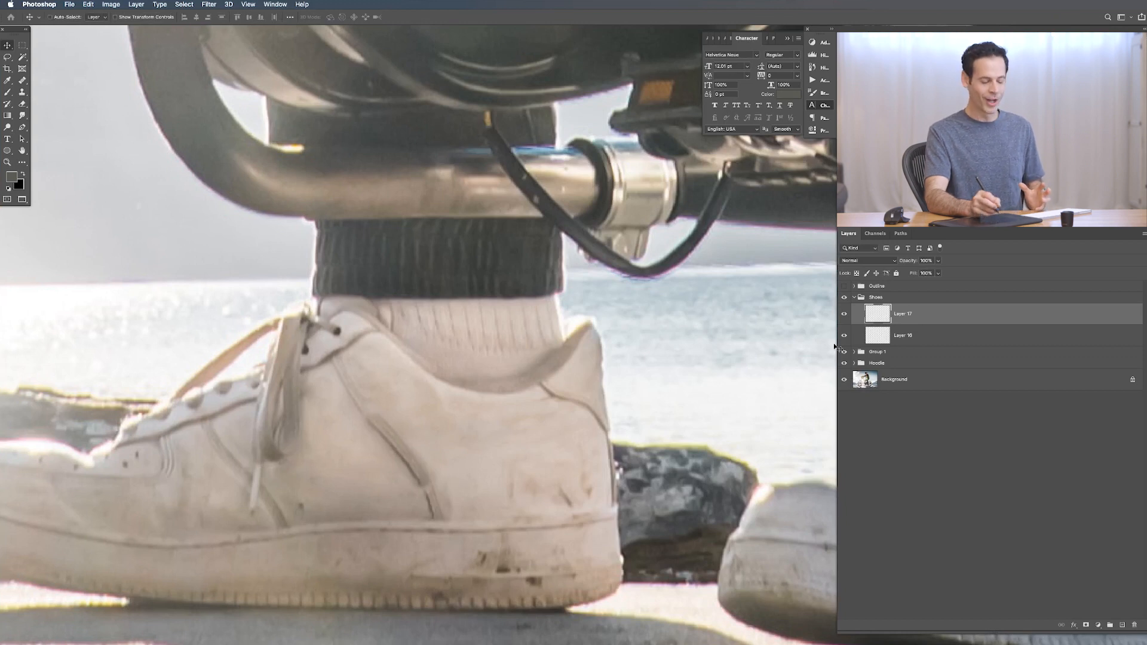
Add a layer mask to the seam piece's layer and ready the Brush with black paint.
{"action": "key", "text": "shift+alt+super+m"}
{"action": "key", "text": "b"}
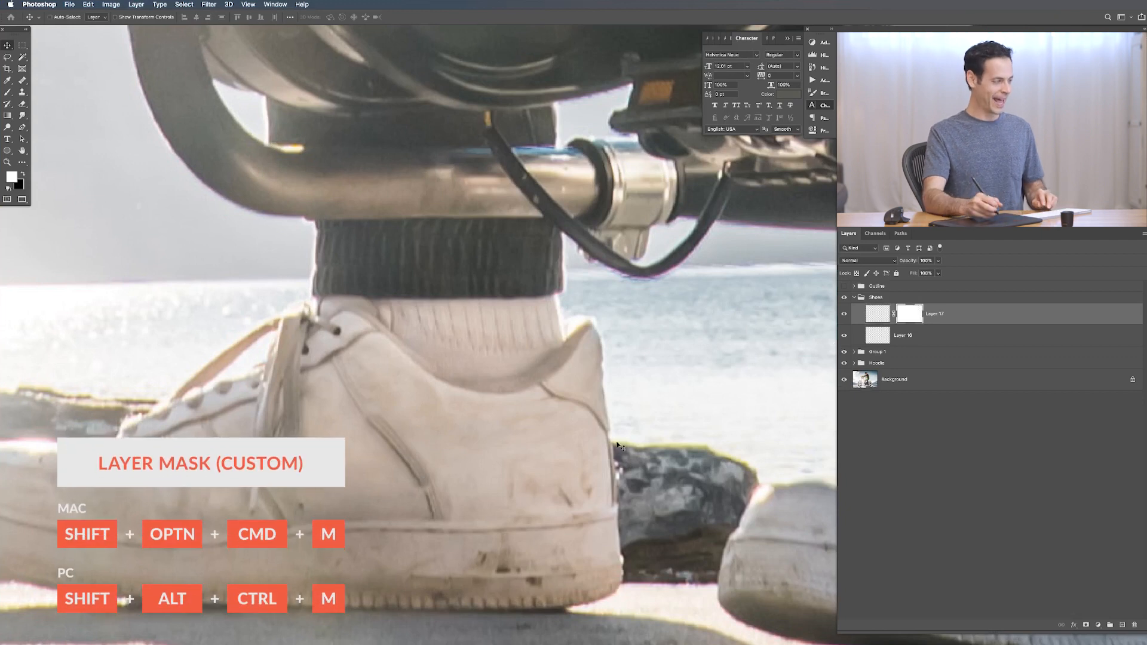
{"action": "key", "text": "x"}
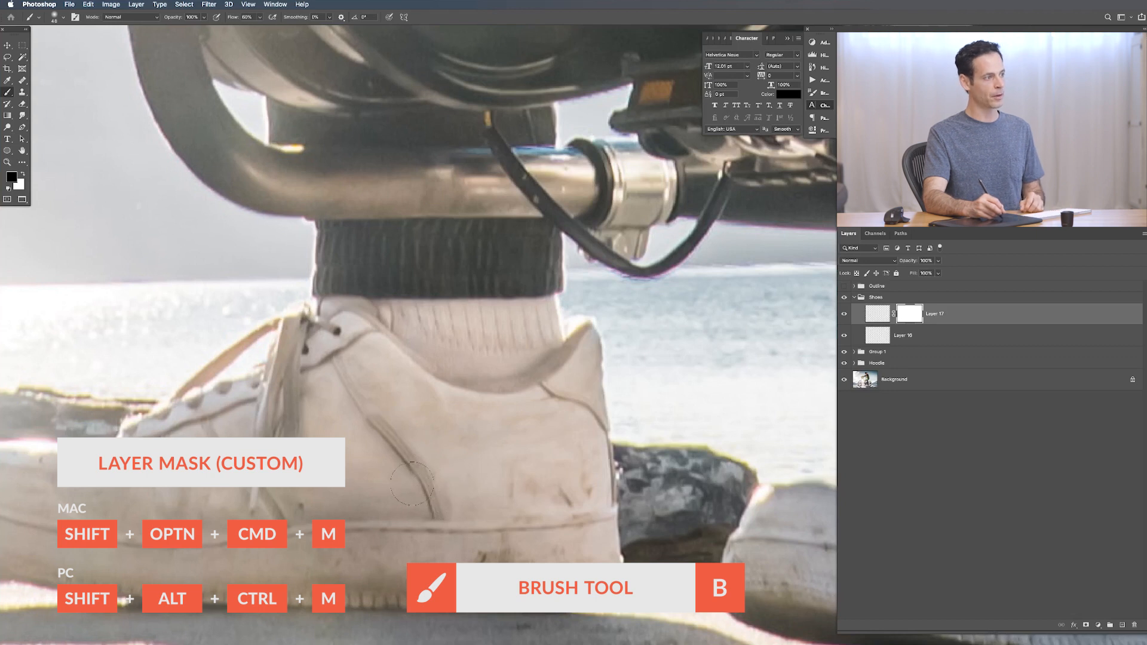
Warp the cloned seam piece slightly so its lower end meets the shoe's remaining seam, and ready the Brush for its mask.
{"action": "key", "text": "super+t"}
{"action": "right_click", "coordinate": [410, 471]}
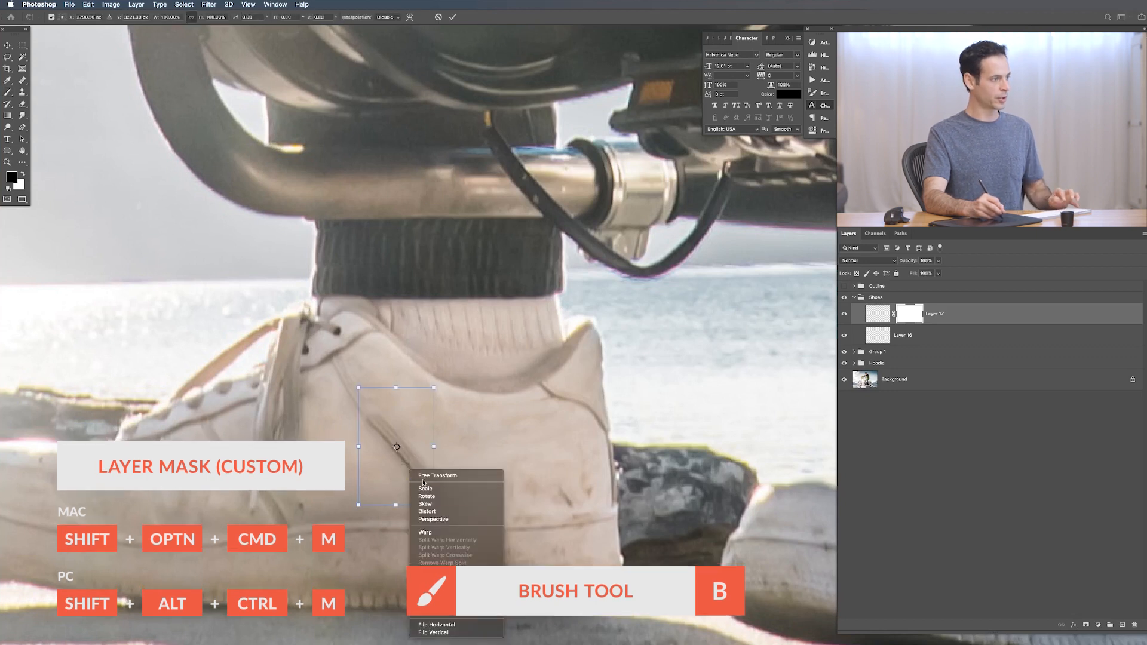
{"action": "left_click", "coordinate": [437, 531]}
{"action": "left_click_drag", "start_coordinate": [418, 489], "coordinate": [421, 491]}
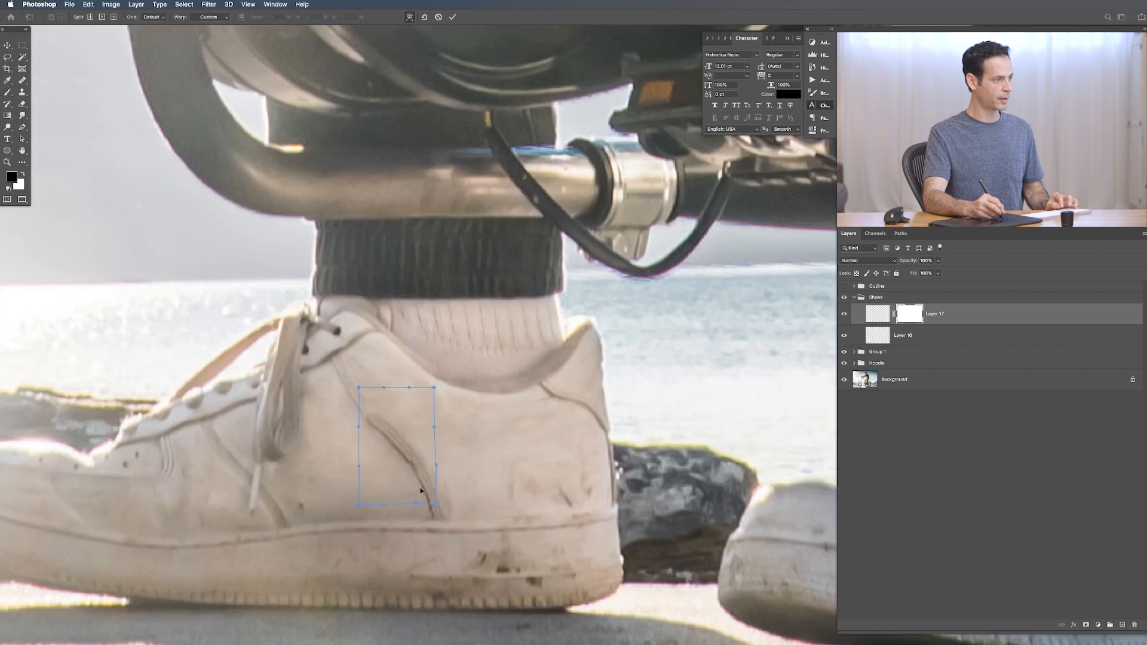
{"action": "key", "text": "Return"}
{"action": "key", "text": "b"}
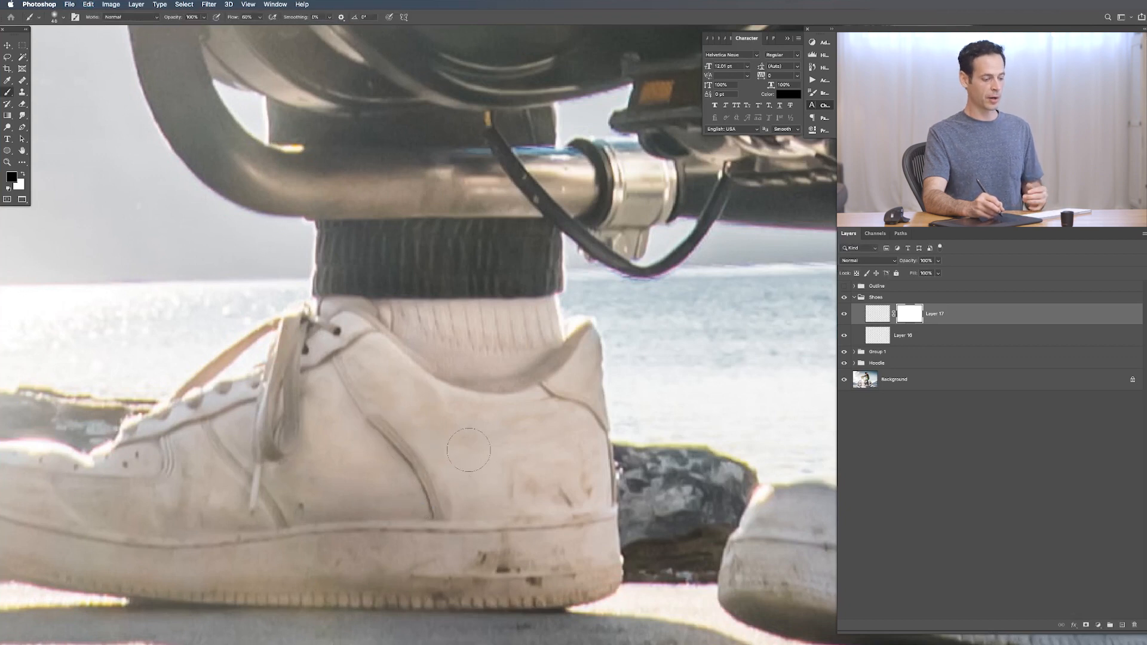
Add a Curves adjustment clipped to the seam piece's layer and lighten it with a point at input 112, output 128.
{"action": "left_click", "coordinate": [1101, 626]}
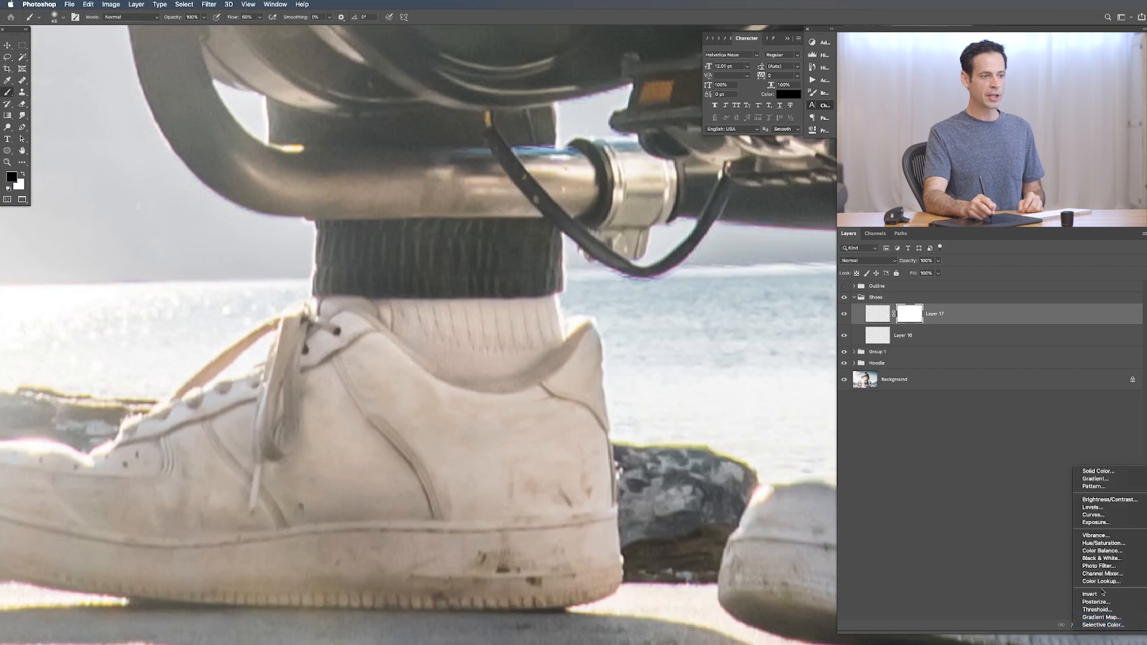
{"action": "left_click", "coordinate": [1104, 517]}
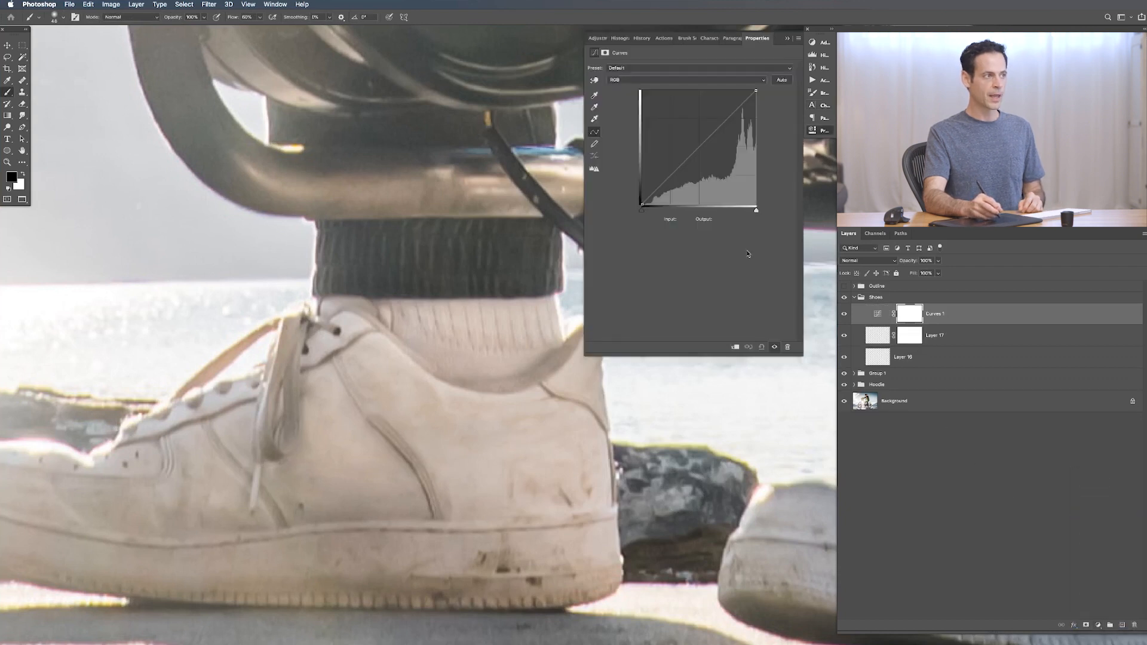
{"action": "mouse_move", "coordinate": [687, 159]}
{"action": "left_mouse_down"}
{"action": "mouse_move", "coordinate": [689, 132]}
{"action": "mouse_move", "coordinate": [712, 153]}
{"action": "mouse_move", "coordinate": [699, 141]}
{"action": "mouse_move", "coordinate": [707, 163]}
{"action": "left_mouse_up"}
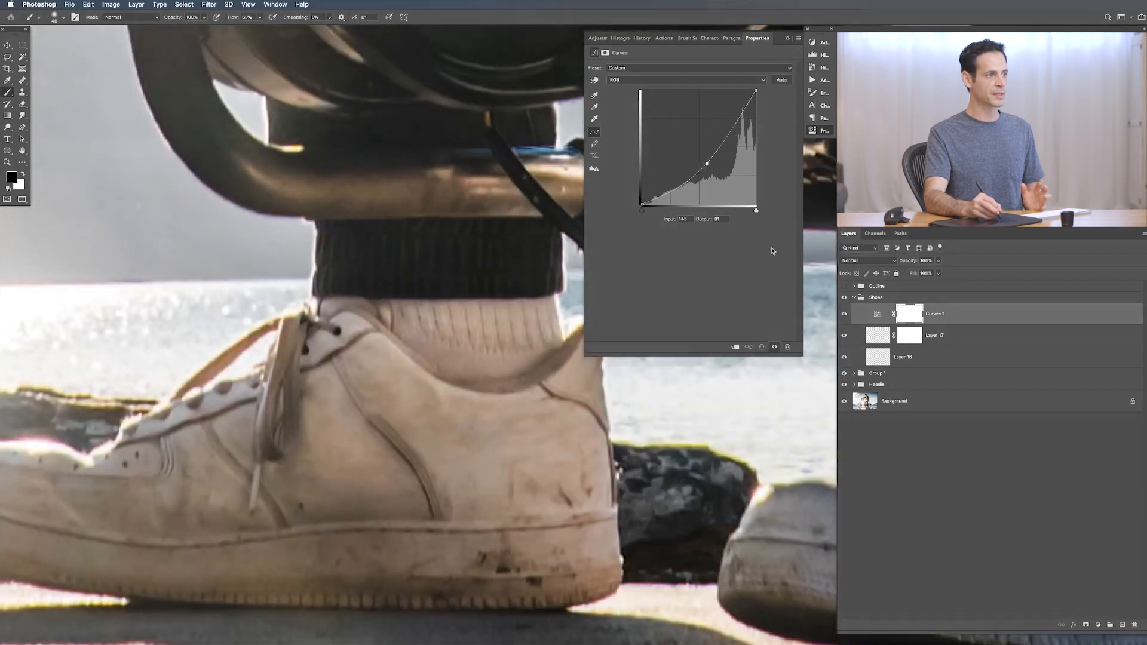
{"action": "left_click", "coordinate": [735, 347]}
{"action": "mouse_move", "coordinate": [708, 163]}
{"action": "left_mouse_down"}
{"action": "mouse_move", "coordinate": [697, 150]}
{"action": "mouse_move", "coordinate": [726, 113]}
{"action": "mouse_move", "coordinate": [692, 150]}
{"action": "left_mouse_up"}
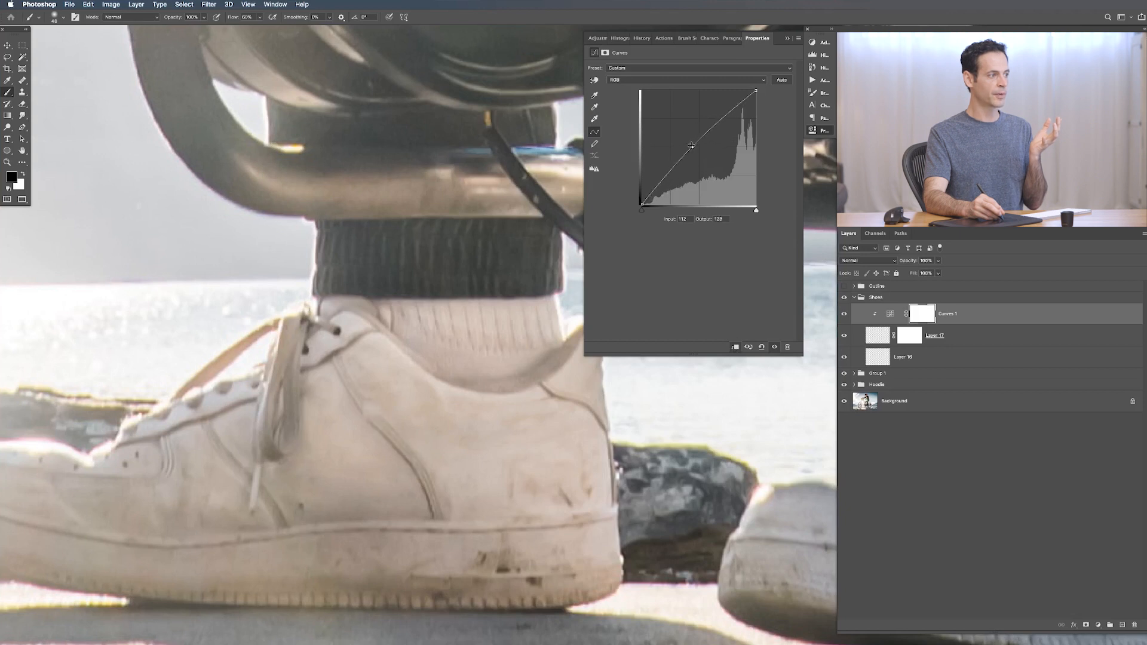
Invert the Curves mask and blend the seam piece into the shoe by painting on the seam layer's mask and the Curves mask.
{"action": "key", "text": "super+i"}
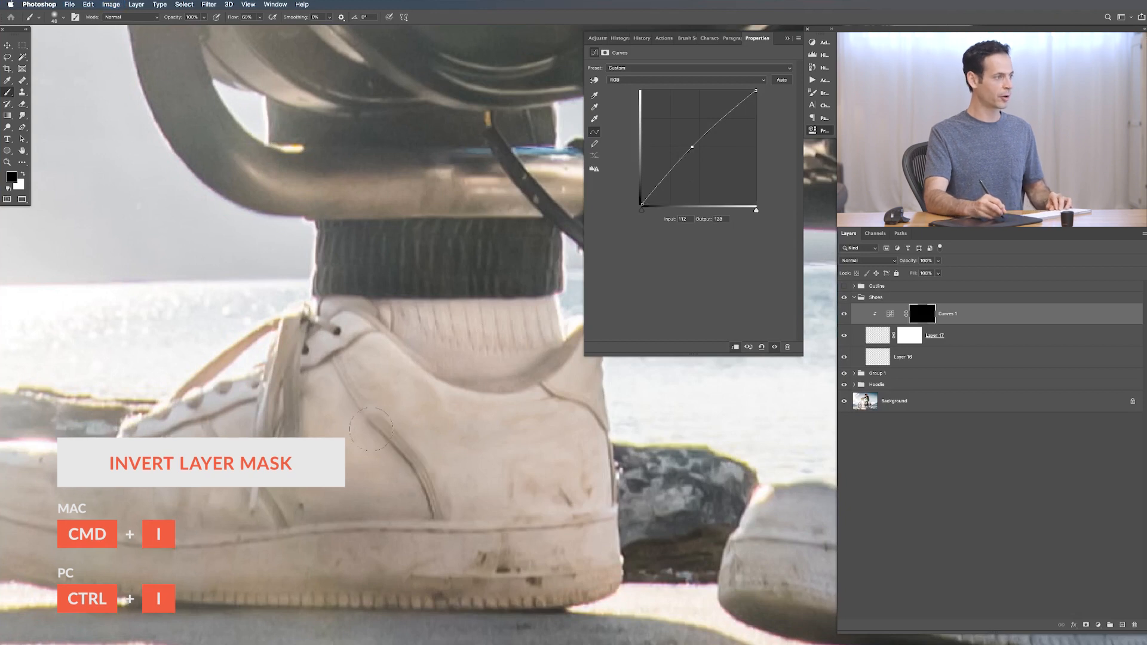
{"action": "key", "text": "x"}
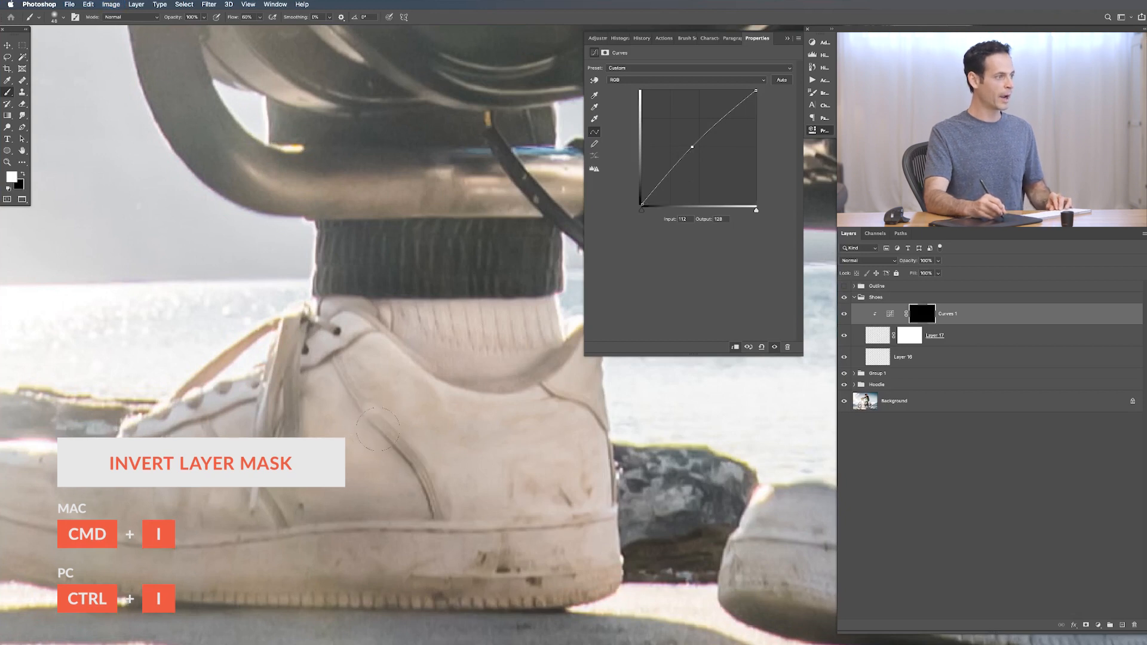
{"action": "left_click", "coordinate": [909, 335]}
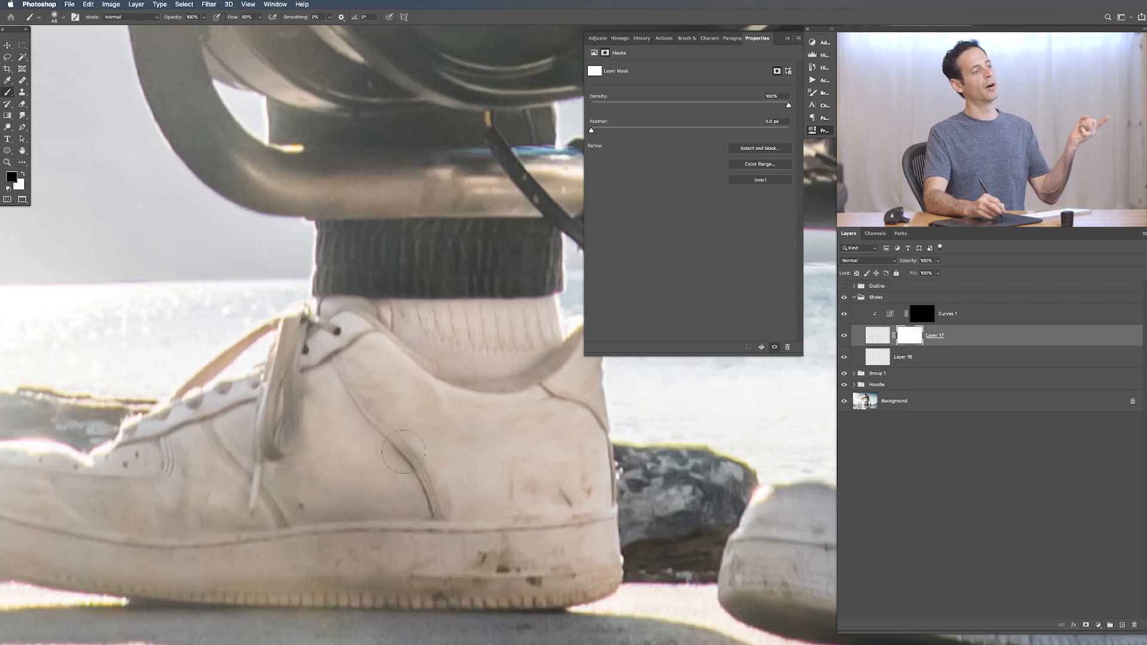
{"action": "left_click", "coordinate": [922, 313]}
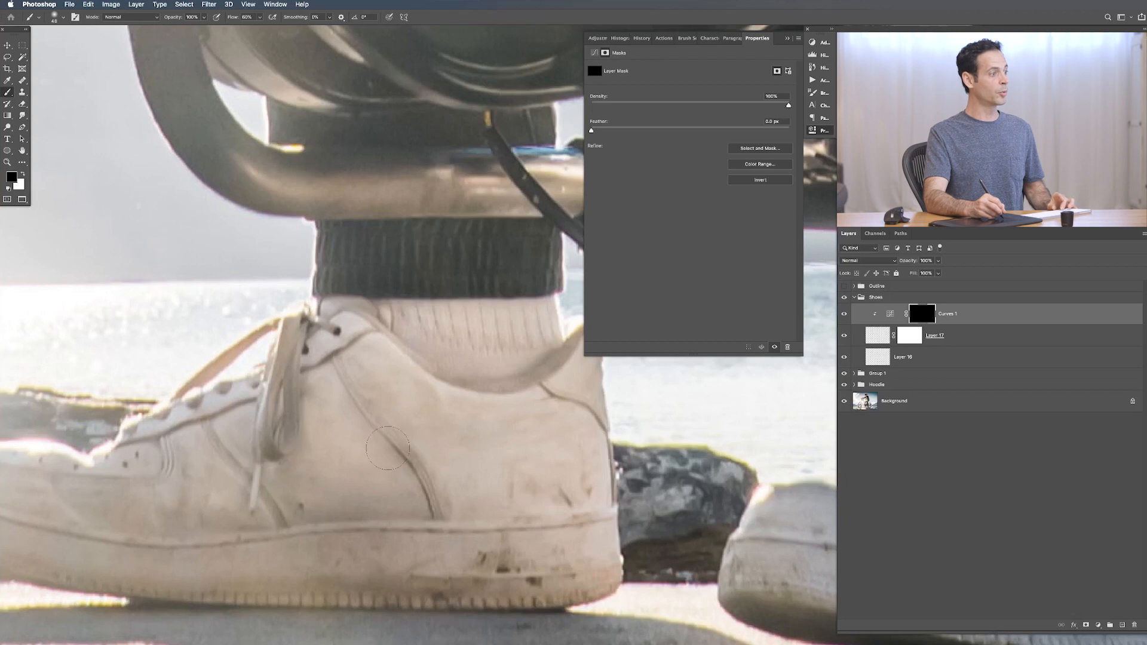
{"action": "key", "text": "x"}
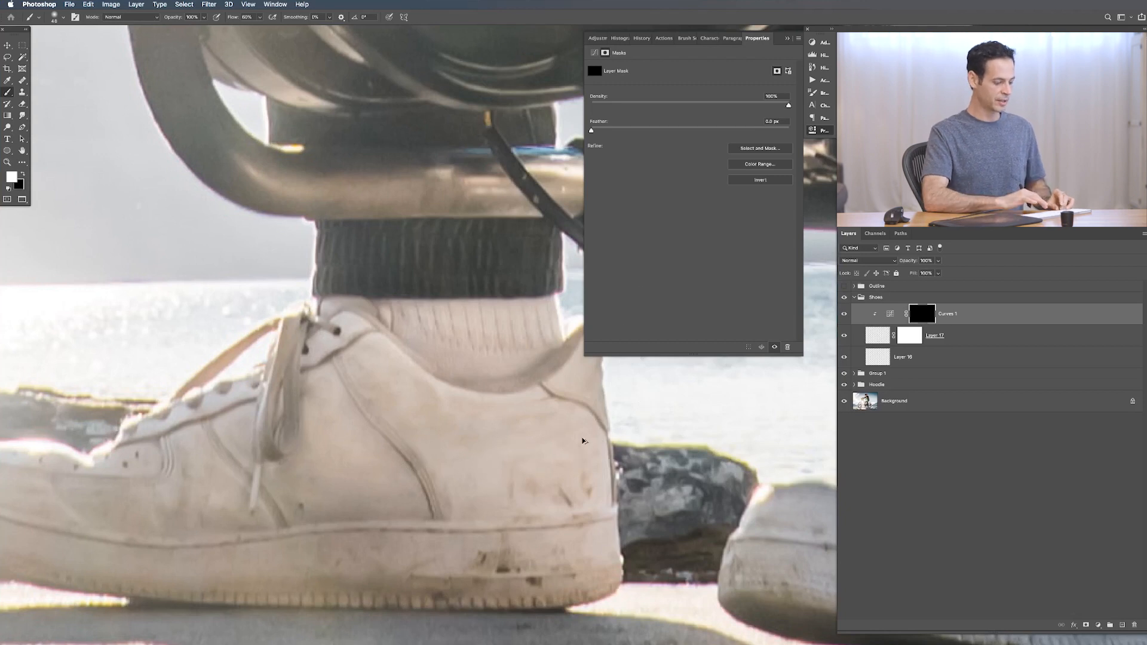
On a new layer, use the Clone Stamp to clean up the shoe surface around the rebuilt seam.
{"action": "key", "text": "super+shift+alt+n"}
{"action": "key", "text": "s"}
{"action": "left_click_drag", "start_coordinate": [417, 426], "coordinate": [390, 423]}
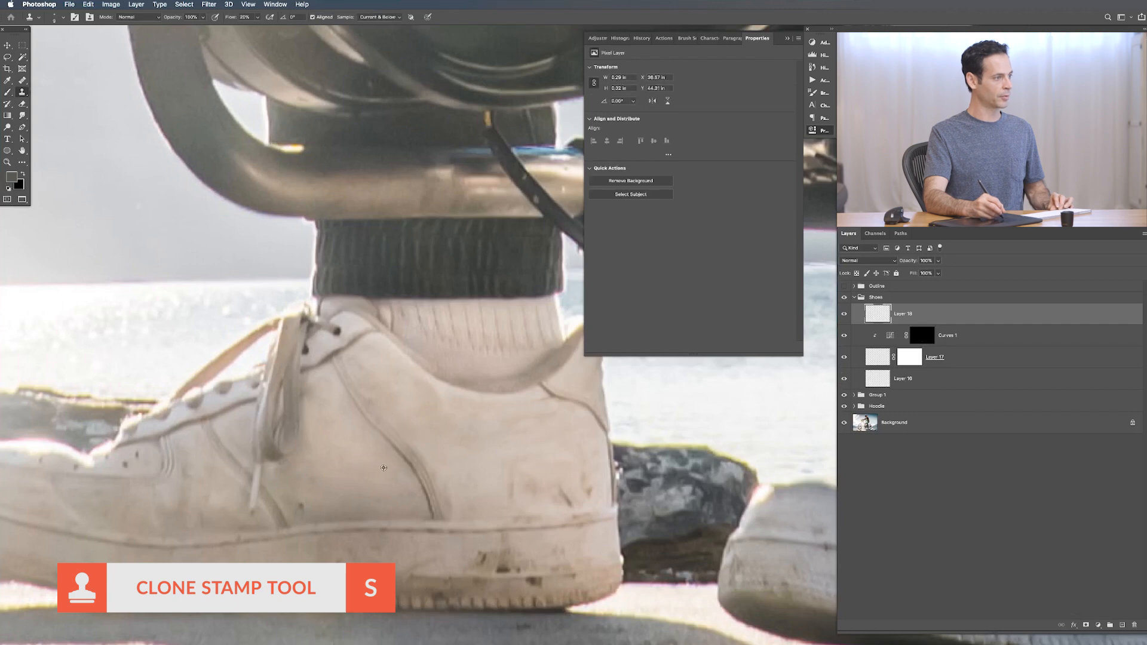
On a new layer, remove the logo from the side and heel of the other shoe with the Spot Healing Brush.
{"action": "scroll", "coordinate": [389, 469], "scroll_direction": "down", "scroll_amount": 5}
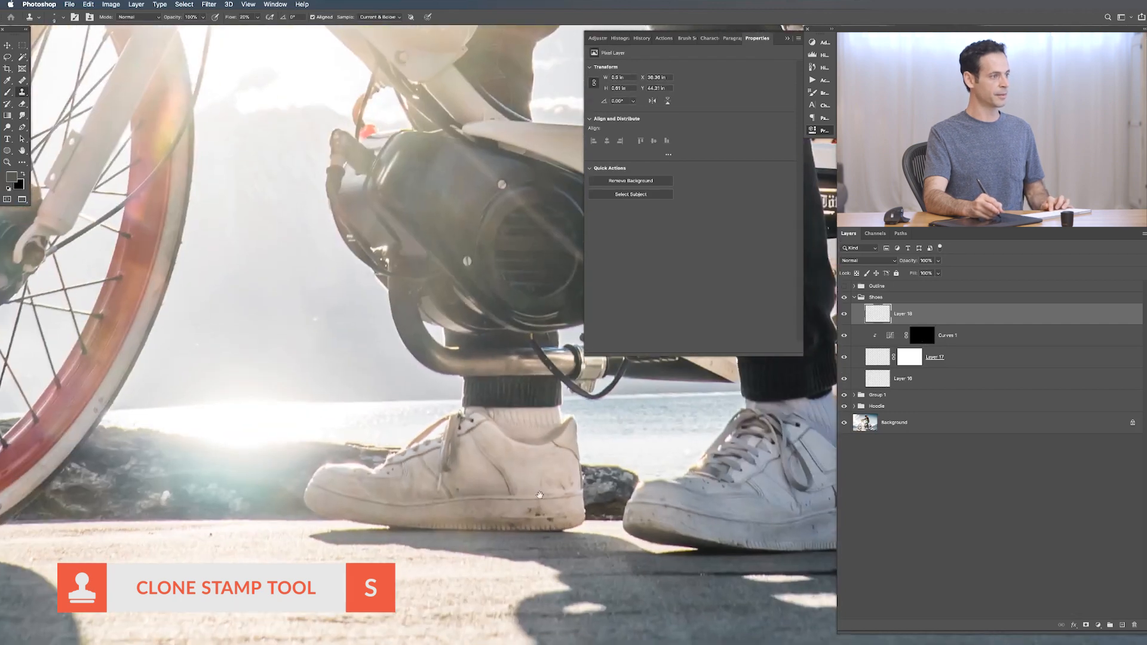
{"action": "left_click_drag", "start_coordinate": [638, 508], "coordinate": [378, 489]}
{"action": "left_click_drag", "start_coordinate": [576, 476], "coordinate": [625, 472]}
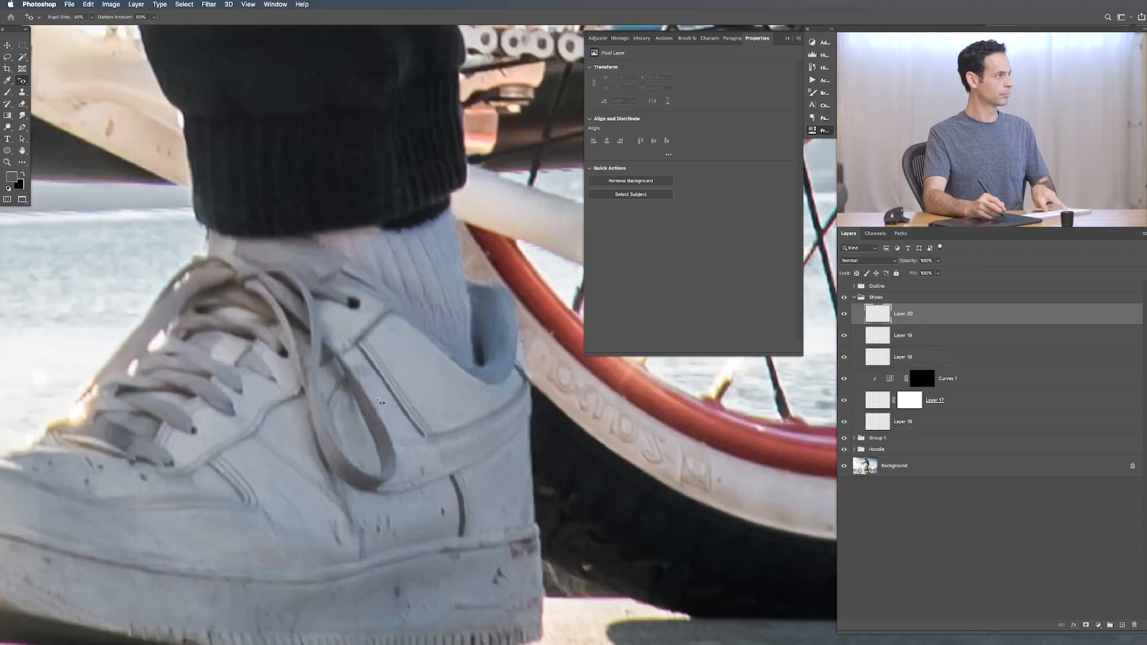
{"action": "key", "text": "shift+j"}
{"action": "left_click_drag", "start_coordinate": [524, 390], "coordinate": [438, 445]}
{"action": "left_click_drag", "start_coordinate": [460, 473], "coordinate": [511, 445]}
{"action": "left_click_drag", "start_coordinate": [519, 400], "coordinate": [398, 493]}
{"action": "left_click_drag", "start_coordinate": [447, 459], "coordinate": [452, 476]}
{"action": "left_click_drag", "start_coordinate": [335, 386], "coordinate": [349, 421]}
{"action": "left_click", "coordinate": [357, 369]}
{"action": "left_click", "coordinate": [352, 404]}
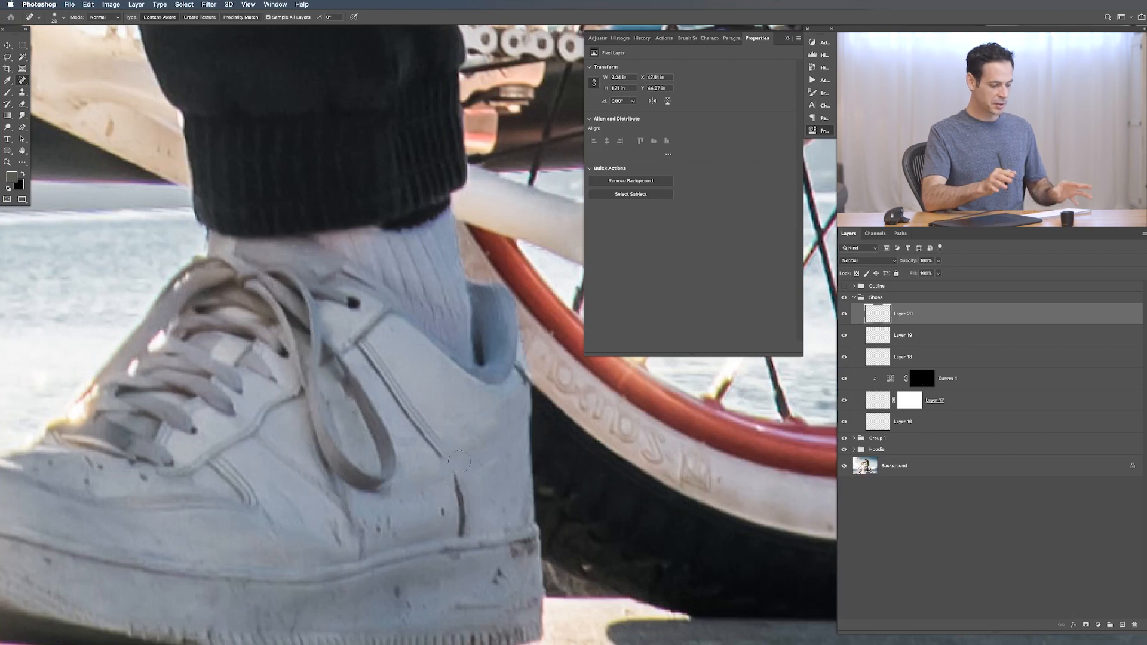
On new layers, clone-clean the second shoe's side below the laces and clone a piece of its stitched seam beside the gap.
{"action": "key", "text": "ctrl+shift+alt+n"}
{"action": "key", "text": "s"}
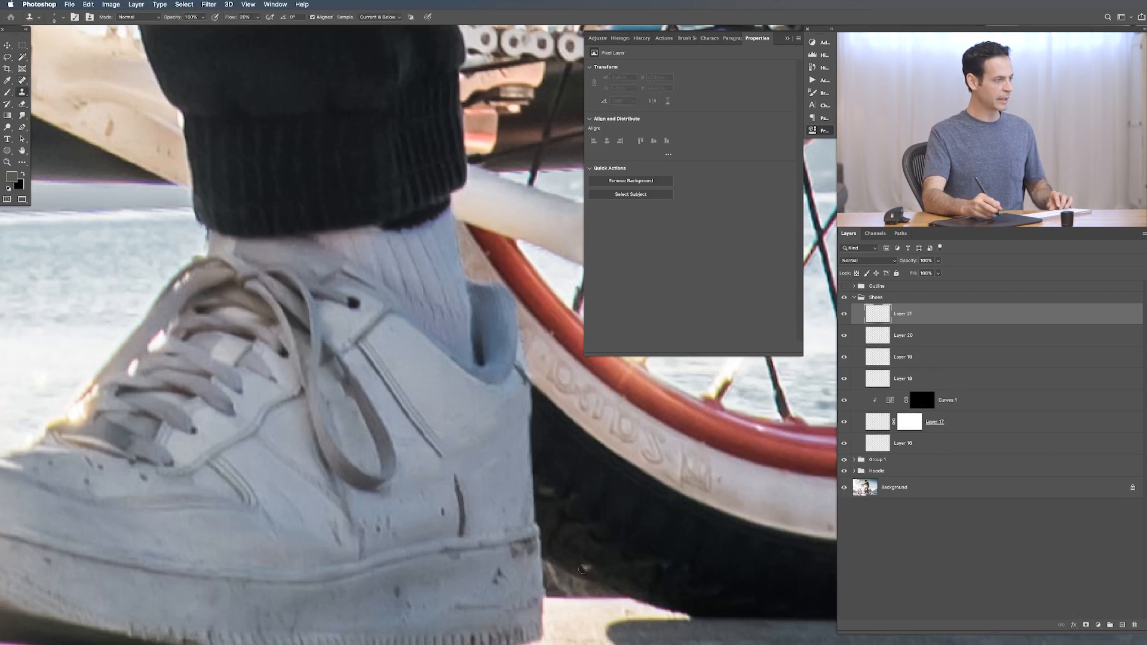
{"action": "left_click_drag", "start_coordinate": [401, 493], "coordinate": [405, 503]}
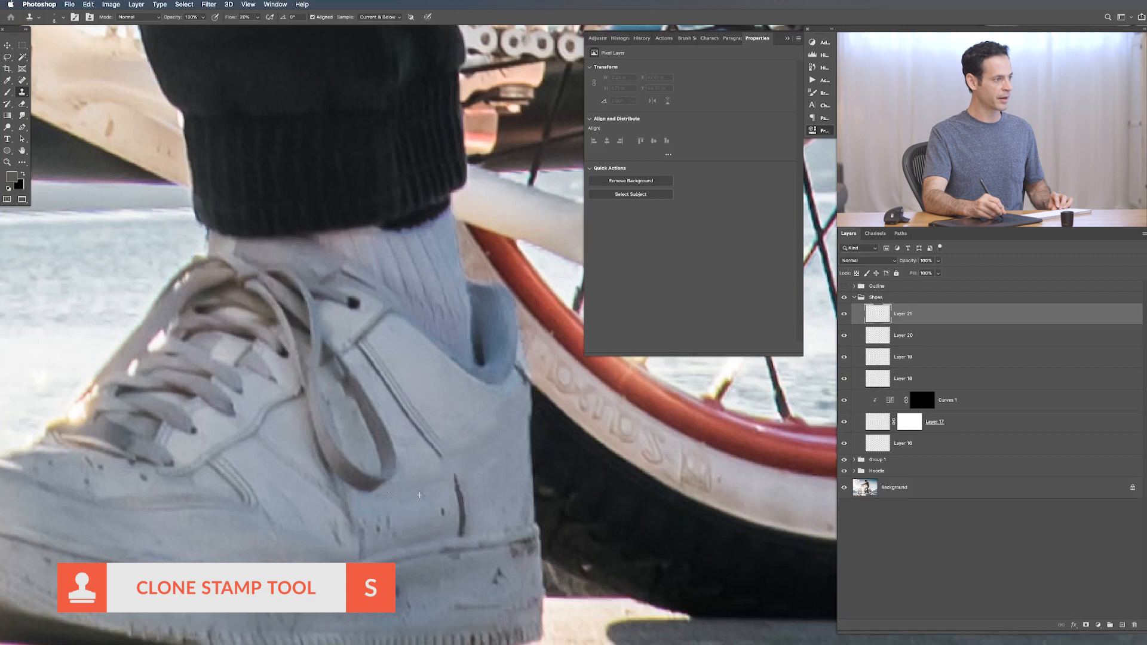
{"action": "key", "text": "super+shift+alt+n"}
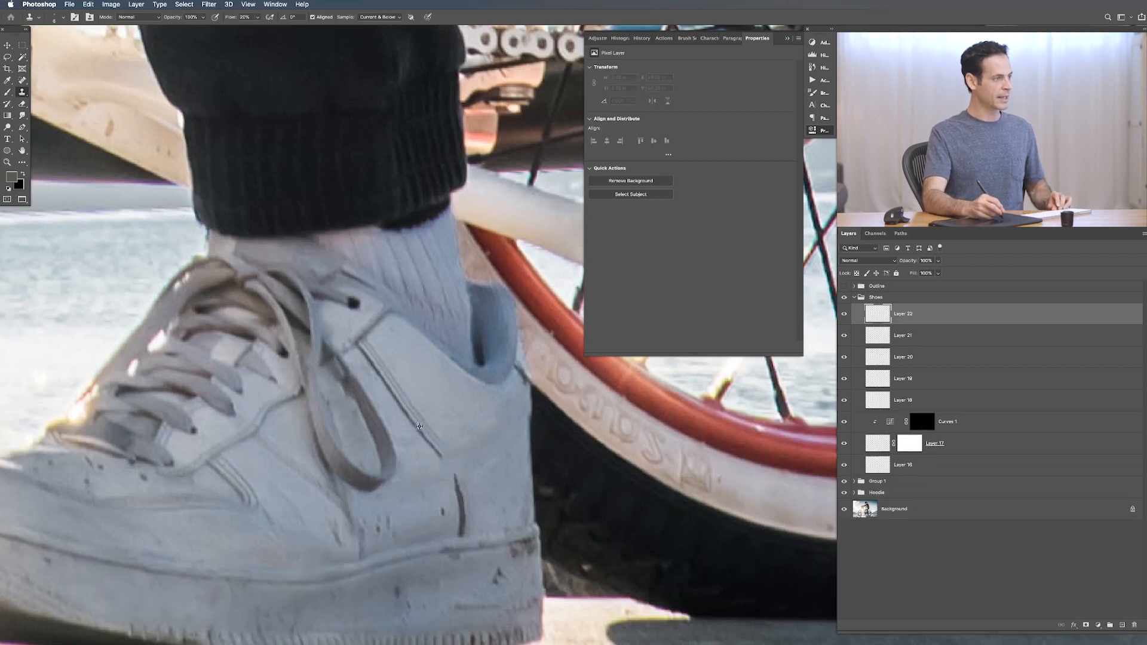
{"action": "left_click_drag", "start_coordinate": [416, 429], "coordinate": [423, 429]}
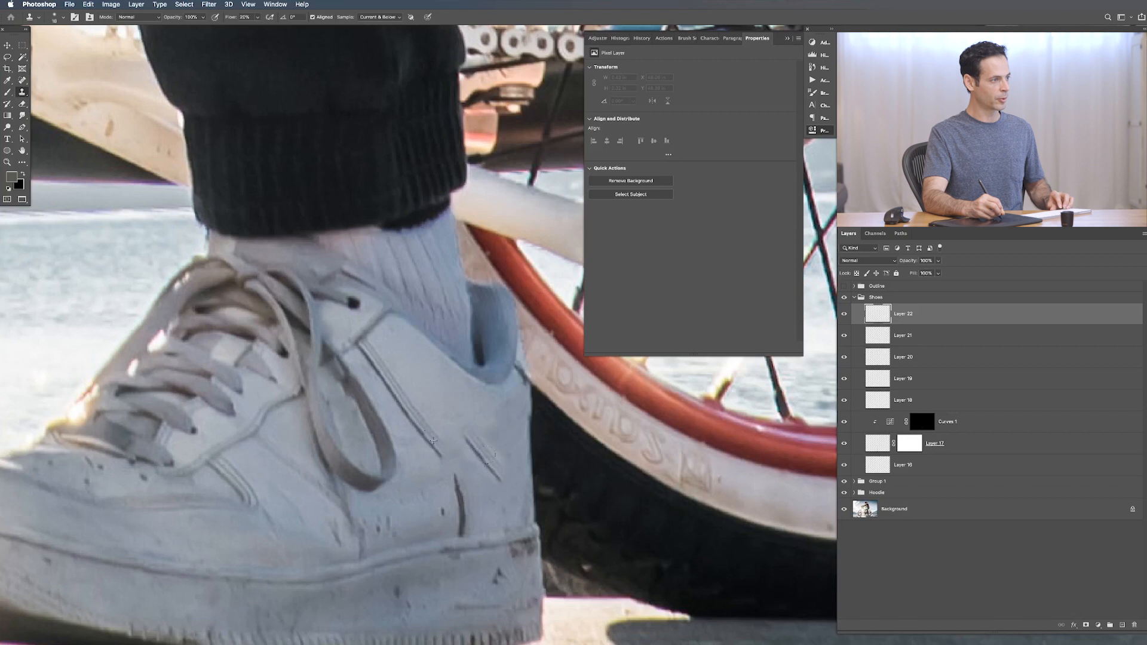
Move the cloned seam piece into the gap, skewing it horizontally about -4.4° and warping it to join the upper and lower seams.
{"action": "key", "text": "super+t"}
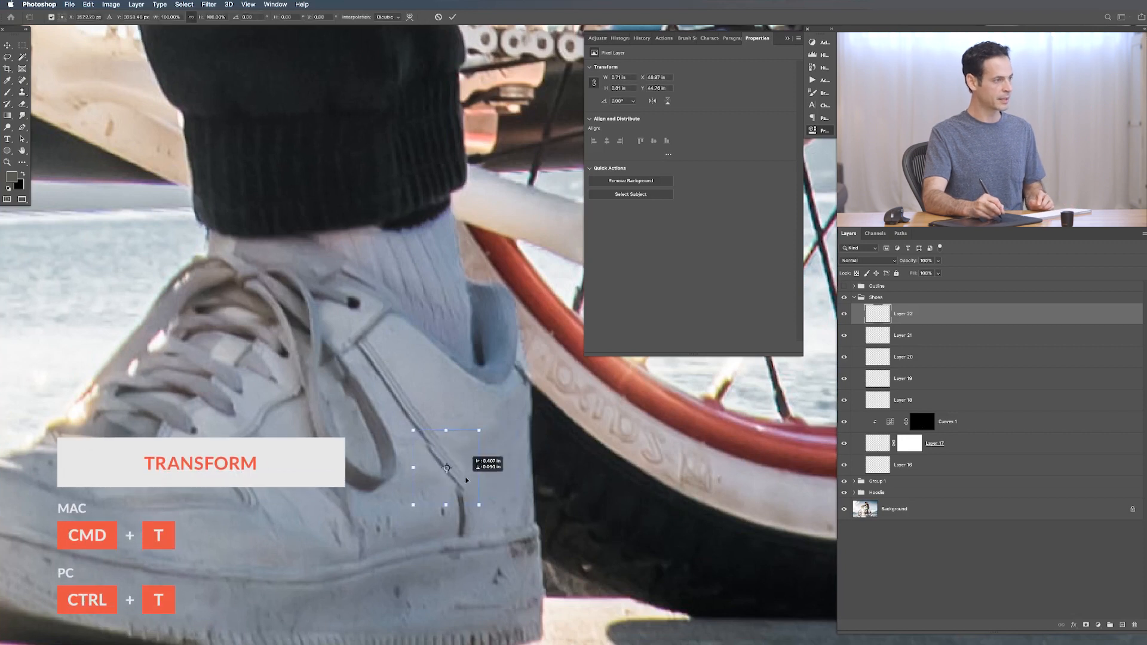
{"action": "left_click_drag", "start_coordinate": [466, 475], "coordinate": [440, 505]}
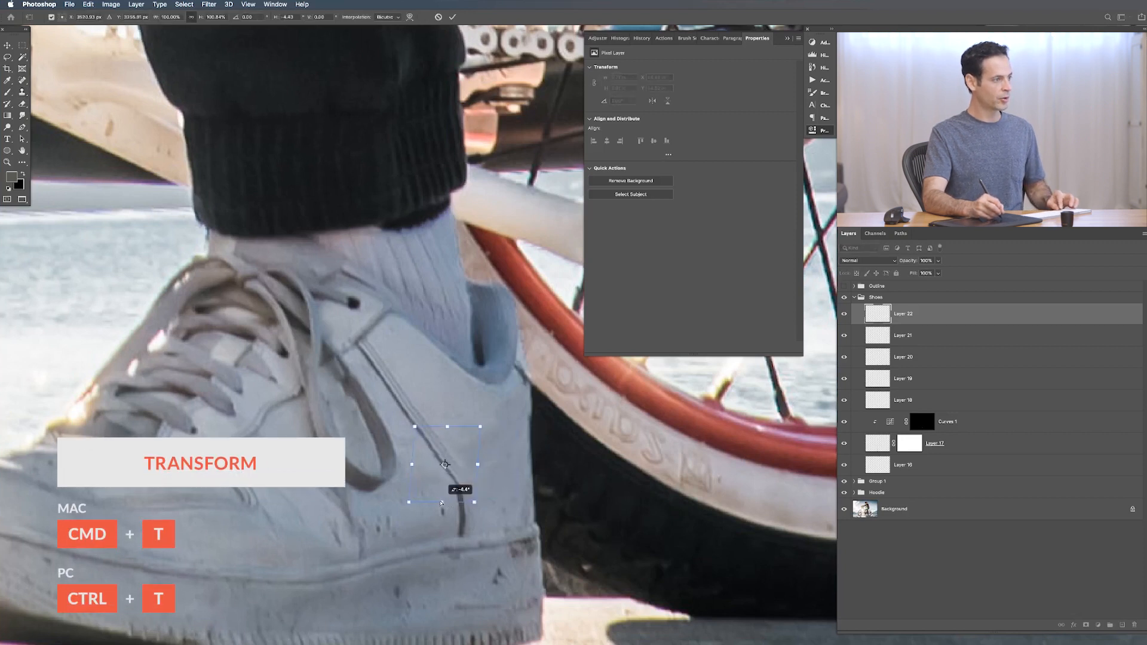
{"action": "right_click", "coordinate": [462, 478]}
{"action": "left_click", "coordinate": [478, 539]}
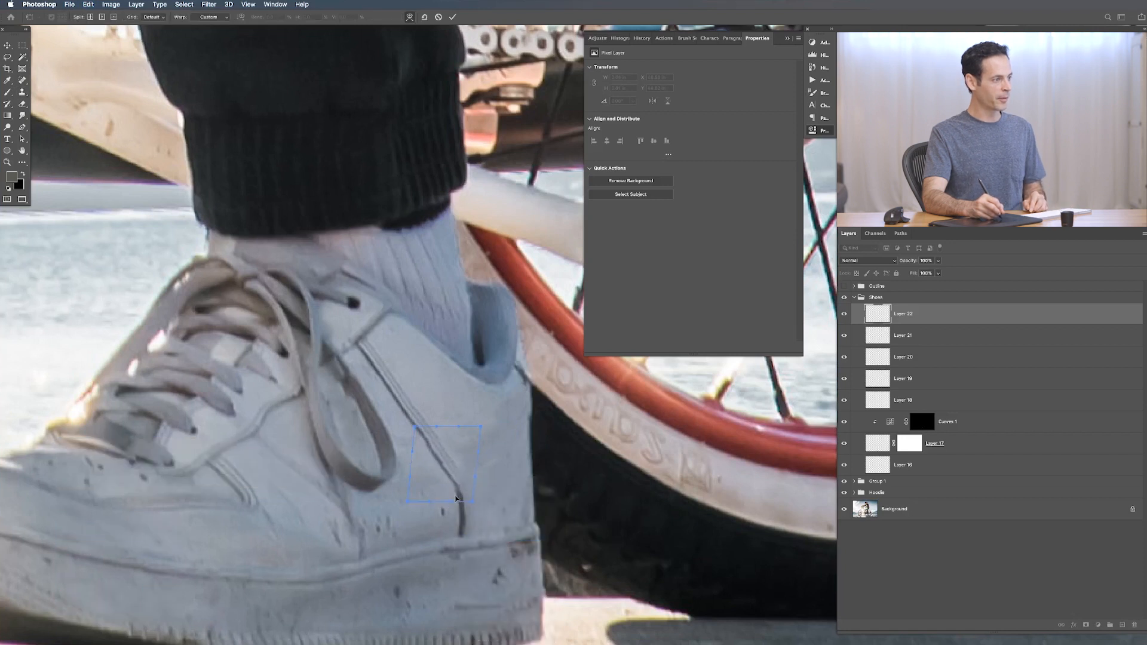
{"action": "left_click_drag", "start_coordinate": [454, 493], "coordinate": [465, 458]}
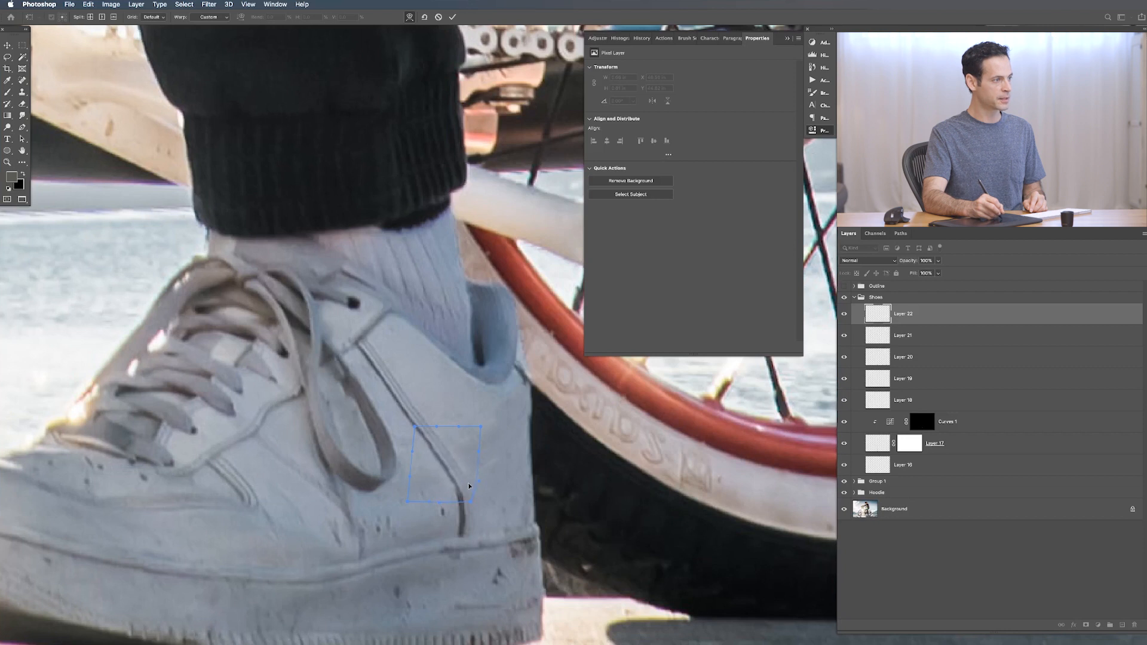
{"action": "key", "text": "Return"}
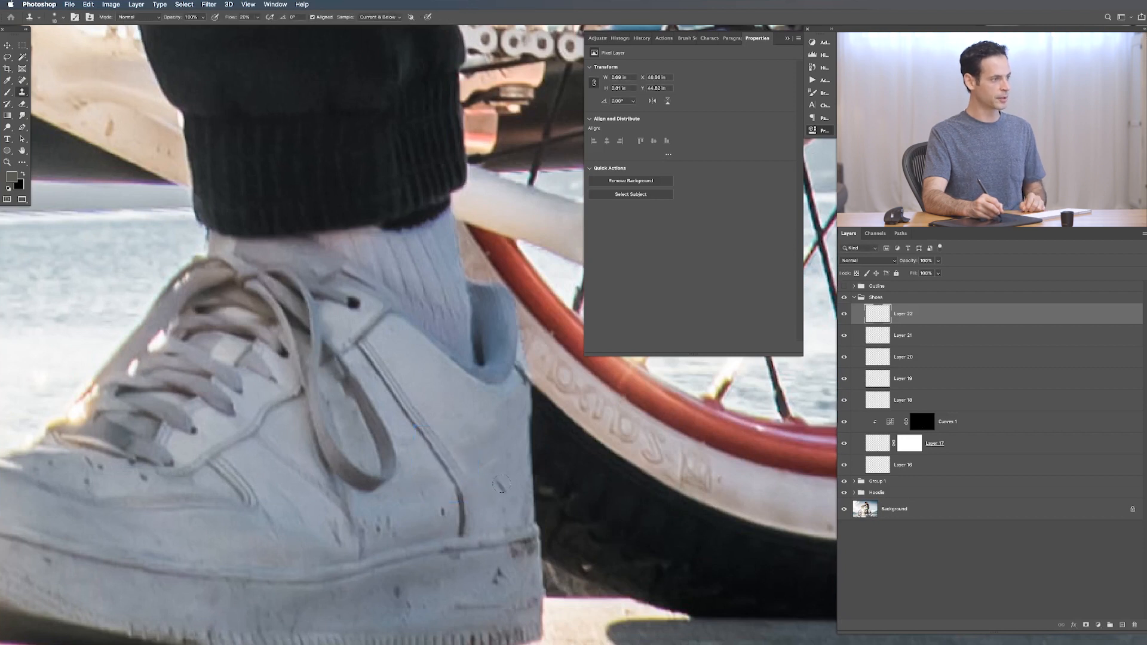
Add a layer mask to the second shoe's seam piece and brush over the joined seam on a new layer in a sampled gray.
{"action": "key", "text": "super+shift+m"}
{"action": "key", "text": "b"}
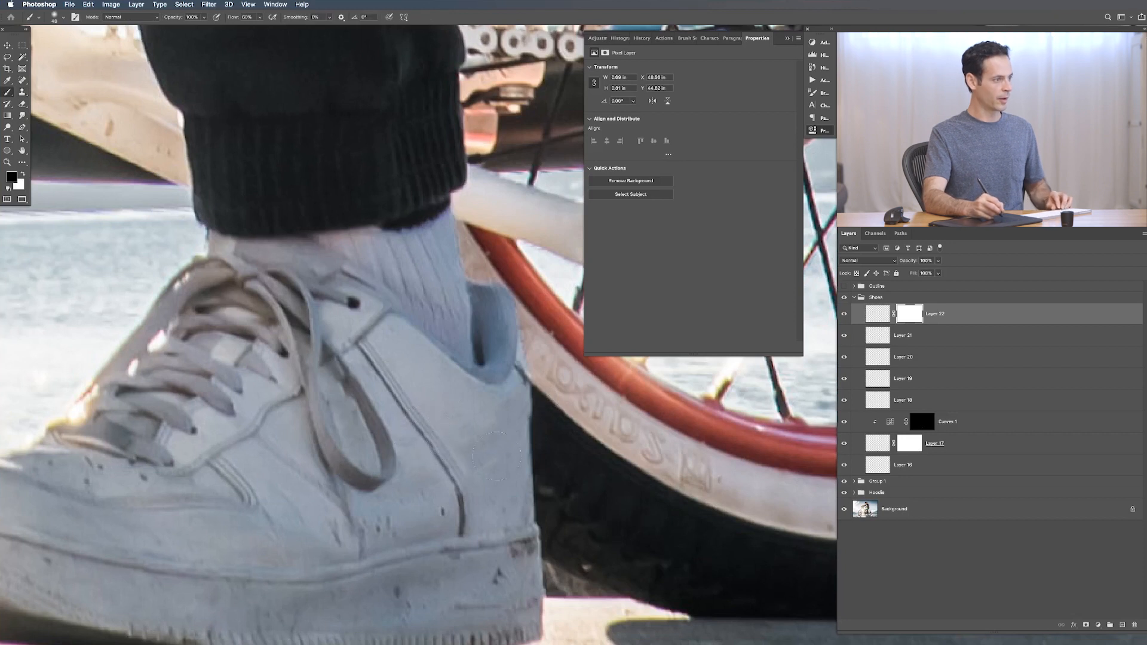
{"action": "key", "text": "alt+shift+super+n"}
{"action": "mouse_move", "coordinate": [459, 499]}
{"action": "left_mouse_down", "text": "ctrl+alt"}
{"action": "mouse_move", "coordinate": [436, 500]}
{"action": "mouse_move", "coordinate": [564, 523]}
{"action": "mouse_move", "coordinate": [692, 482]}
{"action": "mouse_move", "coordinate": [733, 445]}
{"action": "mouse_move", "coordinate": [663, 450]}
{"action": "mouse_move", "coordinate": [497, 409]}
{"action": "left_mouse_up", "text": "ctrl+alt"}
{"action": "key", "text": "r"}
{"action": "key", "text": "b"}
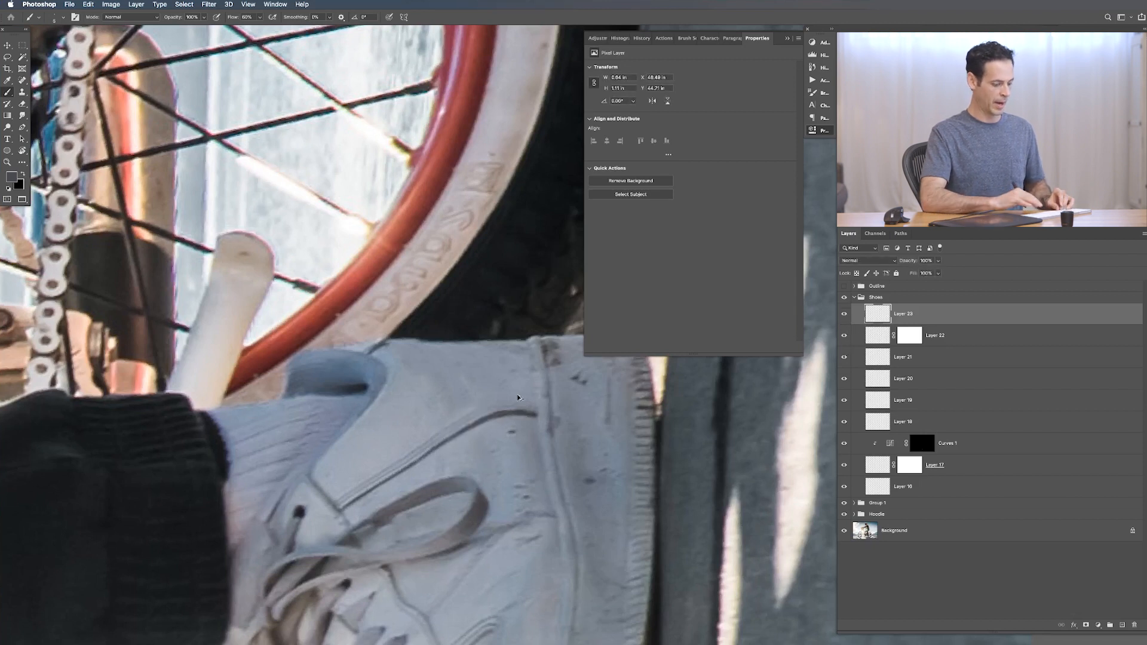
On another new layer, clone-clean the shoe surface around the second shoe's seam, restoring the canvas rotation to upright.
{"action": "key", "text": "super+shift+alt+n"}
{"action": "key", "text": "s"}
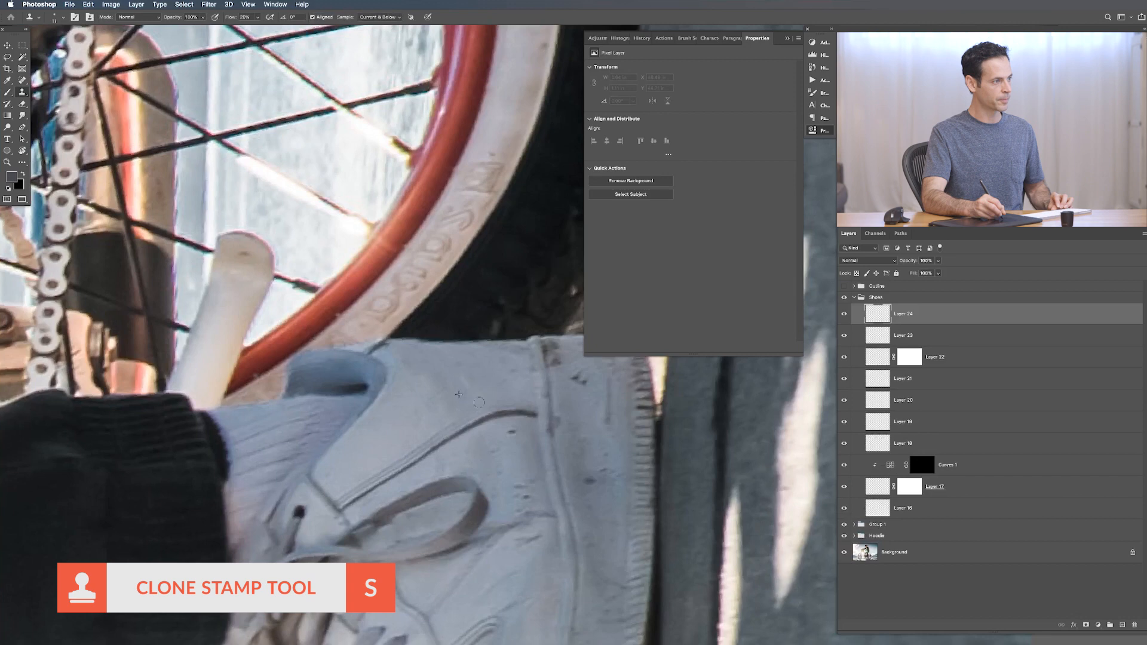
{"action": "key", "text": "r"}
{"action": "left_click_drag", "start_coordinate": [458, 394], "coordinate": [336, 413]}
{"action": "left_click_drag", "start_coordinate": [478, 424], "coordinate": [423, 568]}
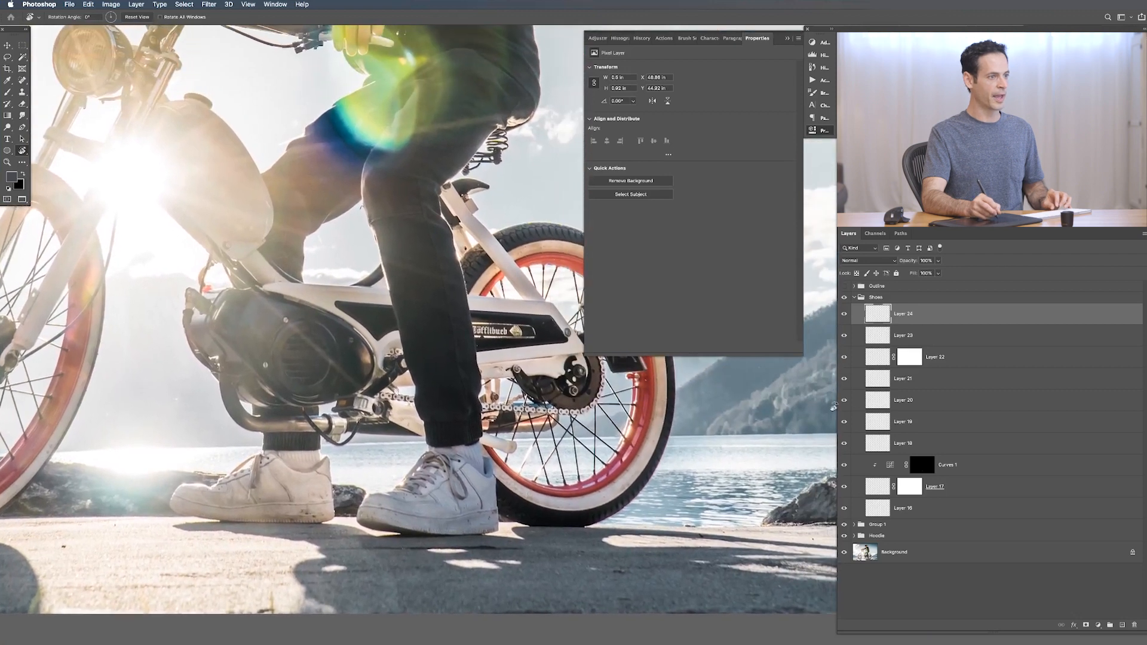
Group the second shoe's retouch layers inside the Shoes group, and toggle the collapsed Shoes group's visibility to compare the result.
{"action": "left_click", "coordinate": [914, 443], "text": "shift"}
{"action": "key", "text": "super+g"}
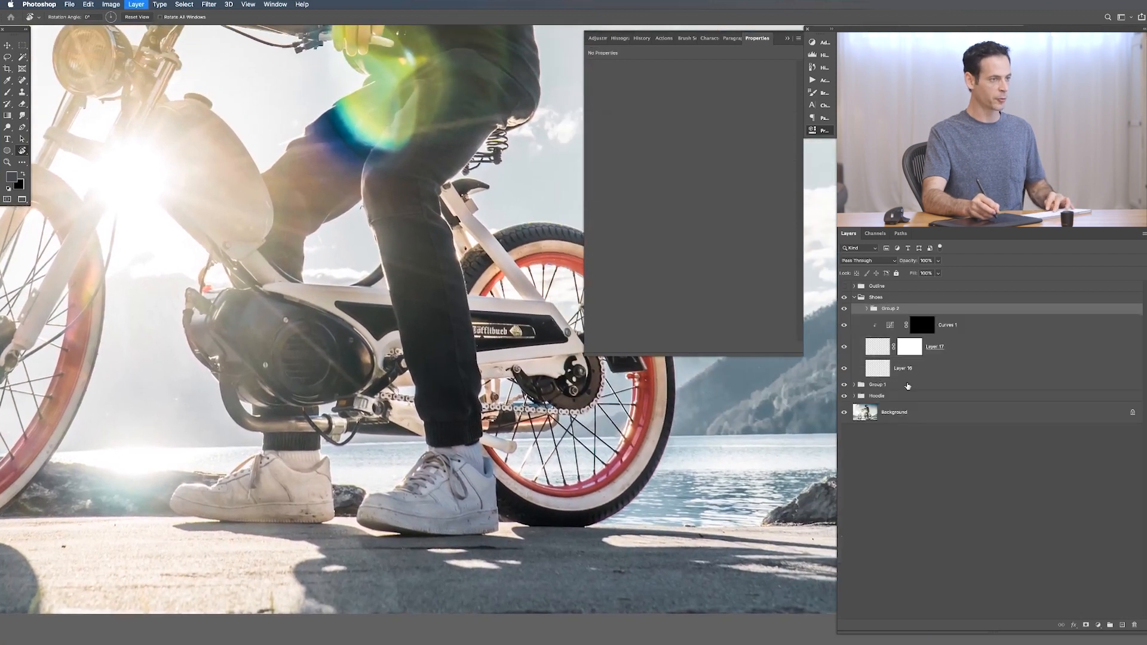
{"action": "left_click", "coordinate": [854, 298]}
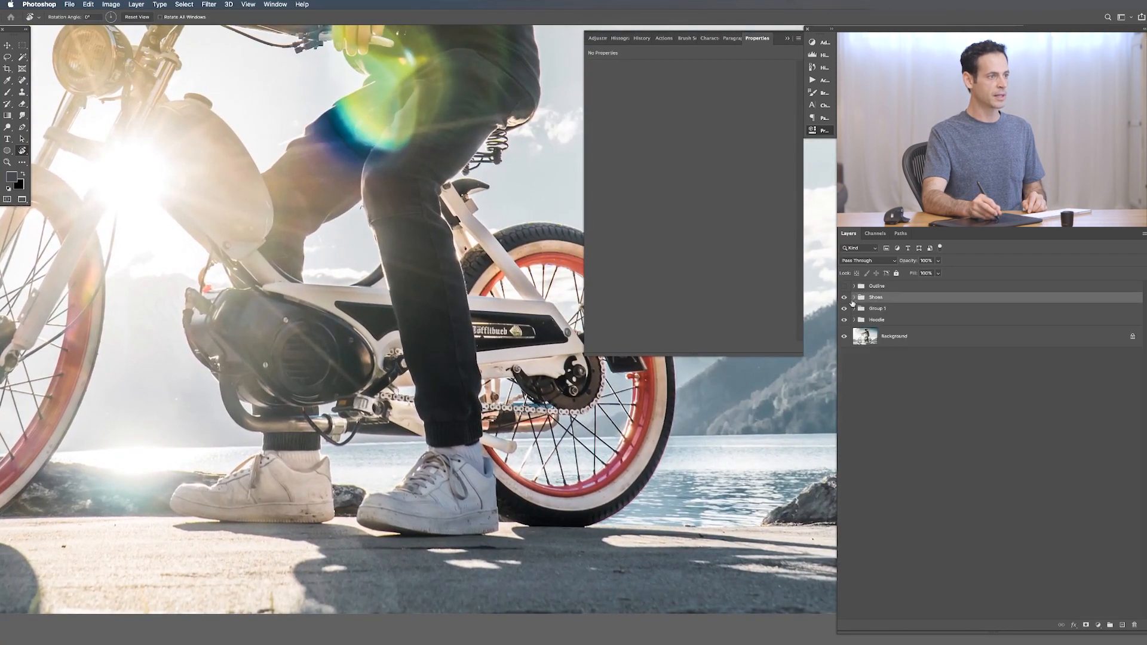
{"action": "left_click", "coordinate": [845, 298]}
{"action": "left_click", "coordinate": [844, 299]}
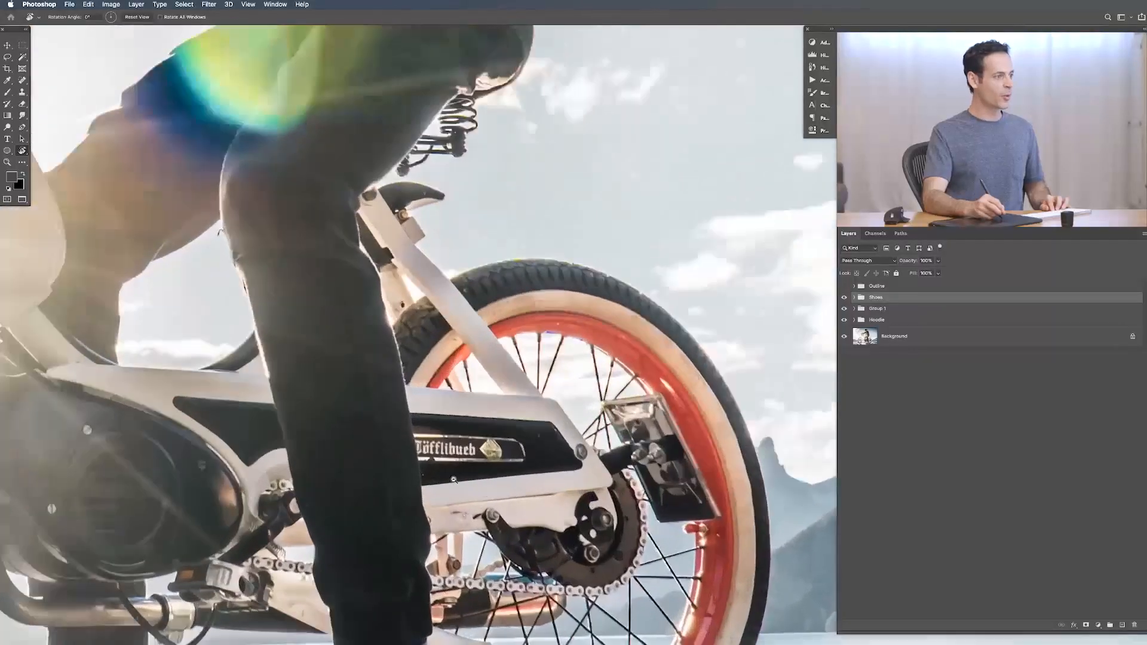
Add a new layer above the Shoes group for retouching the motorcycle's black side panel.
{"action": "scroll", "coordinate": [545, 443], "scroll_direction": "up", "scroll_amount": 5}
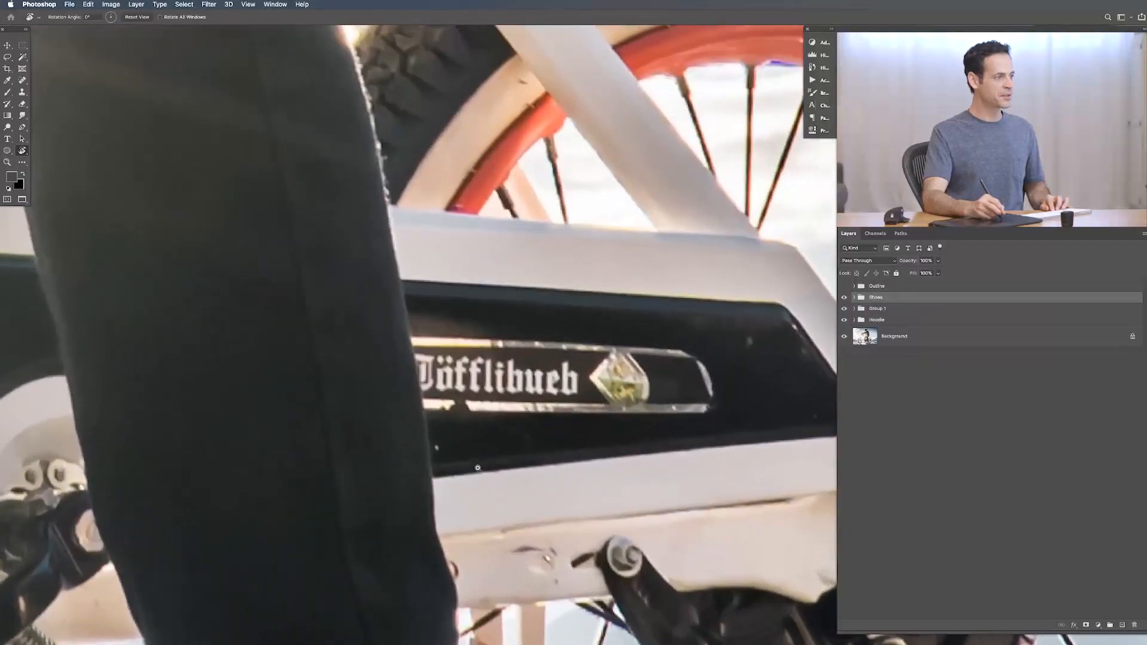
{"action": "key", "text": "shift+alt+super+n"}
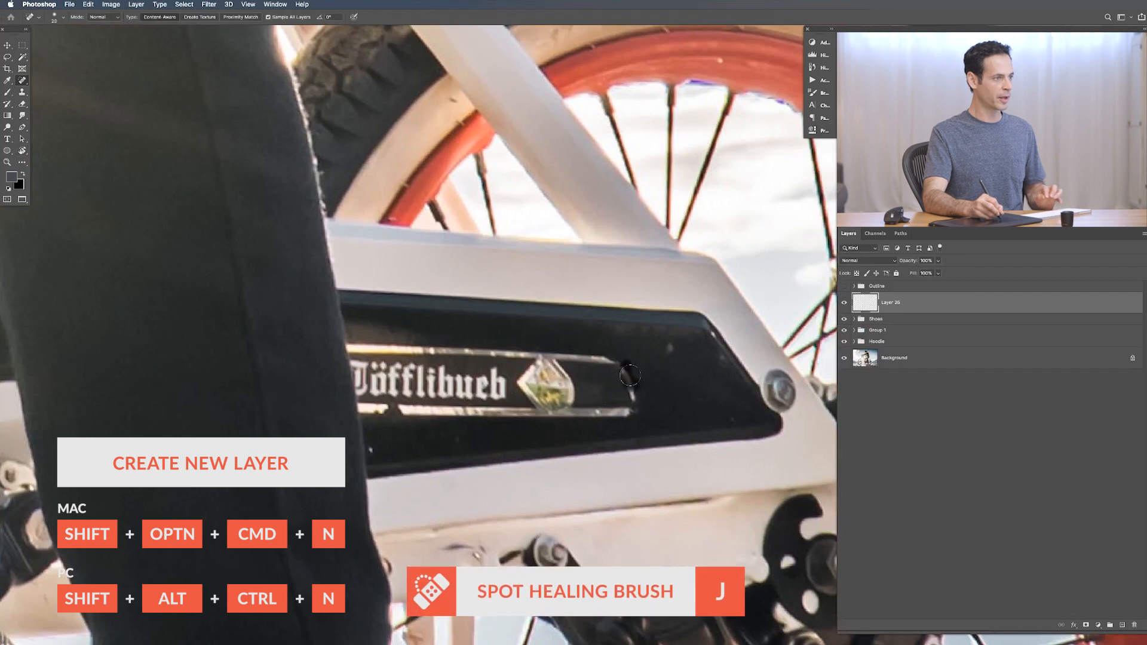
{"action": "mouse_move", "coordinate": [625, 362]}
{"action": "left_mouse_down"}
{"action": "mouse_move", "coordinate": [532, 355]}
{"action": "mouse_move", "coordinate": [518, 388]}
{"action": "mouse_move", "coordinate": [546, 366]}
{"action": "mouse_move", "coordinate": [538, 386]}
{"action": "mouse_move", "coordinate": [566, 379]}
{"action": "mouse_move", "coordinate": [557, 412]}
{"action": "mouse_move", "coordinate": [567, 406]}
{"action": "mouse_move", "coordinate": [532, 386]}
{"action": "left_mouse_up"}
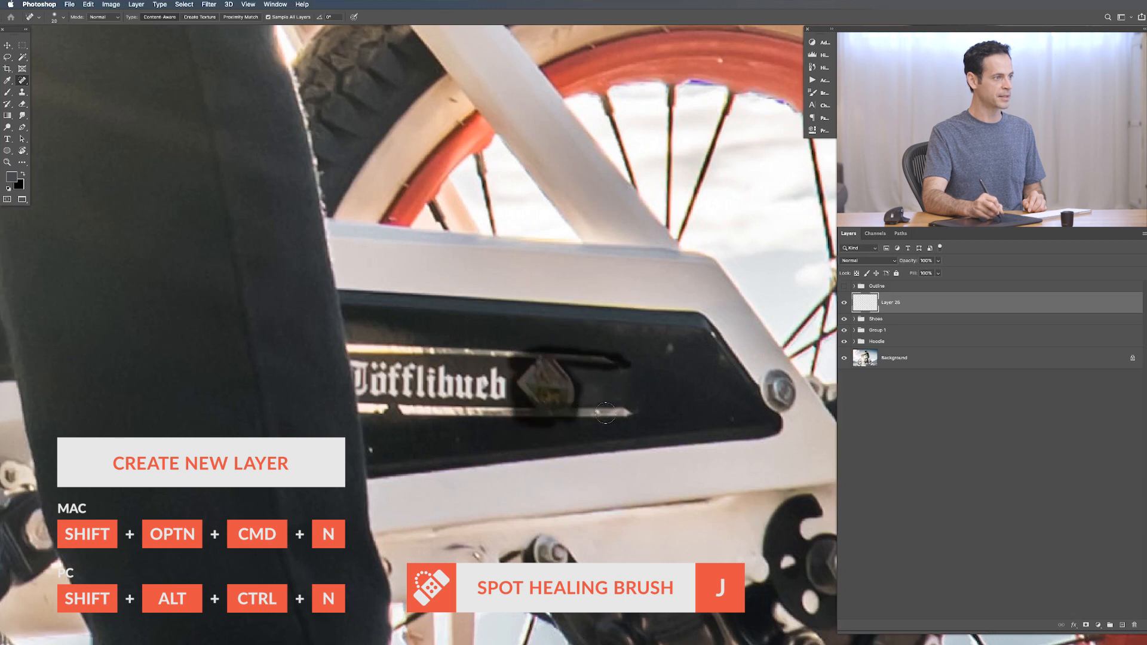
{"action": "mouse_move", "coordinate": [624, 411]}
{"action": "left_mouse_down"}
{"action": "mouse_move", "coordinate": [593, 409]}
{"action": "mouse_move", "coordinate": [603, 415]}
{"action": "left_mouse_up"}
{"action": "mouse_move", "coordinate": [556, 377]}
{"action": "left_mouse_down"}
{"action": "mouse_move", "coordinate": [529, 375]}
{"action": "mouse_move", "coordinate": [525, 393]}
{"action": "mouse_move", "coordinate": [560, 397]}
{"action": "mouse_move", "coordinate": [501, 396]}
{"action": "mouse_move", "coordinate": [497, 385]}
{"action": "mouse_move", "coordinate": [469, 398]}
{"action": "mouse_move", "coordinate": [459, 379]}
{"action": "mouse_move", "coordinate": [457, 397]}
{"action": "mouse_move", "coordinate": [535, 409]}
{"action": "mouse_move", "coordinate": [498, 400]}
{"action": "mouse_move", "coordinate": [539, 384]}
{"action": "mouse_move", "coordinate": [494, 416]}
{"action": "mouse_move", "coordinate": [483, 401]}
{"action": "mouse_move", "coordinate": [457, 412]}
{"action": "mouse_move", "coordinate": [488, 414]}
{"action": "mouse_move", "coordinate": [392, 411]}
{"action": "left_mouse_up"}
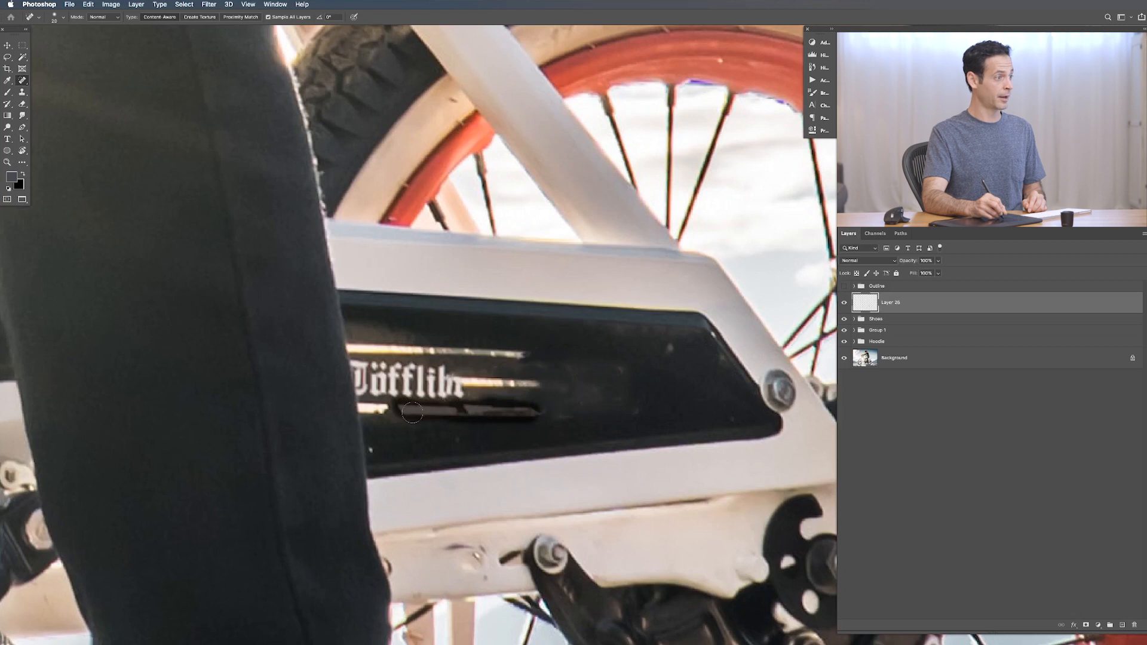
{"action": "key", "text": "super+z"}
{"action": "key", "text": "super+z"}
{"action": "key", "text": "super+z"}
{"action": "key", "text": "super+z"}
{"action": "key", "text": "super+z"}
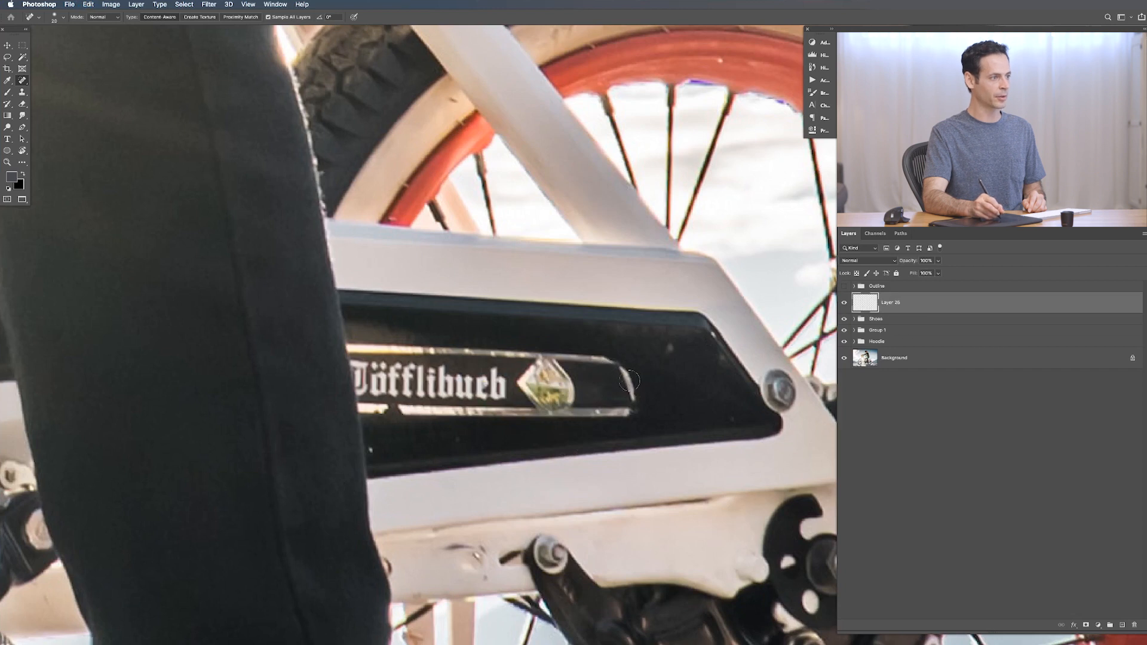
Remove the Töfflibueb lettering and the diamond emblem inside the side panel's chrome outline with the Spot Healing Brush.
{"action": "mouse_move", "coordinate": [418, 363]}
{"action": "left_mouse_down"}
{"action": "mouse_move", "coordinate": [506, 383]}
{"action": "mouse_move", "coordinate": [412, 387]}
{"action": "mouse_move", "coordinate": [406, 369]}
{"action": "mouse_move", "coordinate": [420, 366]}
{"action": "mouse_move", "coordinate": [399, 383]}
{"action": "mouse_move", "coordinate": [433, 388]}
{"action": "left_mouse_up"}
{"action": "left_click_drag", "start_coordinate": [433, 388], "coordinate": [445, 385]}
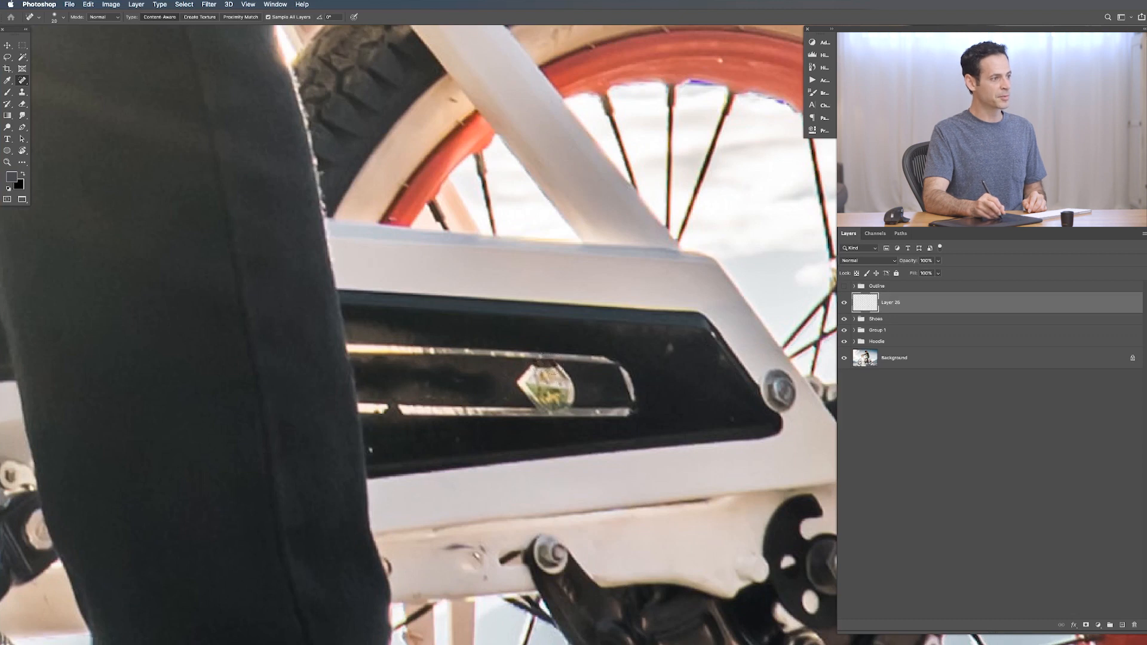
{"action": "mouse_move", "coordinate": [567, 400]}
{"action": "left_mouse_down"}
{"action": "mouse_move", "coordinate": [532, 394]}
{"action": "mouse_move", "coordinate": [526, 376]}
{"action": "mouse_move", "coordinate": [545, 380]}
{"action": "left_mouse_up"}
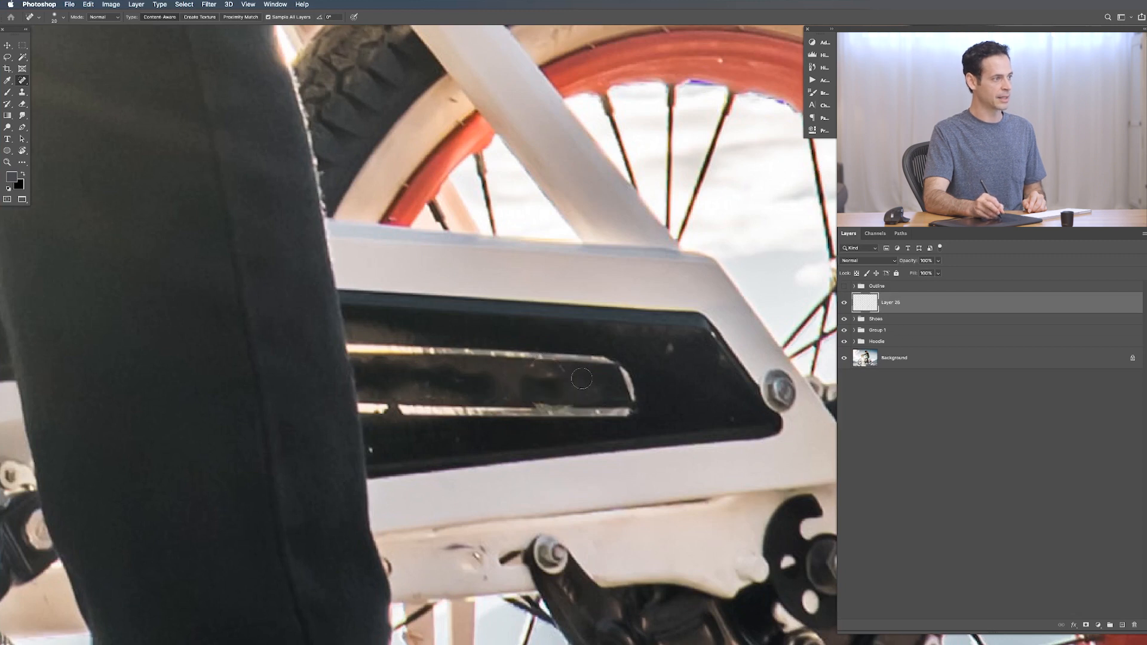
Add two more layers, then paint with sampled dark tones and clone over the emblem remnants inside the panel and along its lower chrome strip.
{"action": "key", "text": "super+shift+alt+n"}
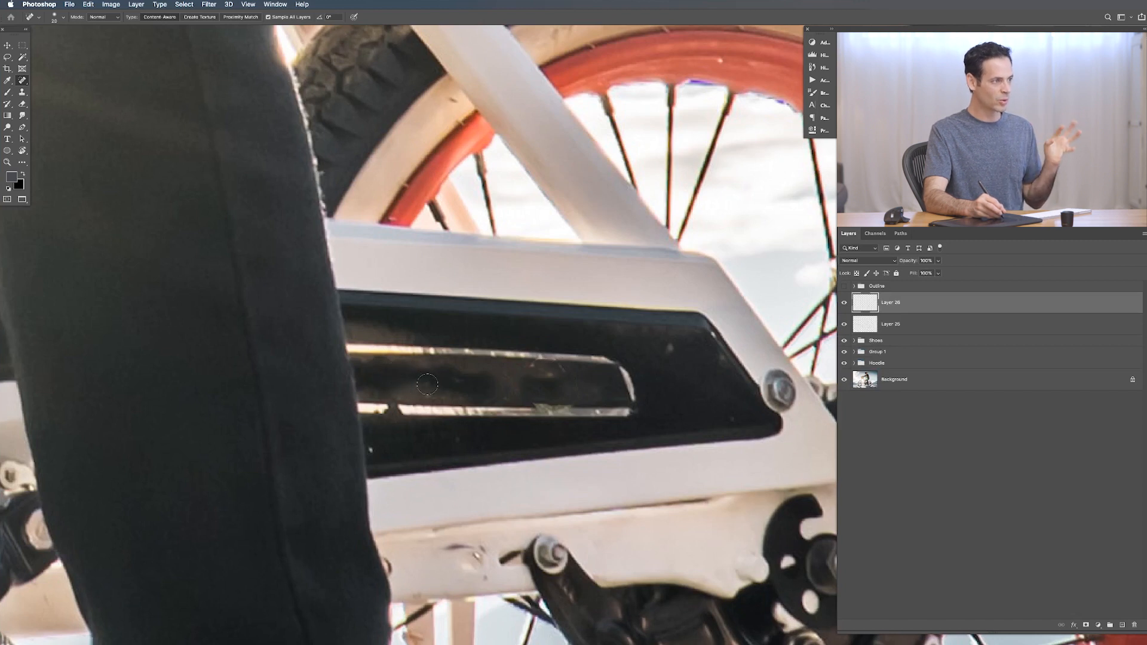
{"action": "key", "text": "b"}
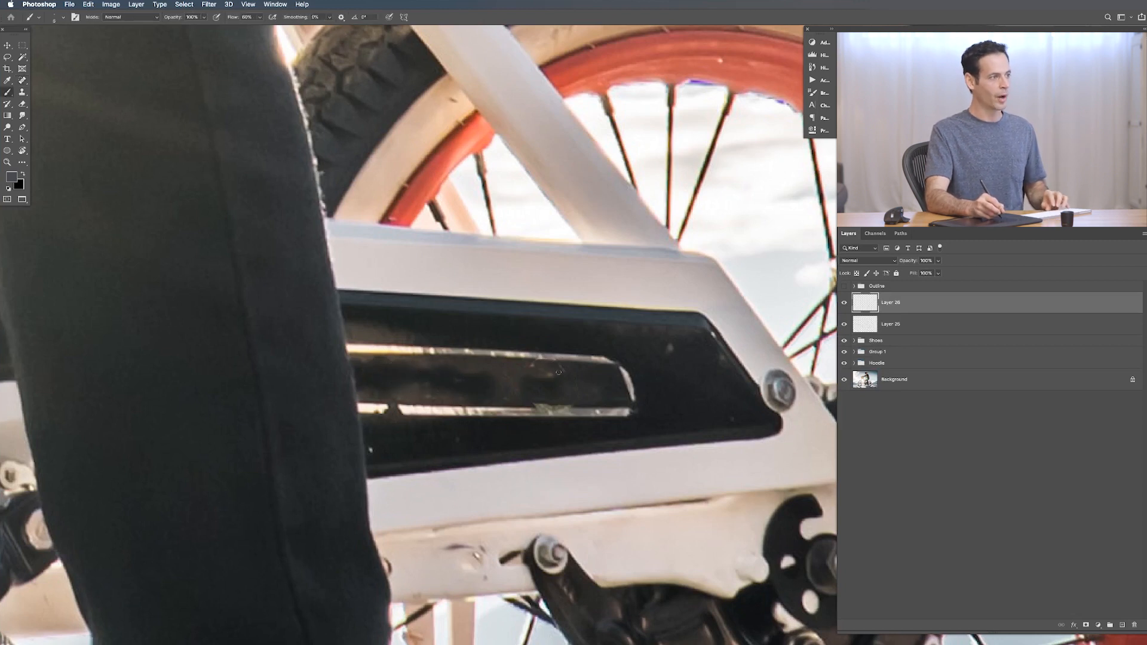
{"action": "key", "text": "super+shift+alt+n"}
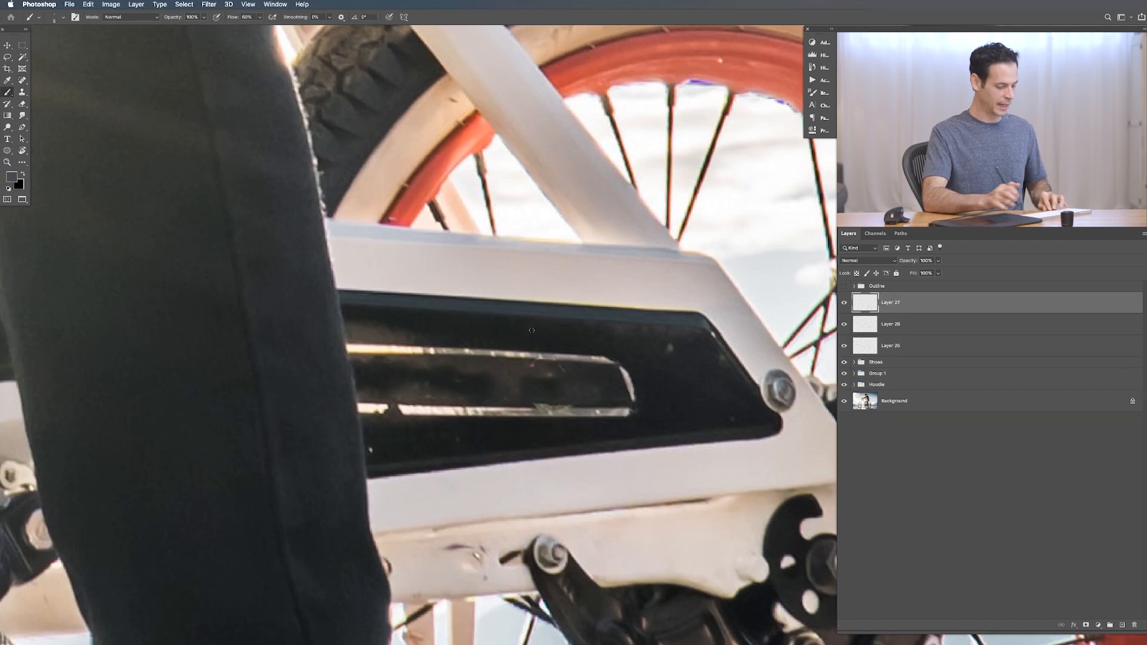
{"action": "left_click_drag", "start_coordinate": [512, 376], "coordinate": [521, 366]}
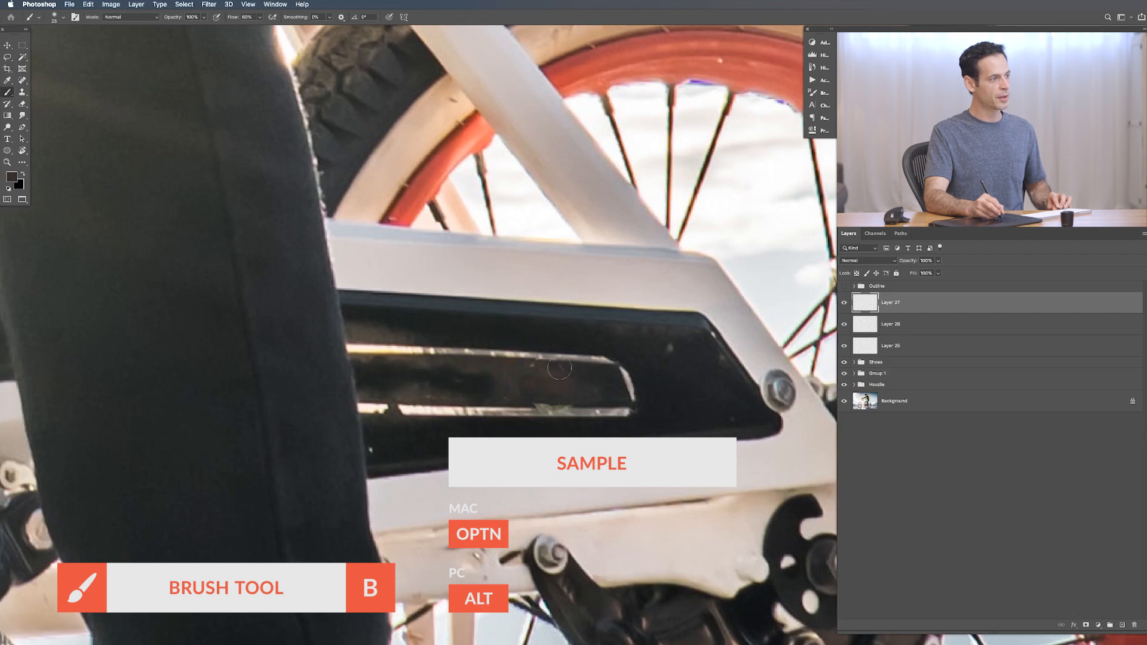
{"action": "mouse_move", "coordinate": [533, 395]}
{"action": "left_mouse_down"}
{"action": "mouse_move", "coordinate": [525, 389]}
{"action": "mouse_move", "coordinate": [583, 410]}
{"action": "left_mouse_up"}
{"action": "key", "text": "s"}
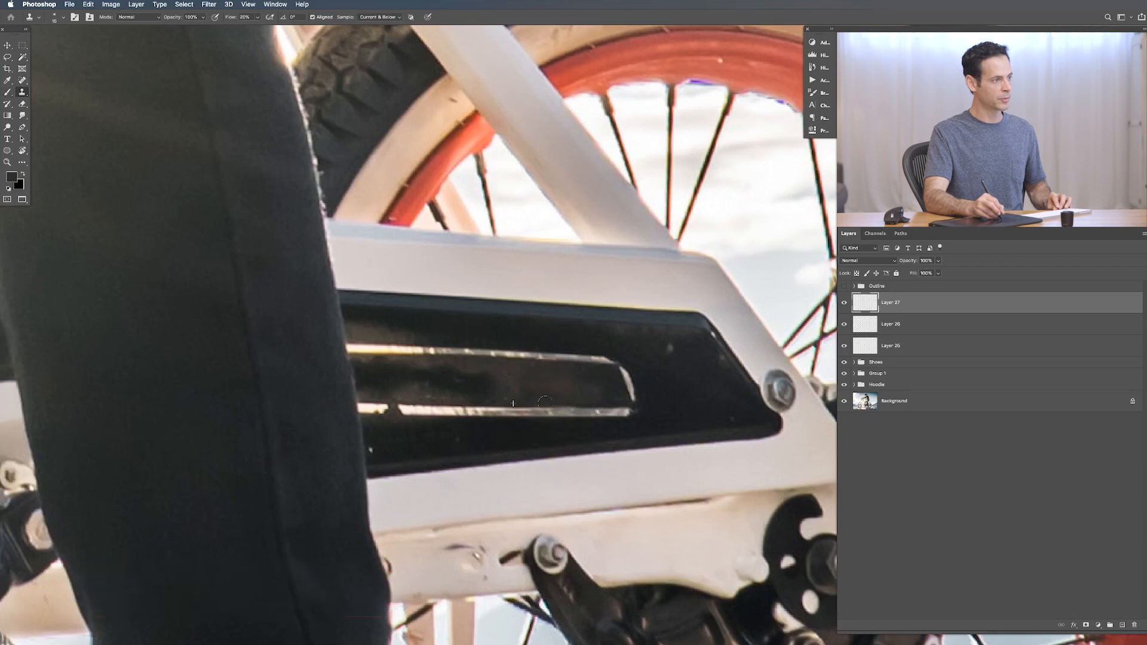
Brush sampled dark tones over the remaining blotches across the surface inside the chrome outline.
{"action": "key", "text": "b"}
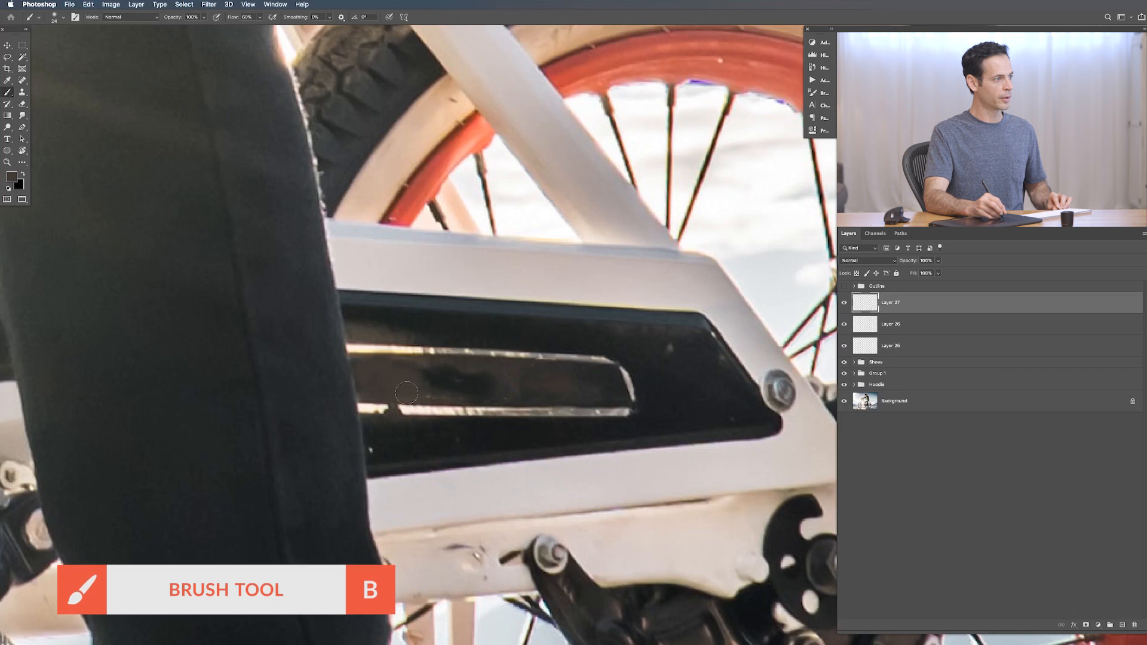
{"action": "mouse_move", "coordinate": [454, 375]}
{"action": "left_mouse_down"}
{"action": "mouse_move", "coordinate": [472, 375]}
{"action": "mouse_move", "coordinate": [451, 373]}
{"action": "left_mouse_up"}
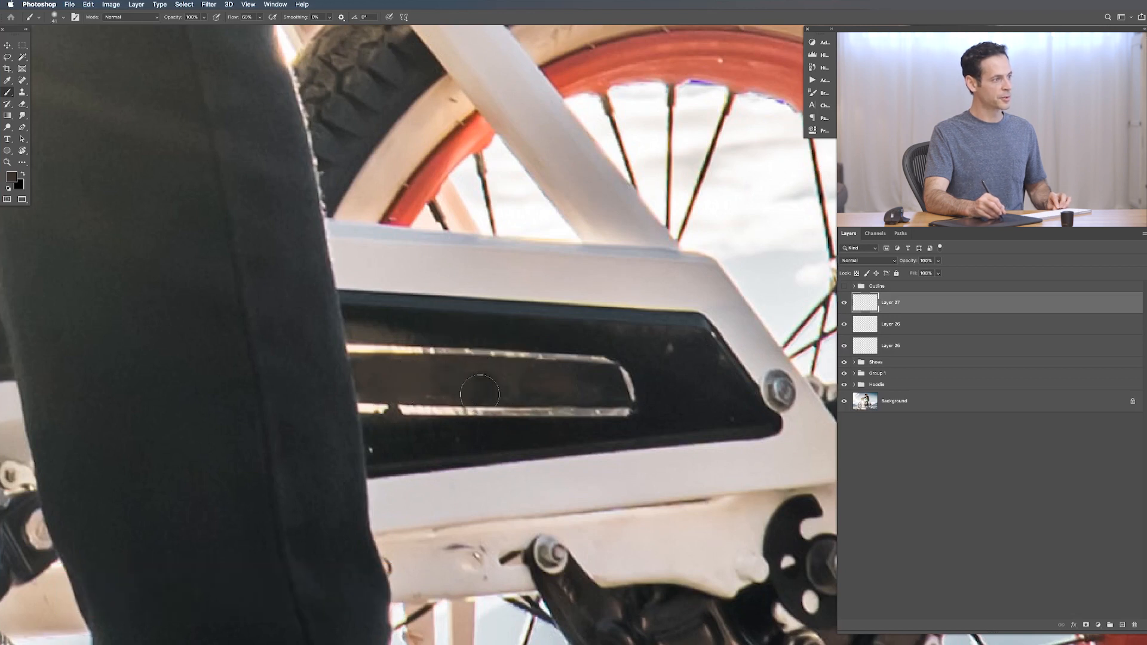
{"action": "left_click_drag", "start_coordinate": [532, 385], "coordinate": [502, 397]}
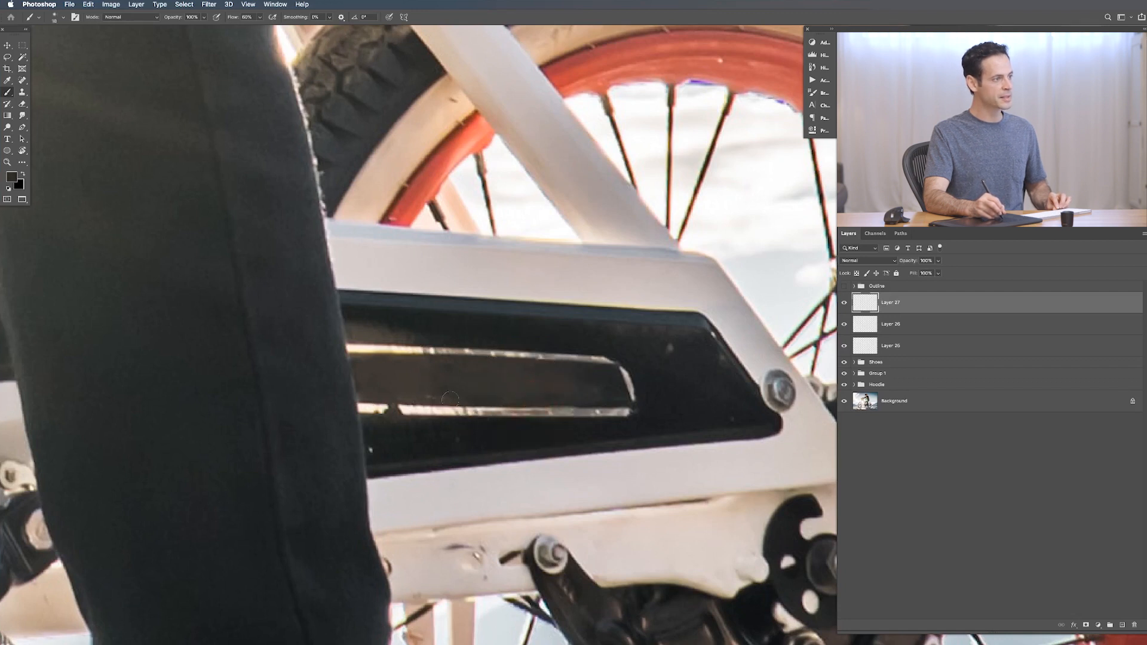
{"action": "left_click_drag", "start_coordinate": [435, 389], "coordinate": [448, 378]}
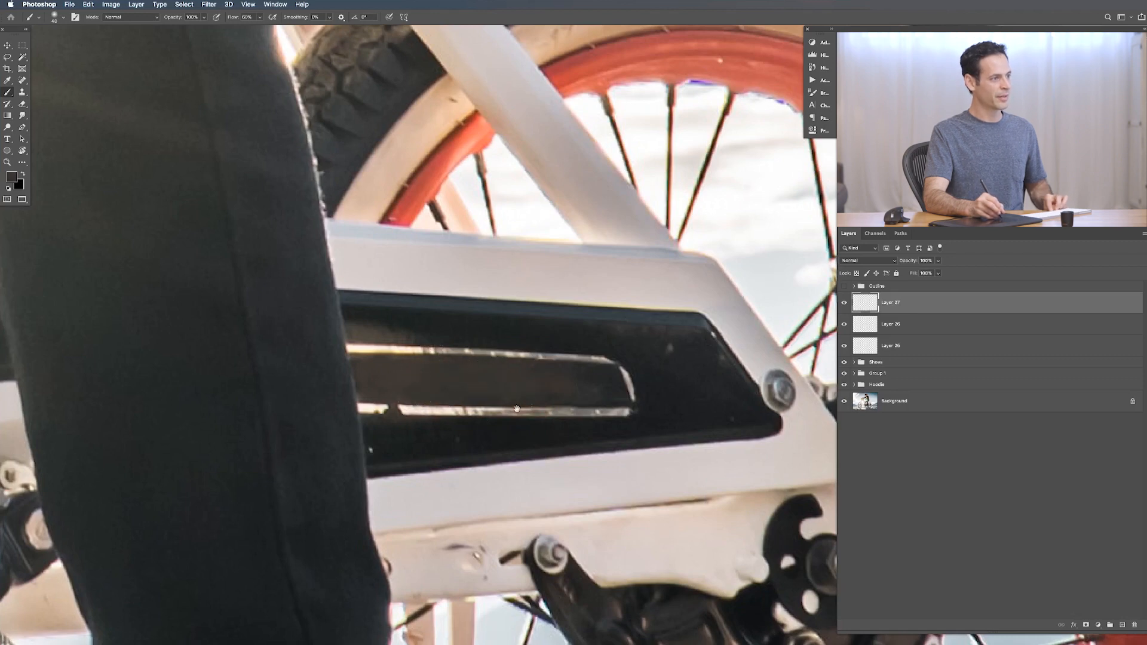
{"action": "left_click_drag", "start_coordinate": [518, 409], "coordinate": [487, 410]}
{"action": "left_click_drag", "start_coordinate": [552, 396], "coordinate": [568, 389]}
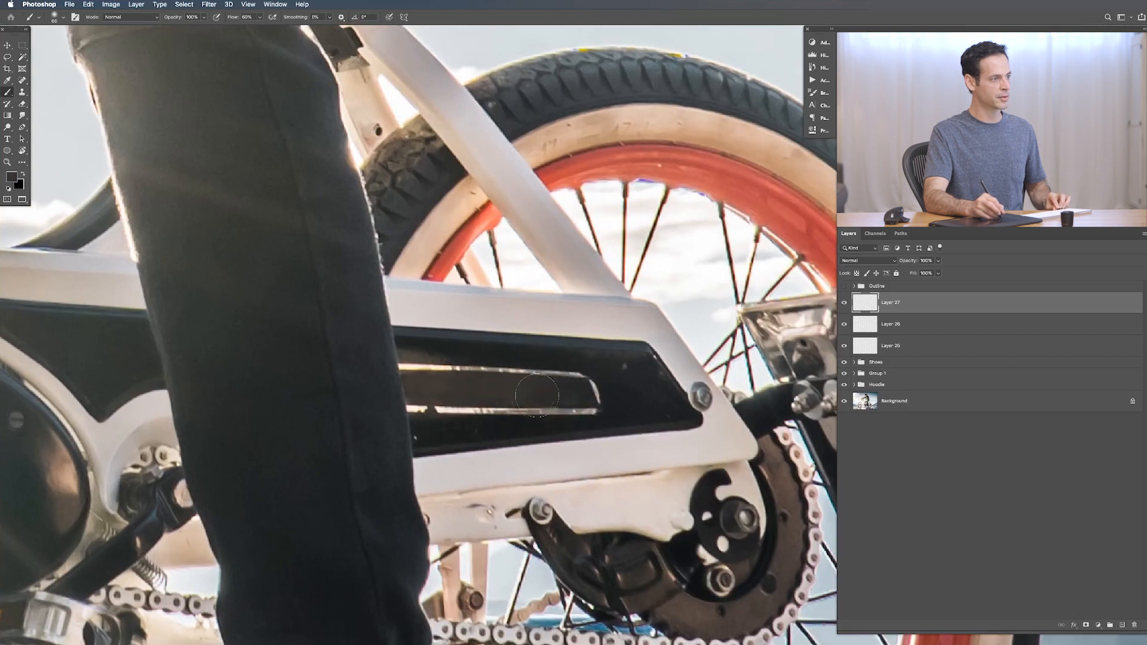
Lower the brush flow to 10% and blend resampled dark tones inside the chrome outline, especially near the trouser leg.
{"action": "key", "text": "shift+1"}
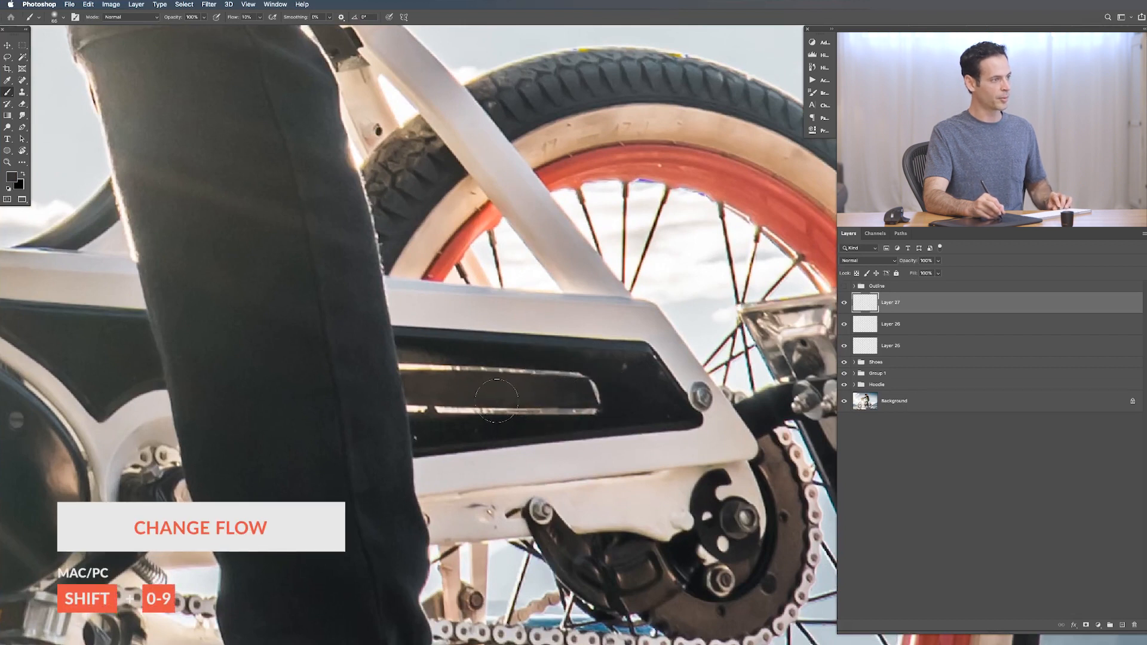
{"action": "left_click_drag", "start_coordinate": [504, 404], "coordinate": [494, 398]}
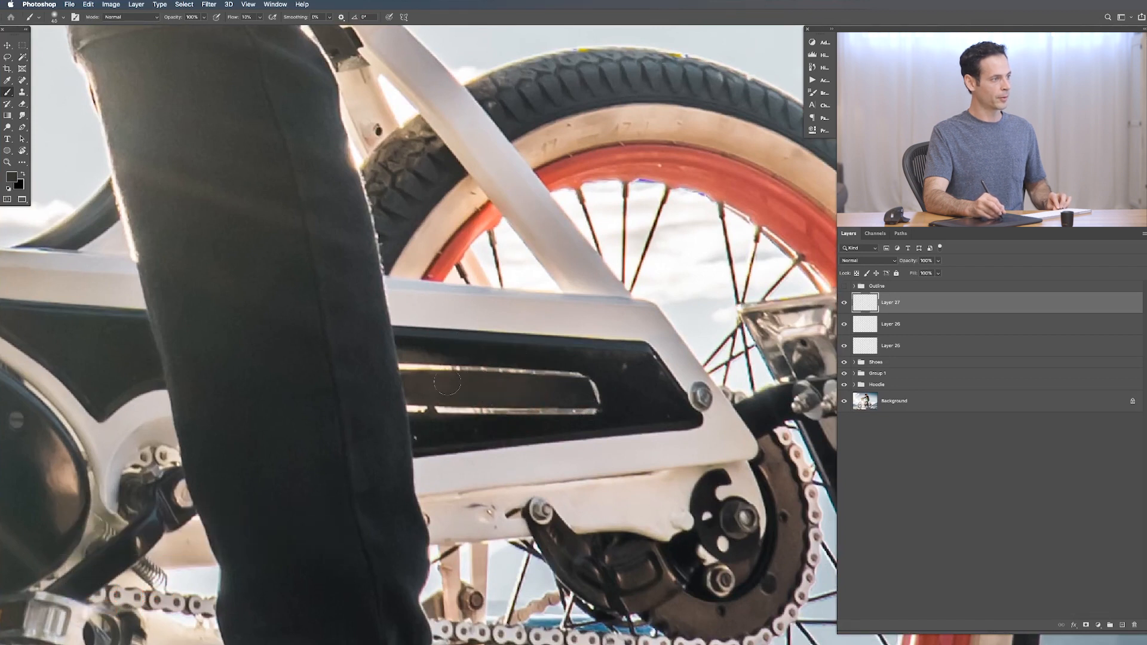
{"action": "left_click", "coordinate": [462, 386], "text": "alt"}
{"action": "left_click_drag", "start_coordinate": [433, 387], "coordinate": [432, 385]}
{"action": "left_click", "coordinate": [430, 384], "text": "alt"}
{"action": "left_click", "coordinate": [430, 390], "text": "alt"}
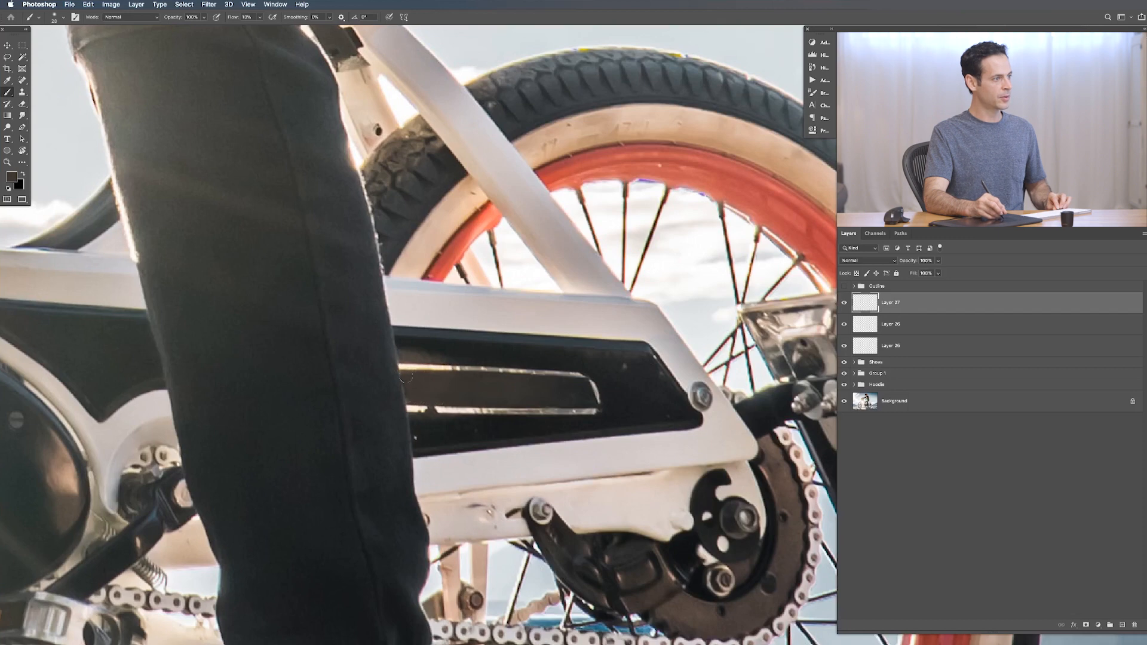
{"action": "scroll", "coordinate": [409, 381], "scroll_direction": "up", "scroll_amount": 4}
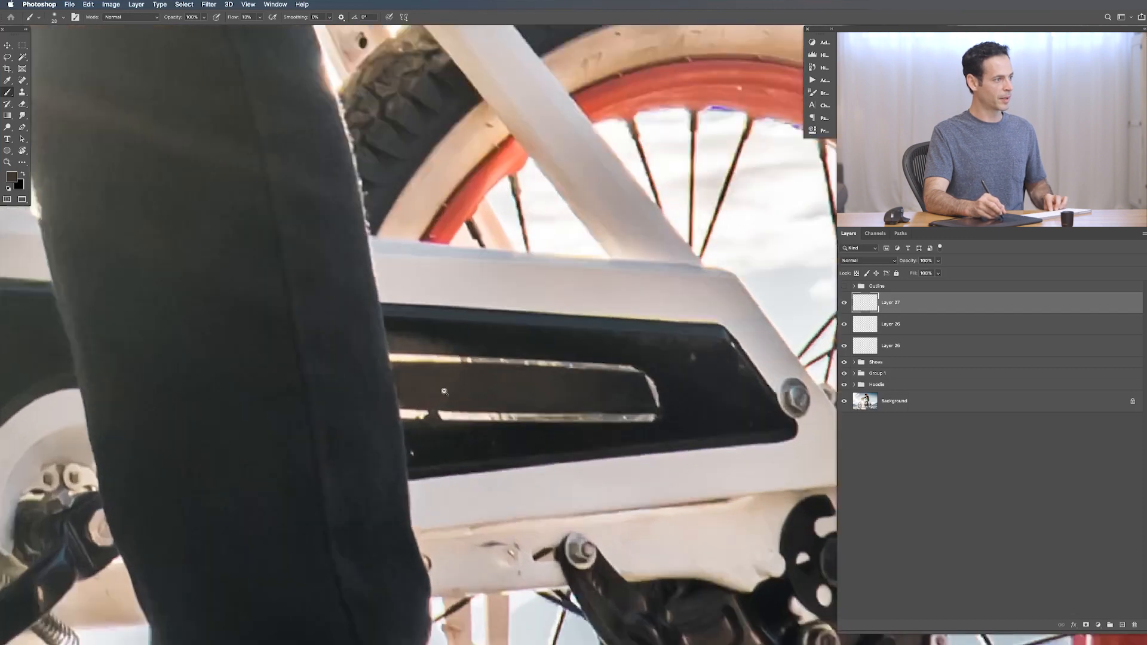
{"action": "left_click_drag", "start_coordinate": [415, 388], "coordinate": [408, 388]}
{"action": "left_click", "coordinate": [502, 378], "text": "alt"}
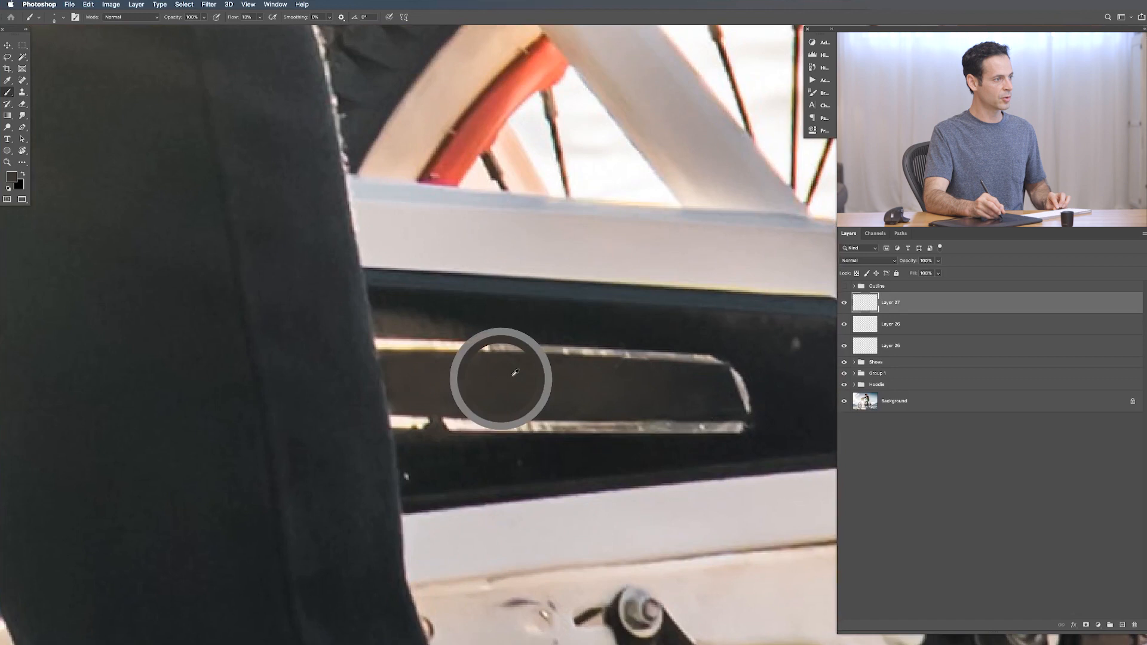
Clone-stamp the dark gap in the lower chrome strip near the trouser leg to make the strip continuous.
{"action": "key", "text": "s"}
{"action": "left_click", "coordinate": [440, 416]}
{"action": "left_click_drag", "start_coordinate": [435, 417], "coordinate": [429, 414]}
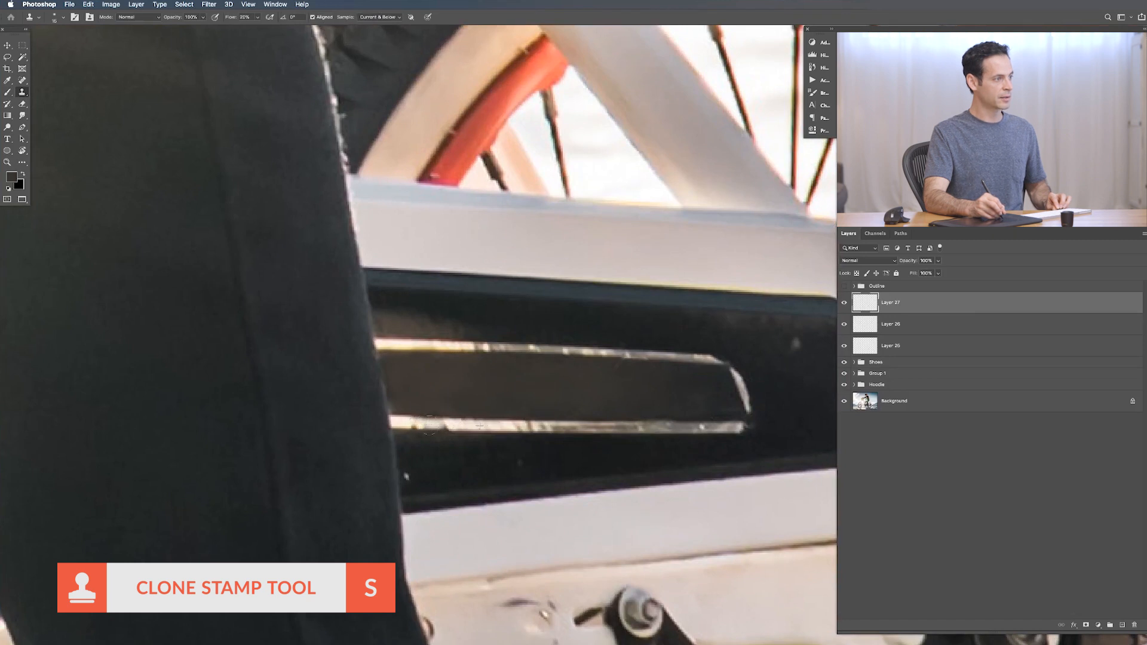
Add a new layer and, with the Brush tool, sample the light tone of the white frame below the side panel.
{"action": "key", "text": "super+shift+alt+n"}
{"action": "key", "text": "b"}
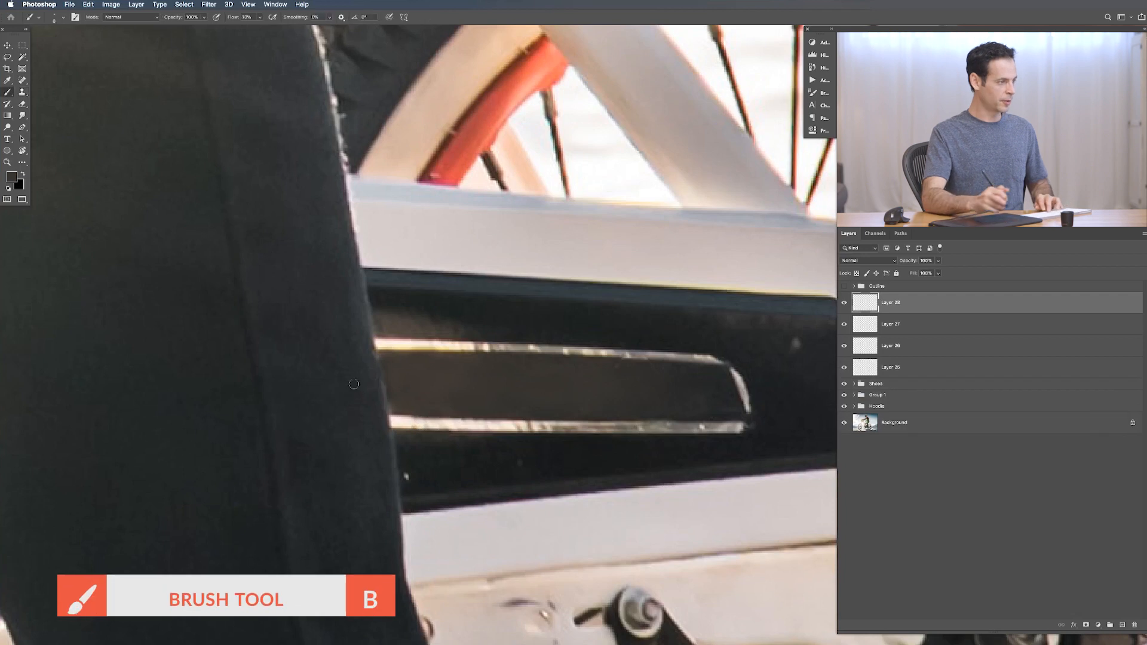
{"action": "left_click", "coordinate": [404, 520], "text": "alt"}
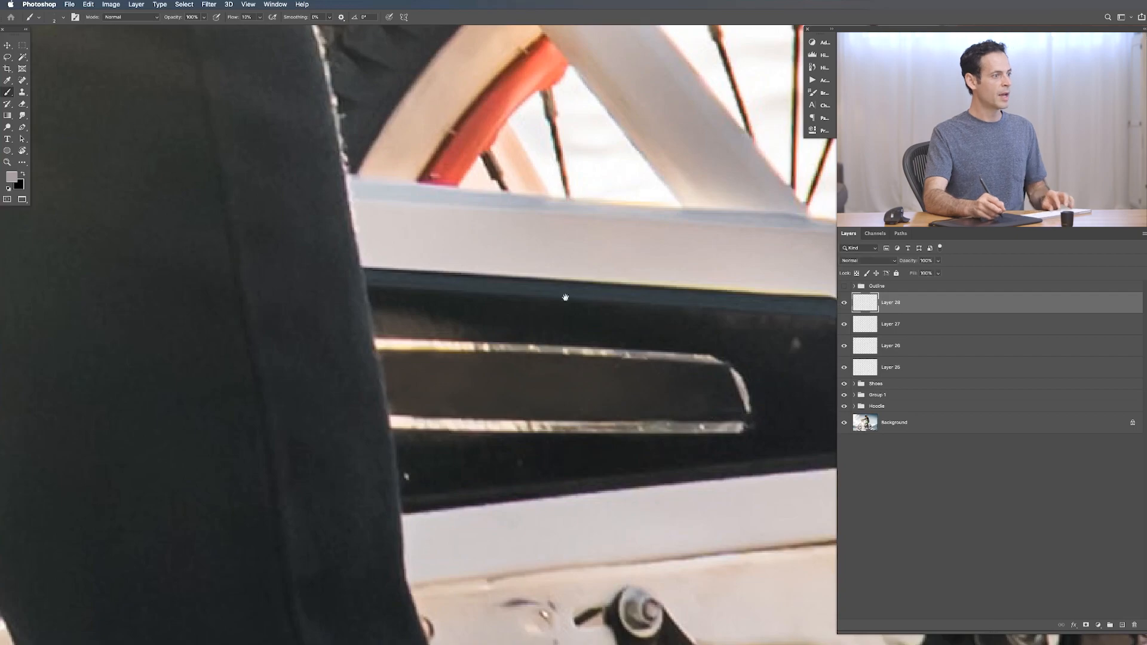
{"action": "key", "text": "super+0"}
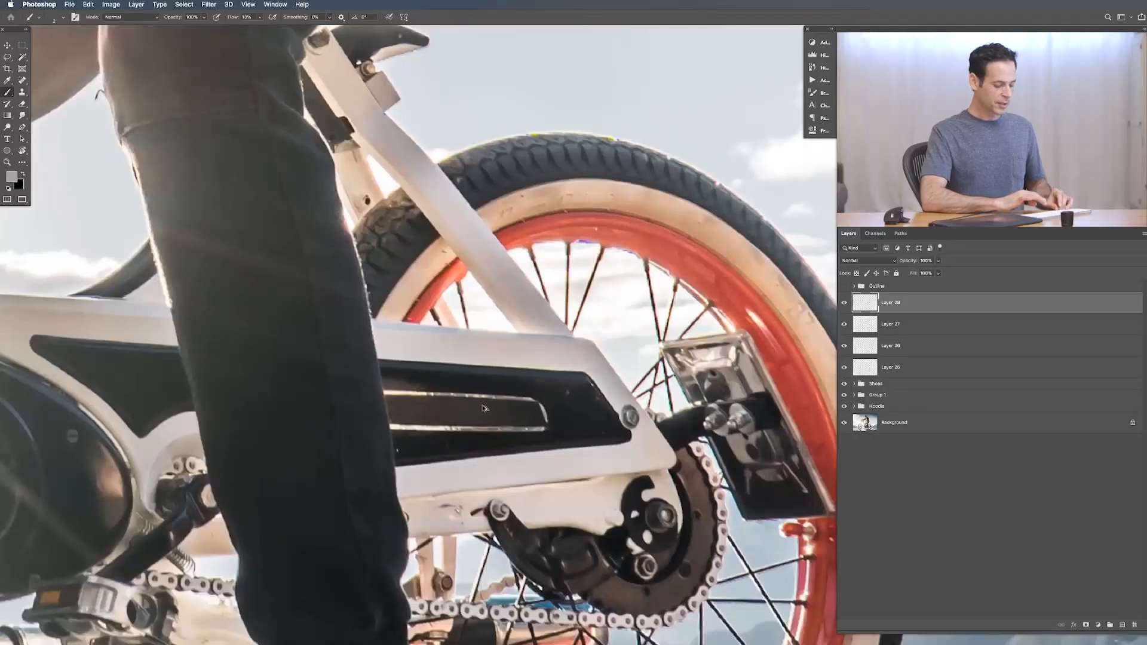
On another new layer, make a rectangular selection around the retouched side panel and fill it with 50% Gray at 100% opacity.
{"action": "key", "text": "super+alt+shift+n"}
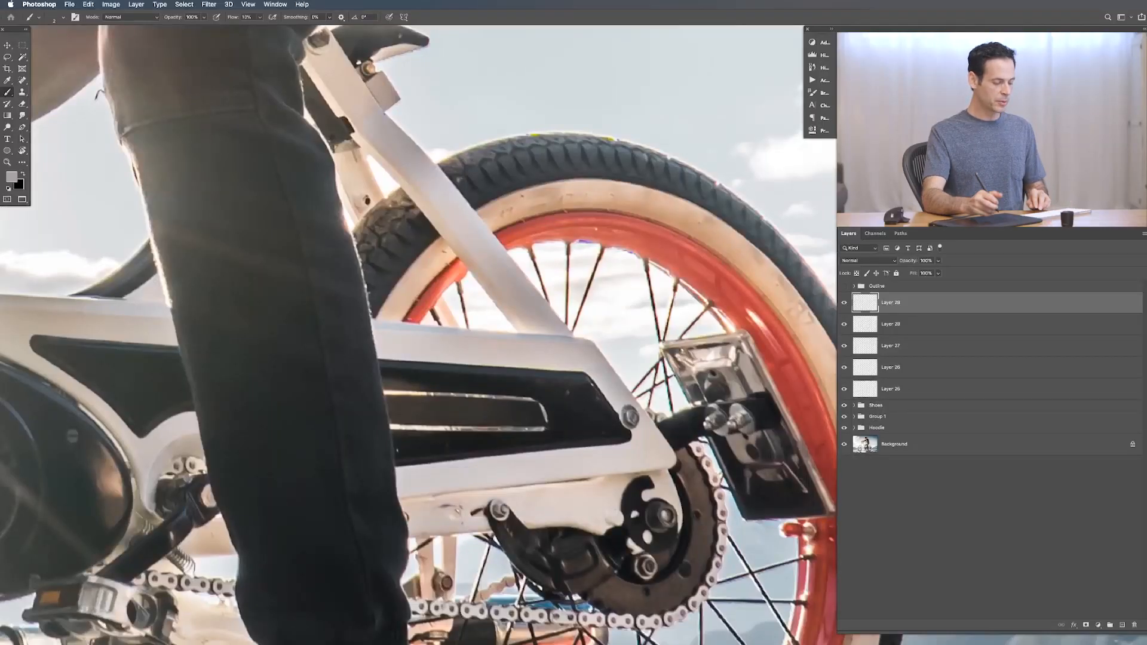
{"action": "key", "text": "m"}
{"action": "left_click_drag", "start_coordinate": [377, 365], "coordinate": [591, 458]}
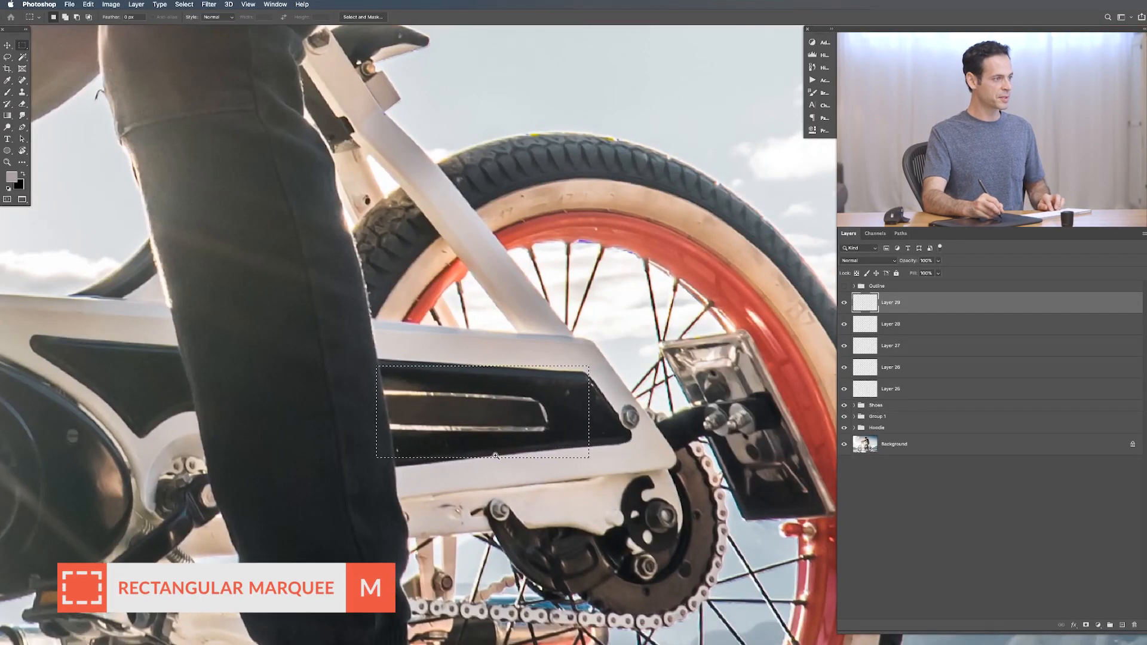
{"action": "left_click_drag", "start_coordinate": [497, 456], "coordinate": [525, 446]}
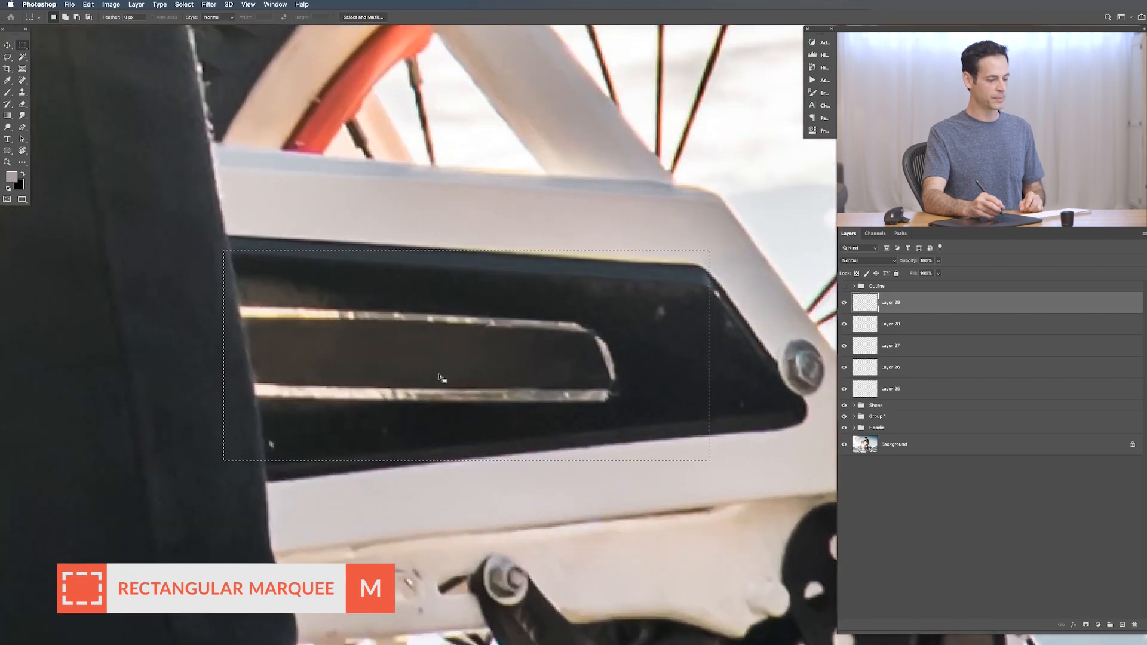
{"action": "key", "text": "shift+BackSpace"}
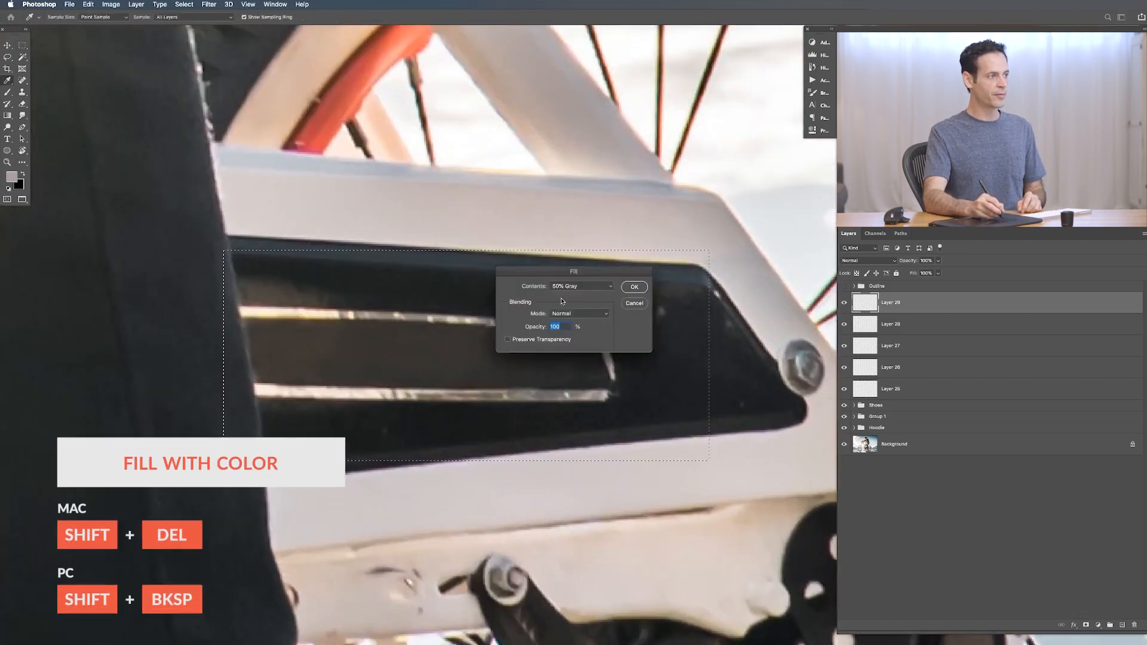
{"action": "left_click", "coordinate": [583, 286]}
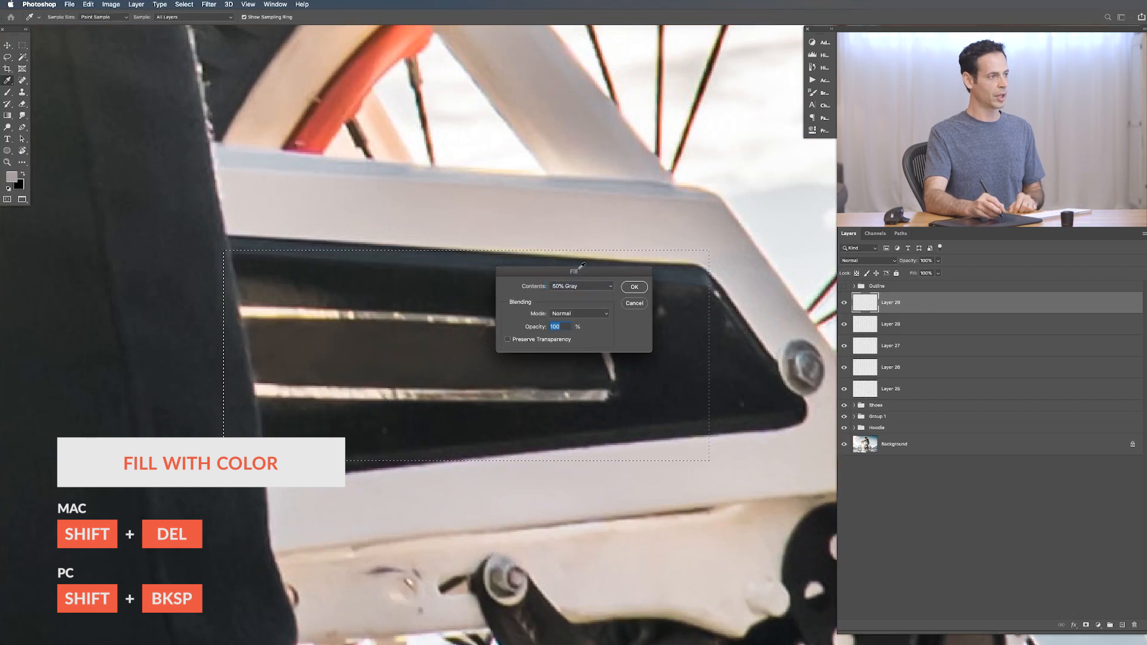
{"action": "left_click", "coordinate": [634, 288]}
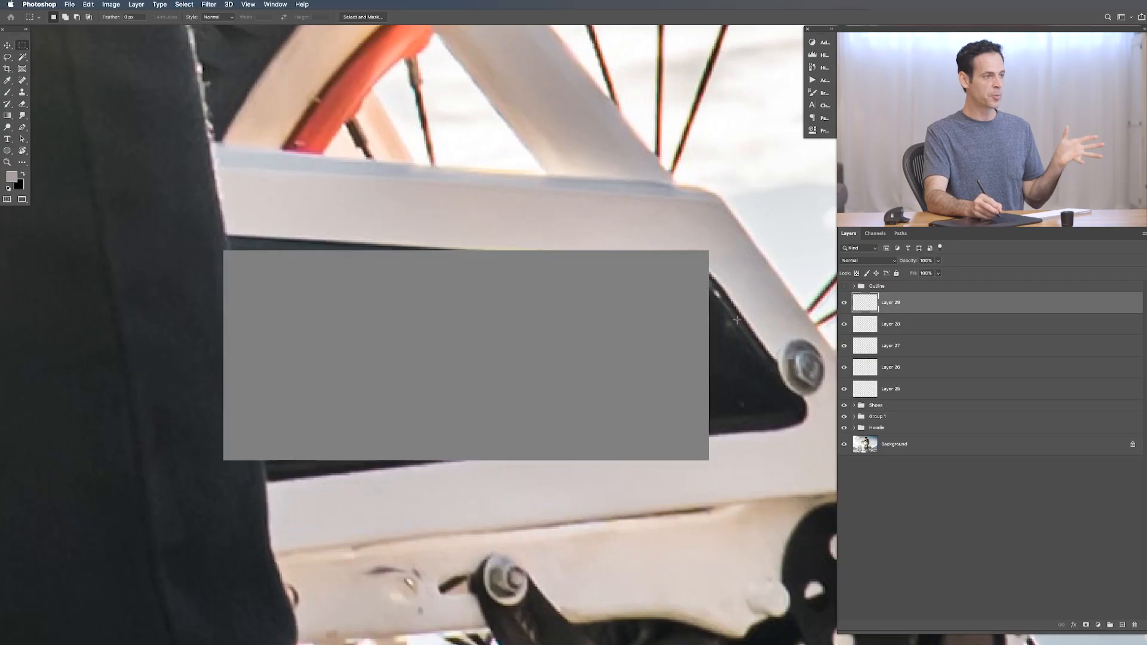
Set the gray-filled layer's blend mode to Soft Light and add 5% monochromatic Gaussian noise to it.
{"action": "left_click", "coordinate": [861, 261]}
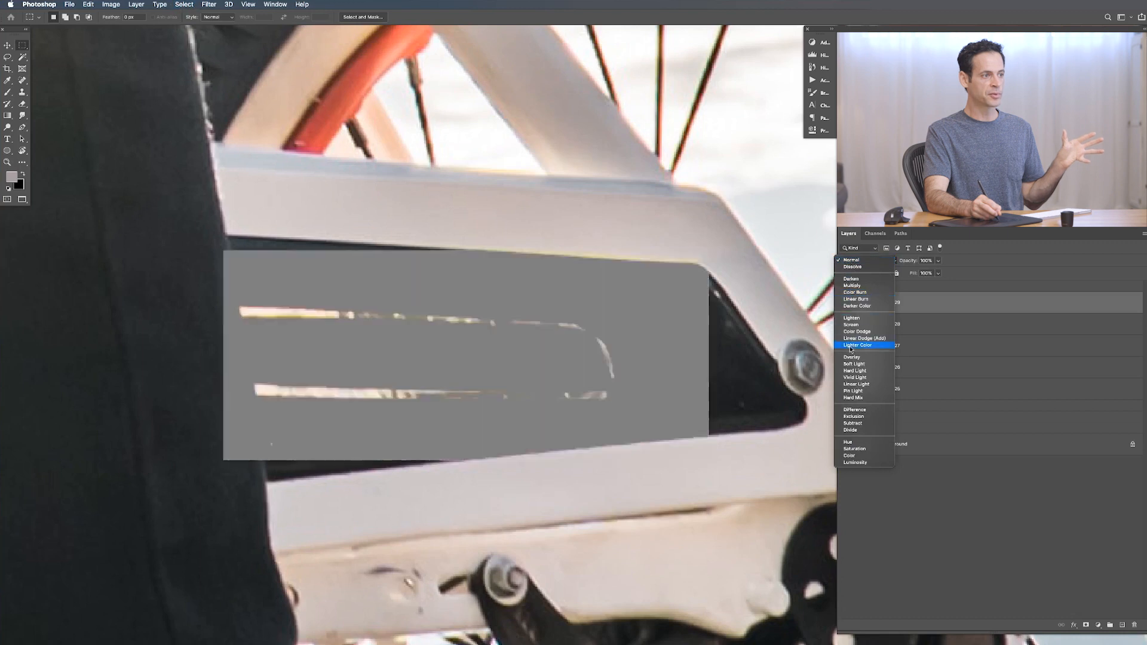
{"action": "left_click", "coordinate": [855, 364]}
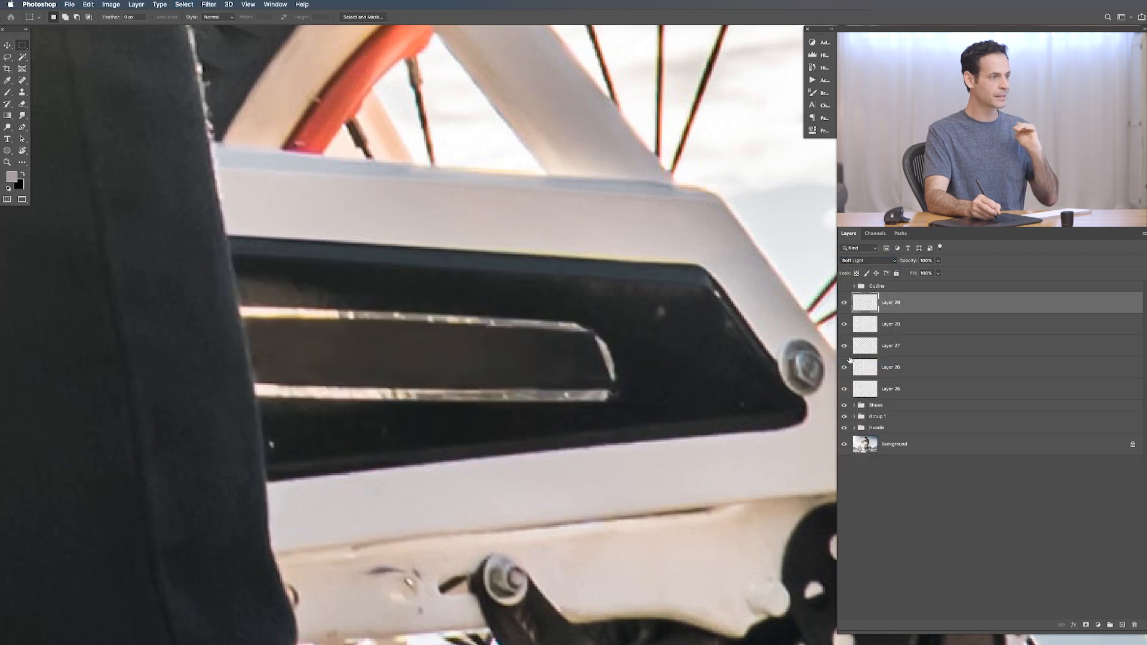
{"action": "left_click", "coordinate": [209, 4]}
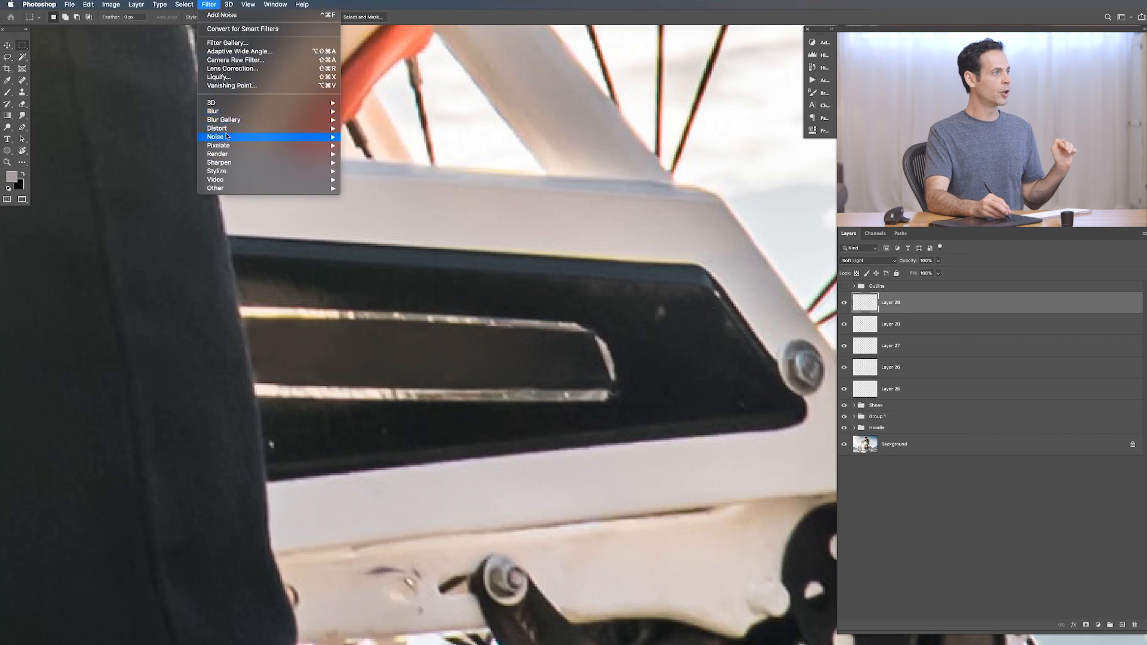
{"action": "mouse_move", "coordinate": [244, 141]}
{"action": "left_click", "coordinate": [380, 139]}
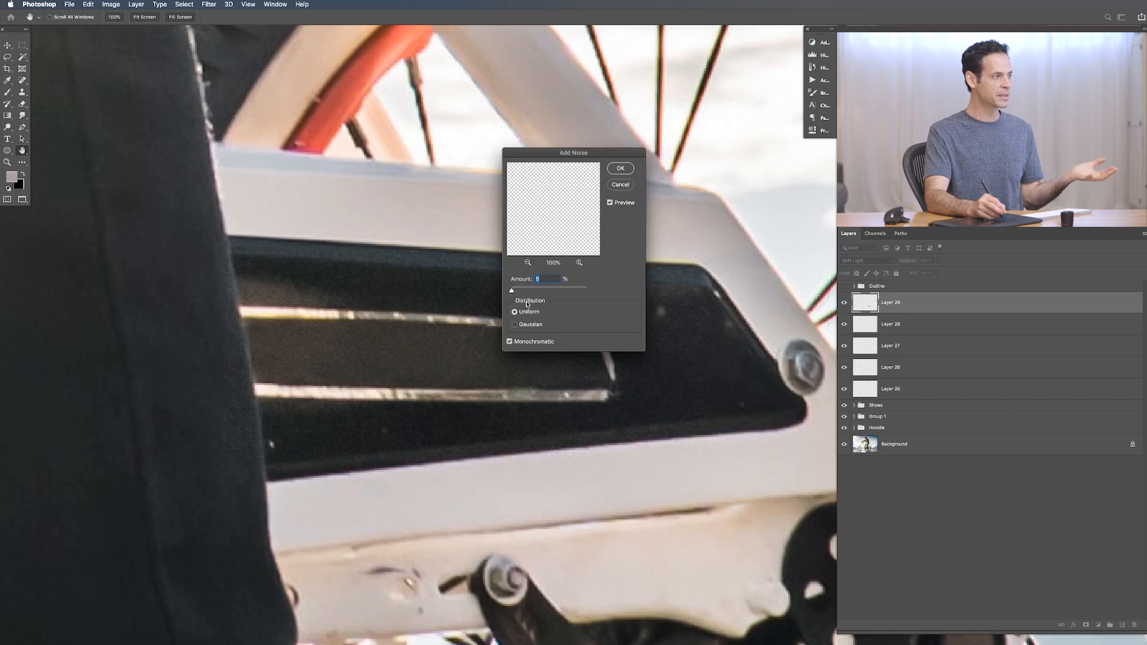
{"action": "left_click", "coordinate": [545, 291]}
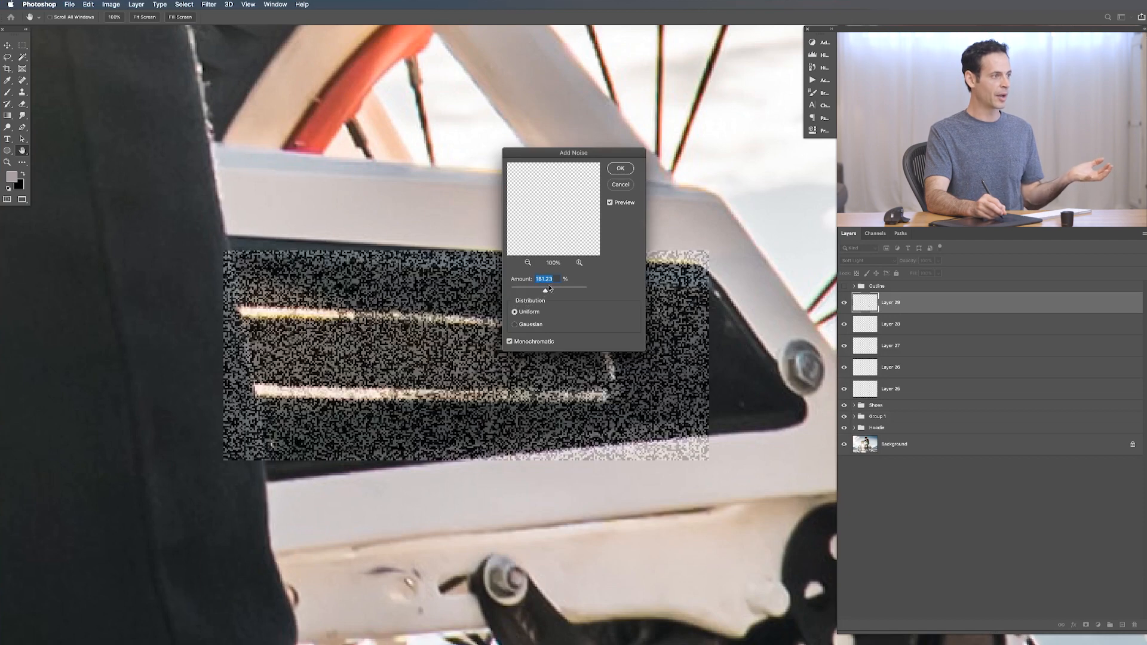
{"action": "type", "text": "5"}
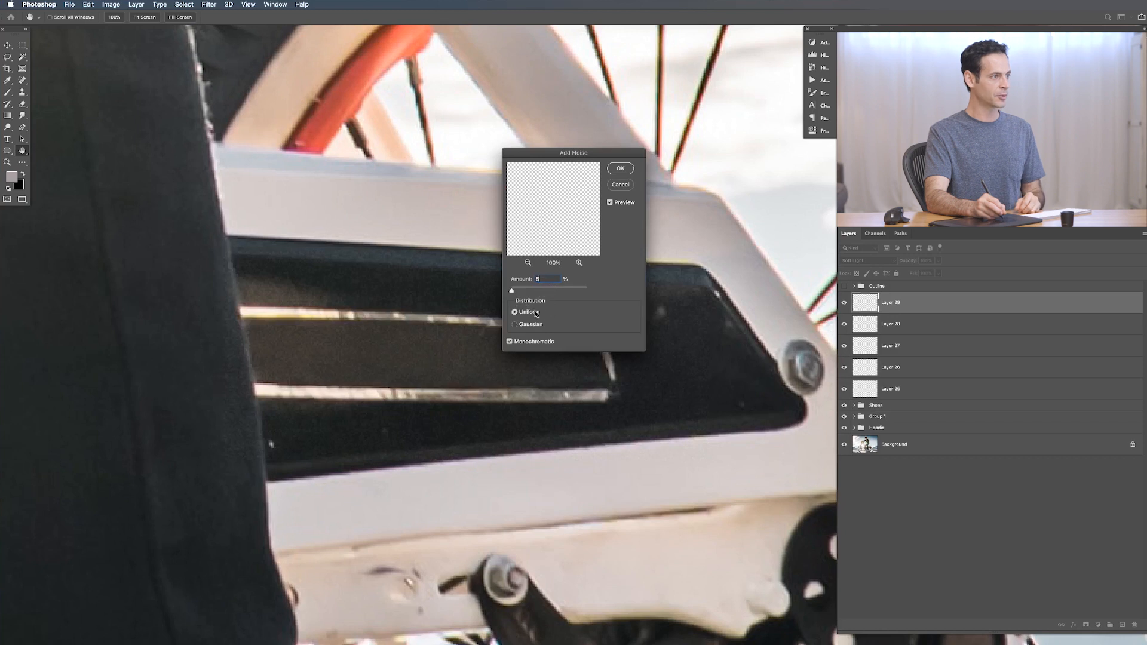
{"action": "left_click", "coordinate": [526, 327]}
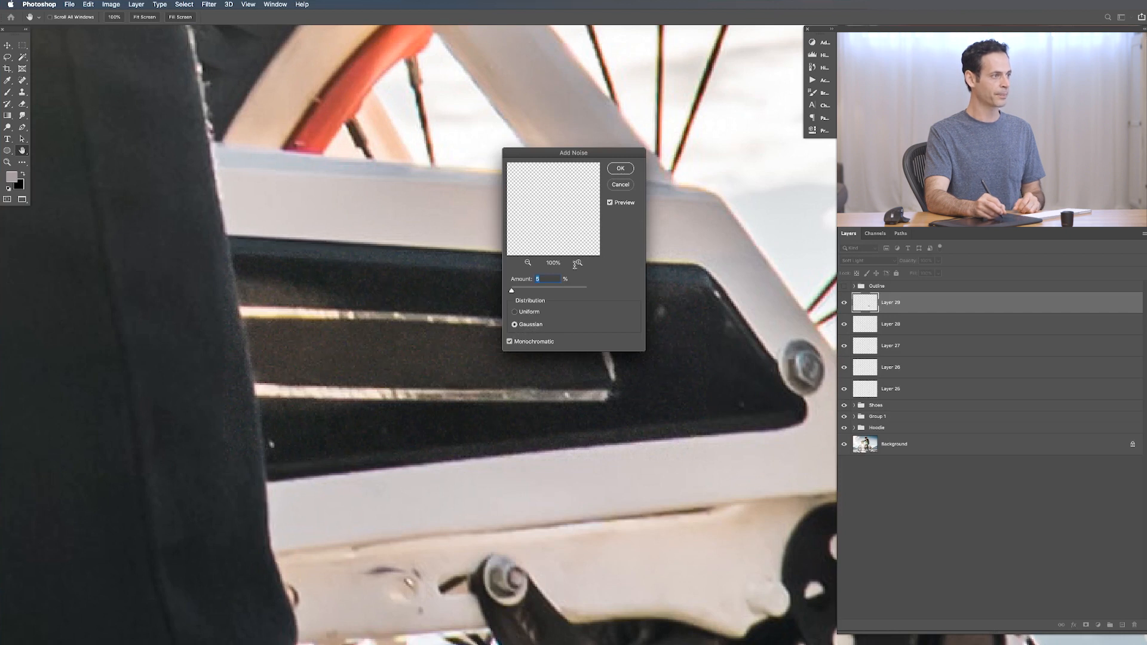
{"action": "left_click", "coordinate": [621, 169]}
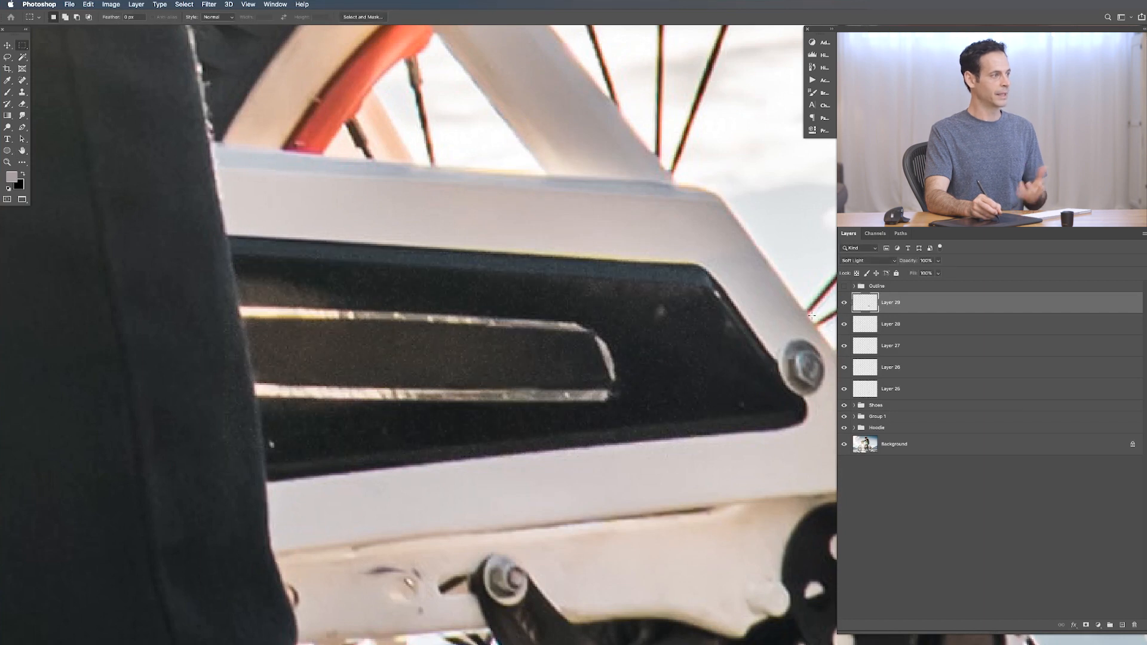
Add an inverted black mask to the noise layer and paint white on it inside the side panel's chrome outline.
{"action": "key", "text": "shift+alt+super+m"}
{"action": "key", "text": "super+i"}
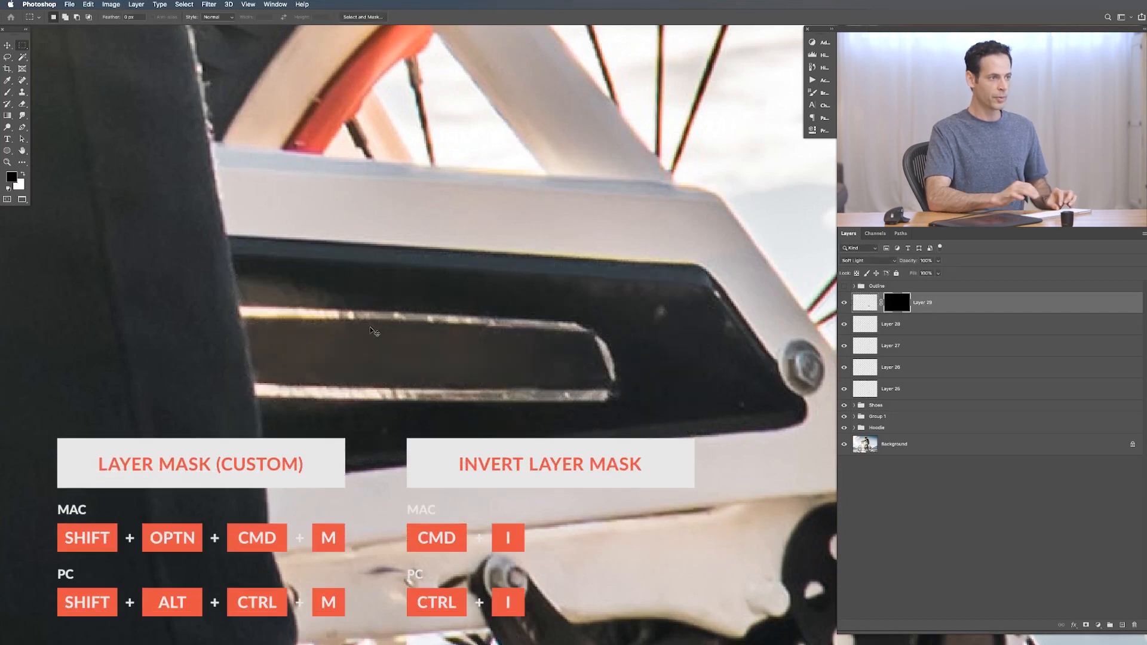
{"action": "key", "text": "b"}
{"action": "left_click_drag", "start_coordinate": [327, 350], "coordinate": [345, 350]}
{"action": "key", "text": "x"}
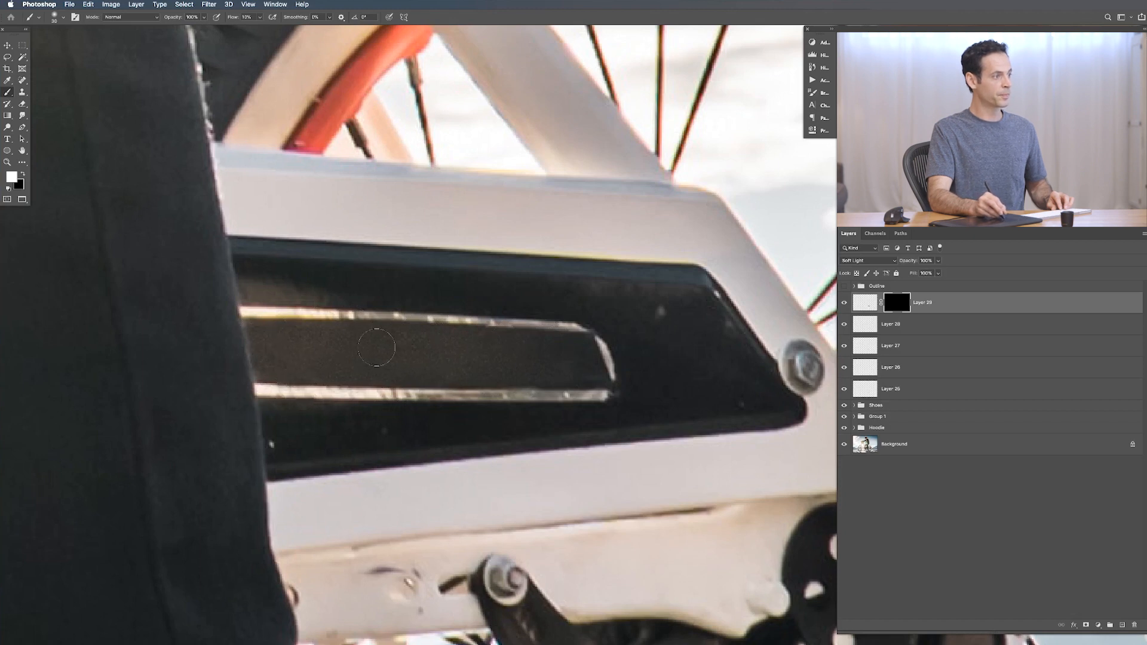
Unlink the noise layer from its mask and target the layer's pixels instead of the mask.
{"action": "left_click", "coordinate": [867, 306]}
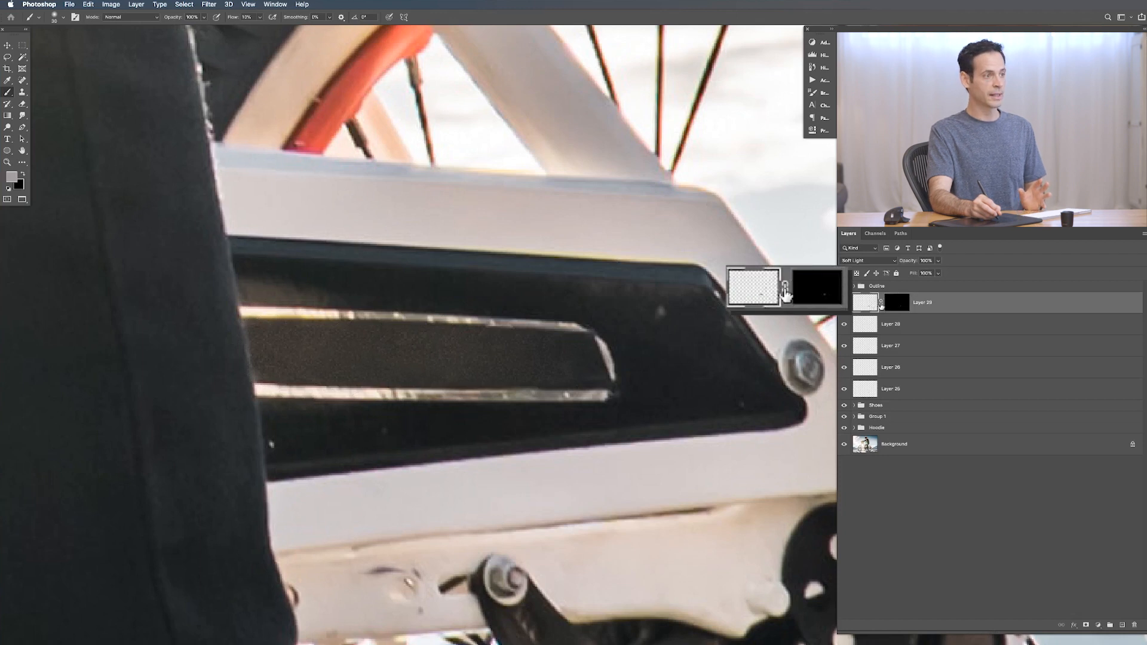
{"action": "left_click", "coordinate": [882, 303]}
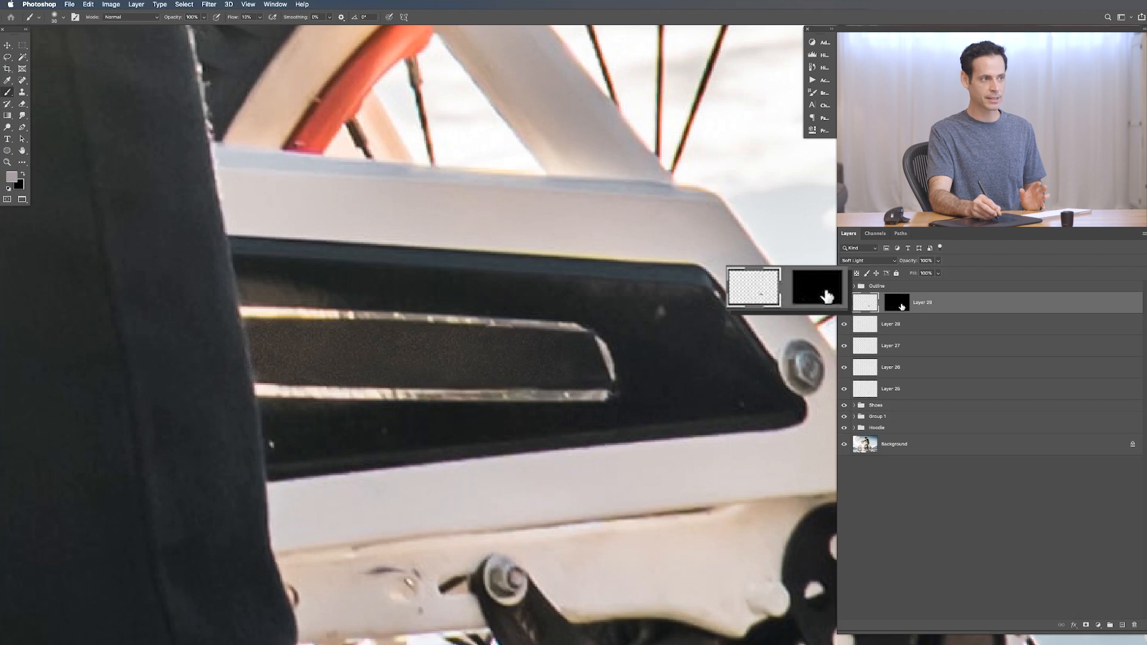
{"action": "left_click", "coordinate": [901, 305]}
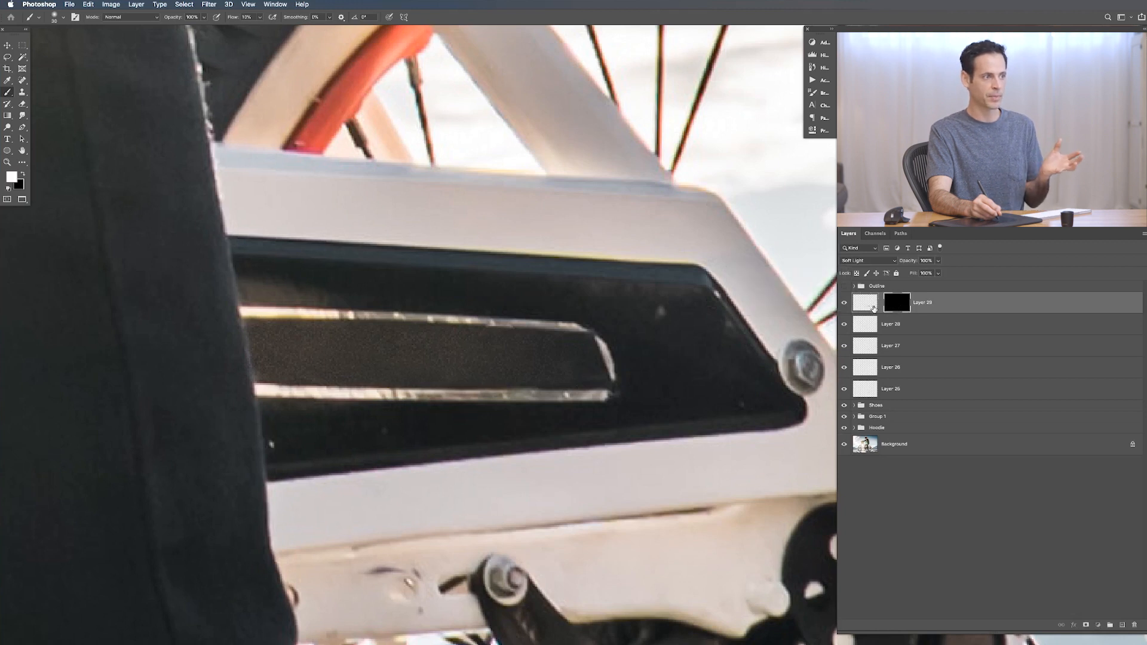
{"action": "left_click", "coordinate": [872, 308]}
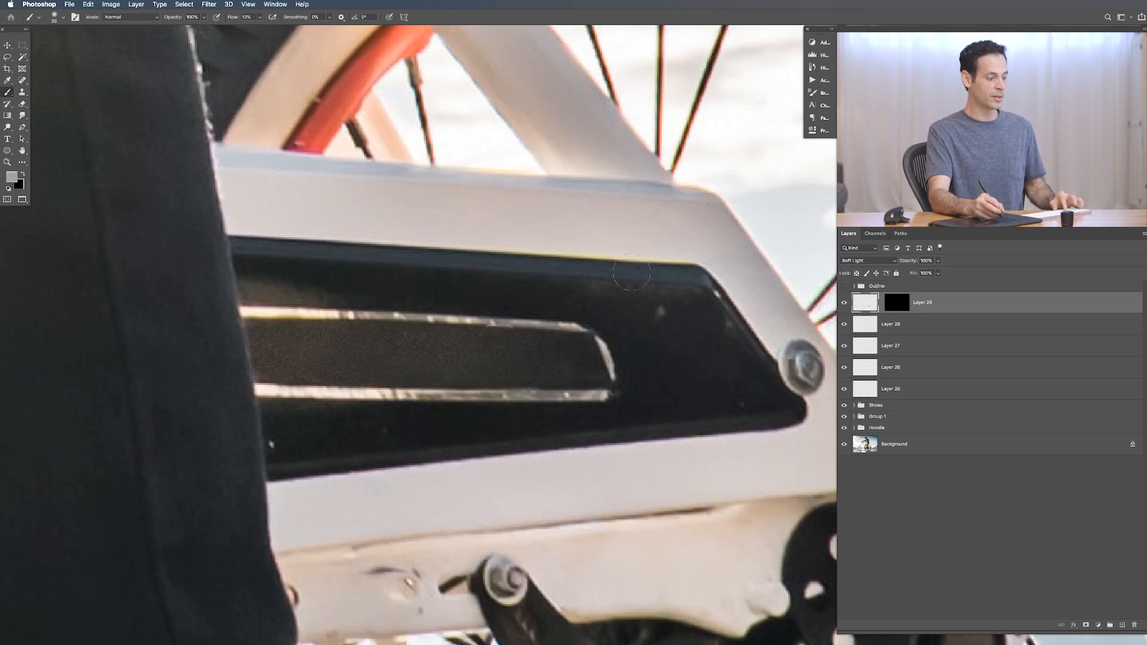
Scale the noise texture with Free Transform to match the surrounding grain, and lower the noise layer's opacity.
{"action": "key", "text": "super+t"}
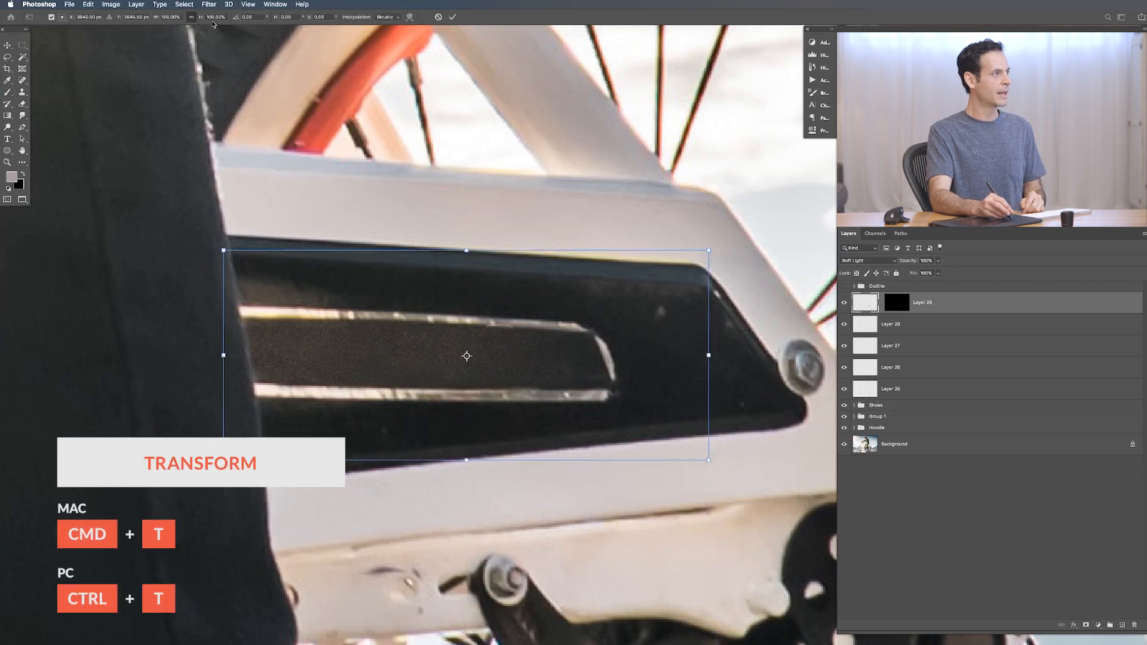
{"action": "left_click_drag", "start_coordinate": [203, 18], "coordinate": [237, 23]}
{"action": "key", "text": "Return"}
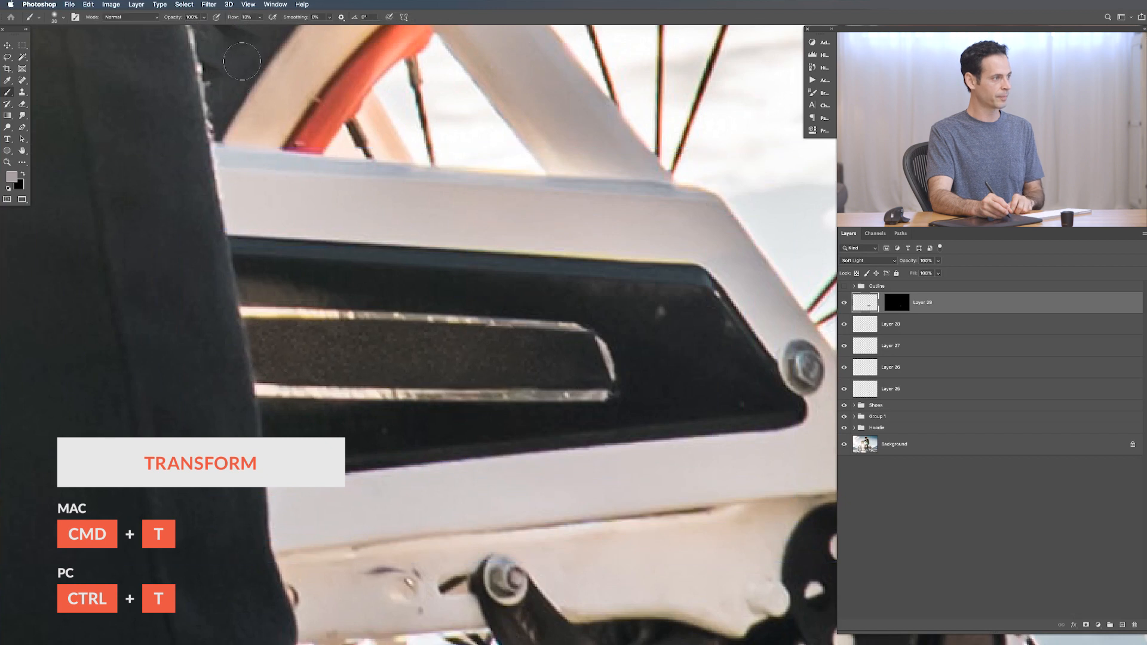
{"action": "key", "text": "super+t"}
{"action": "left_click_drag", "start_coordinate": [210, 24], "coordinate": [216, 23]}
{"action": "key", "text": "Return"}
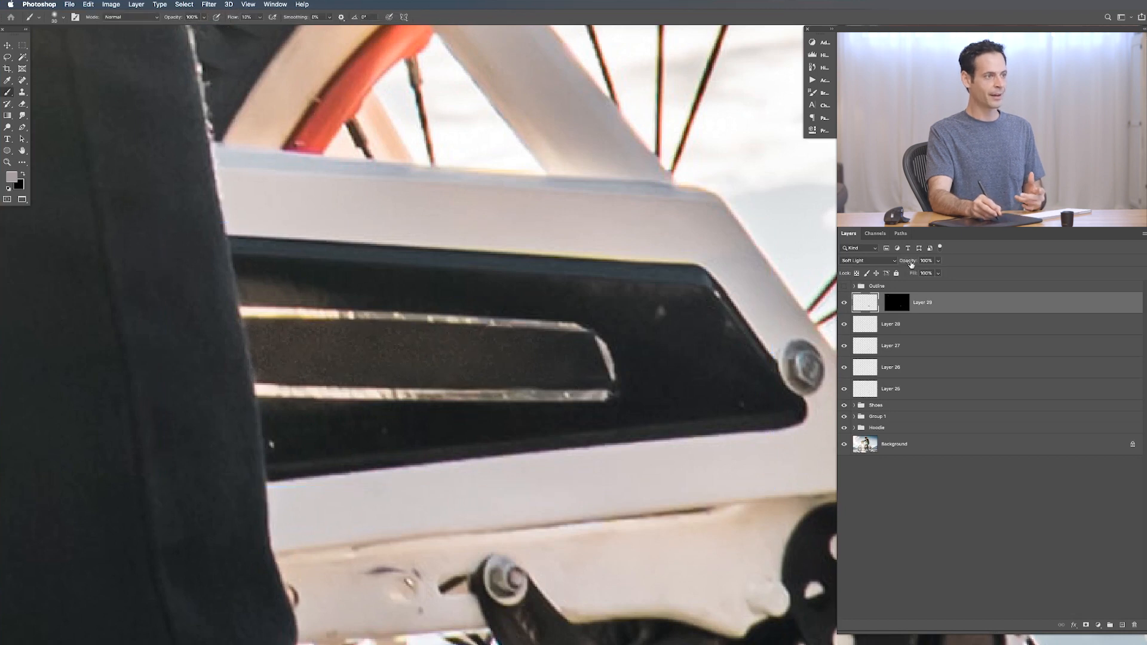
{"action": "left_click_drag", "start_coordinate": [900, 263], "coordinate": [892, 264]}
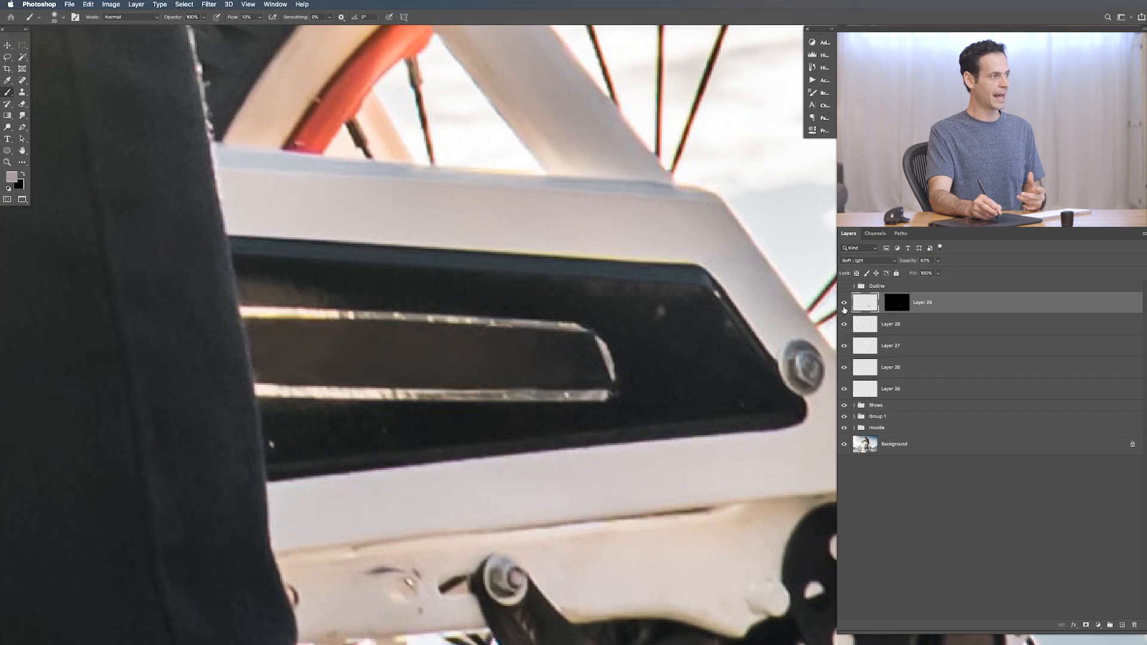
On the layer below the noise, sample the red of the rear wheel rim and brush a faint tint inside the chrome outline.
{"action": "key", "text": "ctrl+minus"}
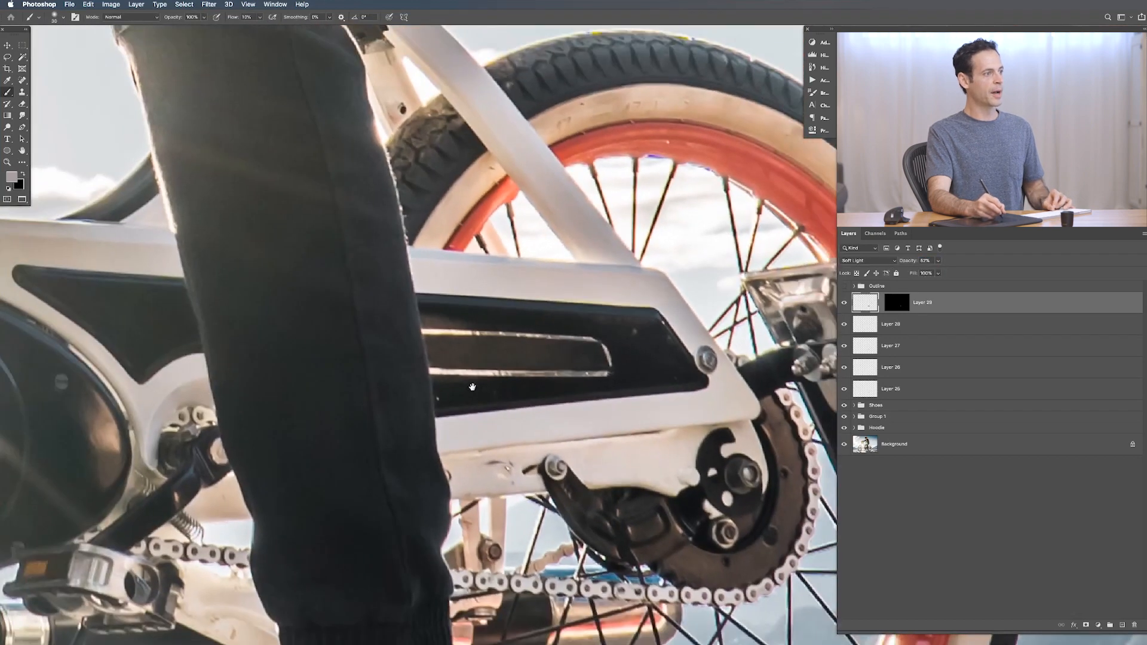
{"action": "key", "text": "alt+bracketleft"}
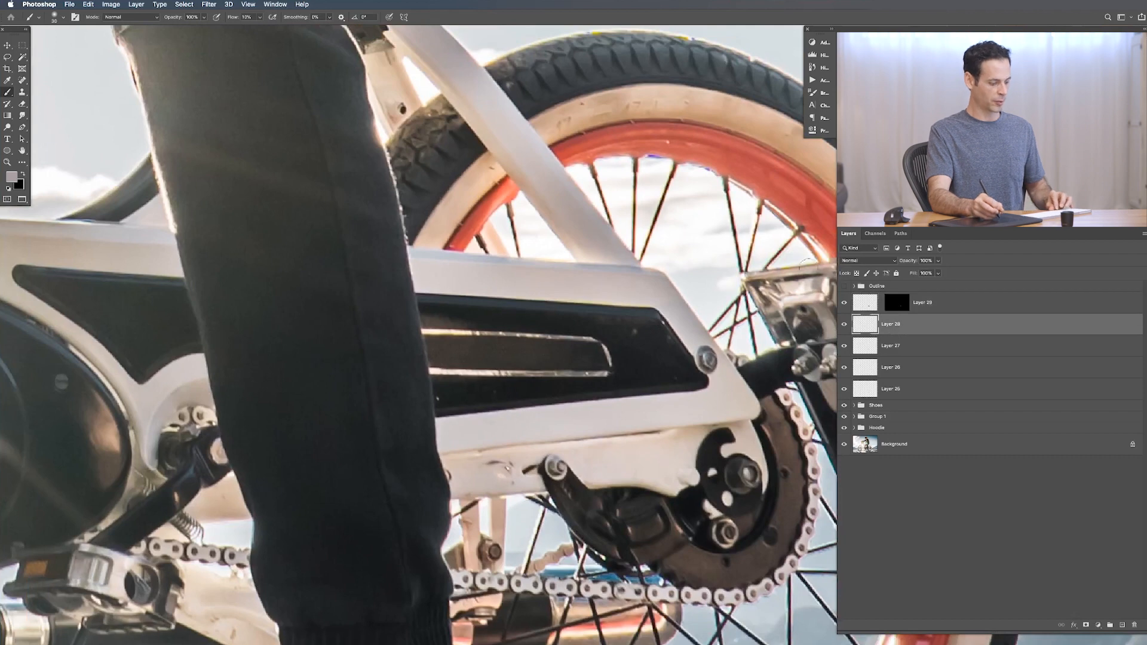
{"action": "left_click", "coordinate": [484, 361], "text": "alt"}
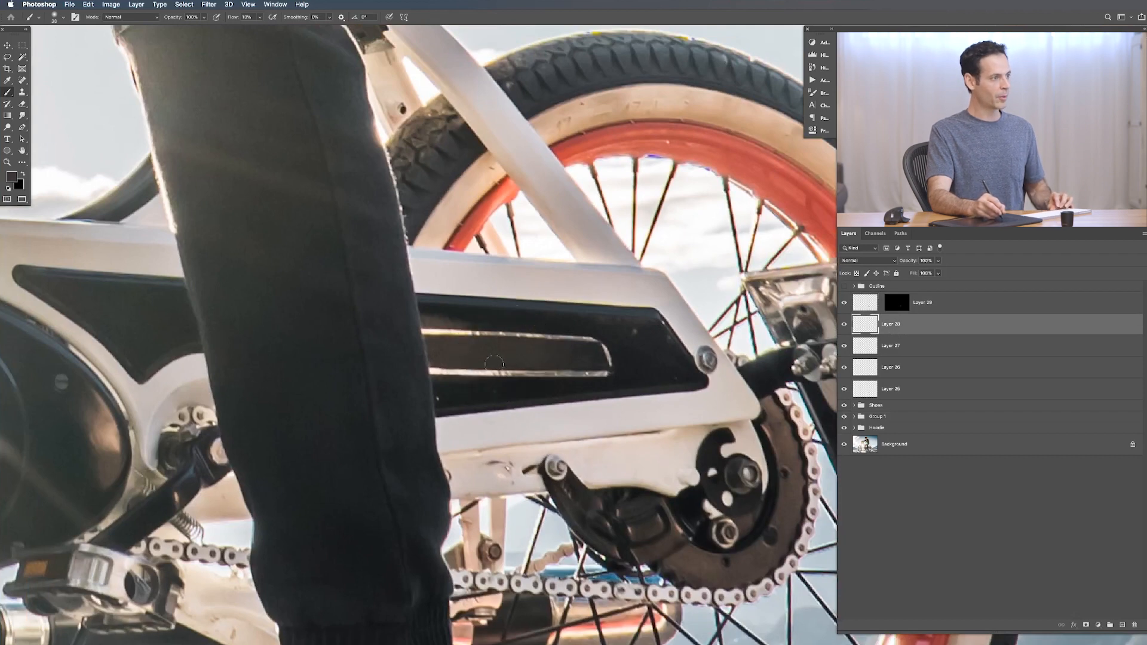
{"action": "left_click", "coordinate": [677, 151], "text": "alt"}
{"action": "mouse_move", "coordinate": [469, 349]}
{"action": "left_mouse_down"}
{"action": "mouse_move", "coordinate": [535, 363]}
{"action": "mouse_move", "coordinate": [585, 342]}
{"action": "left_mouse_up"}
Resize the soft brush and blend resampled dark panel tones inside the chrome outline of the side panel.
{"action": "left_click", "coordinate": [584, 342], "text": "alt"}
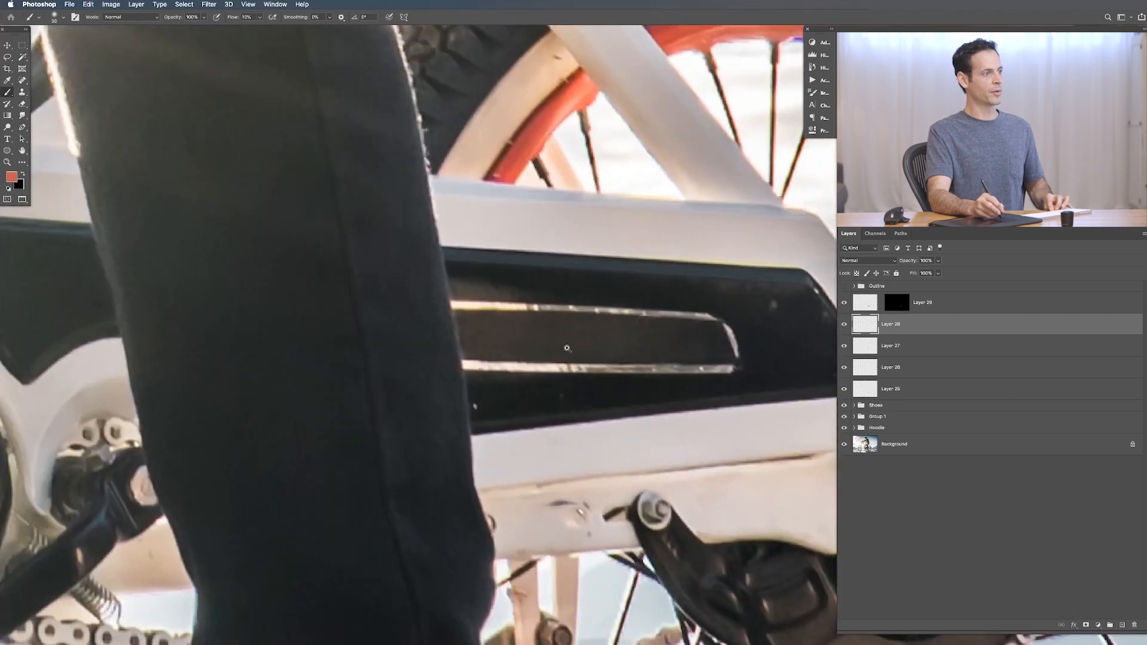
{"action": "left_click", "coordinate": [585, 341], "text": "alt"}
{"action": "left_click_drag", "start_coordinate": [638, 337], "coordinate": [635, 346]}
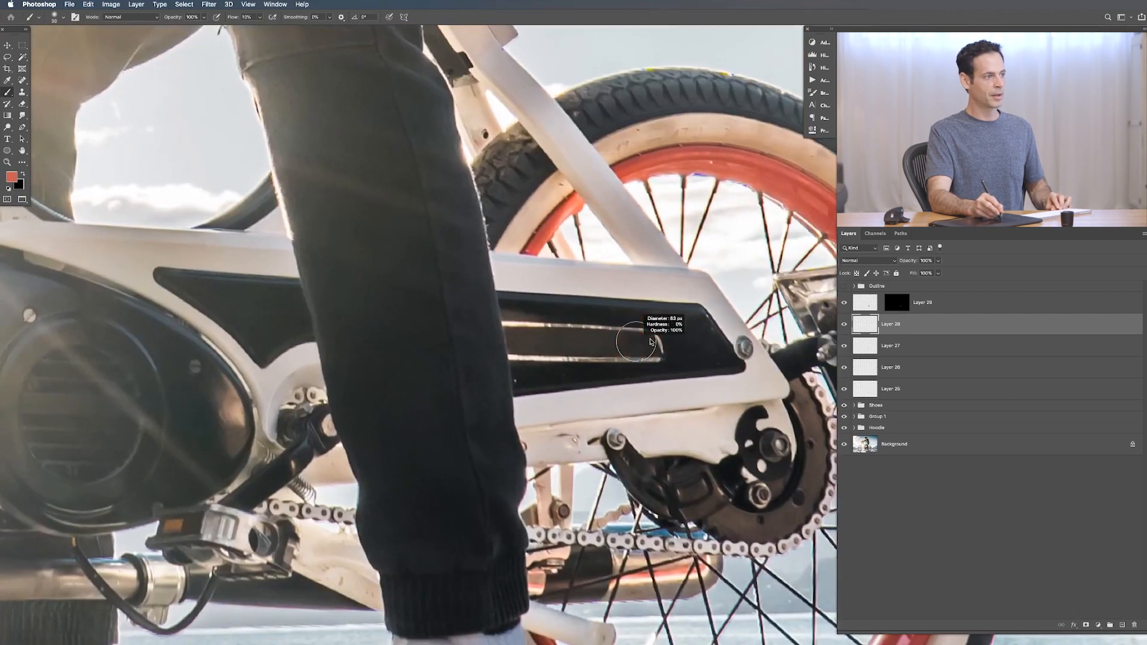
{"action": "left_click", "coordinate": [635, 346], "text": "alt"}
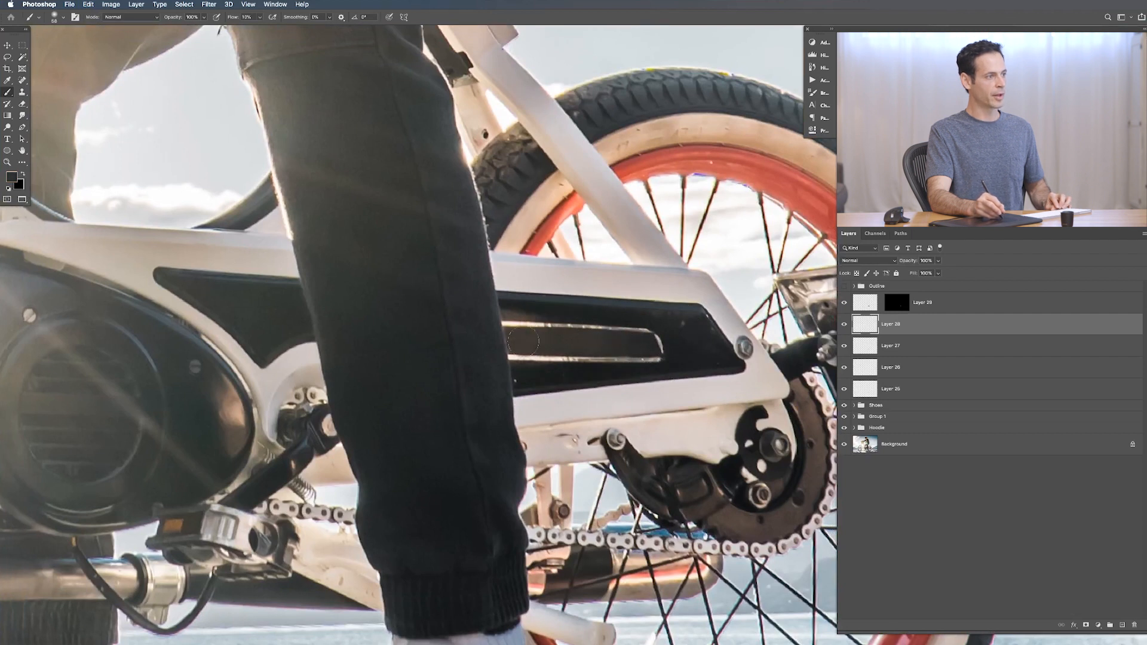
{"action": "left_click", "coordinate": [514, 317], "text": "alt"}
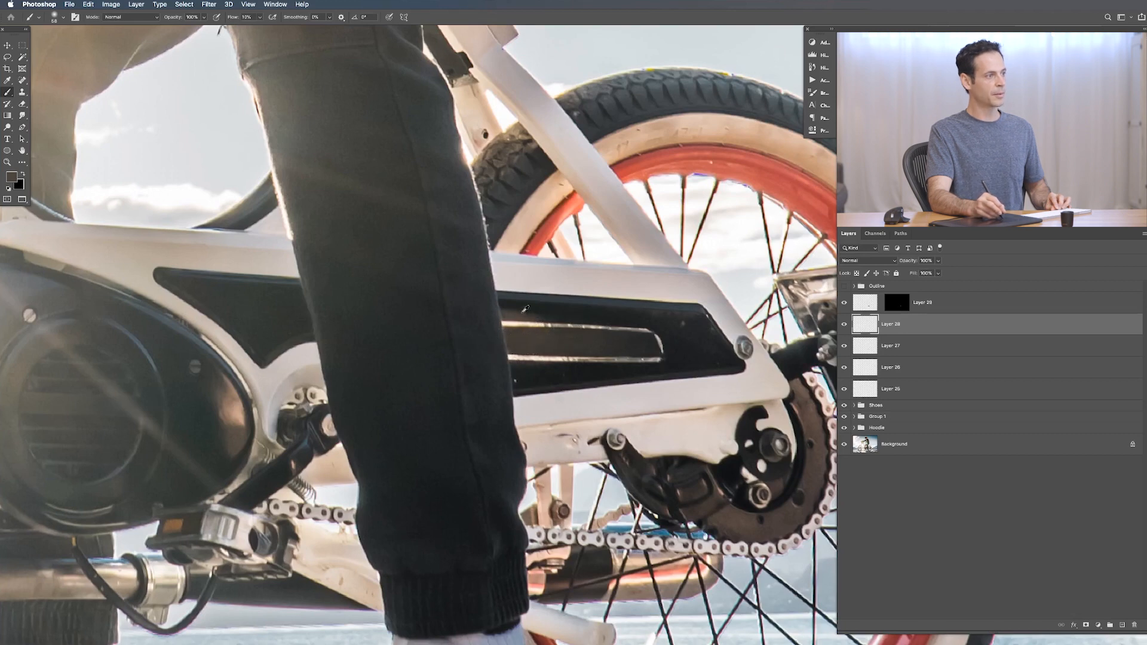
With the brush at 60% flow, paint sampled brown tones over the "ofa kult" lettering on the handlebar cylinder.
{"action": "key", "text": "ctrl+0"}
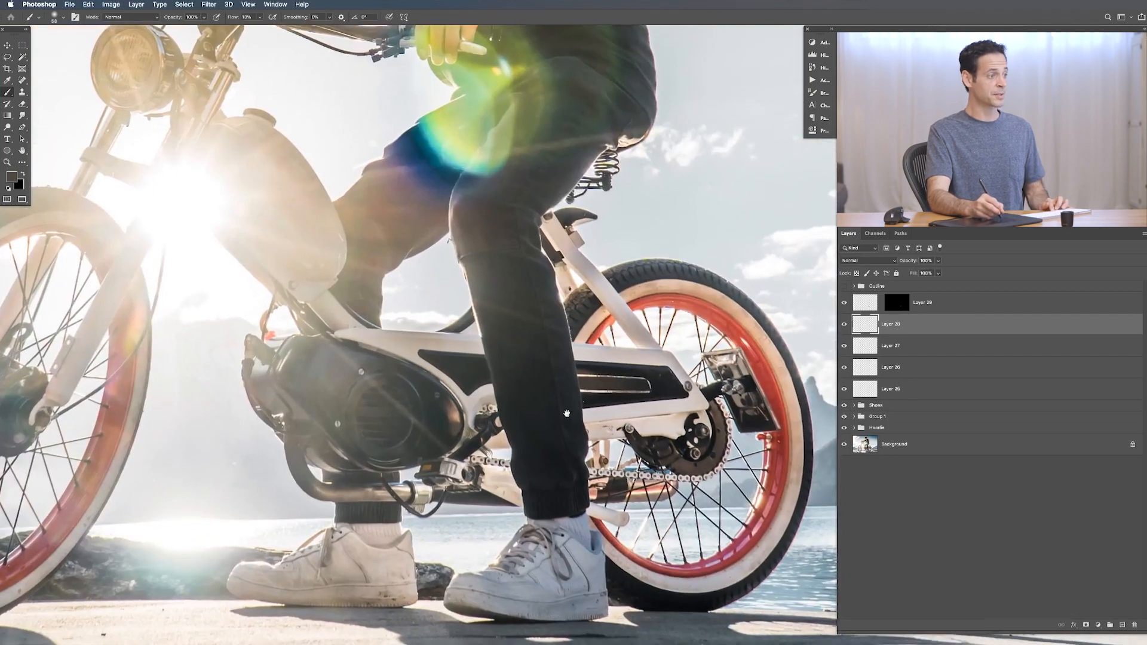
{"action": "scroll", "coordinate": [442, 207], "scroll_direction": "down", "scroll_amount": 2}
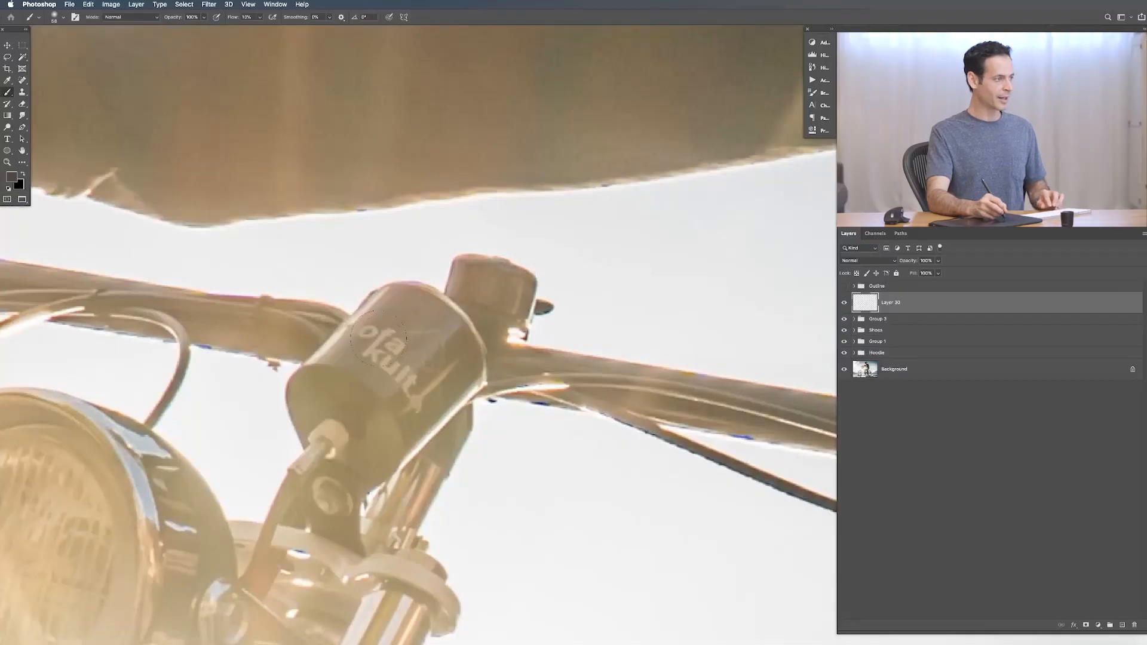
{"action": "mouse_move", "coordinate": [399, 325]}
{"action": "left_mouse_down"}
{"action": "mouse_move", "coordinate": [369, 332]}
{"action": "mouse_move", "coordinate": [387, 323]}
{"action": "left_mouse_up"}
{"action": "left_click", "coordinate": [387, 323], "text": "alt"}
{"action": "key", "text": "shift+6"}
{"action": "left_click", "coordinate": [379, 307], "text": "alt"}
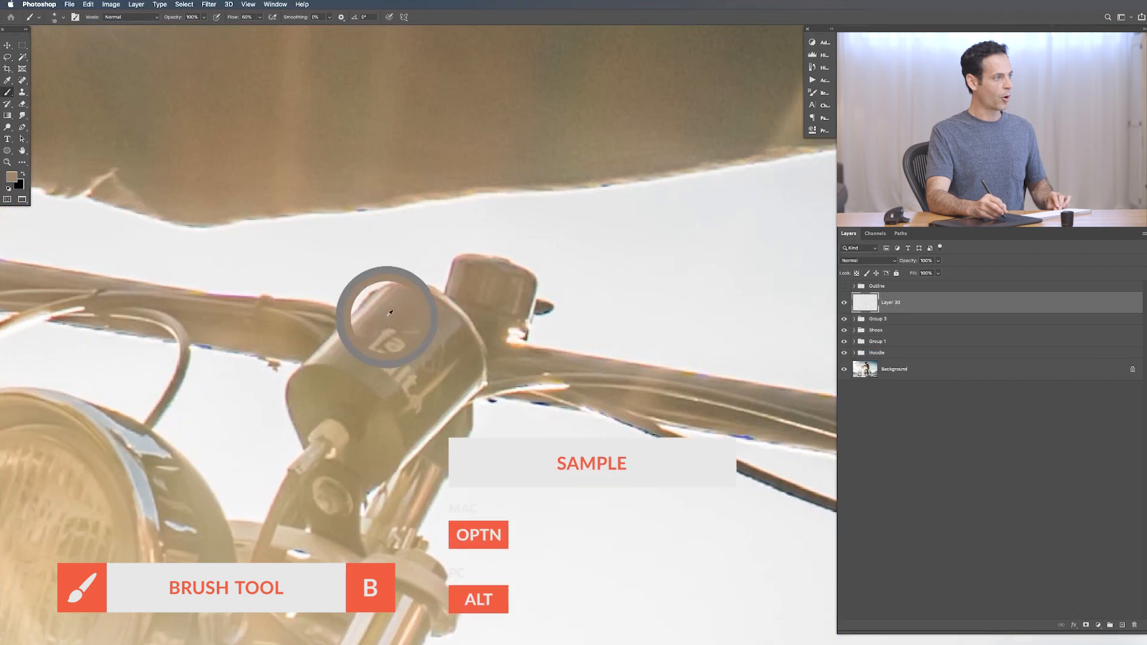
{"action": "left_click", "coordinate": [400, 352], "text": "alt"}
{"action": "mouse_move", "coordinate": [390, 365]}
{"action": "left_mouse_down"}
{"action": "mouse_move", "coordinate": [406, 378]}
{"action": "mouse_move", "coordinate": [411, 369]}
{"action": "left_mouse_up"}
{"action": "left_click", "coordinate": [421, 378], "text": "alt"}
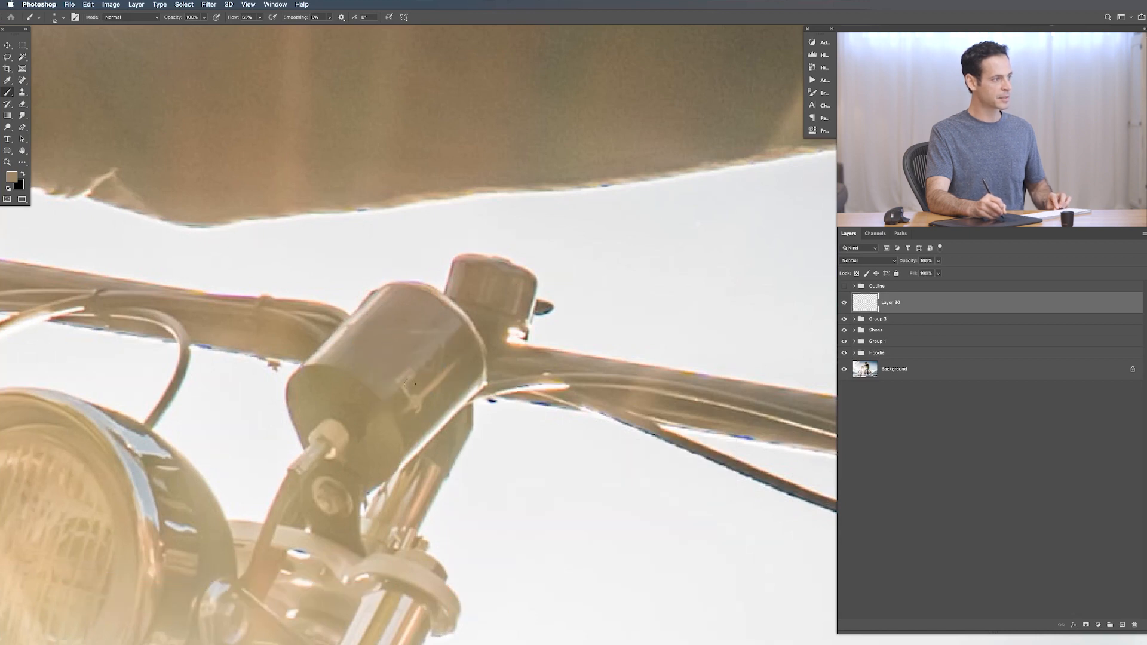
Cover the remaining lettering traces near the cylinder's lower highlight with brush strokes in resampled neighbouring tones.
{"action": "left_click", "coordinate": [425, 404], "text": "alt"}
{"action": "left_click", "coordinate": [402, 377], "text": "alt"}
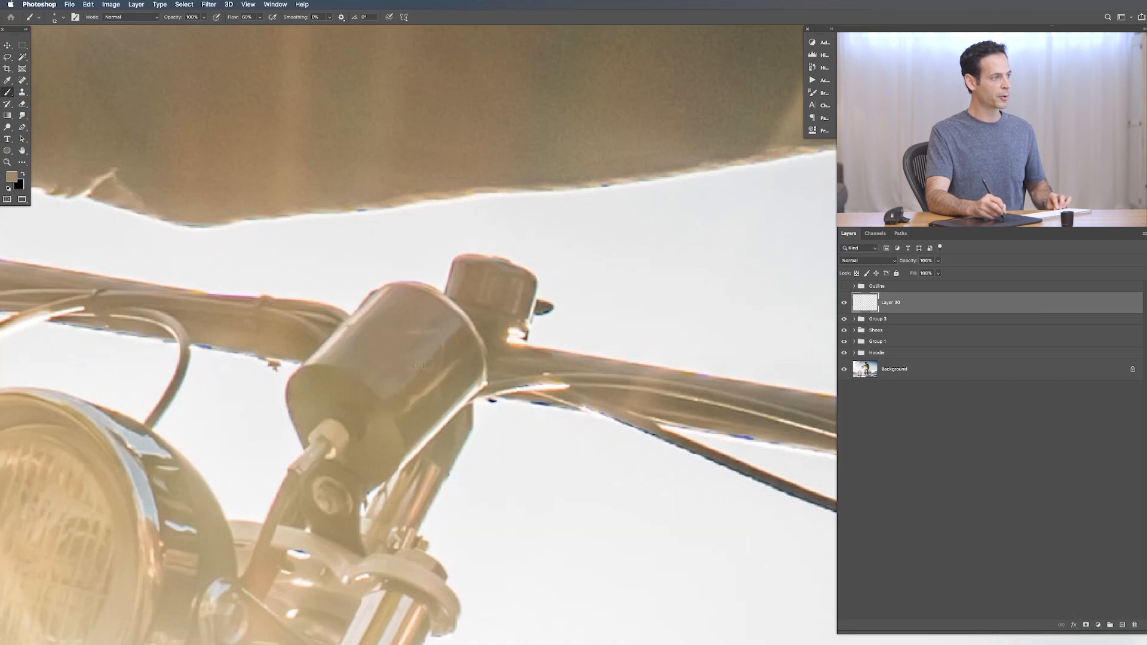
{"action": "left_click", "coordinate": [416, 378], "text": "alt"}
{"action": "left_click", "coordinate": [390, 383], "text": "alt"}
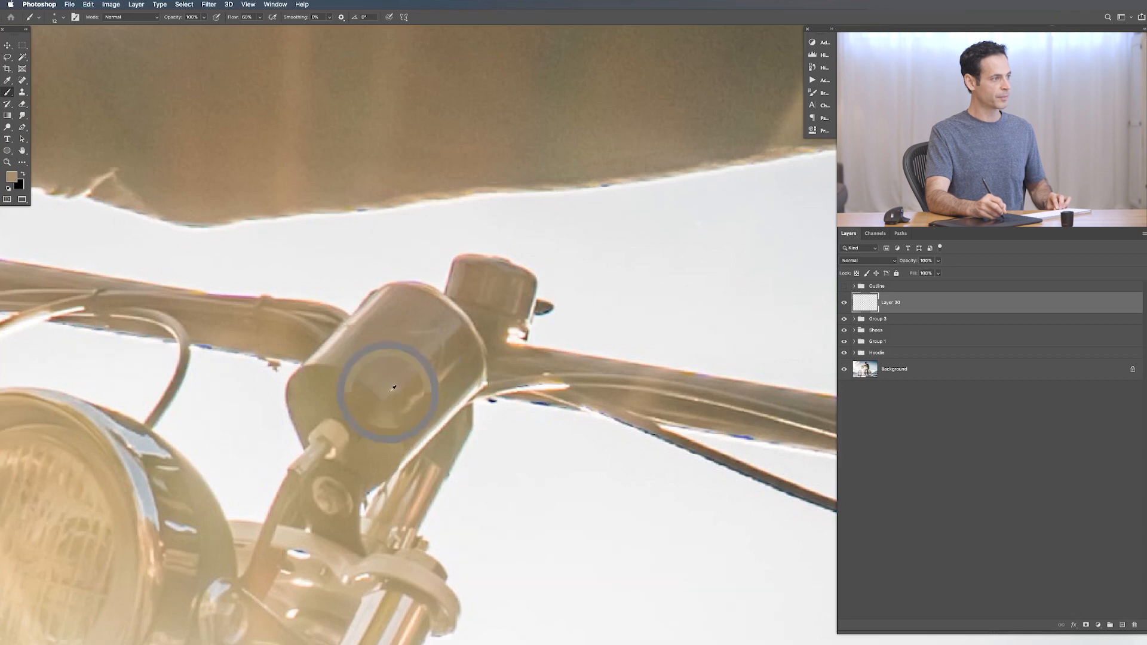
Smooth the tonal transitions across the cylinder's upper face and highlight by painting with repeatedly resampled tones.
{"action": "left_click", "coordinate": [432, 352], "text": "alt"}
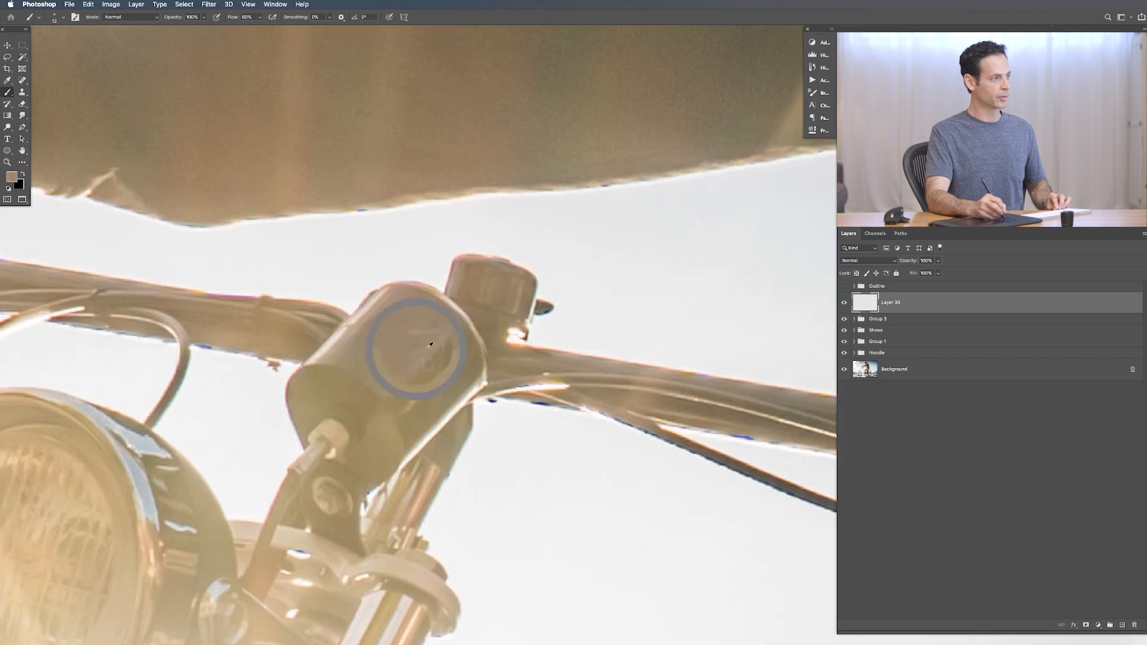
{"action": "left_click", "coordinate": [428, 371], "text": "alt"}
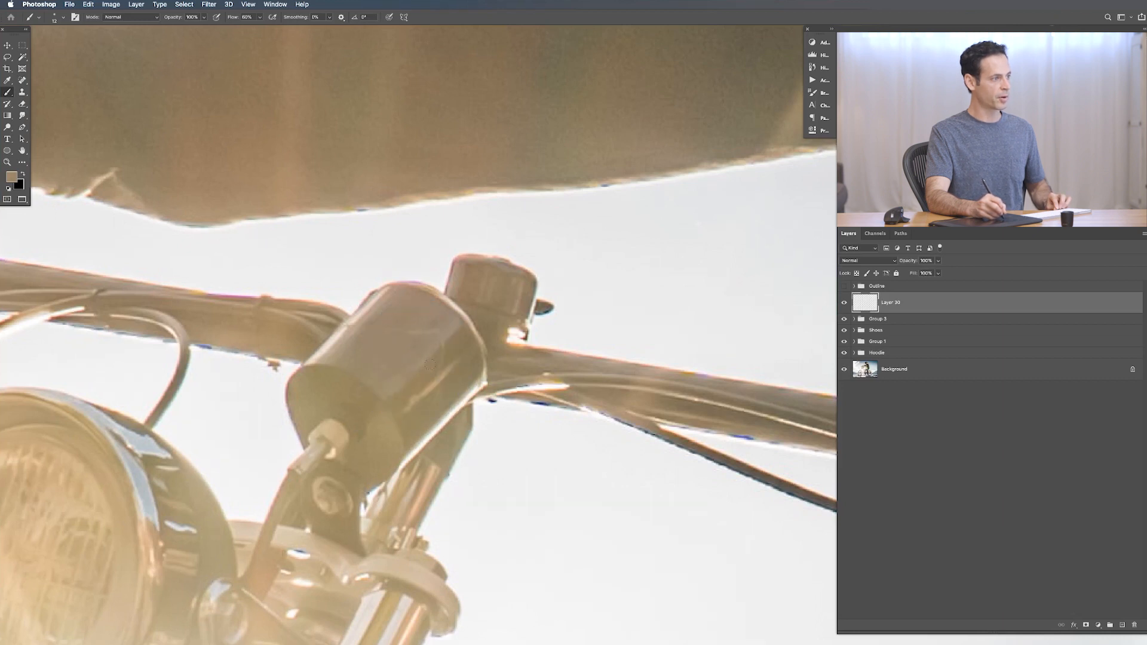
{"action": "left_click", "coordinate": [441, 340], "text": "alt"}
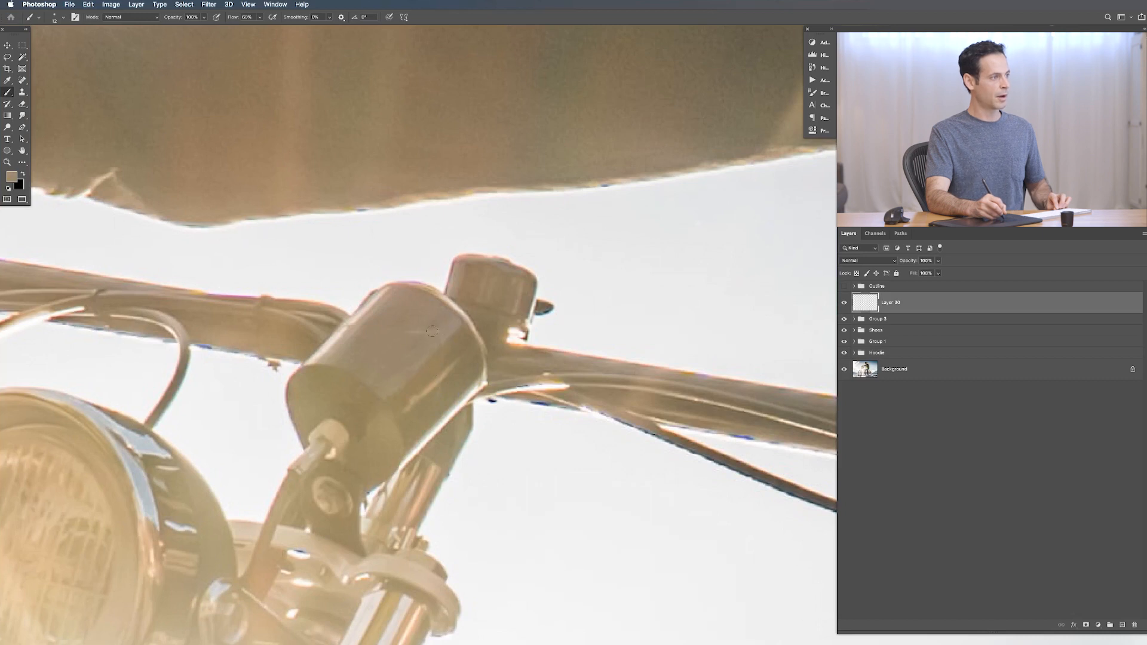
{"action": "left_click", "coordinate": [417, 330], "text": "alt"}
{"action": "left_click", "coordinate": [416, 333], "text": "alt"}
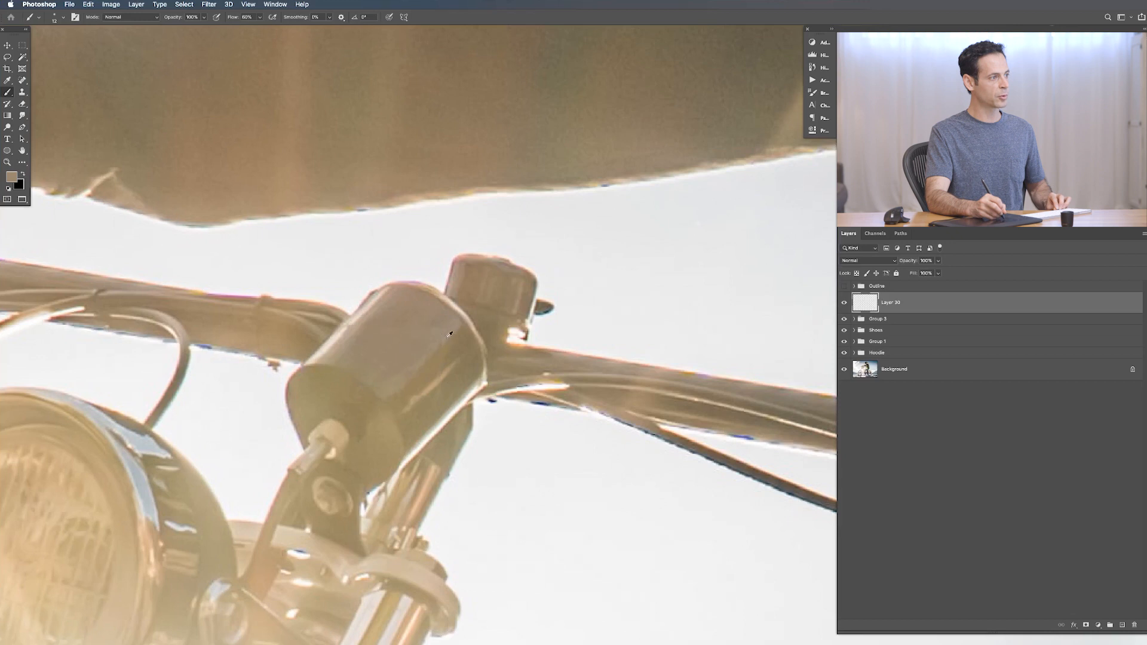
Resample tones around the handlebar cylinder's highlight and blend the remaining uneven patches on its upper side.
{"action": "left_click", "coordinate": [431, 319], "text": "alt"}
{"action": "left_click", "coordinate": [412, 365], "text": "alt"}
{"action": "left_click", "coordinate": [374, 361], "text": "alt"}
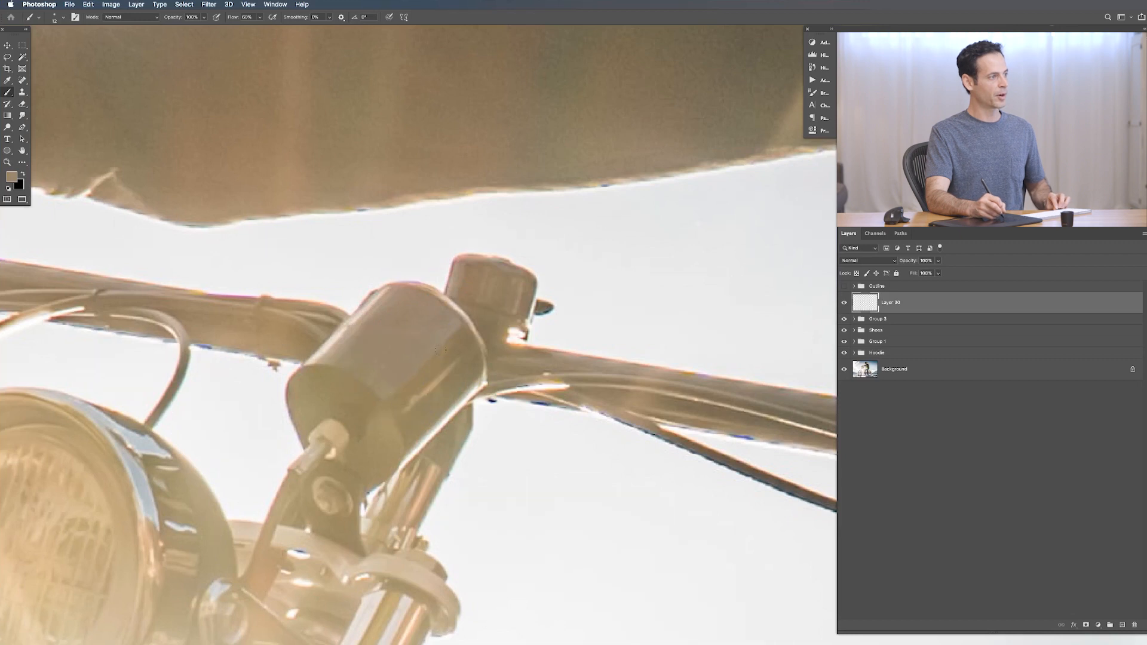
On a new layer, paint sampled beige tones over the emblem on the bracket beside the headlight.
{"action": "left_click_drag", "start_coordinate": [336, 508], "coordinate": [424, 246]}
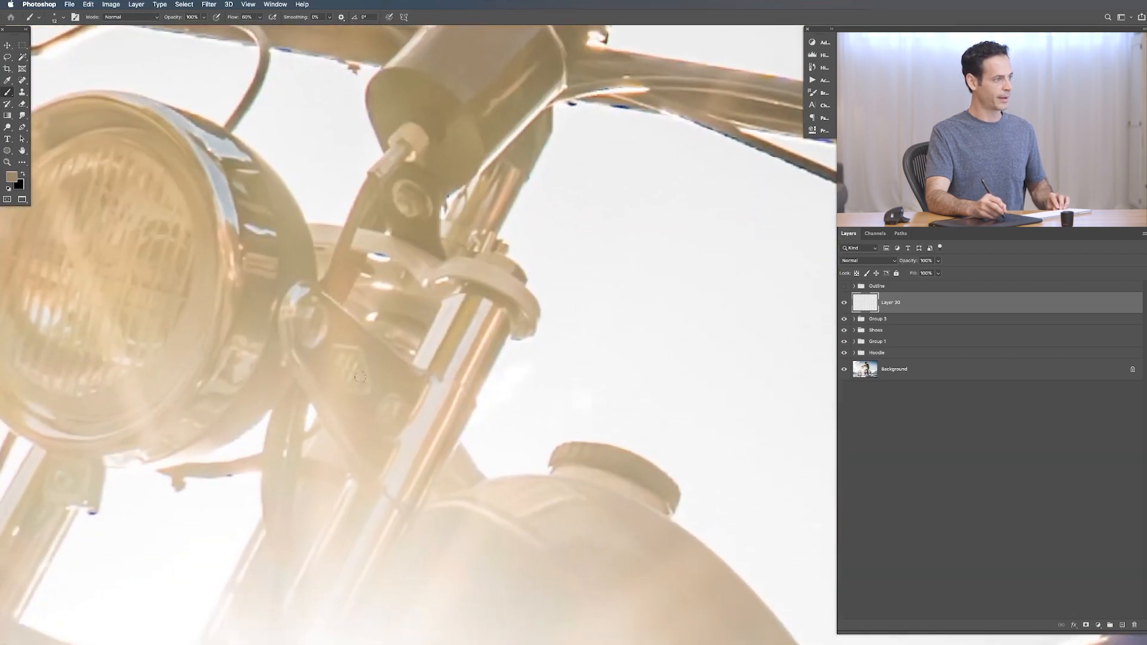
{"action": "left_click_drag", "start_coordinate": [362, 380], "coordinate": [333, 349]}
{"action": "key", "text": "shift+alt+super+n"}
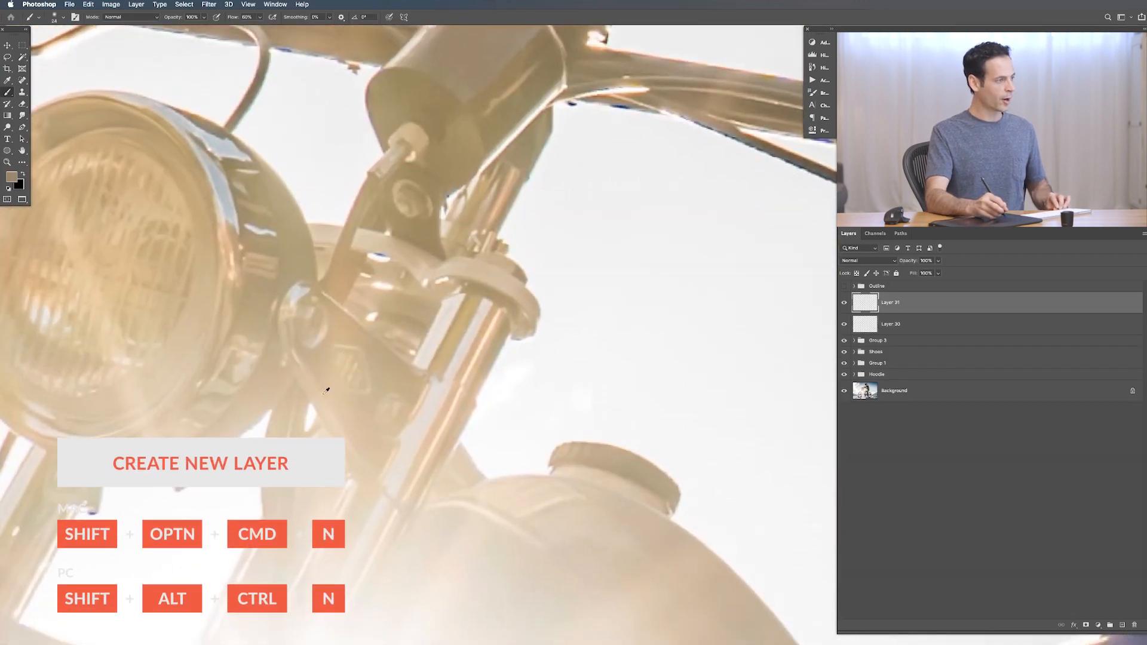
{"action": "left_click", "coordinate": [380, 369], "text": "alt"}
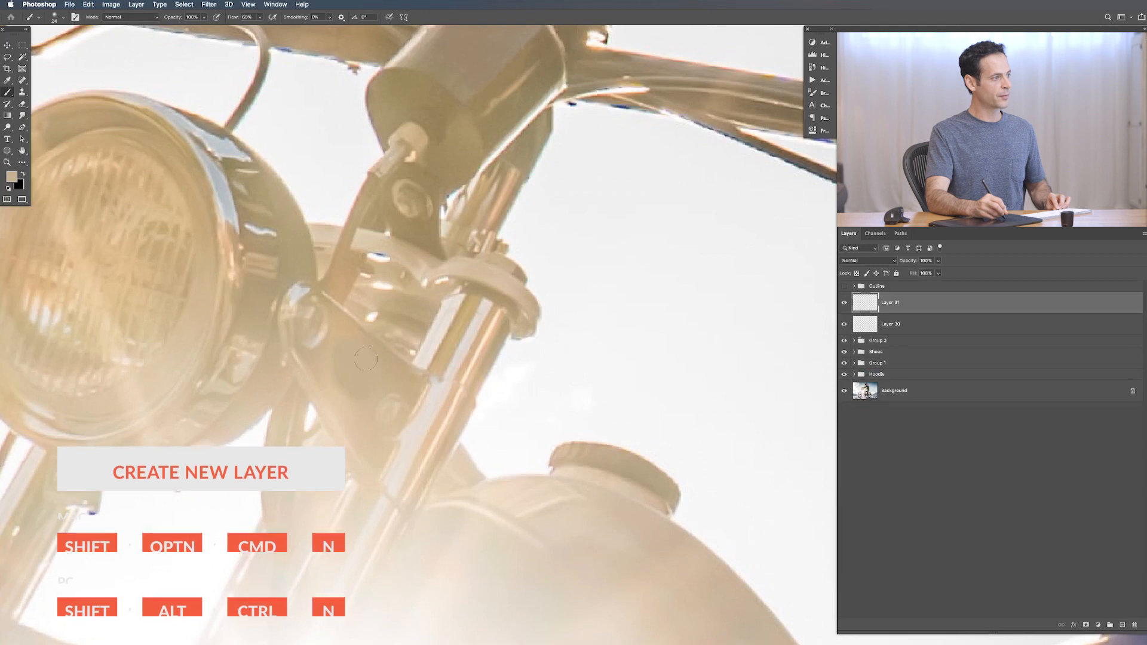
{"action": "mouse_move", "coordinate": [340, 411]}
{"action": "left_mouse_down"}
{"action": "mouse_move", "coordinate": [352, 410]}
{"action": "mouse_move", "coordinate": [332, 384]}
{"action": "left_mouse_up"}
{"action": "left_click", "coordinate": [344, 410], "text": "alt"}
{"action": "key", "text": "shift+2"}
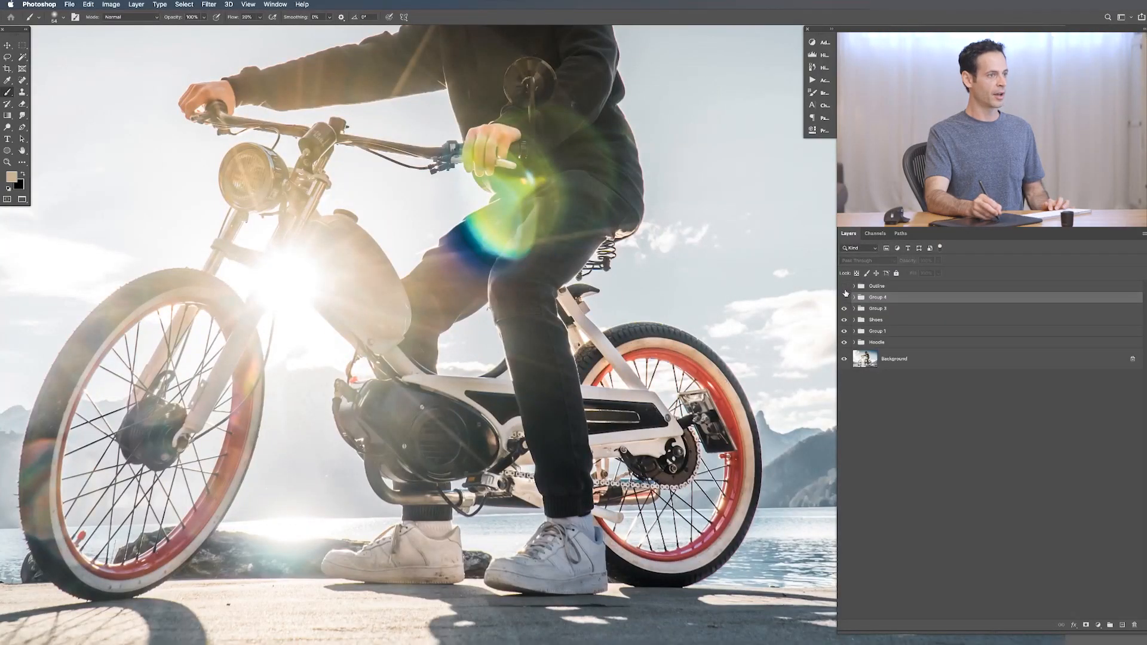
Show the Outline markings, review the marked areas from the motorcycle up to the helmet lettering, and hide the markings again.
{"action": "left_click", "coordinate": [844, 286]}
{"action": "left_click_drag", "start_coordinate": [273, 375], "coordinate": [359, 358]}
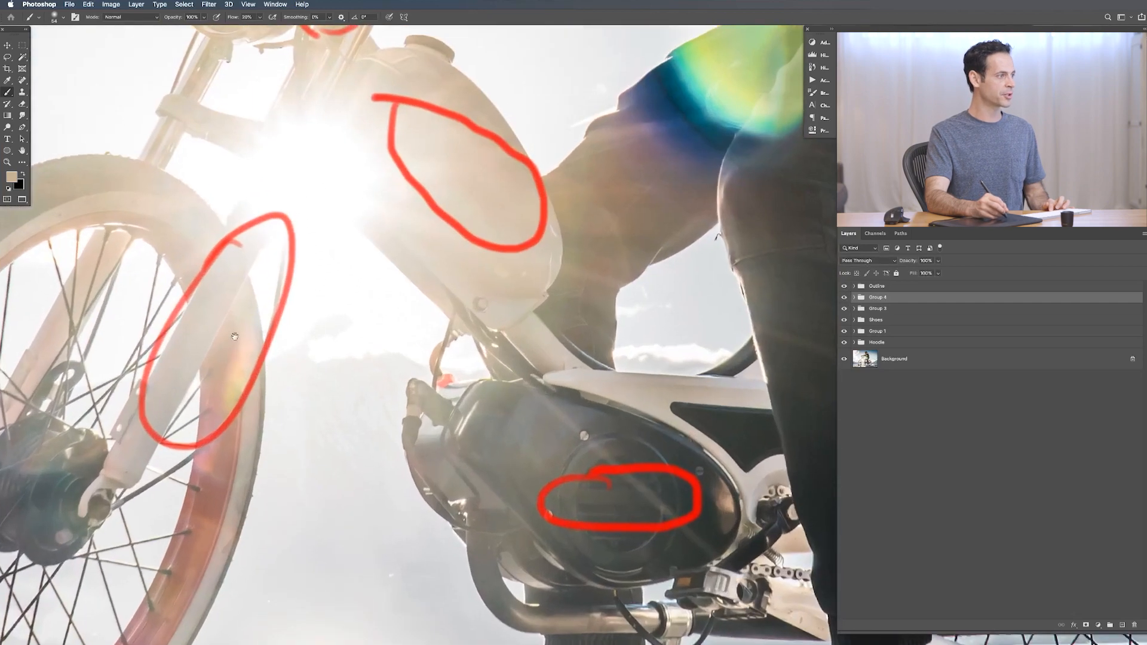
{"action": "left_click_drag", "start_coordinate": [421, 250], "coordinate": [426, 463]}
{"action": "left_click_drag", "start_coordinate": [620, 413], "coordinate": [232, 179]}
{"action": "mouse_move", "coordinate": [315, 538]}
{"action": "left_mouse_down"}
{"action": "mouse_move", "coordinate": [418, 308]}
{"action": "mouse_move", "coordinate": [486, 589]}
{"action": "left_mouse_up"}
{"action": "left_click_drag", "start_coordinate": [372, 187], "coordinate": [378, 640]}
{"action": "mouse_move", "coordinate": [374, 289]}
{"action": "left_mouse_down"}
{"action": "mouse_move", "coordinate": [397, 546]}
{"action": "mouse_move", "coordinate": [383, 620]}
{"action": "left_mouse_up"}
{"action": "left_click_drag", "start_coordinate": [359, 201], "coordinate": [411, 226]}
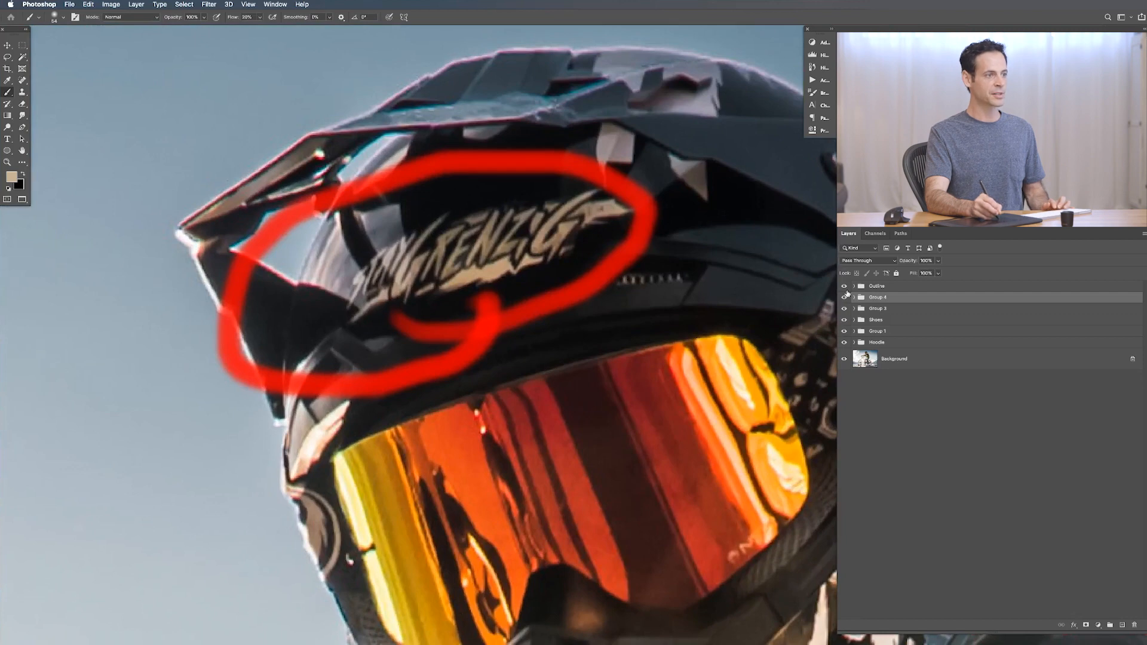
{"action": "left_click", "coordinate": [844, 286]}
On a new layer, trace a Pen path around the helmet's front light reflection and save it as "helmet 2".
{"action": "key", "text": "alt+shift+super+n"}
{"action": "key", "text": "p"}
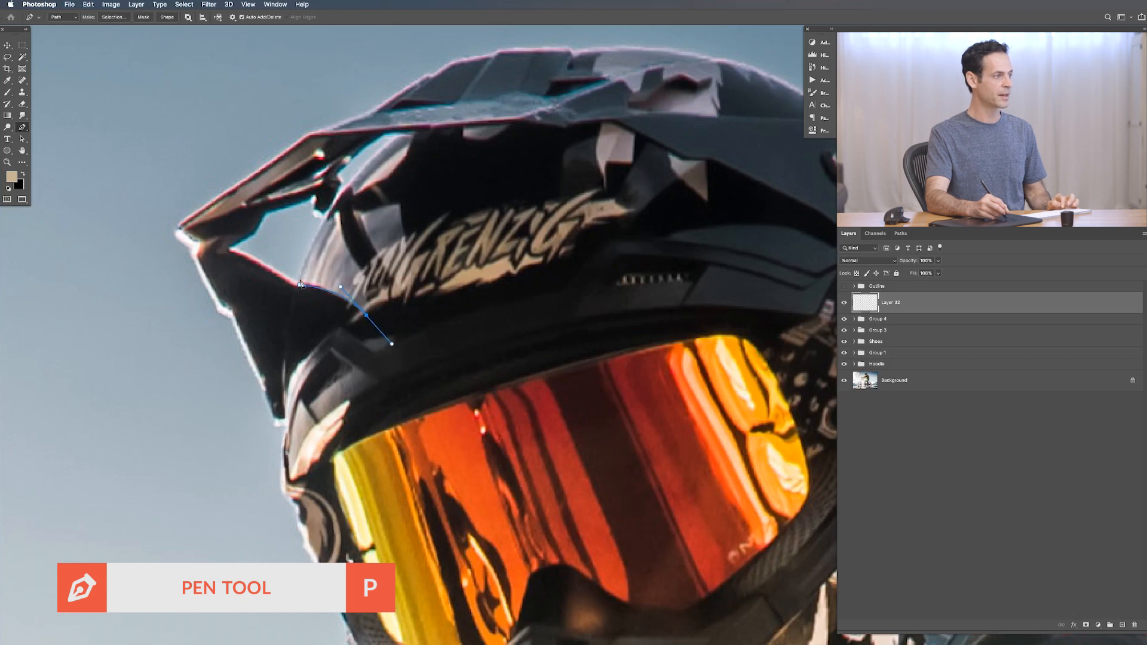
{"action": "left_click_drag", "start_coordinate": [392, 344], "coordinate": [394, 310]}
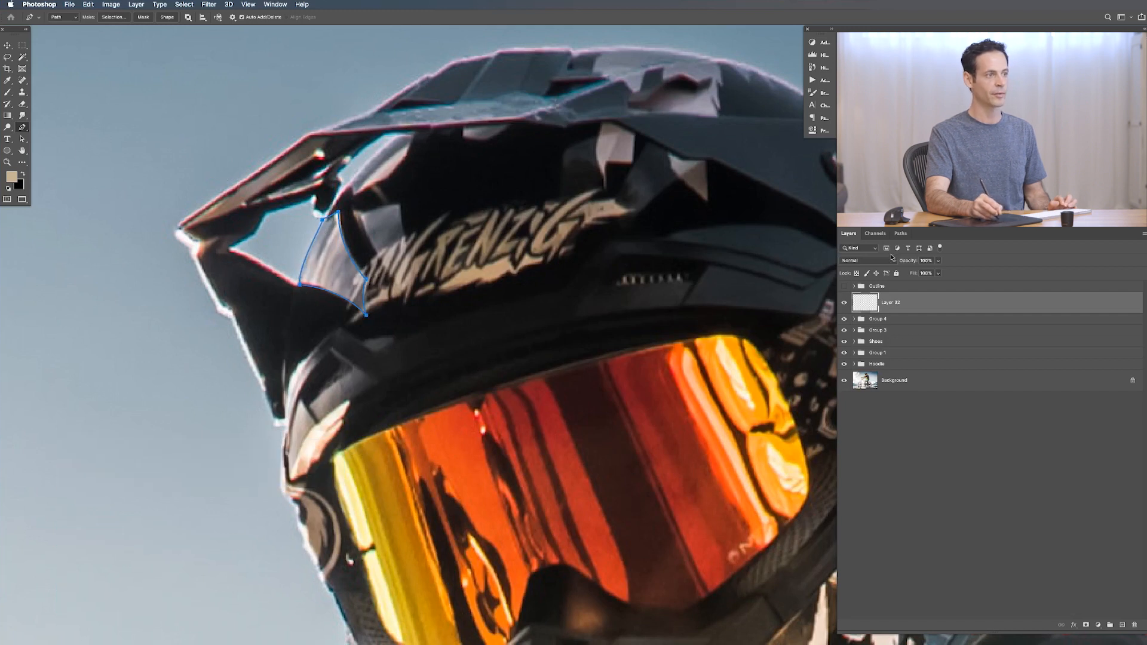
{"action": "left_click", "coordinate": [901, 234]}
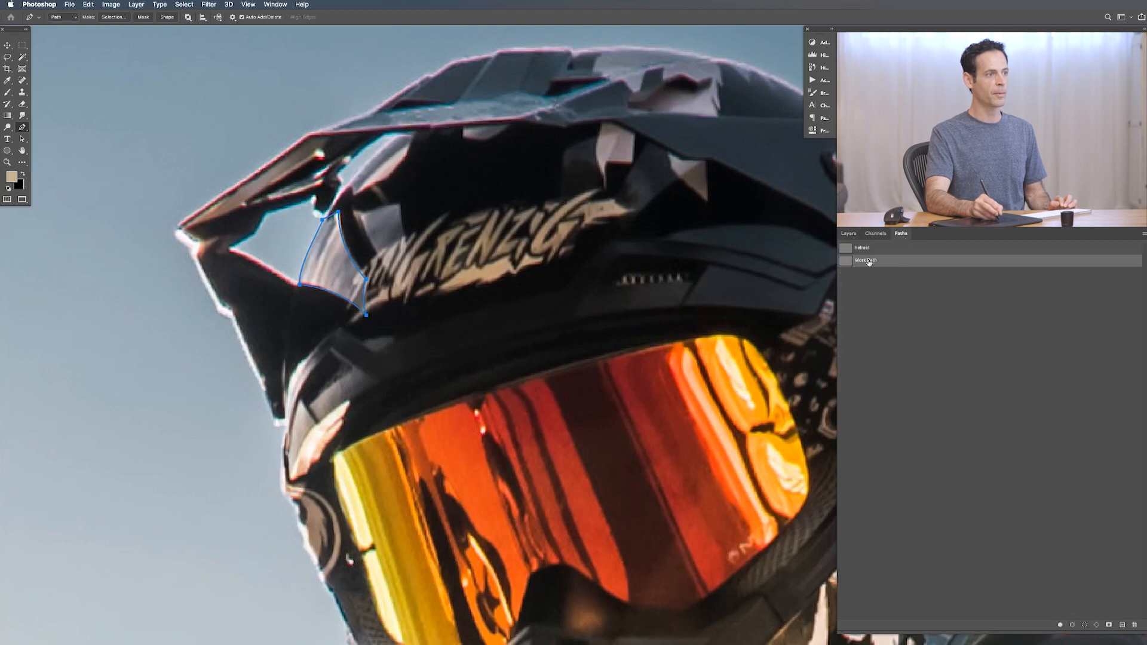
{"action": "double_click", "coordinate": [869, 261]}
{"action": "type", "text": "helmet 2"}
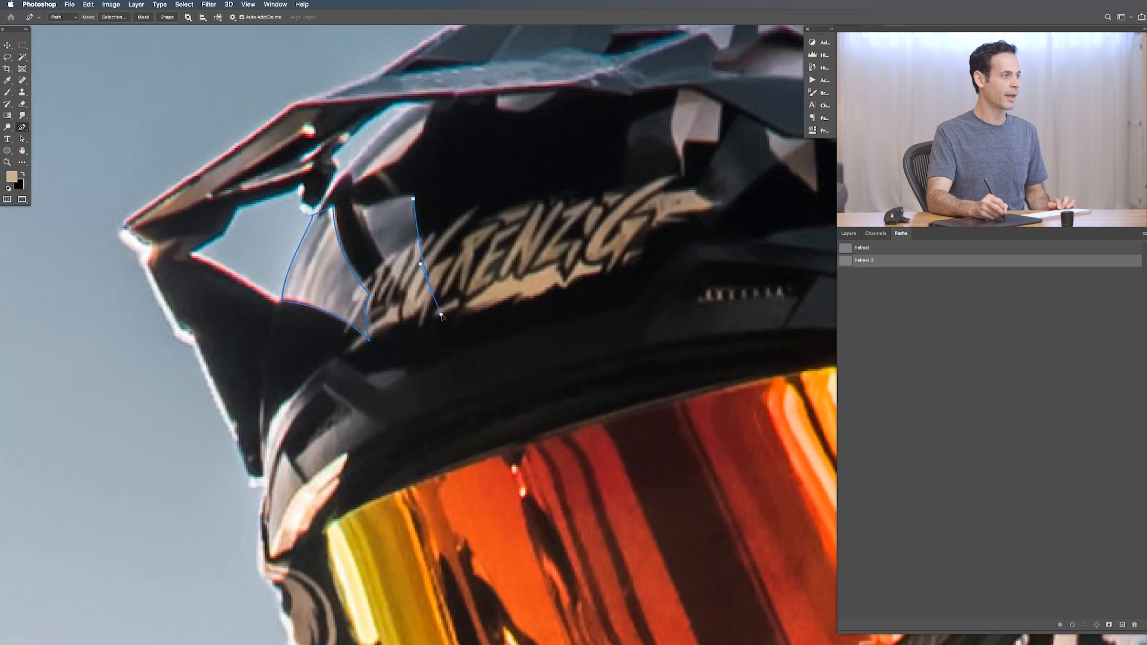
Add a closed Pen path around the narrow grey reflection crossing the start of the helmet lettering.
{"action": "left_click", "coordinate": [430, 290], "text": "alt"}
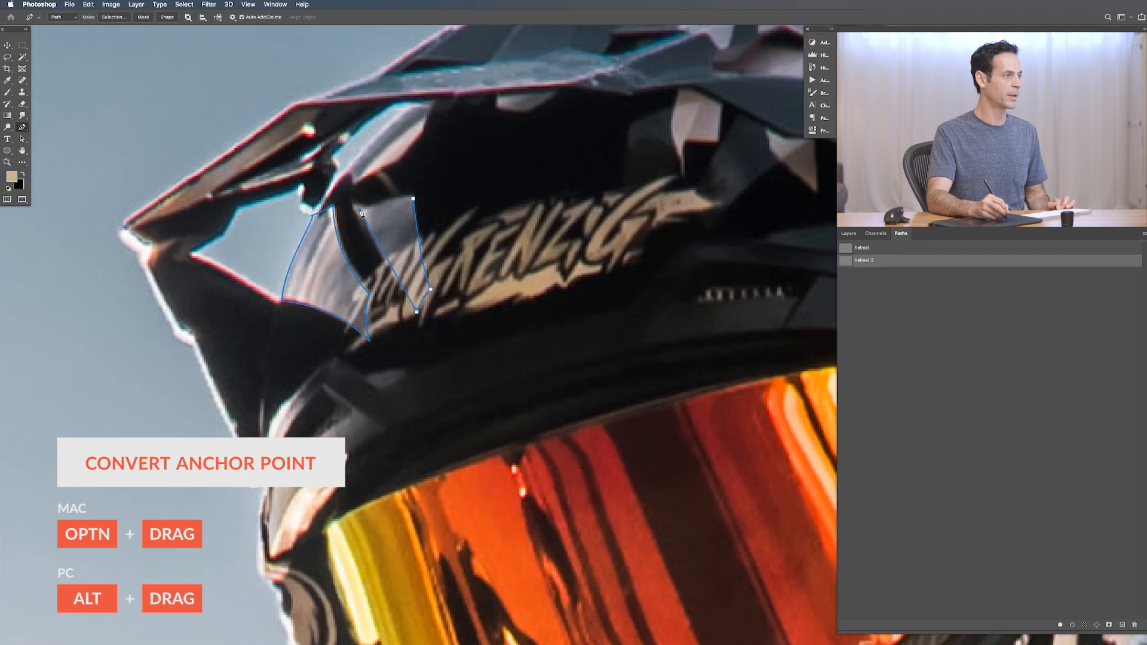
{"action": "left_click_drag", "start_coordinate": [350, 170], "coordinate": [349, 178]}
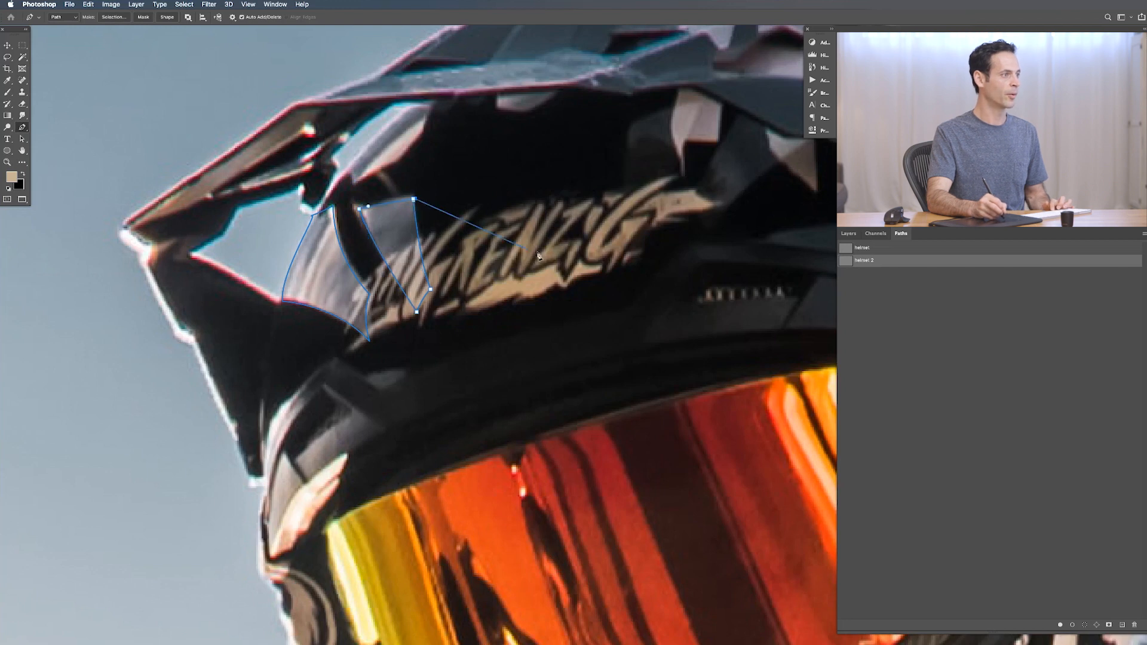
{"action": "key", "text": "Escape"}
Add two closed Pen paths around the reflections at the far end of the helmet lettering.
{"action": "key", "text": "c"}
{"action": "left_click_drag", "start_coordinate": [640, 258], "coordinate": [595, 190]}
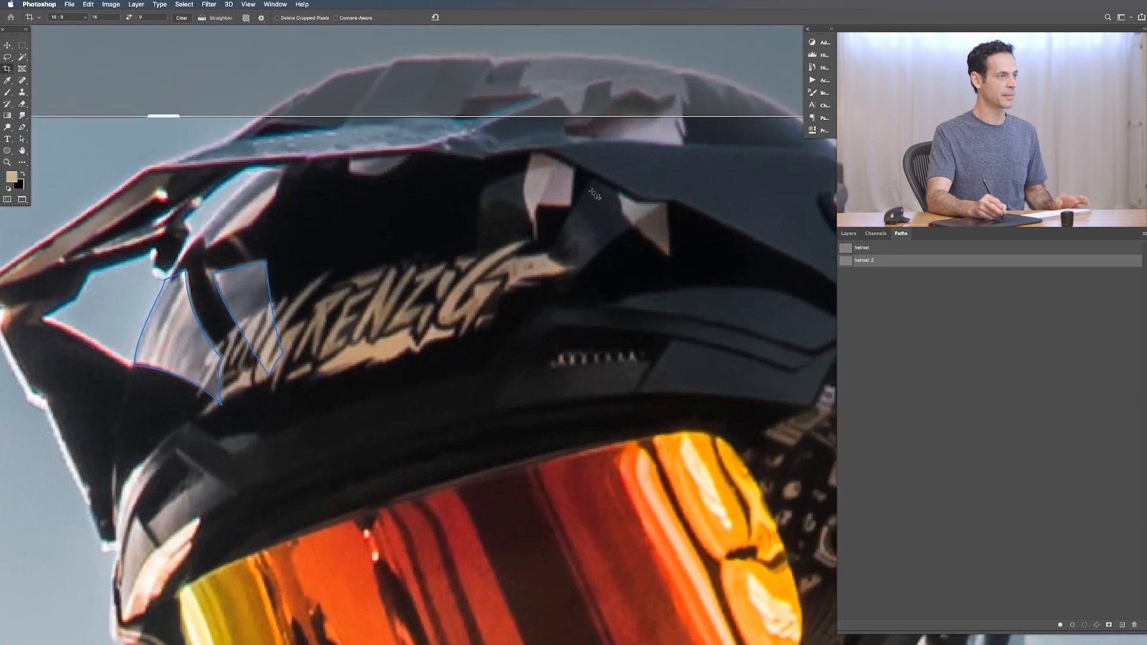
{"action": "key", "text": "p"}
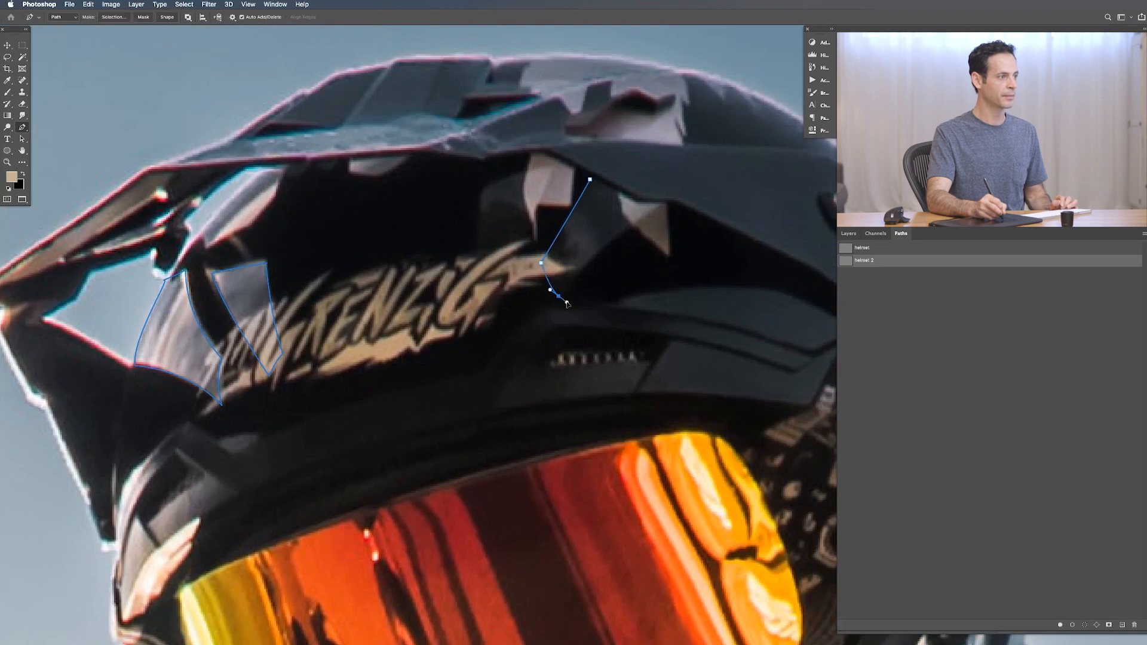
{"action": "left_click", "coordinate": [584, 270]}
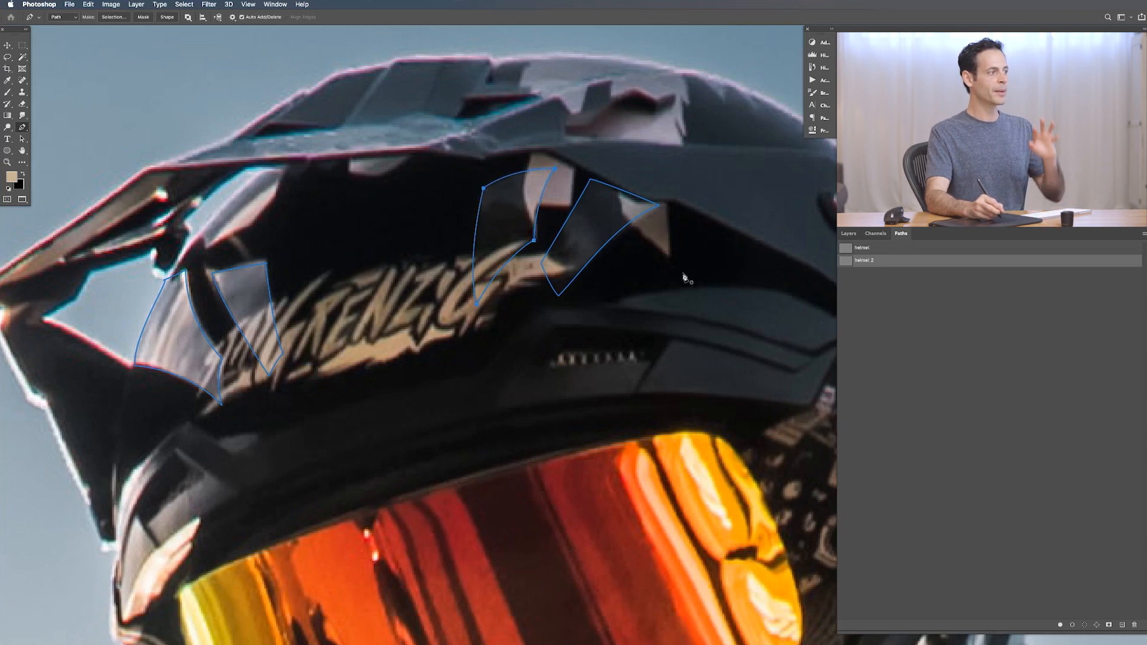
{"action": "right_click", "coordinate": [939, 270]}
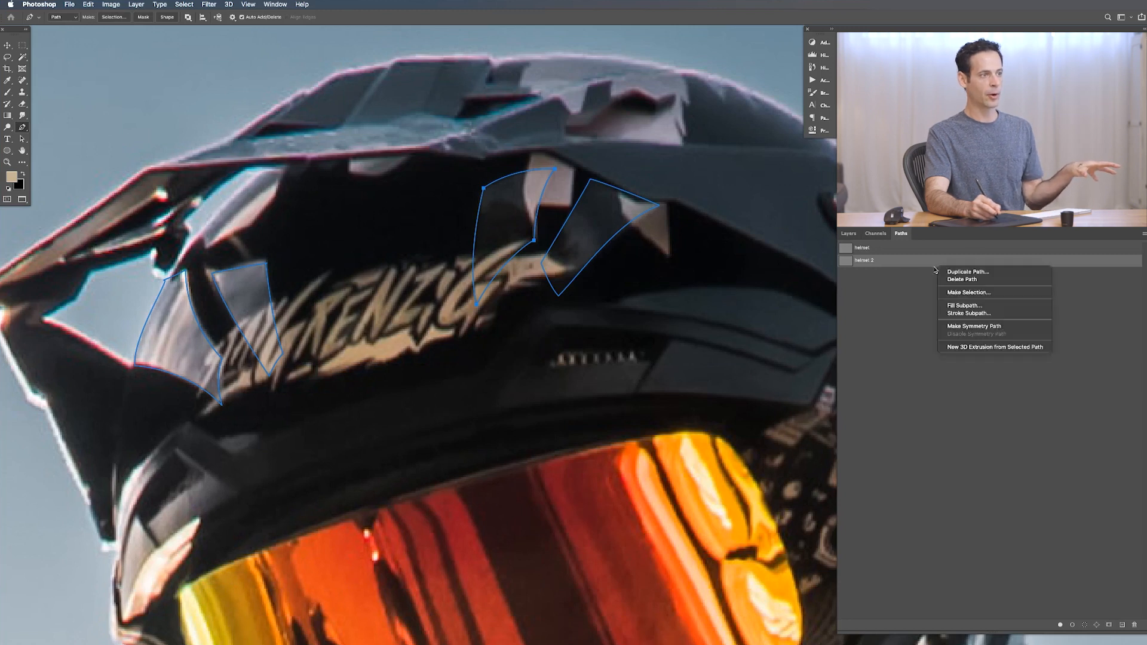
{"action": "left_click", "coordinate": [970, 292]}
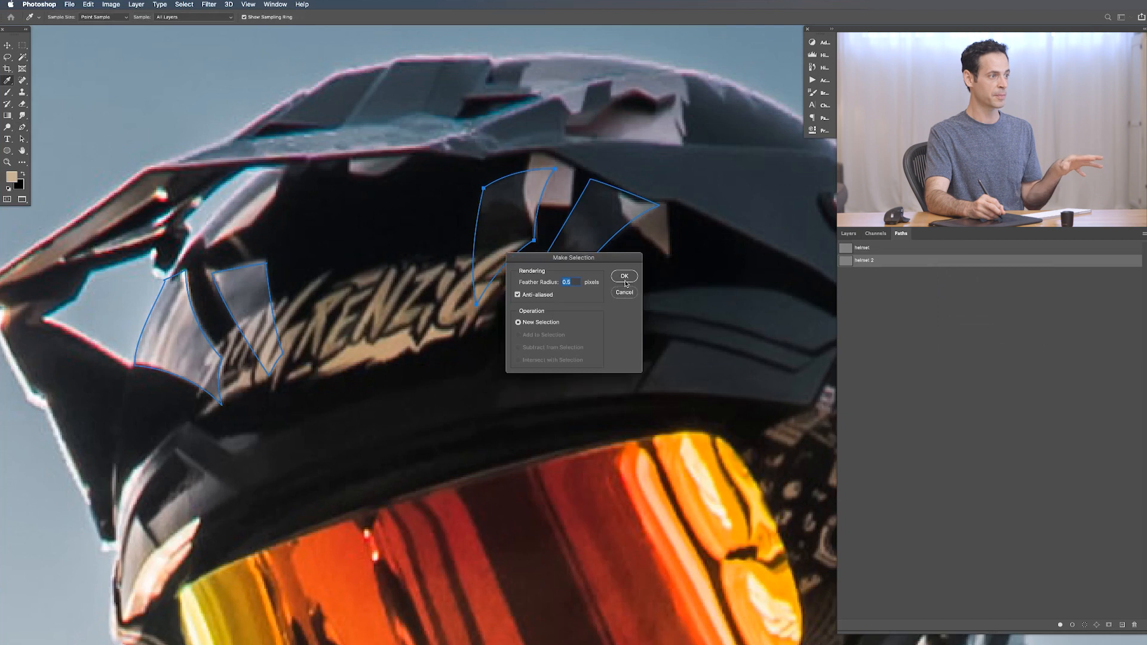
{"action": "left_click", "coordinate": [624, 278]}
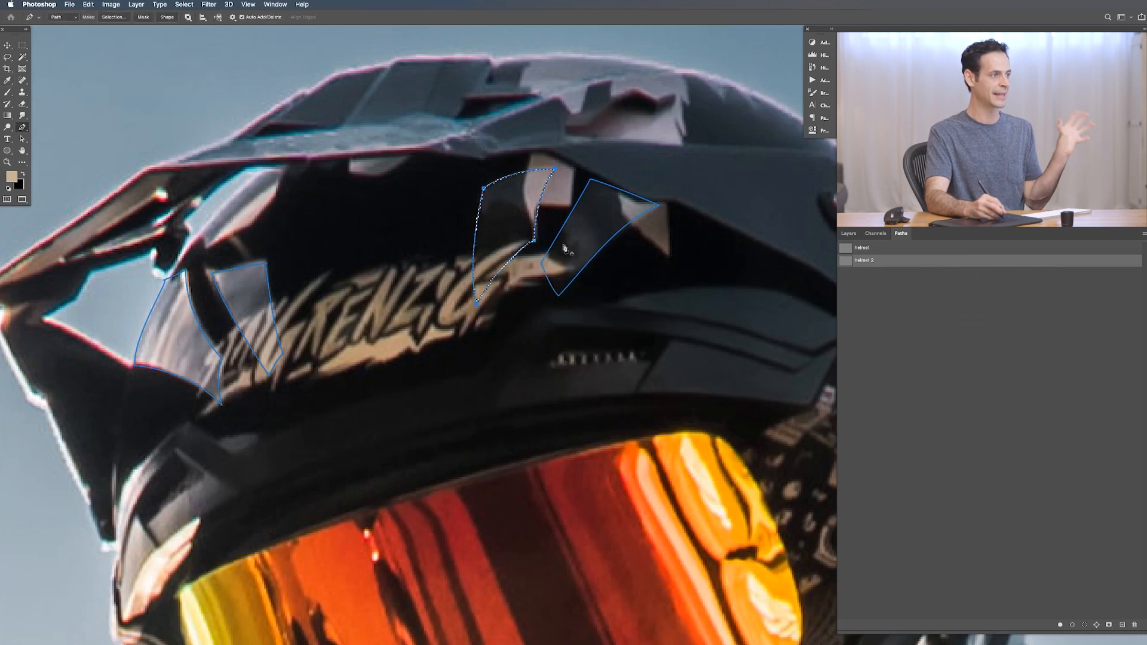
{"action": "key", "text": "super+d"}
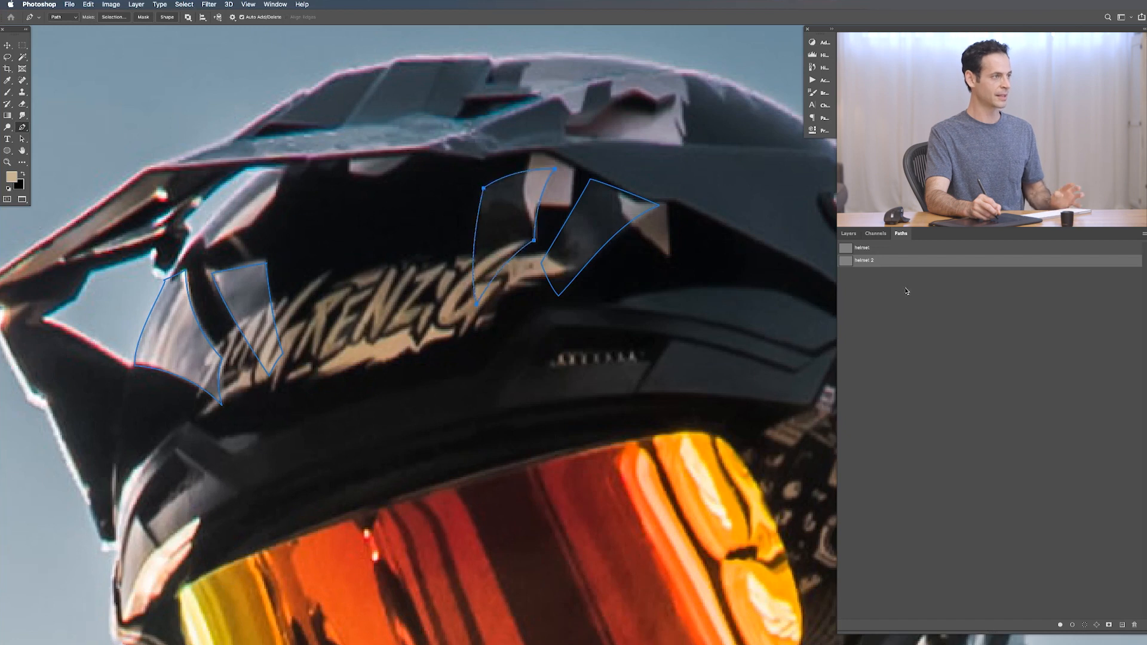
Make a selection from the entire helmet 2 path, covering all the traced reflections, with a 0.5-pixel feather.
{"action": "left_click", "coordinate": [909, 297]}
{"action": "left_click", "coordinate": [905, 263]}
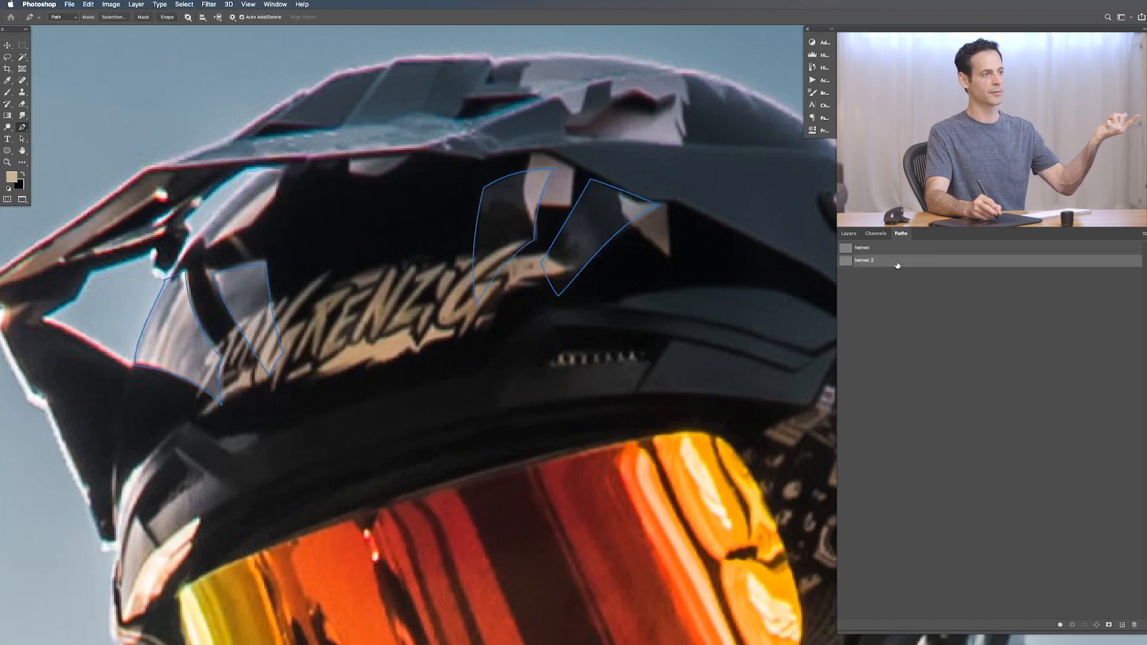
{"action": "right_click", "coordinate": [894, 265]}
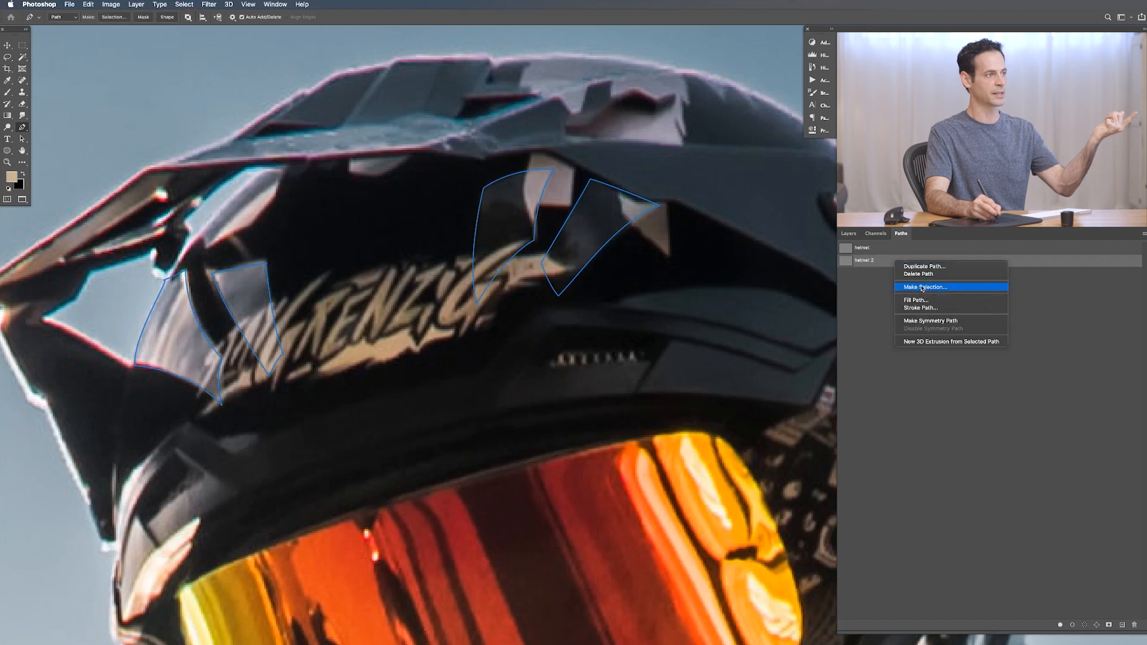
{"action": "left_click", "coordinate": [924, 287]}
{"action": "left_click", "coordinate": [618, 273]}
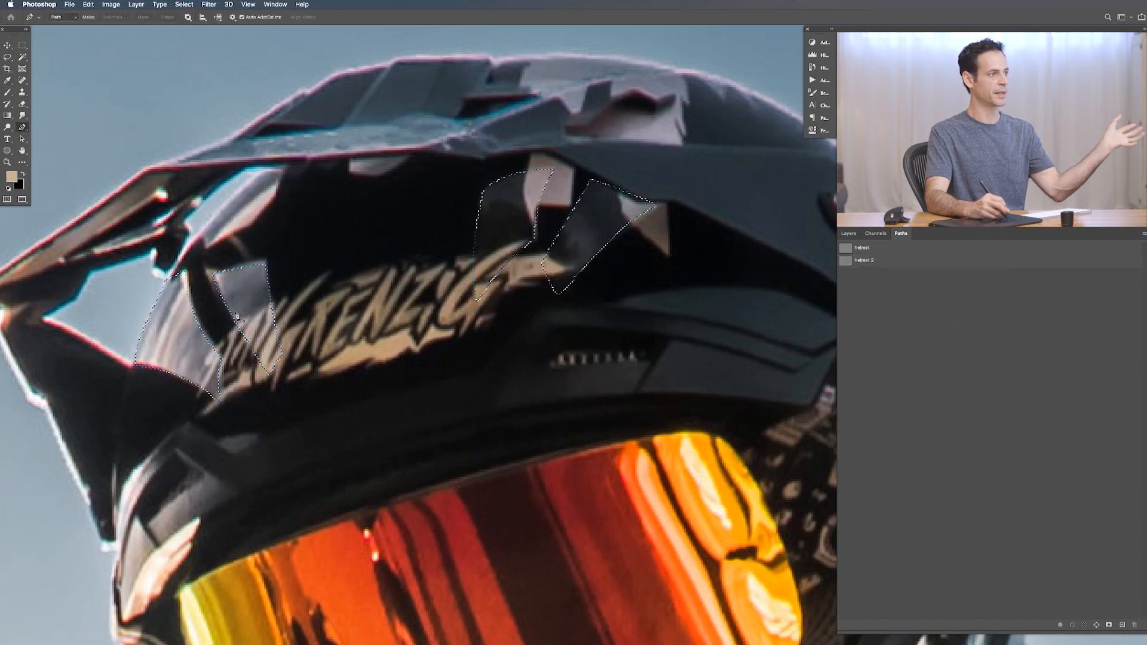
Create a new layer above the helmet layer and invert the selection to protect the traced reflections.
{"action": "left_click", "coordinate": [854, 234]}
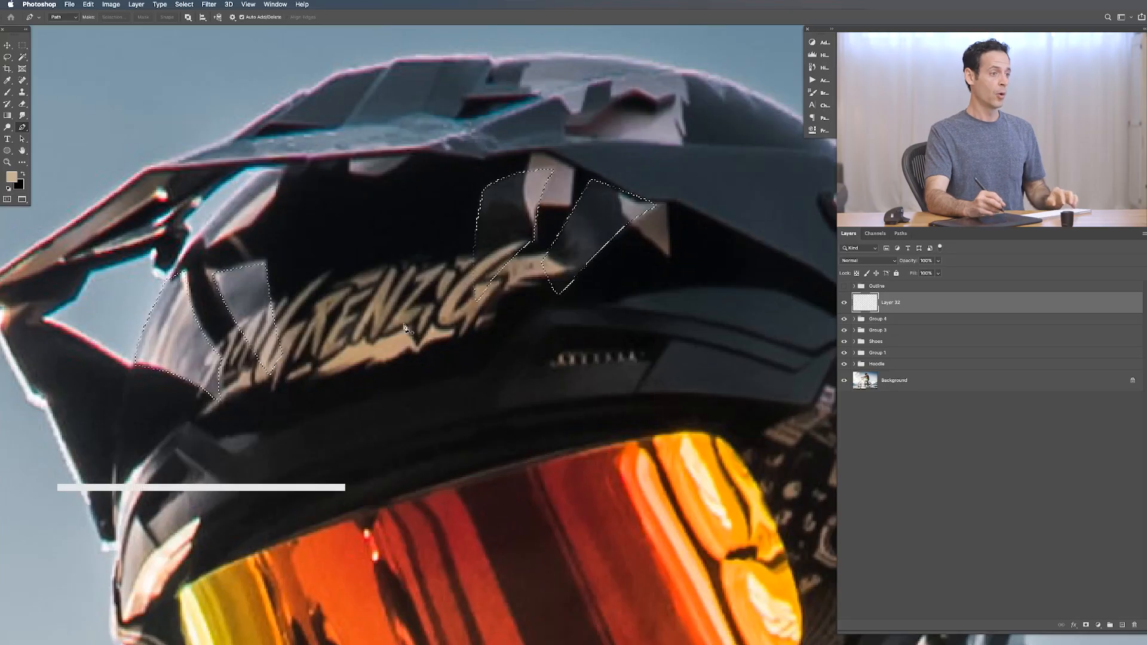
{"action": "key", "text": "alt+shift+super+n"}
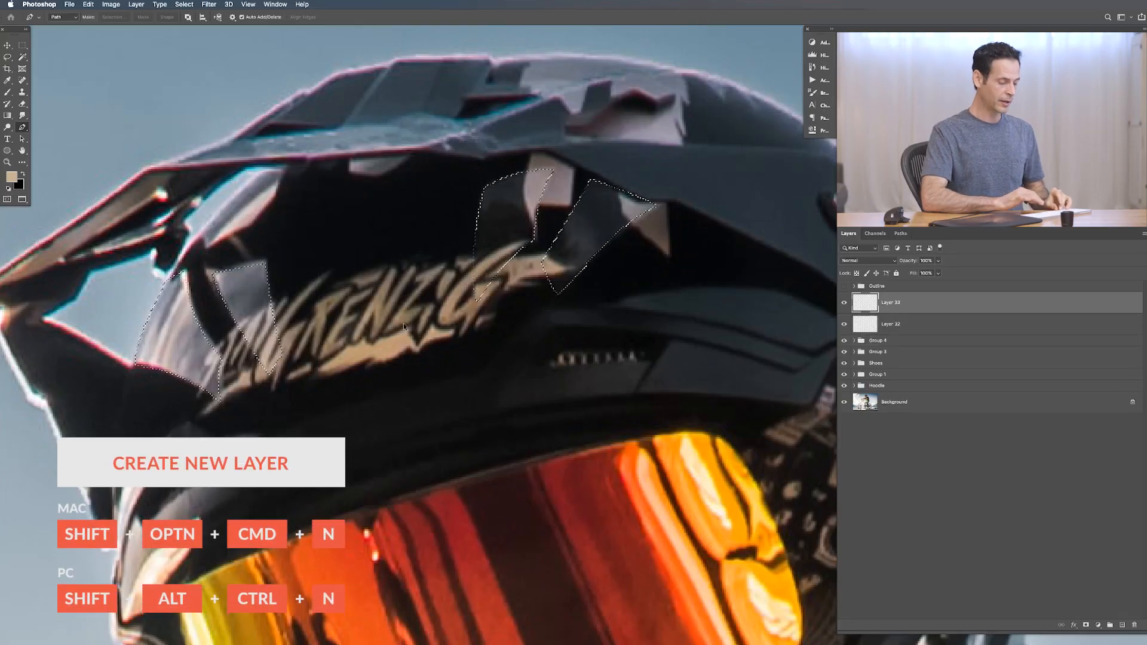
{"action": "left_click", "coordinate": [183, 4]}
{"action": "left_click", "coordinate": [202, 41]}
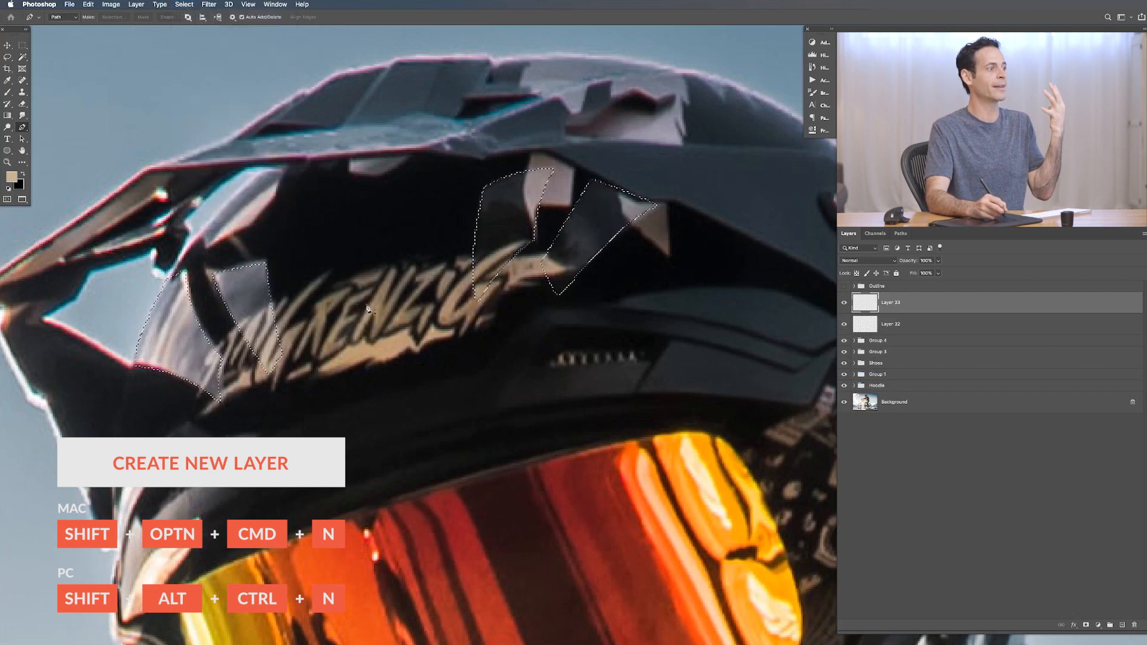
Hide the selection edges and brush black at 40% flow over the helmet lettering outside the reflections.
{"action": "key", "text": "b"}
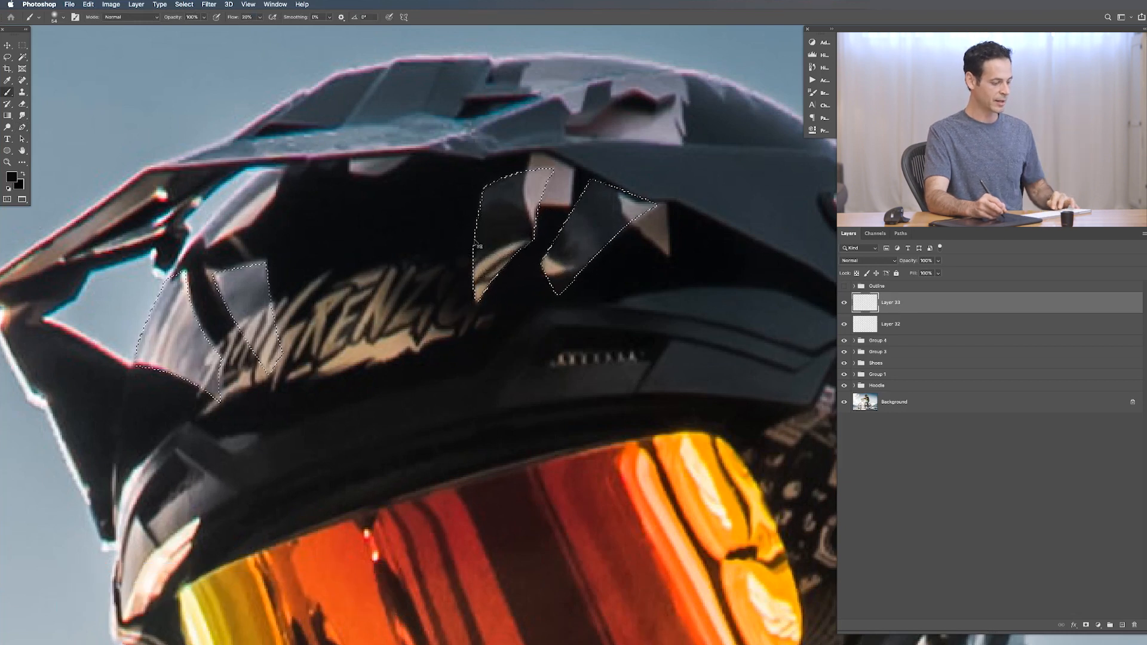
{"action": "key", "text": "super+h"}
{"action": "mouse_move", "coordinate": [457, 327]}
{"action": "left_mouse_down"}
{"action": "mouse_move", "coordinate": [436, 256]}
{"action": "mouse_move", "coordinate": [384, 256]}
{"action": "mouse_move", "coordinate": [347, 297]}
{"action": "mouse_move", "coordinate": [299, 317]}
{"action": "mouse_move", "coordinate": [305, 337]}
{"action": "mouse_move", "coordinate": [361, 358]}
{"action": "mouse_move", "coordinate": [423, 333]}
{"action": "mouse_move", "coordinate": [320, 364]}
{"action": "mouse_move", "coordinate": [371, 295]}
{"action": "mouse_move", "coordinate": [323, 267]}
{"action": "mouse_move", "coordinate": [294, 366]}
{"action": "mouse_move", "coordinate": [257, 365]}
{"action": "mouse_move", "coordinate": [233, 331]}
{"action": "left_mouse_up"}
{"action": "key", "text": "shift+4"}
{"action": "mouse_move", "coordinate": [247, 398]}
{"action": "left_mouse_down"}
{"action": "mouse_move", "coordinate": [236, 371]}
{"action": "mouse_move", "coordinate": [228, 397]}
{"action": "mouse_move", "coordinate": [184, 389]}
{"action": "left_mouse_up"}
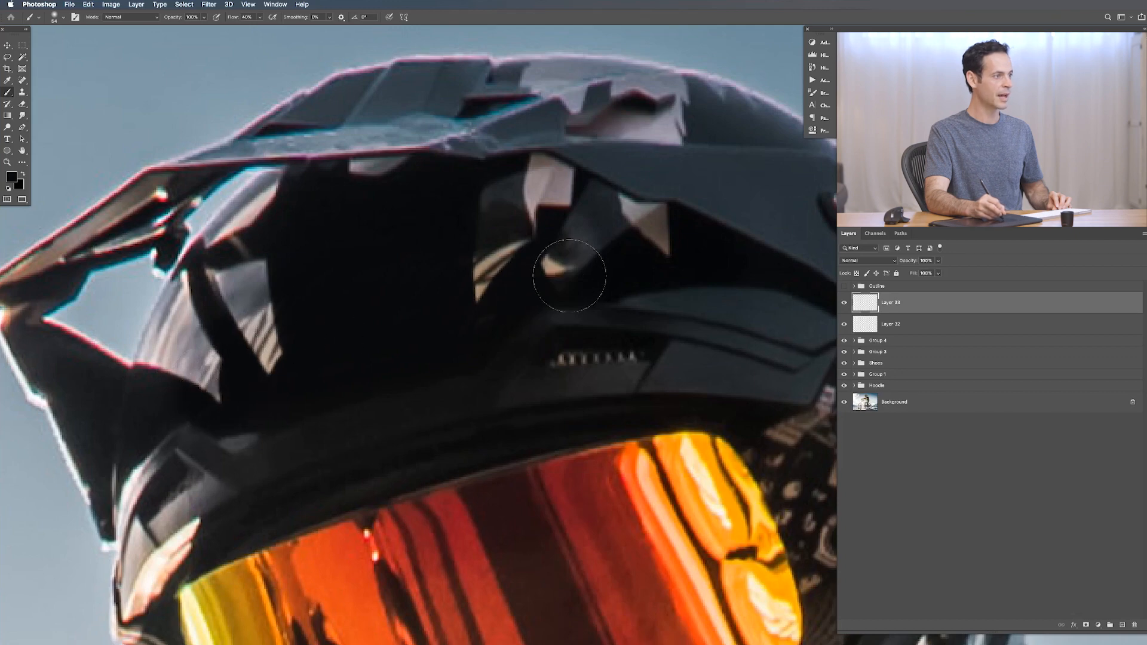
With a much larger brush at 10% flow, blend a sampled grey sheen into the helmet's black area and compare the layer on and off.
{"action": "scroll", "coordinate": [326, 324], "scroll_direction": "down", "scroll_amount": 2}
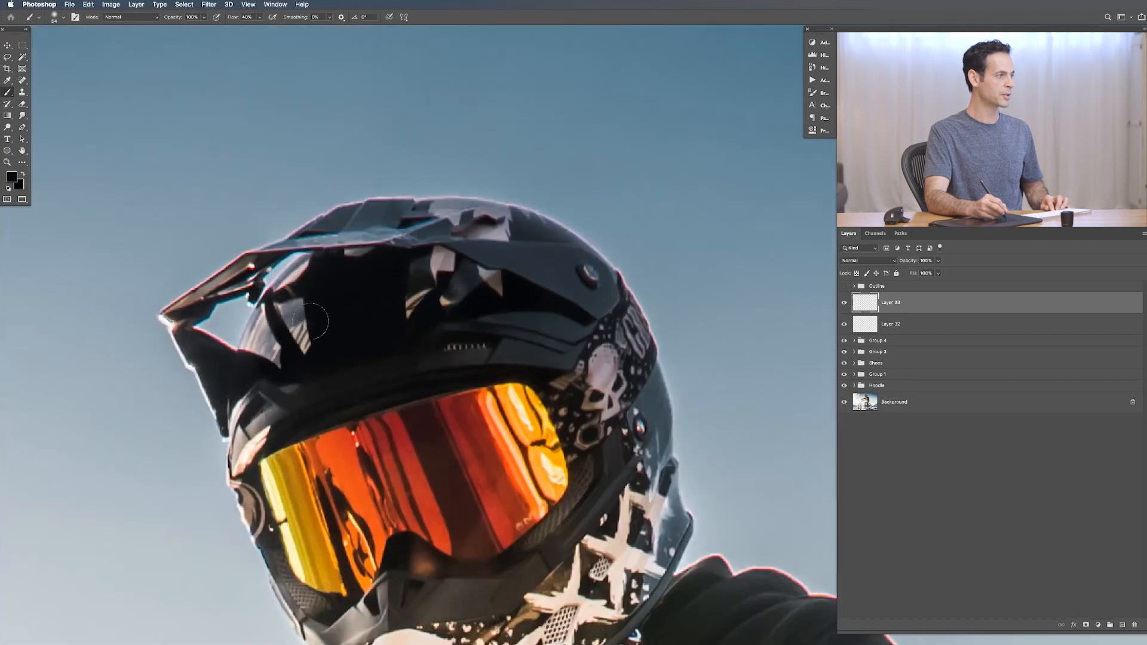
{"action": "left_click", "coordinate": [293, 310], "text": "alt"}
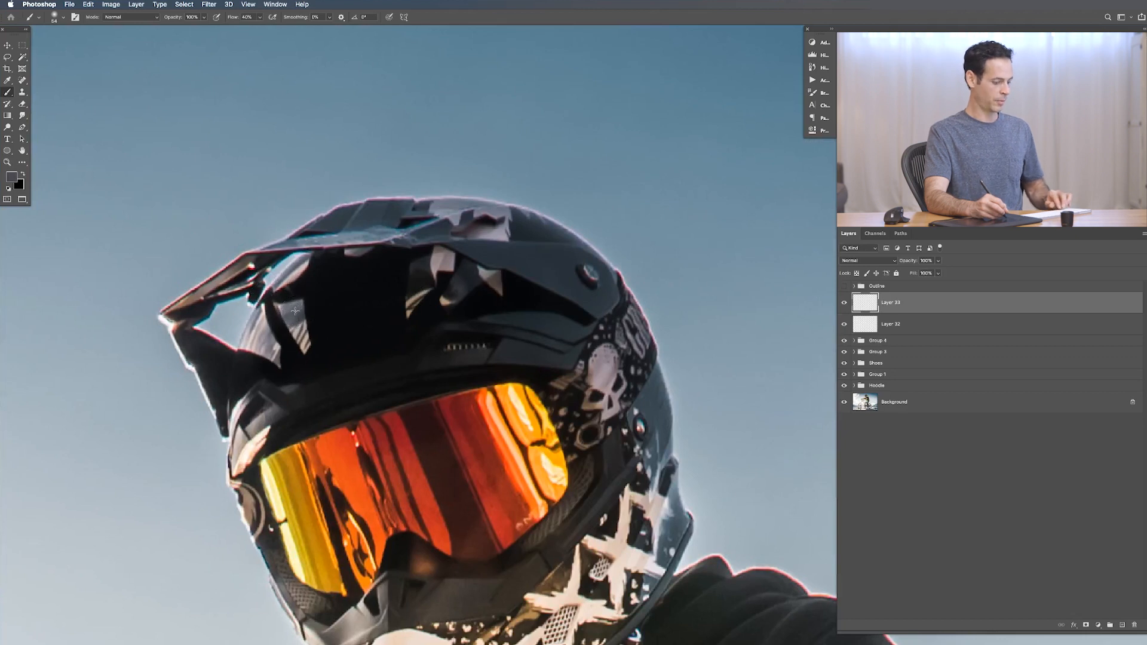
{"action": "key", "text": "shift+1"}
{"action": "left_click_drag", "start_coordinate": [272, 326], "coordinate": [383, 304]}
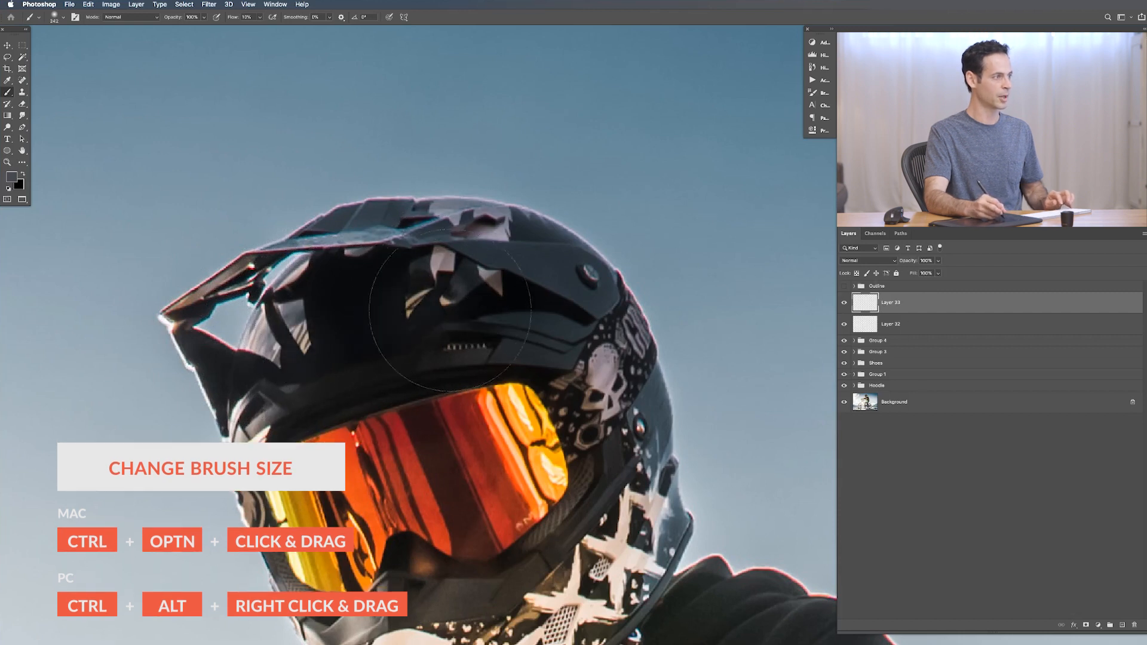
{"action": "left_click", "coordinate": [845, 304]}
{"action": "left_click", "coordinate": [846, 305]}
{"action": "left_click", "coordinate": [846, 307]}
{"action": "left_click", "coordinate": [845, 308]}
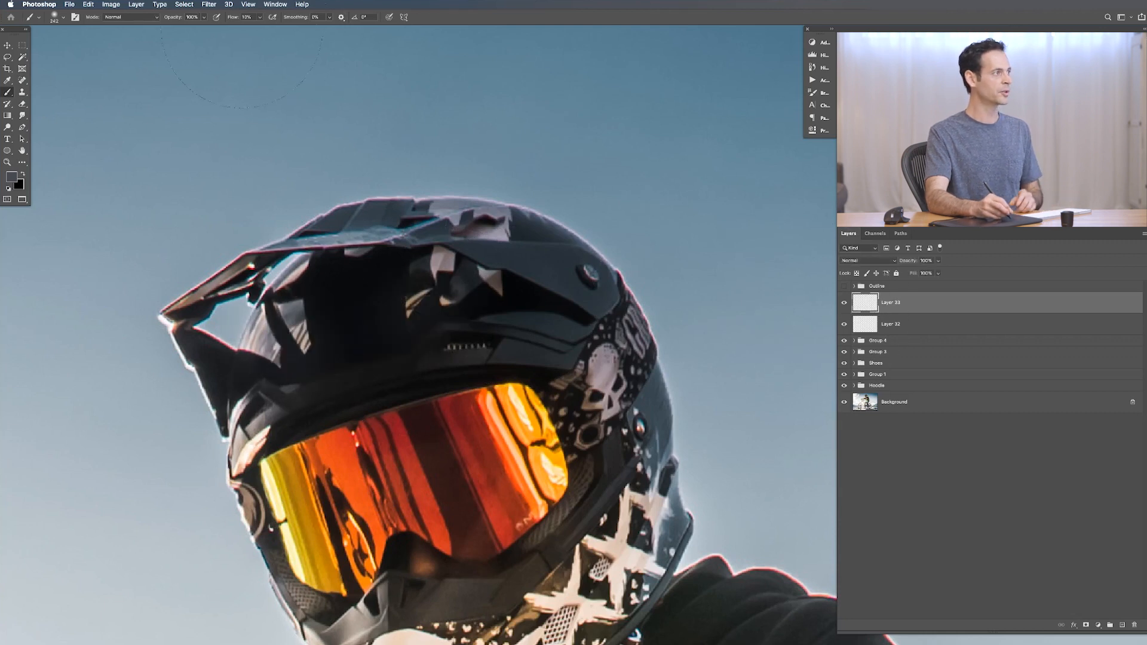
Invert the selection back to the traced reflections and add a new layer for painting inside them.
{"action": "left_click", "coordinate": [185, 5]}
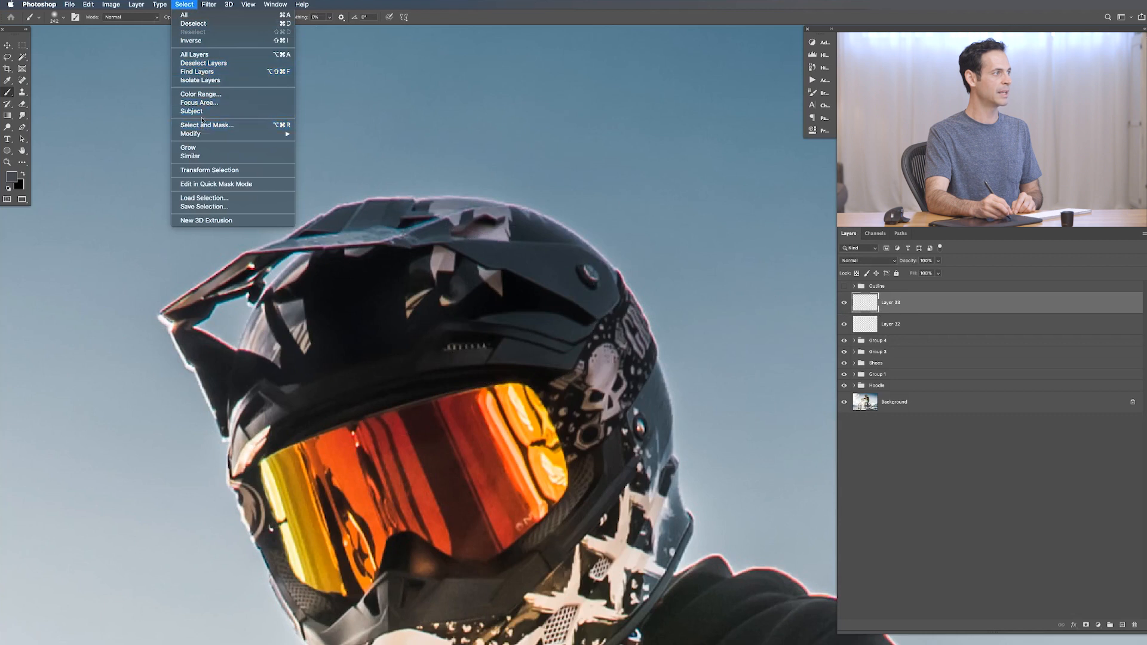
{"action": "left_click", "coordinate": [202, 42]}
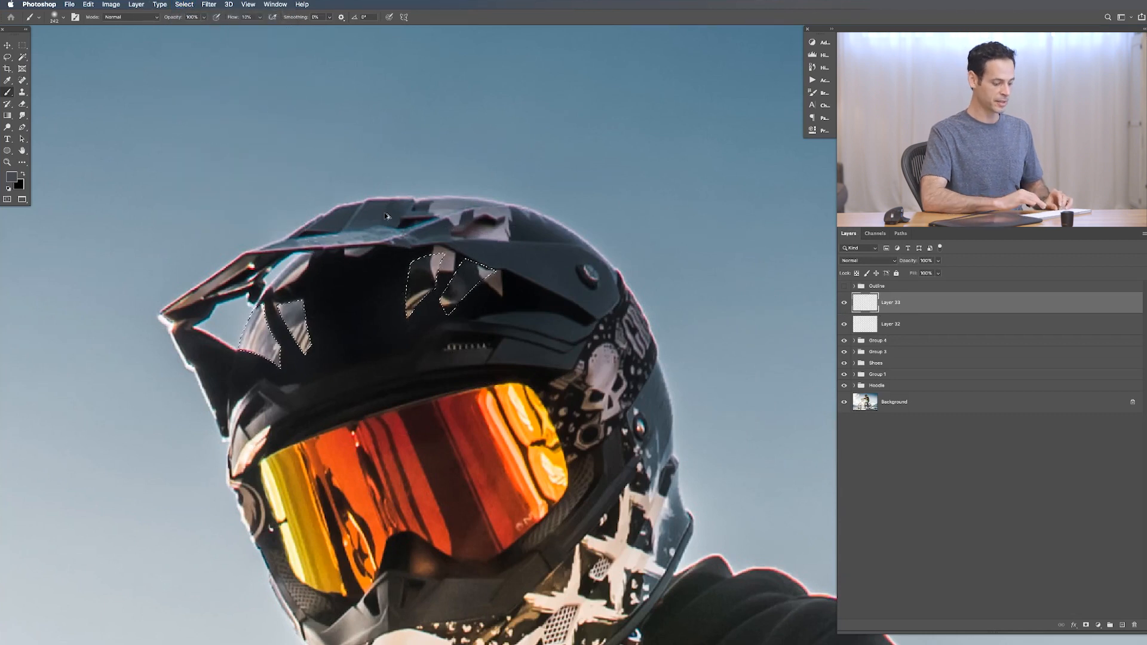
{"action": "key", "text": "super+shift+alt+n"}
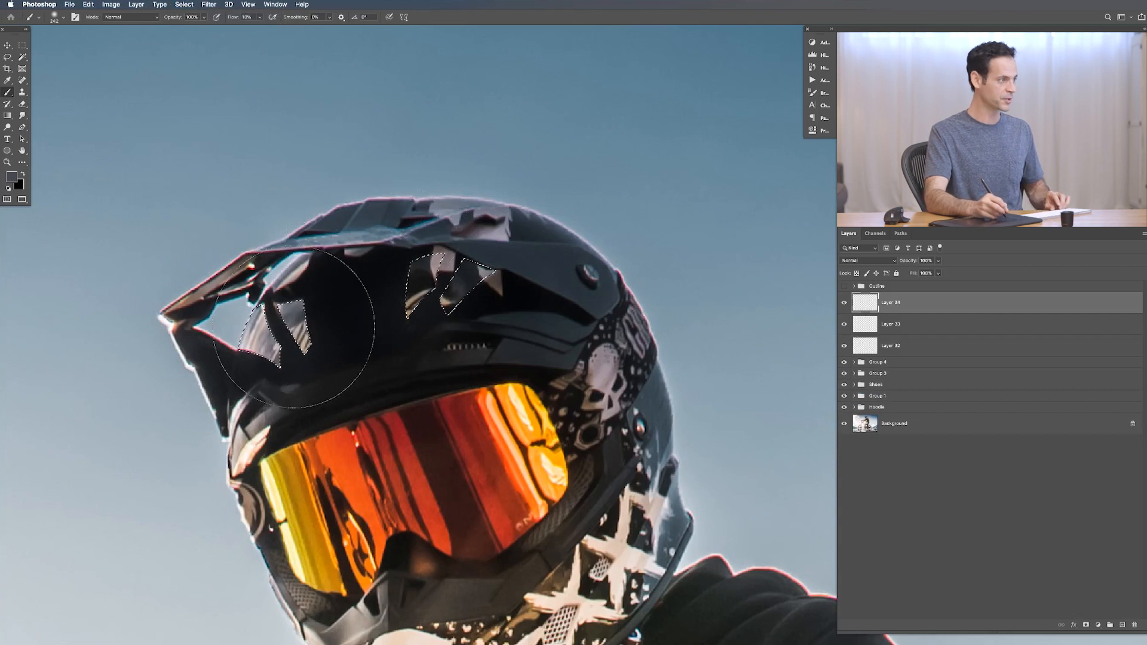
Hide the selection edges and paint over the lettering inside the left helmet reflection with a smaller brush at 40% flow in a sampled grey.
{"action": "mouse_move", "coordinate": [303, 324]}
{"action": "left_mouse_down"}
{"action": "mouse_move", "coordinate": [246, 324]}
{"action": "mouse_move", "coordinate": [302, 315]}
{"action": "left_mouse_up"}
{"action": "key", "text": "super+h"}
{"action": "key", "text": "shift+4"}
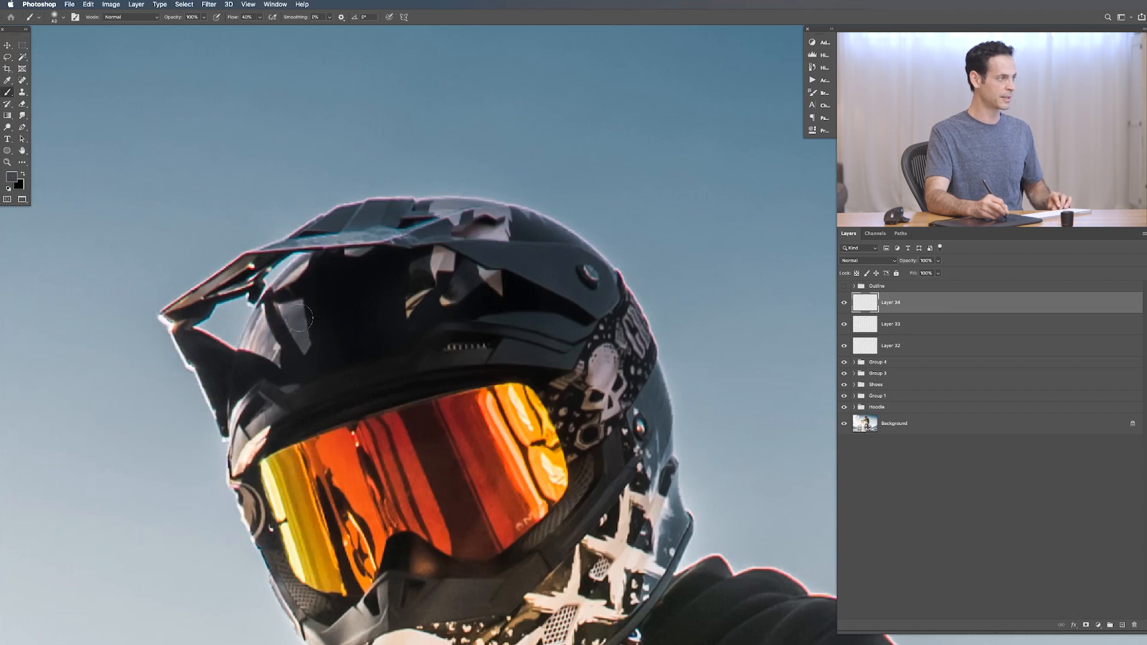
{"action": "left_click", "coordinate": [276, 347], "text": "alt"}
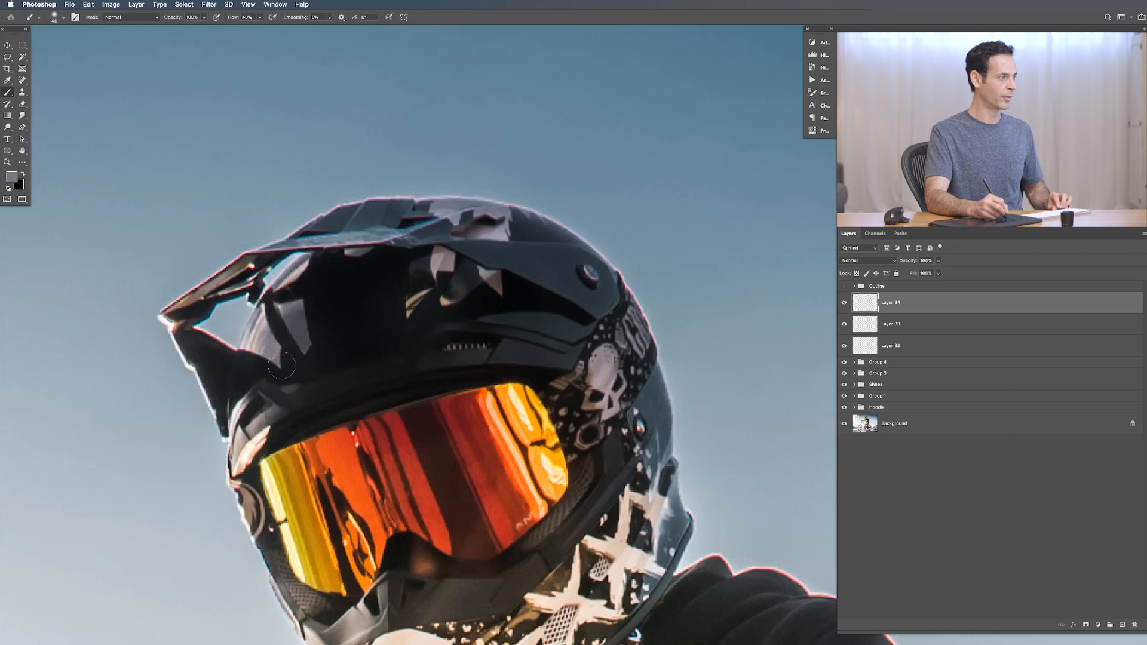
Cover the lettering inside the right helmet reflections with a small brush, repeatedly sampling the dark tones beside each area.
{"action": "left_click_drag", "start_coordinate": [402, 300], "coordinate": [392, 300]}
{"action": "left_click", "coordinate": [417, 284], "text": "alt"}
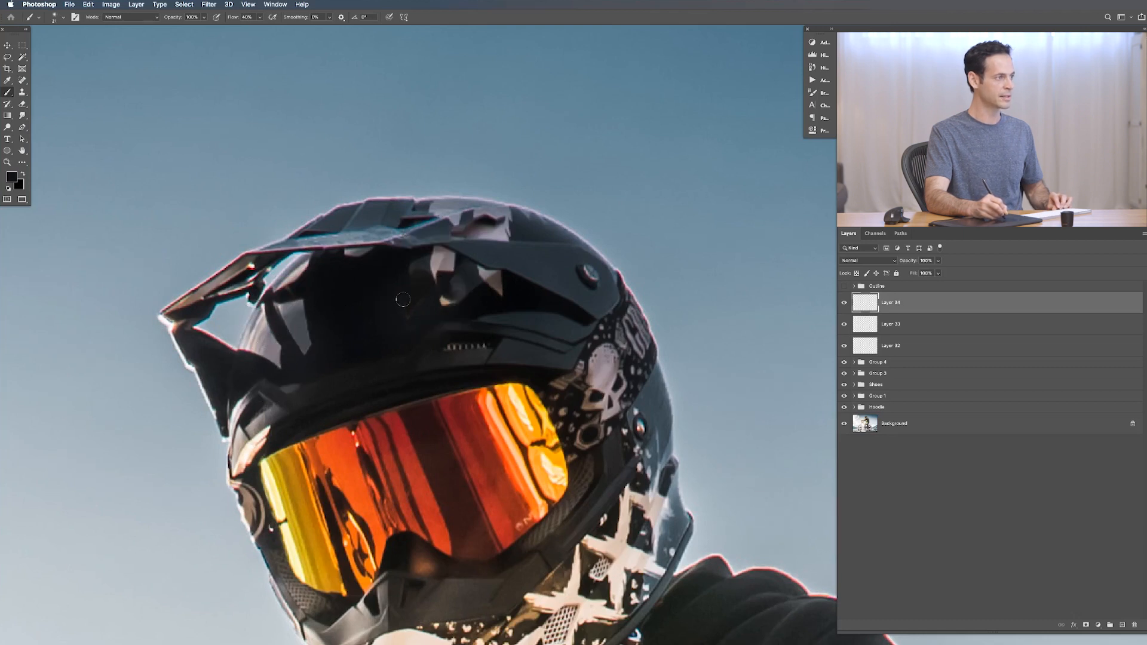
{"action": "left_click", "coordinate": [455, 294], "text": "alt"}
{"action": "left_click", "coordinate": [461, 284], "text": "alt"}
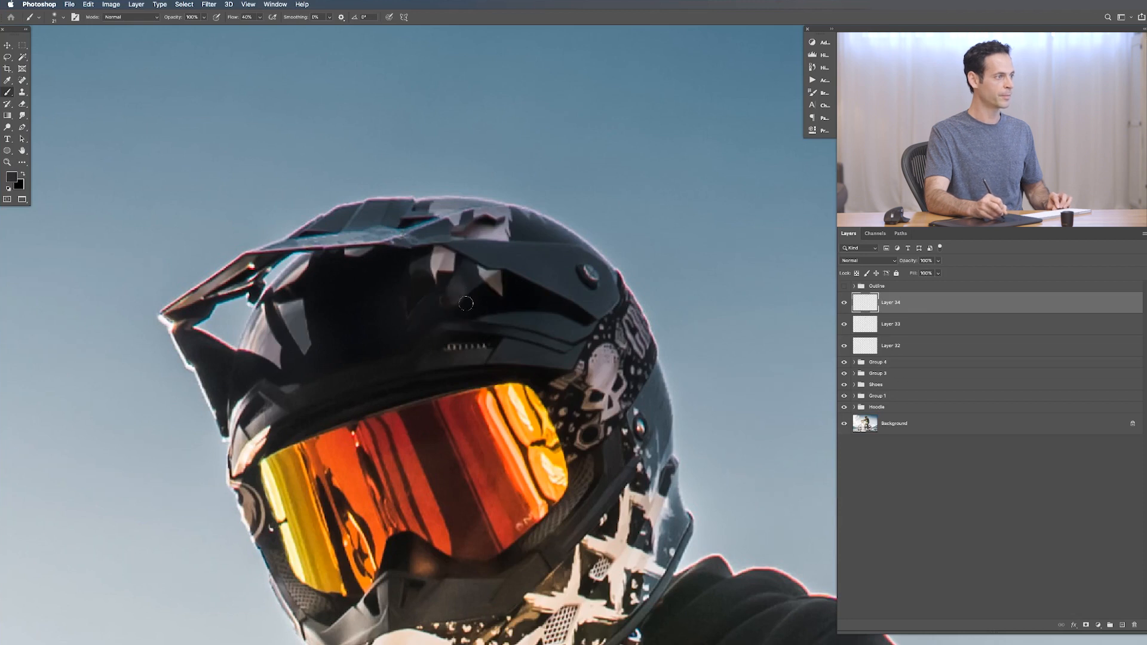
{"action": "left_click", "coordinate": [453, 291], "text": "alt"}
Sample light greys from the helmet's left reflection and blend them into its rebuilt part at 10% flow.
{"action": "left_click", "coordinate": [258, 342], "text": "alt"}
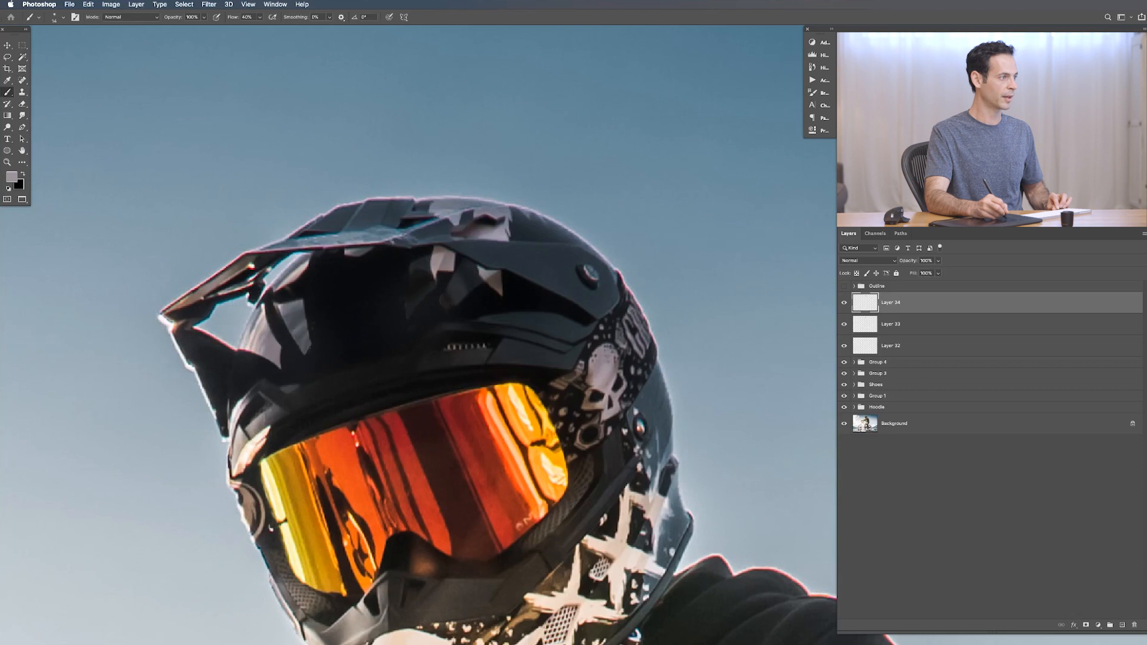
{"action": "left_click", "coordinate": [266, 345], "text": "alt"}
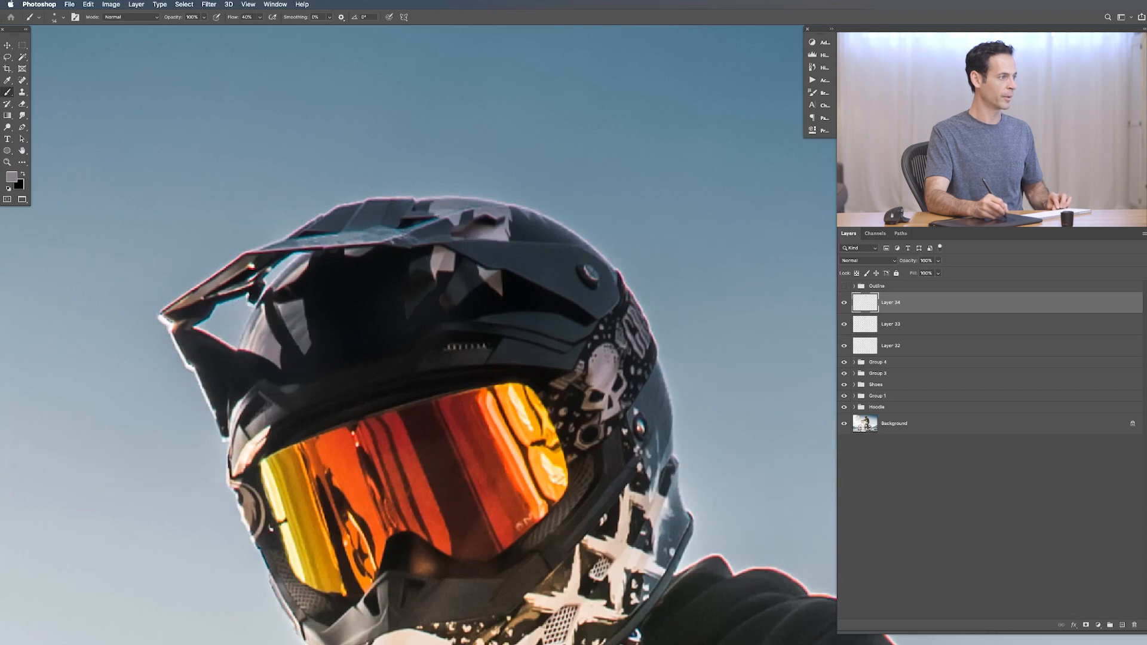
{"action": "key", "text": "shift+1"}
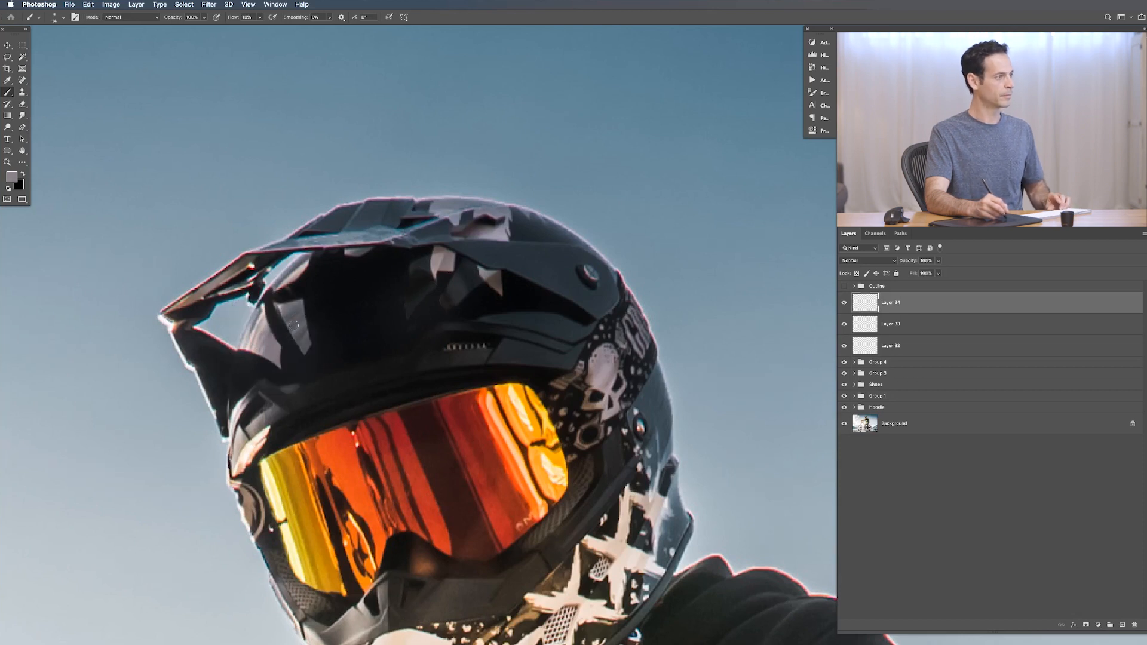
{"action": "left_click_drag", "start_coordinate": [313, 346], "coordinate": [312, 317]}
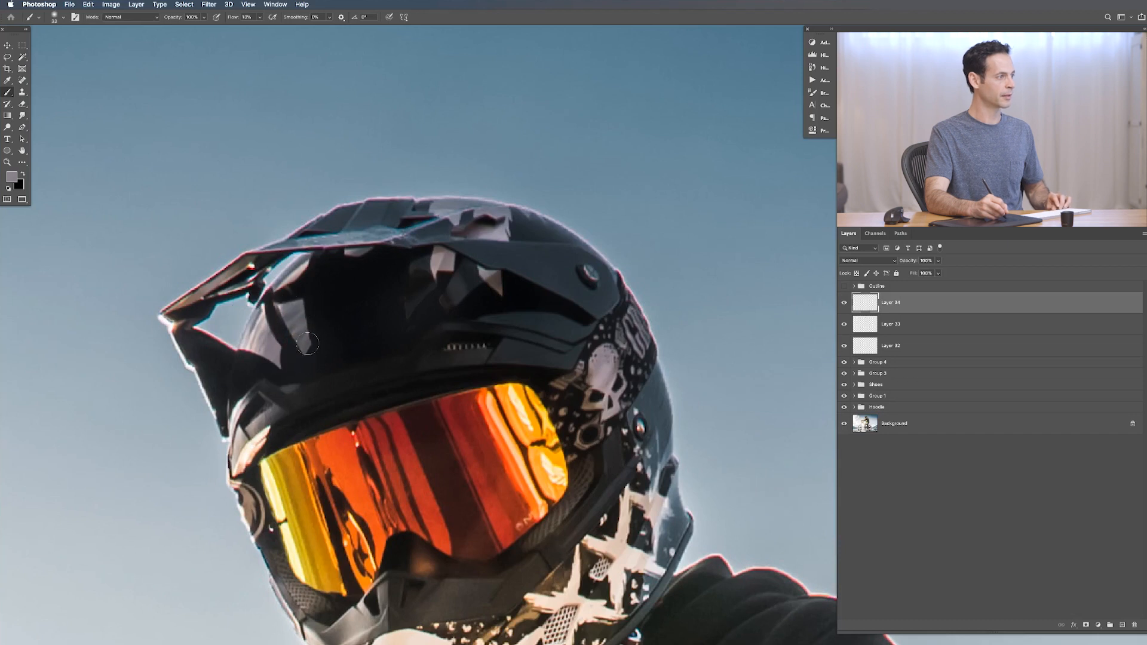
{"action": "left_click", "coordinate": [277, 353], "text": "alt"}
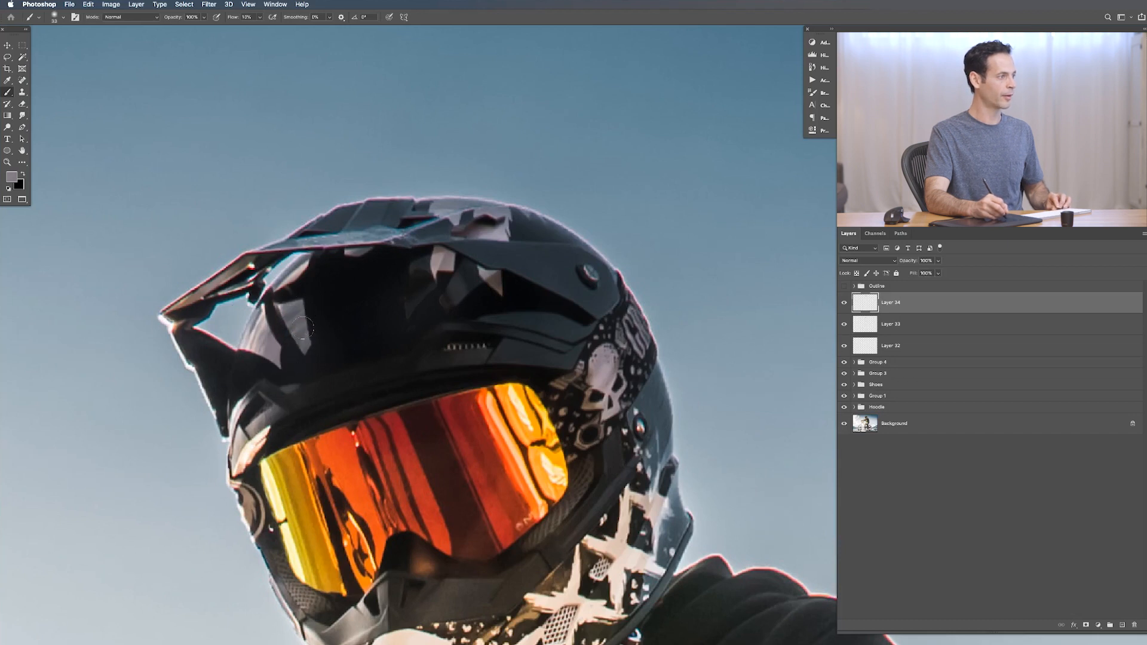
Sample the neighbouring black, deselect, and soften the lower edge of the left reflection with the brush.
{"action": "left_click", "coordinate": [323, 344], "text": "alt"}
{"action": "left_click_drag", "start_coordinate": [323, 336], "coordinate": [336, 346]}
{"action": "left_click", "coordinate": [334, 346], "text": "alt"}
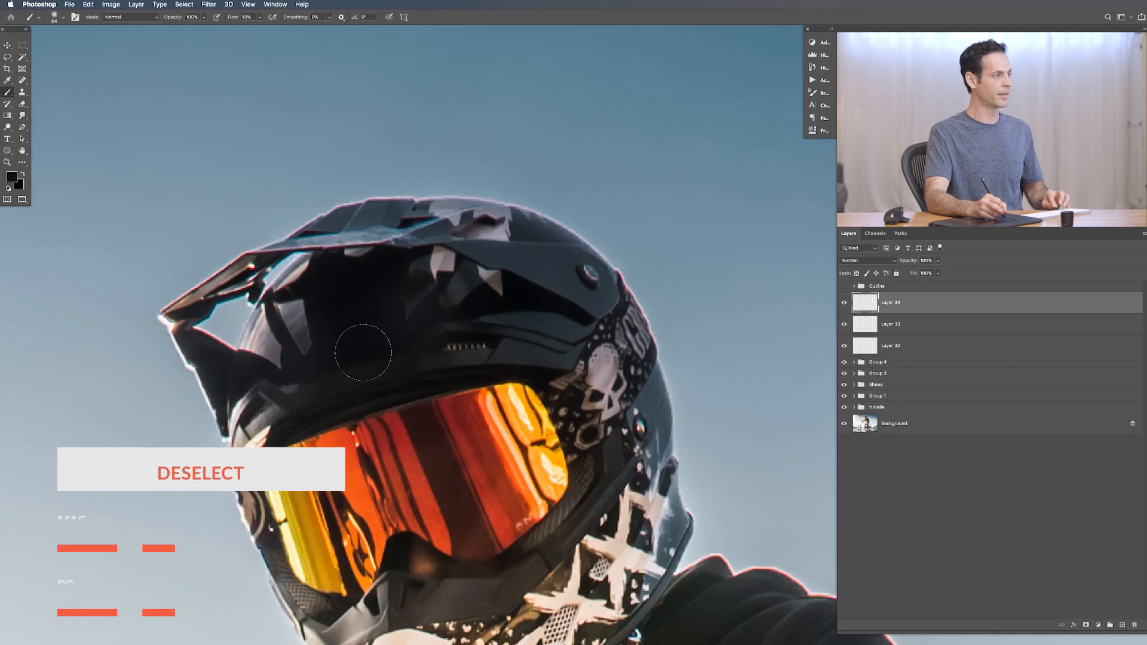
{"action": "mouse_move", "coordinate": [317, 356]}
{"action": "left_mouse_down"}
{"action": "mouse_move", "coordinate": [274, 360]}
{"action": "mouse_move", "coordinate": [308, 362]}
{"action": "left_mouse_up"}
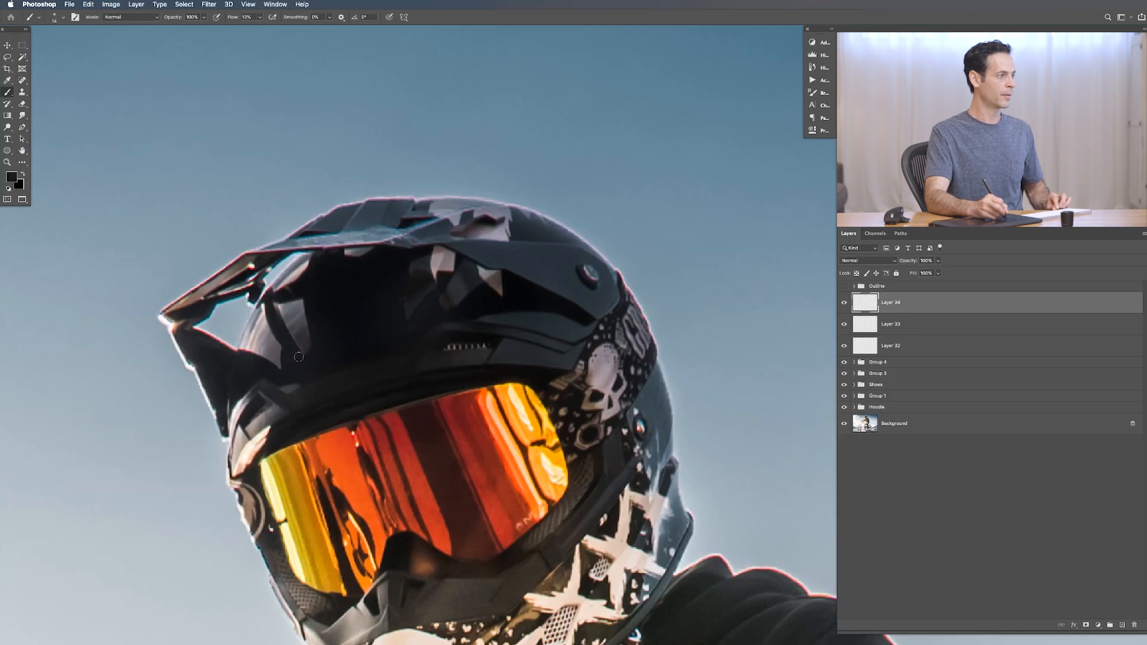
Zoom out and compare the helmet with Layer 34 and Layer 33 hidden and shown.
{"action": "left_click_drag", "start_coordinate": [488, 342], "coordinate": [360, 342]}
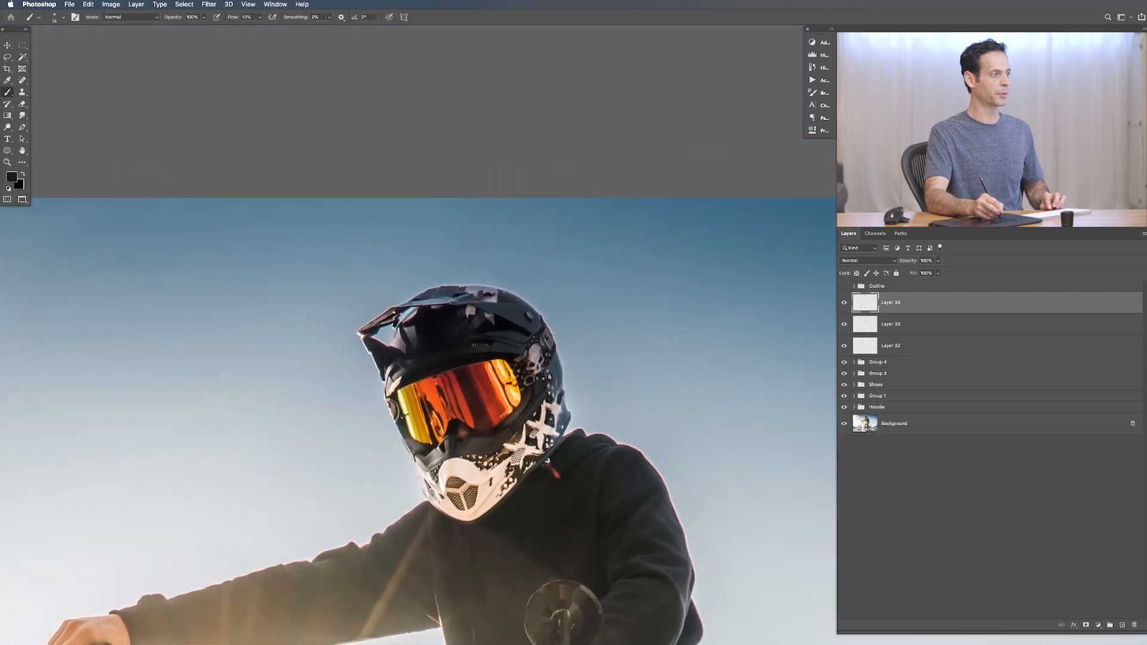
{"action": "left_click_drag", "start_coordinate": [846, 310], "coordinate": [849, 323]}
{"action": "left_click", "coordinate": [844, 326]}
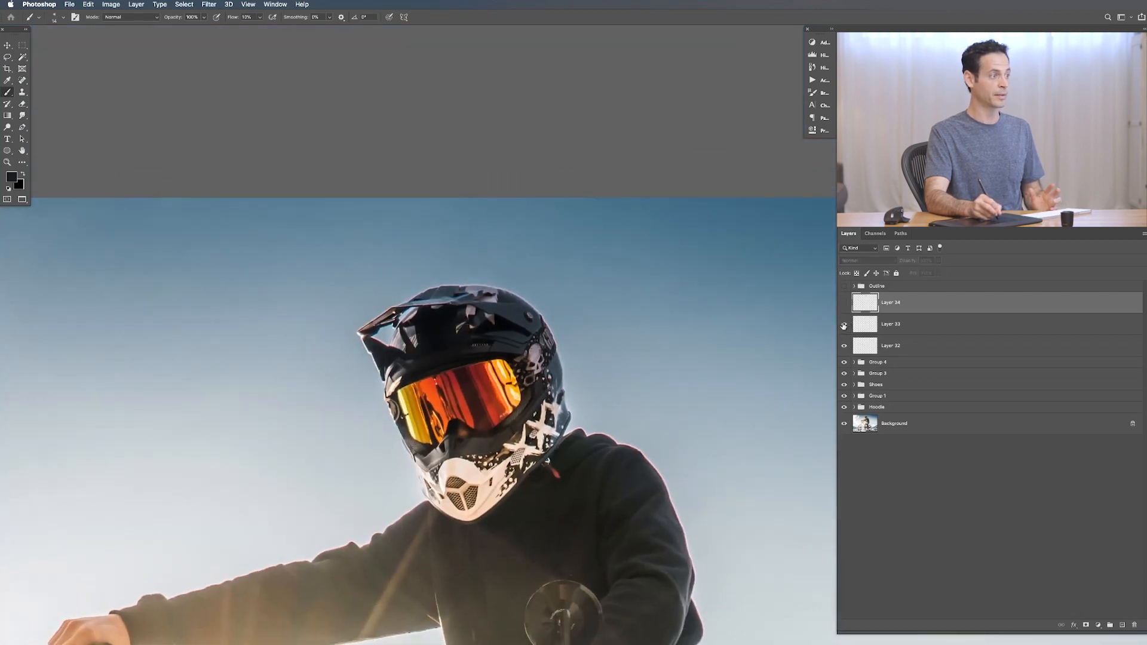
{"action": "left_click", "coordinate": [844, 302]}
{"action": "left_click_drag", "start_coordinate": [607, 387], "coordinate": [571, 388]}
{"action": "left_click_drag", "start_coordinate": [571, 387], "coordinate": [543, 202]}
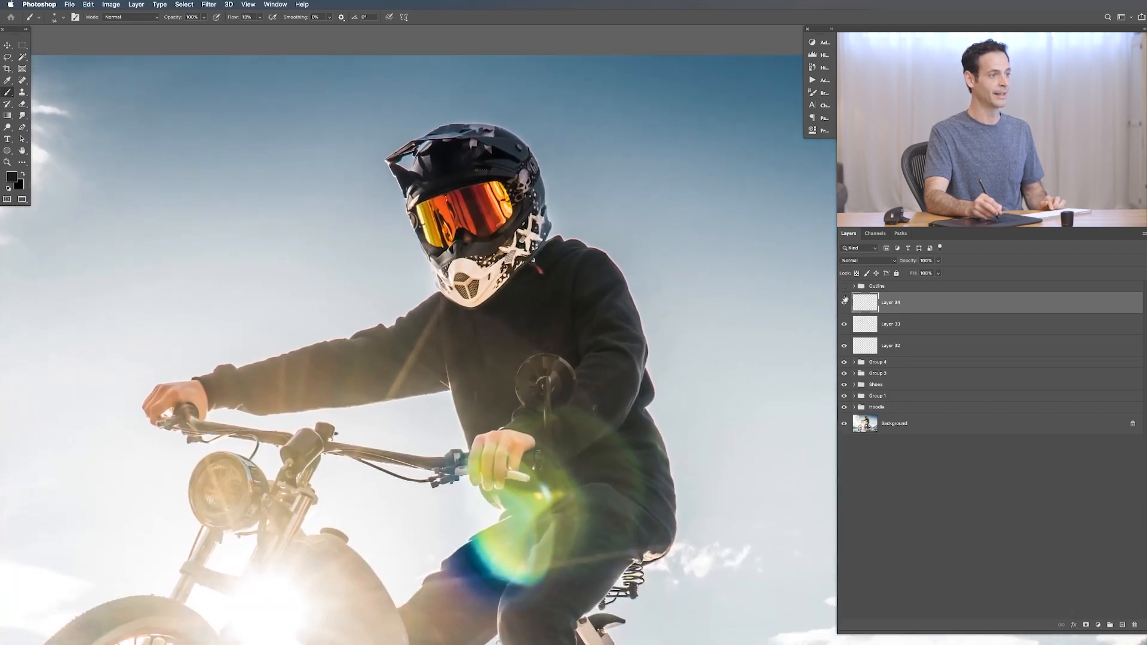
Group Layer 34, Layer 33 and Layer 32, and toggle the Outline group on and off to check the marked logos.
{"action": "left_click", "coordinate": [910, 348], "text": "shift"}
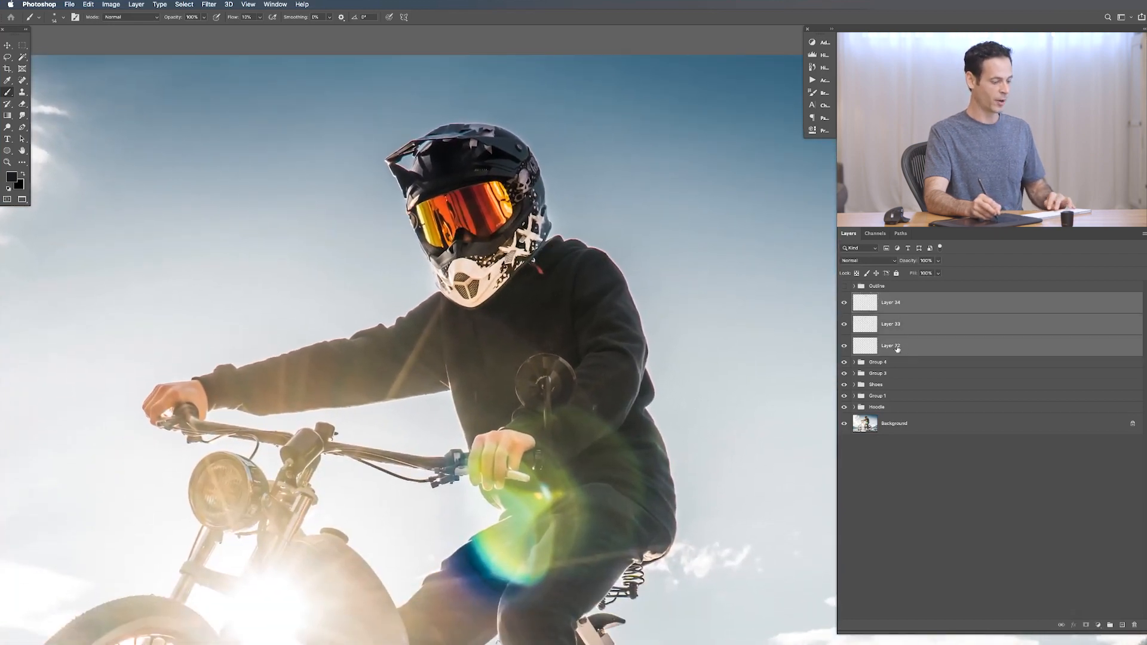
{"action": "key", "text": "super+g"}
{"action": "left_click", "coordinate": [844, 286]}
{"action": "left_click_drag", "start_coordinate": [514, 528], "coordinate": [552, 263]}
{"action": "left_click", "coordinate": [844, 286]}
{"action": "key", "text": "super+minus"}
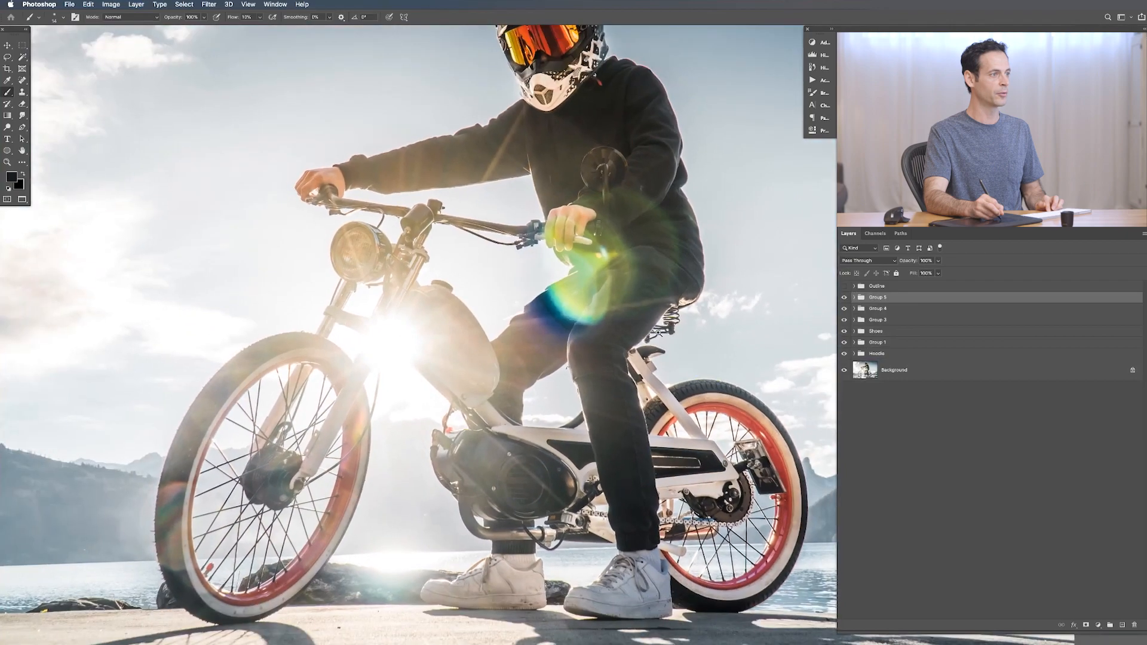
Select all groups from Group 5 down to Hoodie and hide them in full-screen view to compare with the original photo.
{"action": "left_click", "coordinate": [899, 355], "text": "shift"}
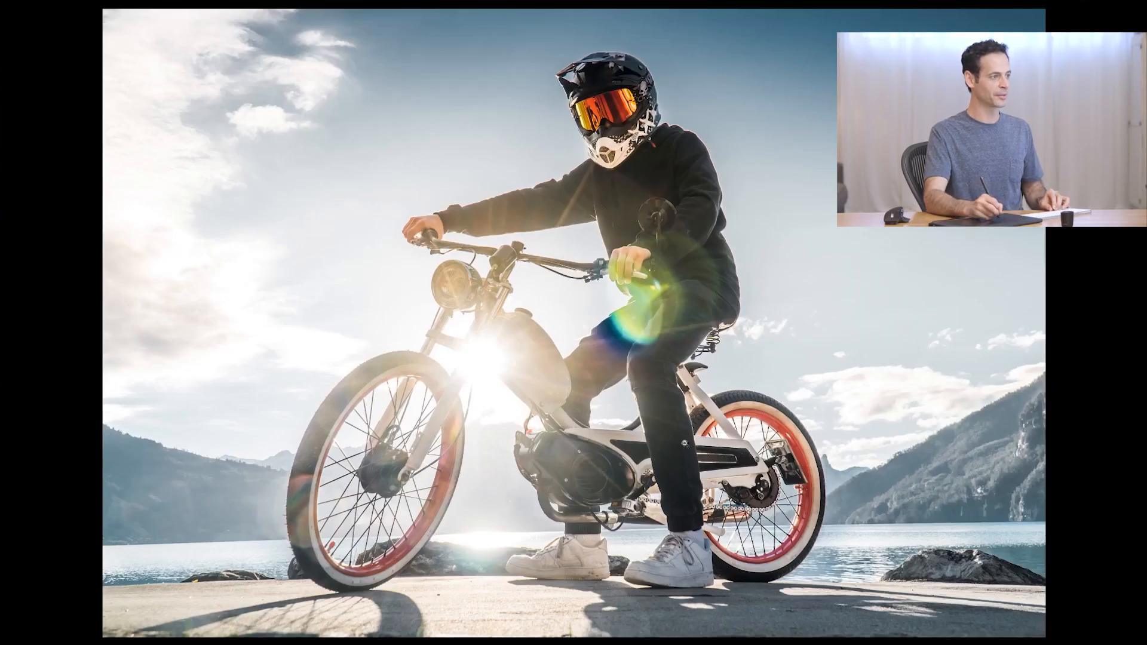
{"action": "left_click", "coordinate": [669, 453]}
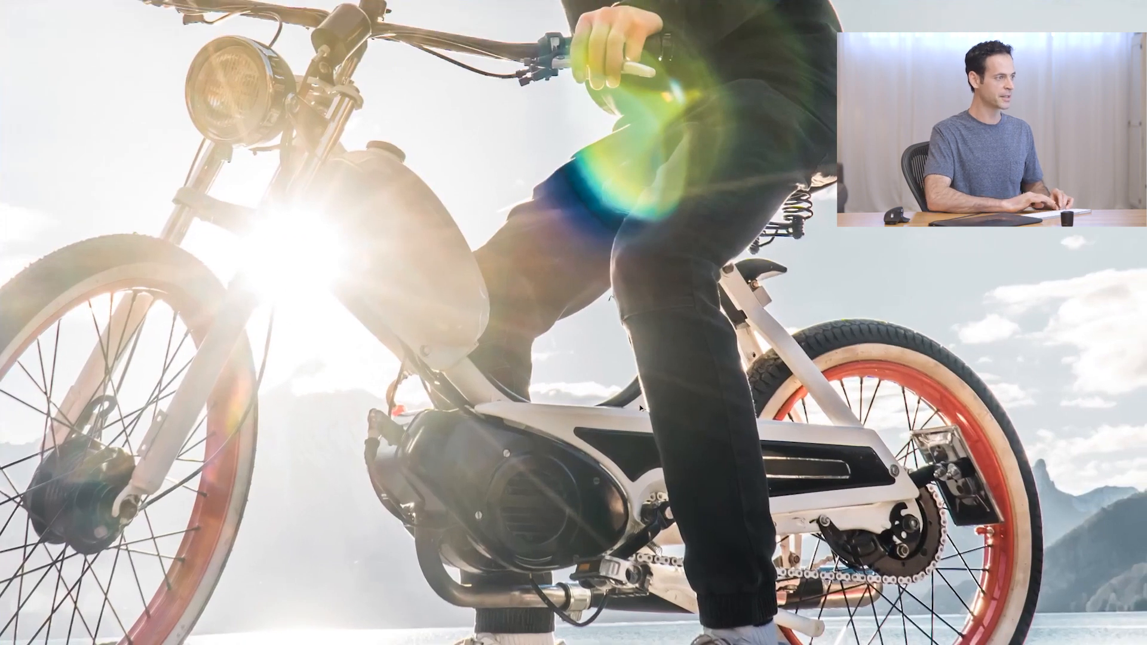
{"action": "left_click_drag", "start_coordinate": [422, 106], "coordinate": [398, 504]}
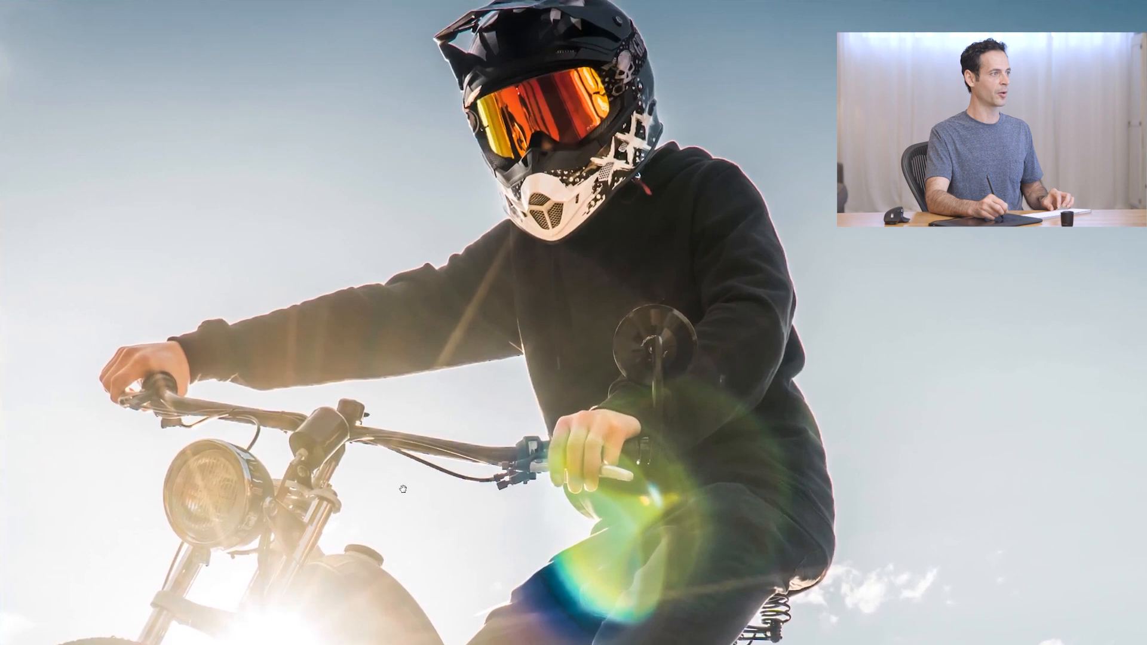
{"action": "key", "text": "ctrl+comma"}
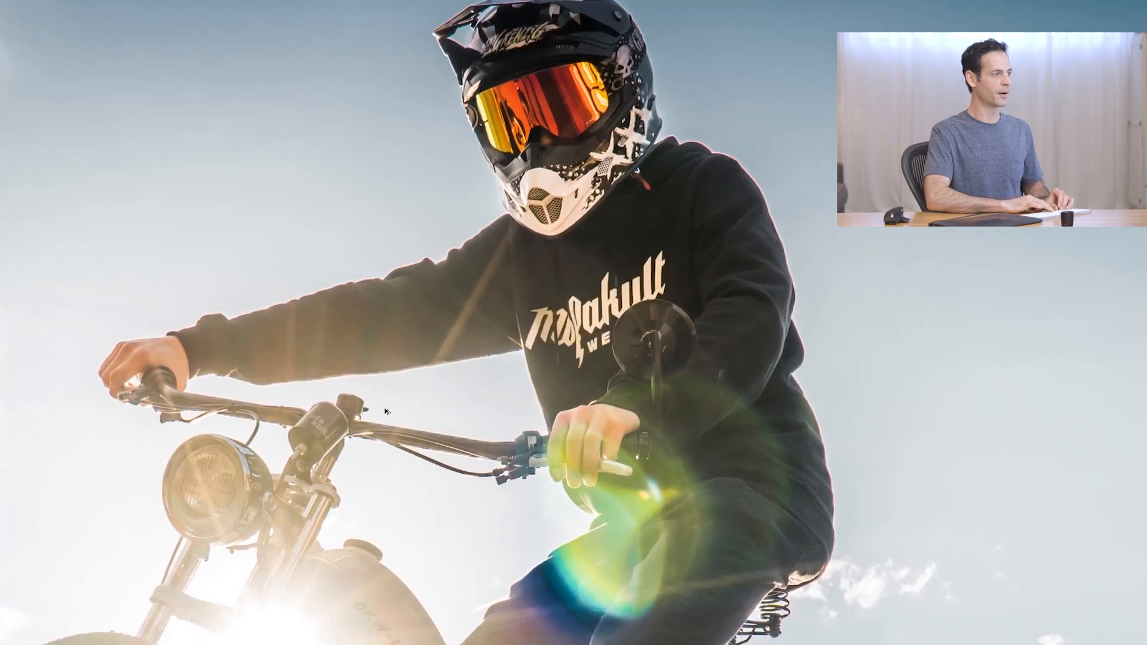